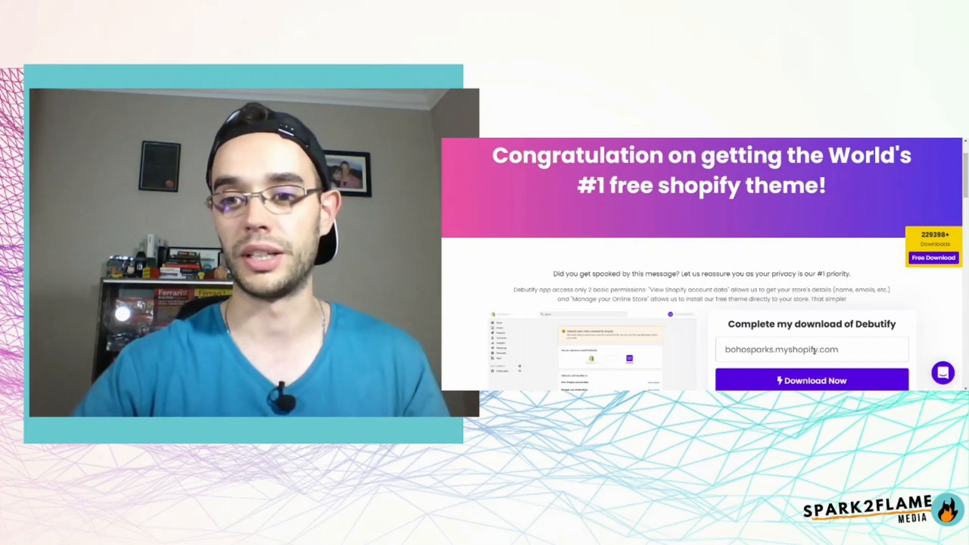
Request the Debutify download for bohosparks.myshopify.com and install the unlisted Debutify app in the store
left_click_drag(853, 349, 708, 347)
left_click(708, 324)
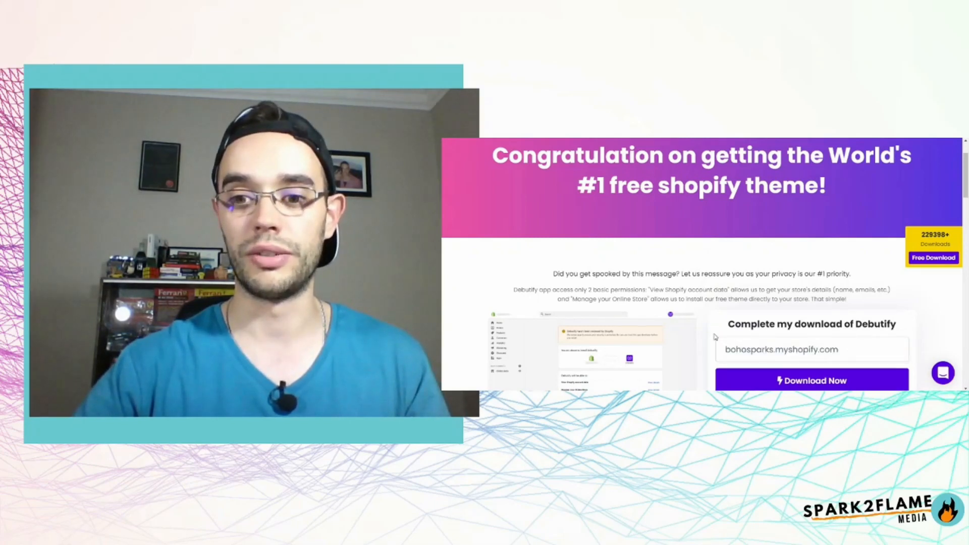
scroll(757, 362, "down", 1)
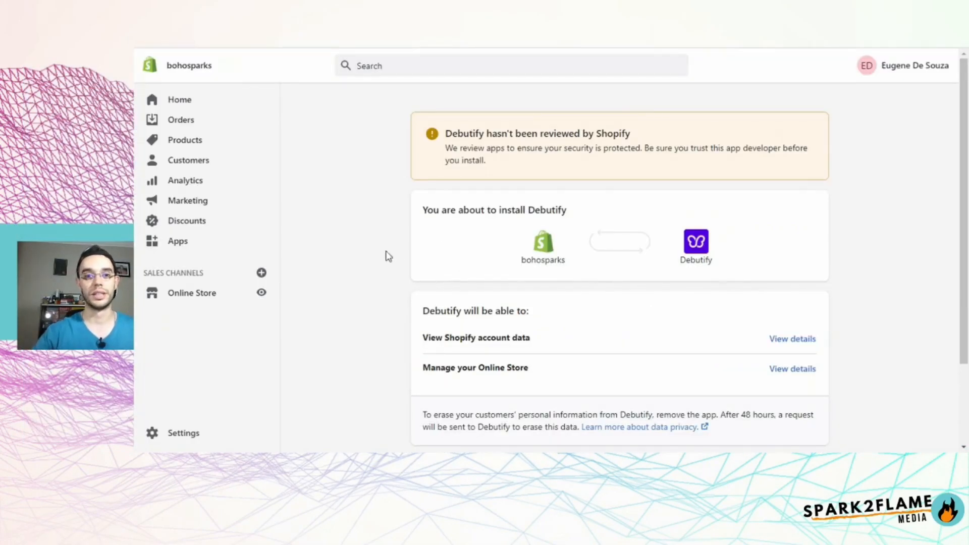
scroll(391, 280, "down", 2)
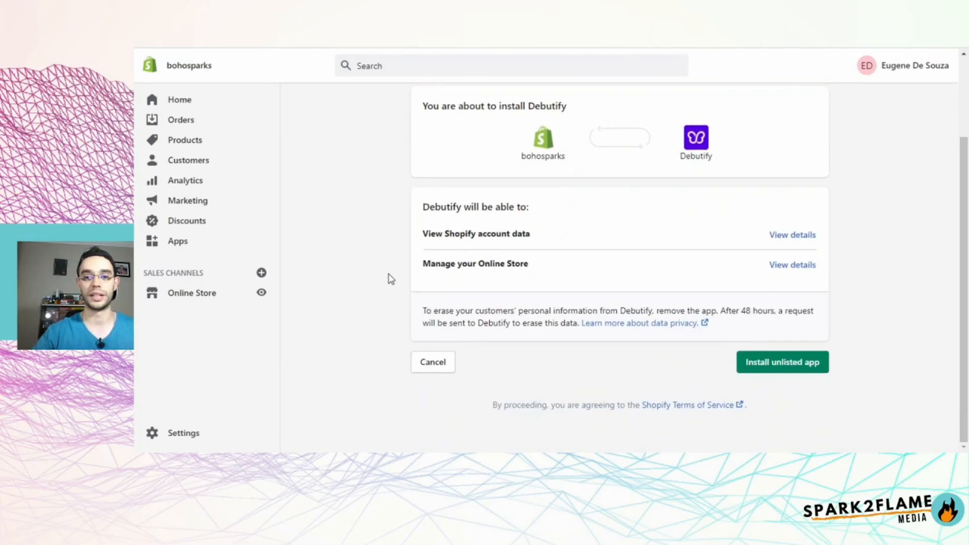
scroll(391, 279, "up", 2)
scroll(391, 279, "down", 2)
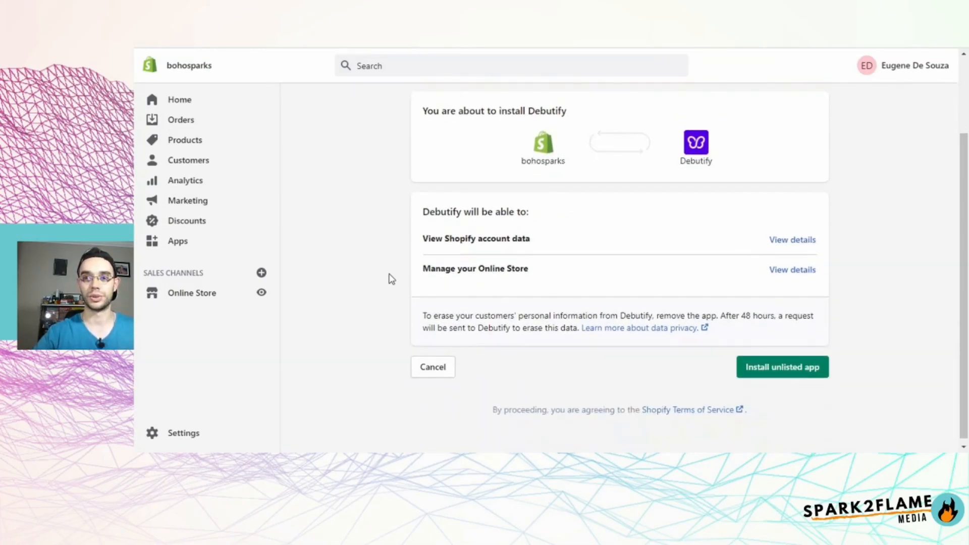
left_click(783, 372)
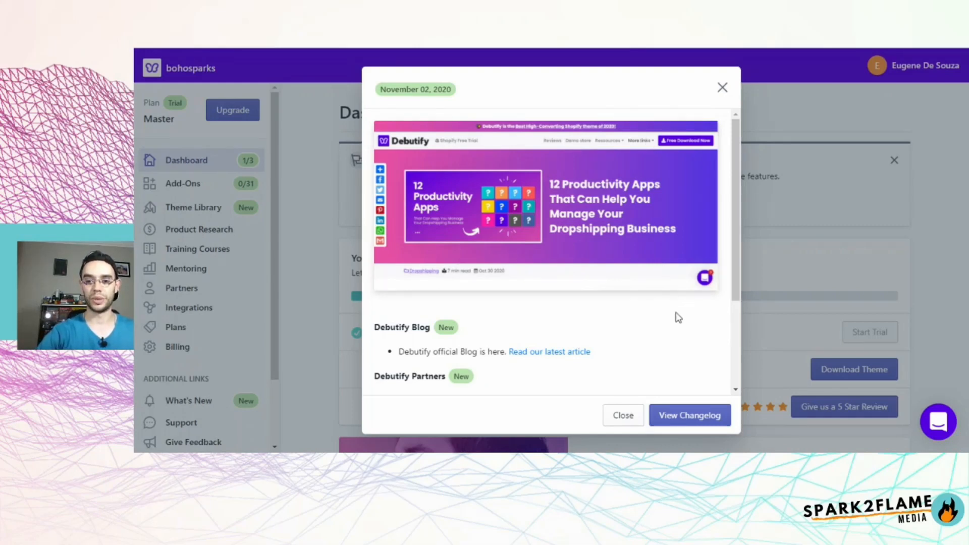
Dismiss the November 02, 2020 update notice and add the Debutify 2.0.2 theme to the theme library
scroll(686, 335, "down", 3)
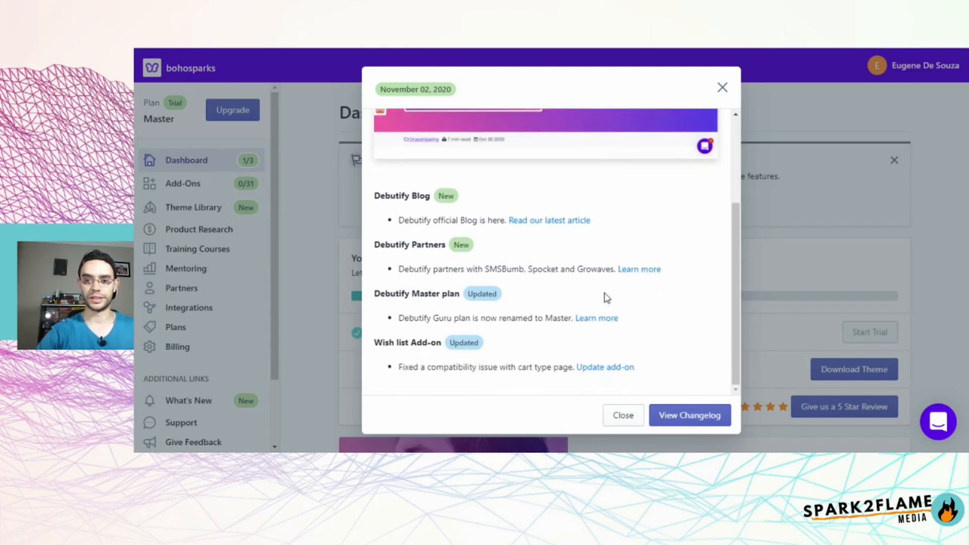
scroll(606, 298, "up", 3)
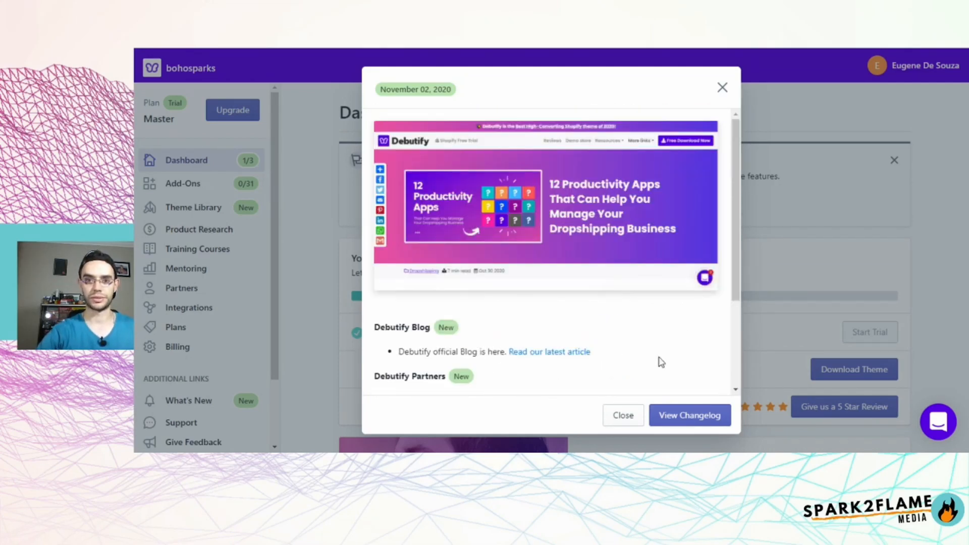
left_click(623, 415)
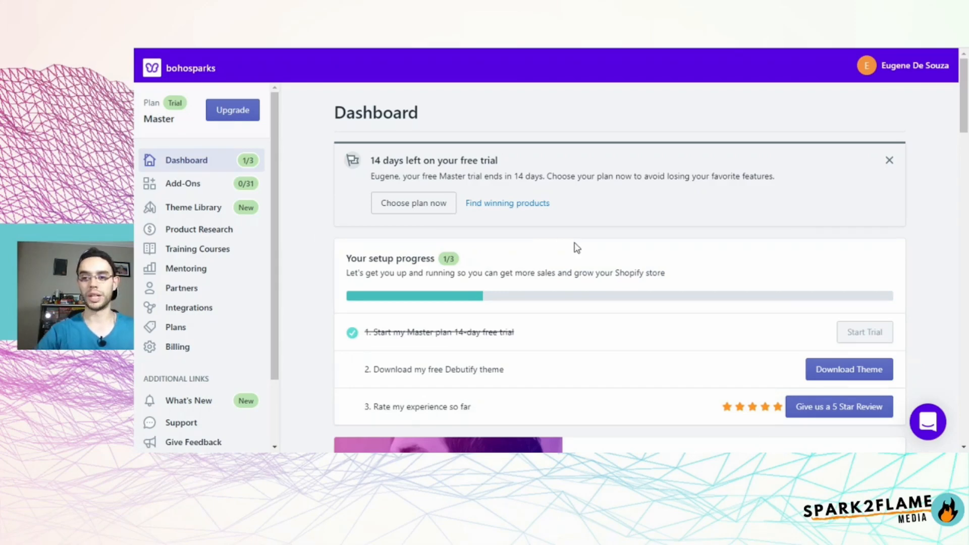
left_click(848, 376)
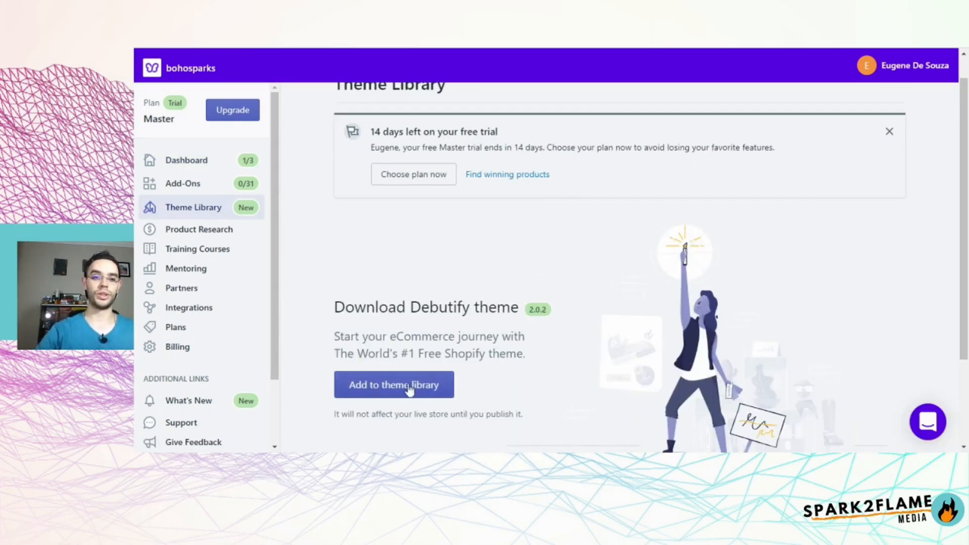
left_click(373, 387)
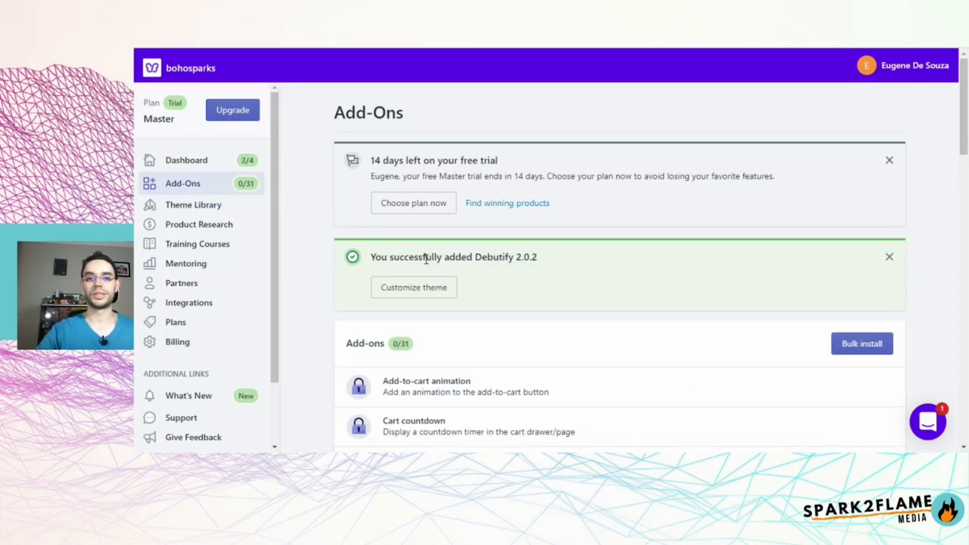
Open the Debutify theme for customization and set the Boho Sparks image from the library as the header logo
left_click_drag(538, 259, 504, 258)
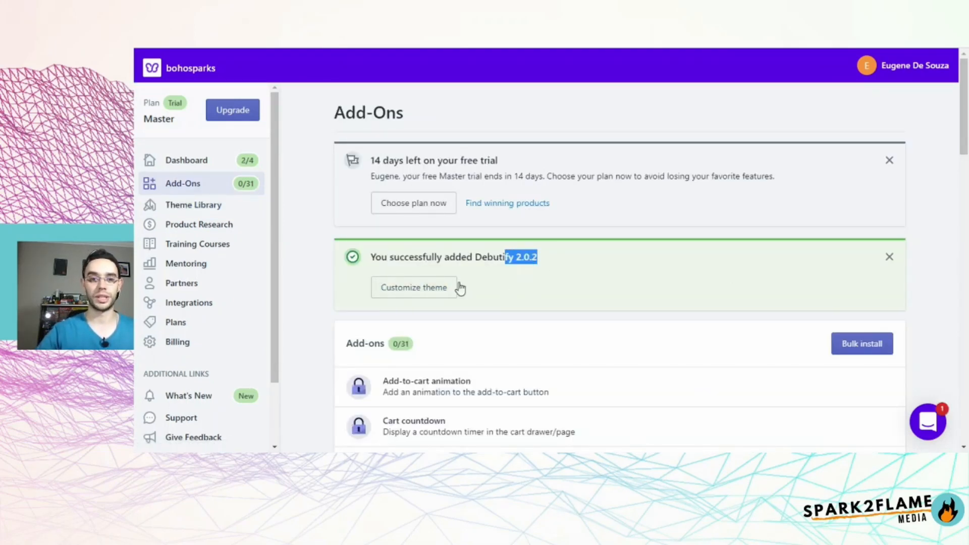
left_click(416, 289)
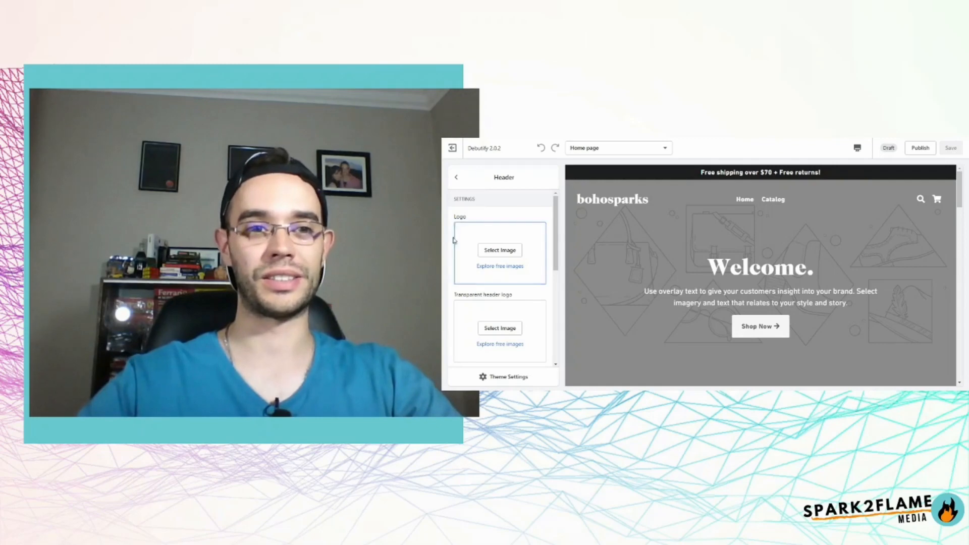
left_click(456, 177)
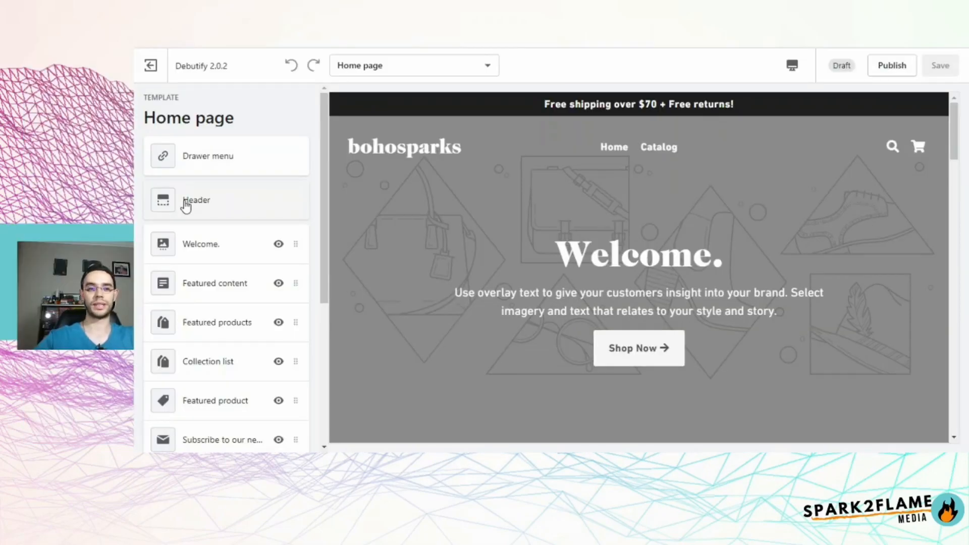
left_click(186, 203)
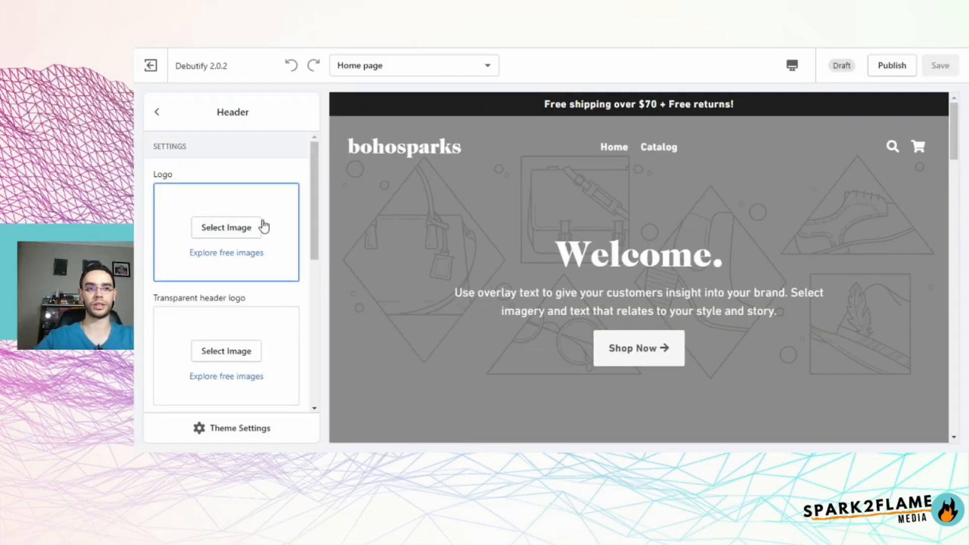
left_click(222, 230)
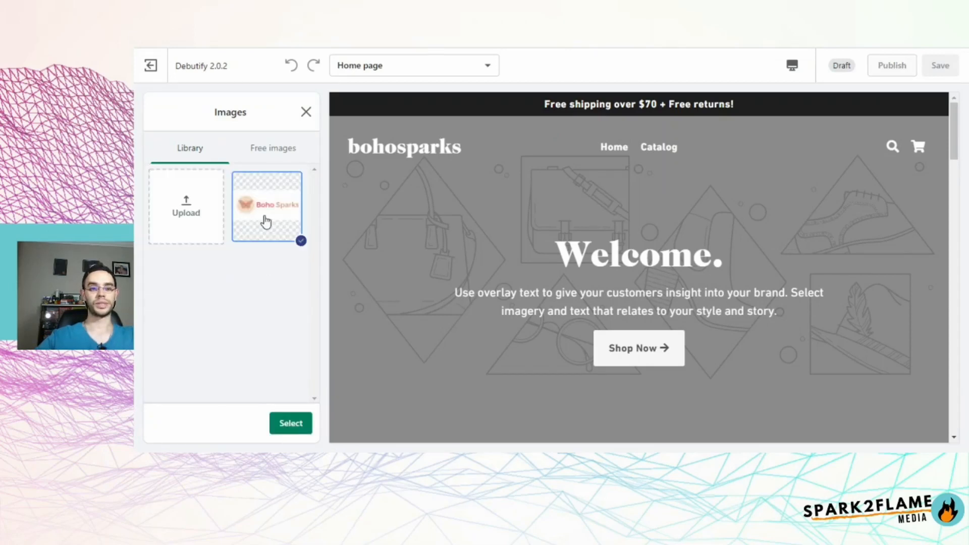
left_click(291, 424)
Try the Left and Right navigation types in the header settings and return the navigation type to Center
scroll(317, 268, "down", 3)
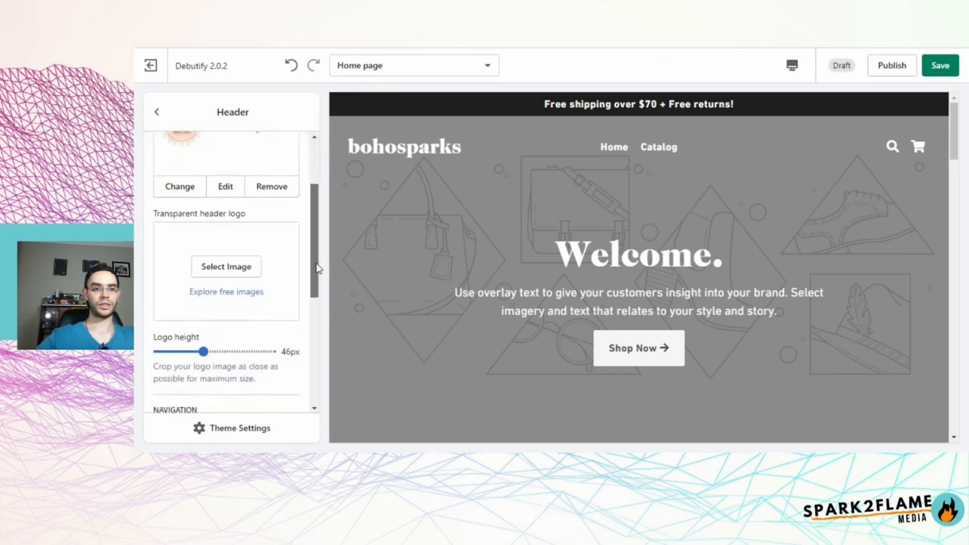
left_click_drag(317, 268, 317, 302)
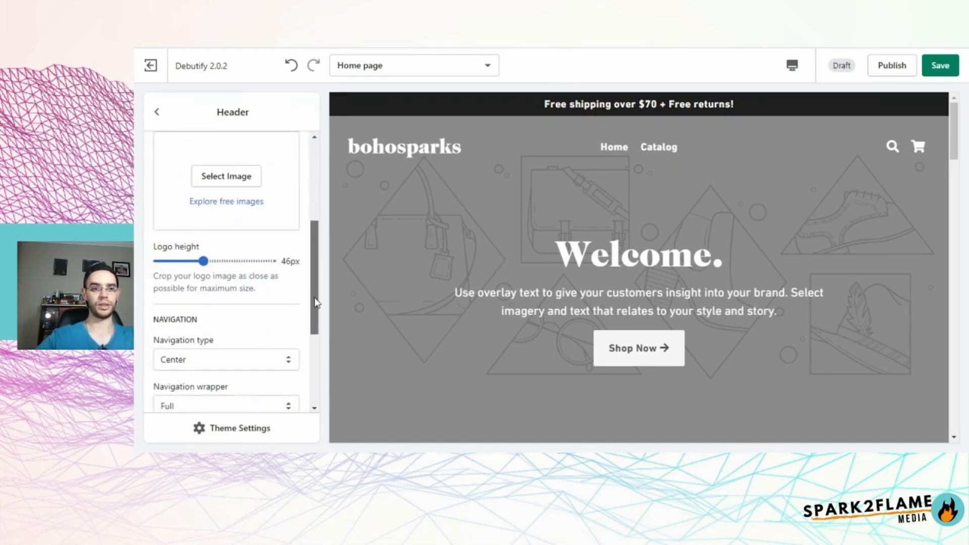
scroll(316, 305, "down", 1)
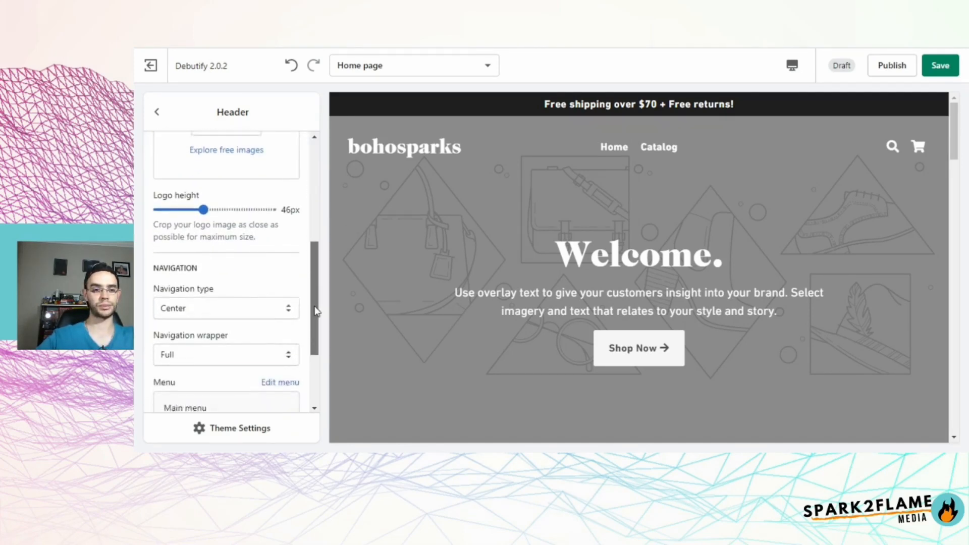
left_click_drag(316, 311, 316, 348)
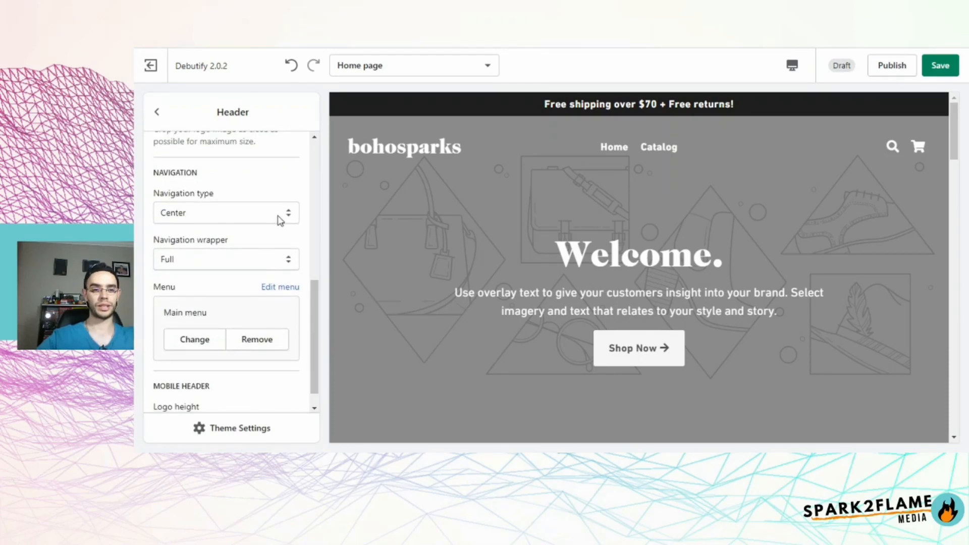
left_click(281, 220)
left_click(281, 220)
left_click(280, 220)
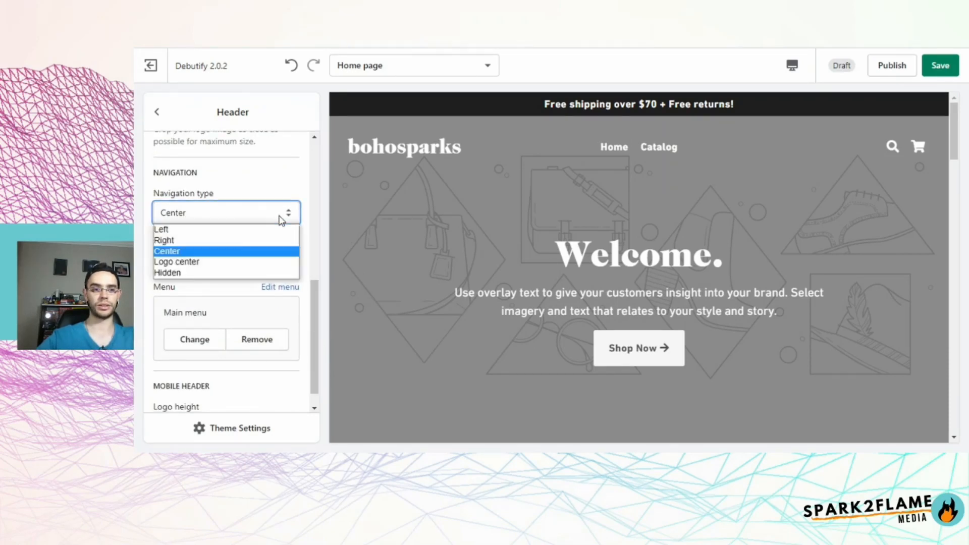
left_click(248, 229)
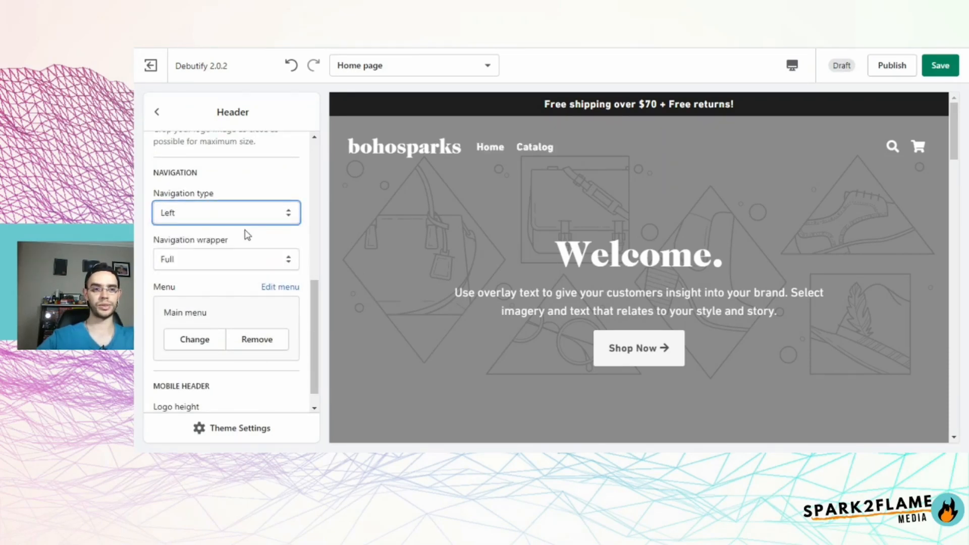
left_click(278, 220)
left_click(281, 239)
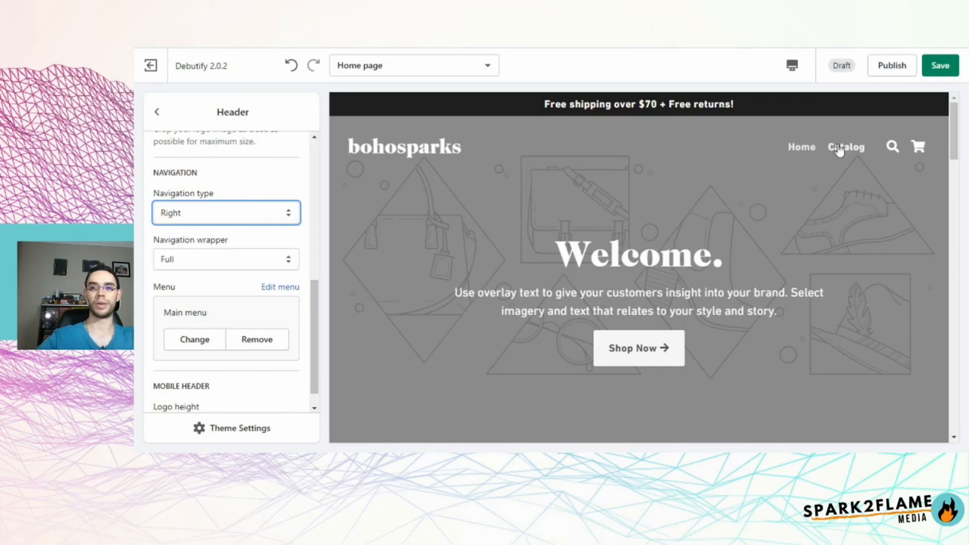
left_click(244, 224)
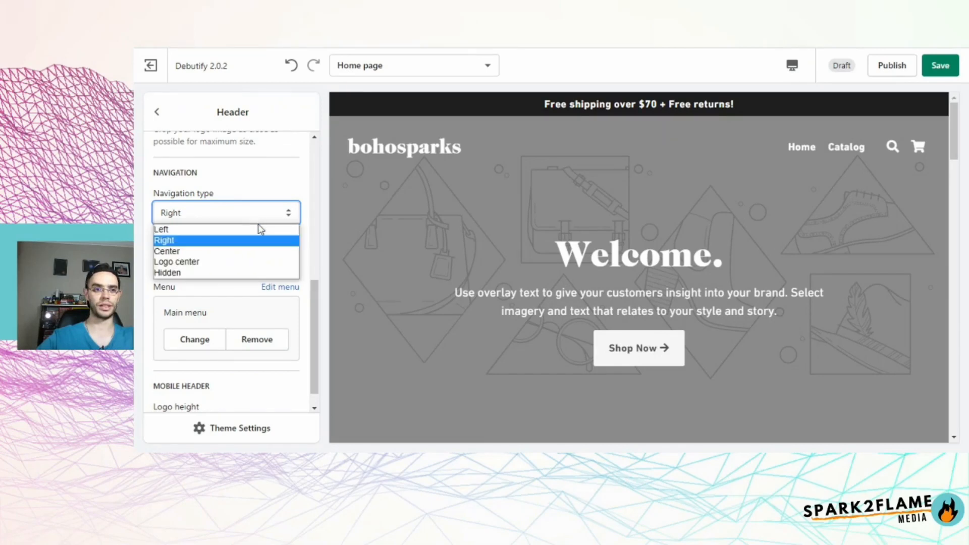
left_click(256, 250)
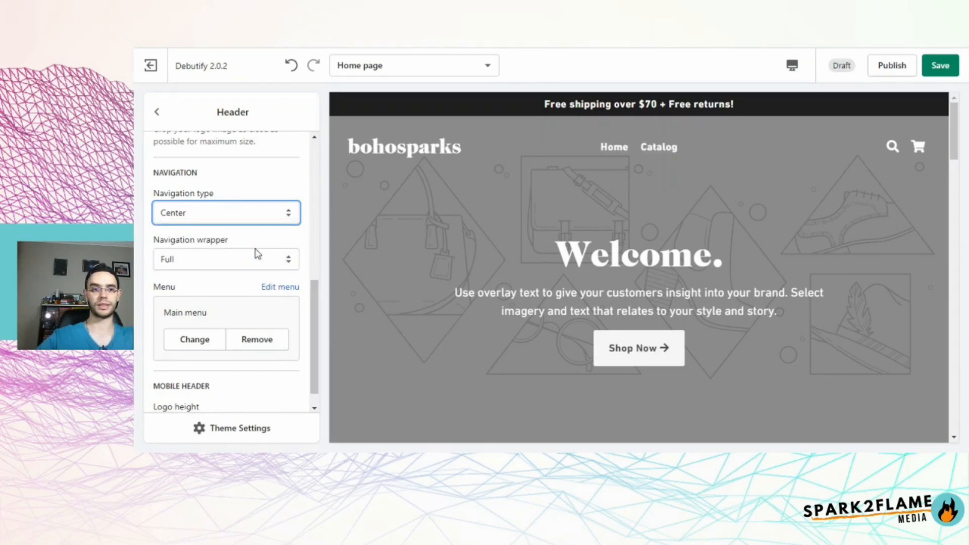
Compare the home page in mobile and desktop previews, leave it in mobile view, and save the header changes
scroll(193, 327, "down", 1)
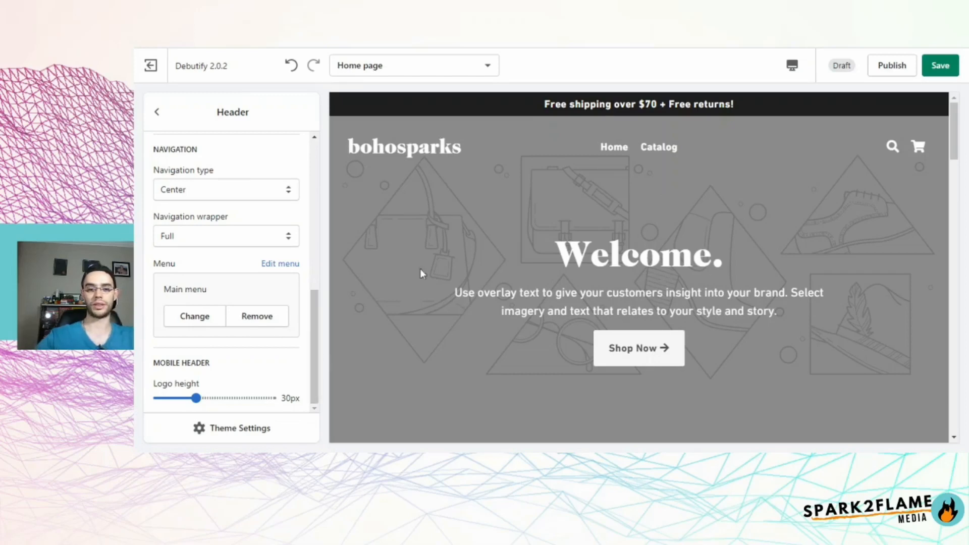
left_click(792, 67)
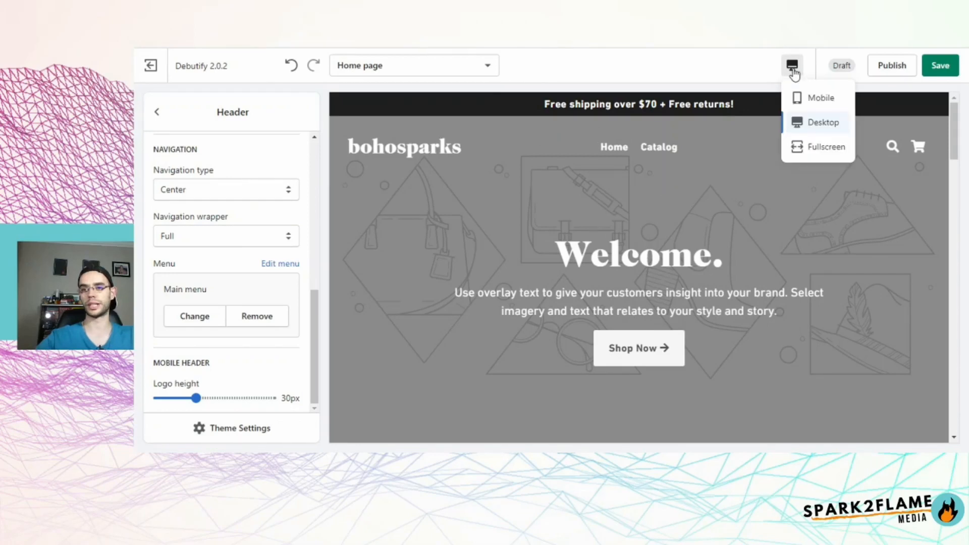
left_click(804, 101)
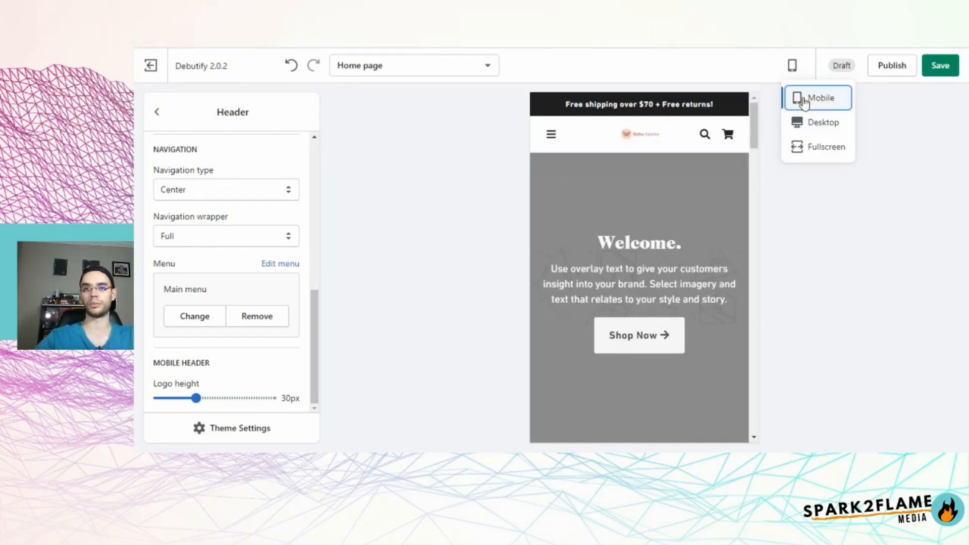
left_click(814, 126)
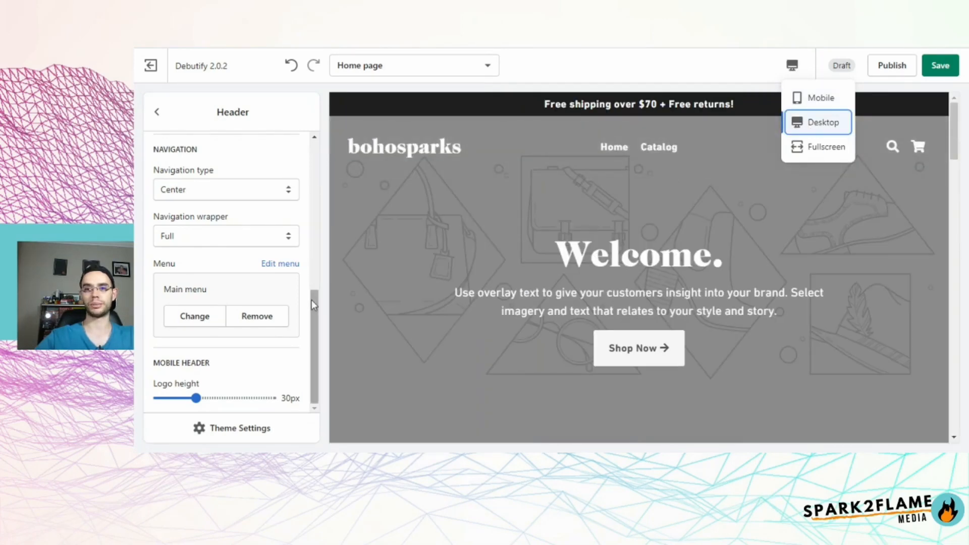
left_click(815, 102)
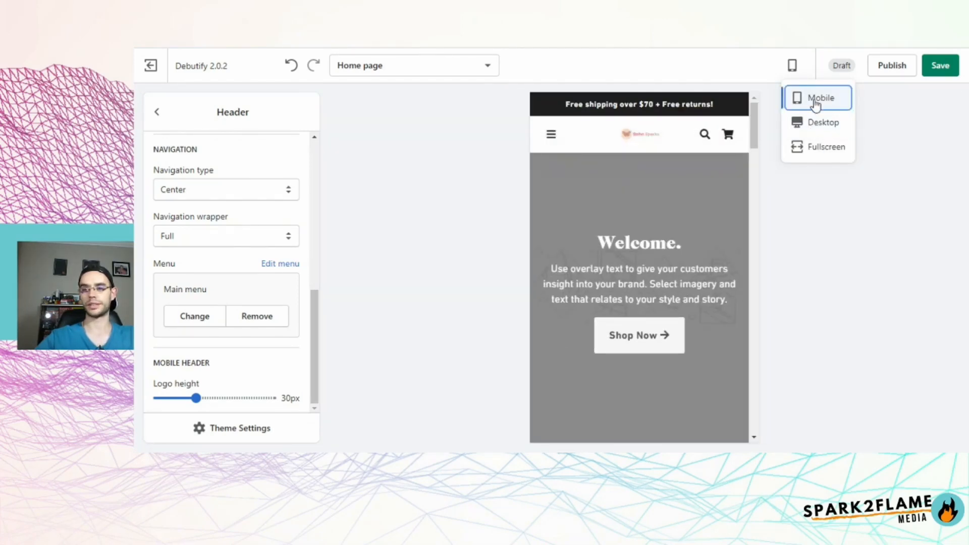
left_click(939, 66)
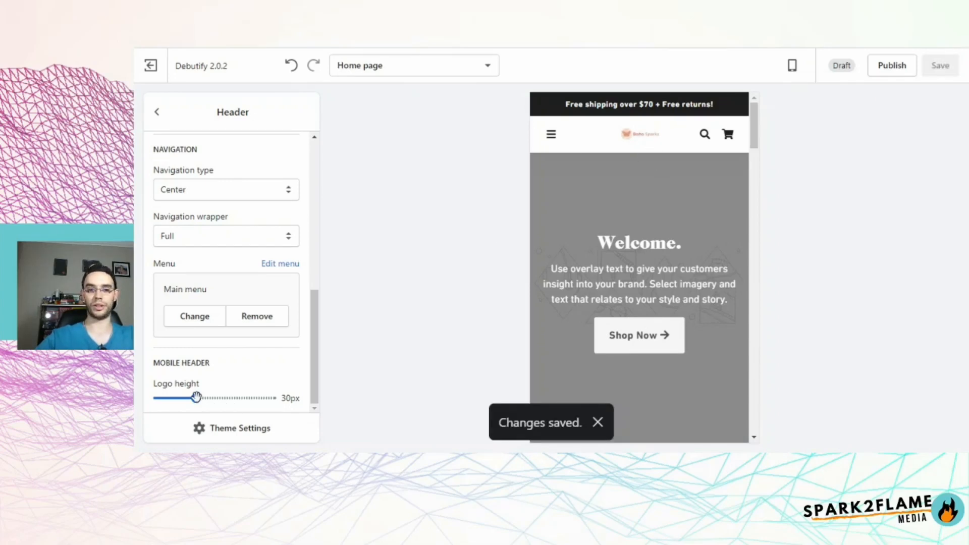
Increase the mobile header's logo height to above 42px and save the theme
left_click_drag(196, 397, 223, 397)
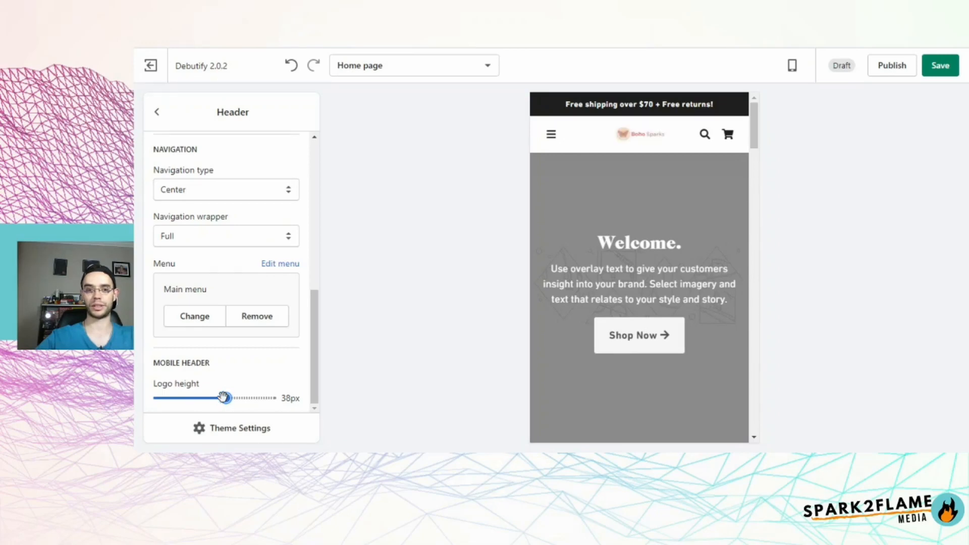
left_click_drag(226, 398, 240, 398)
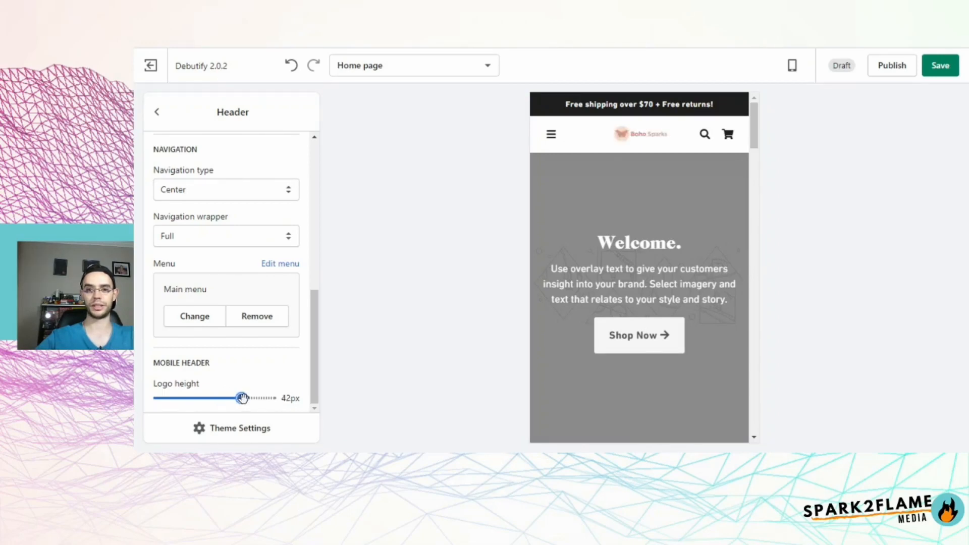
left_click_drag(314, 371, 779, 200)
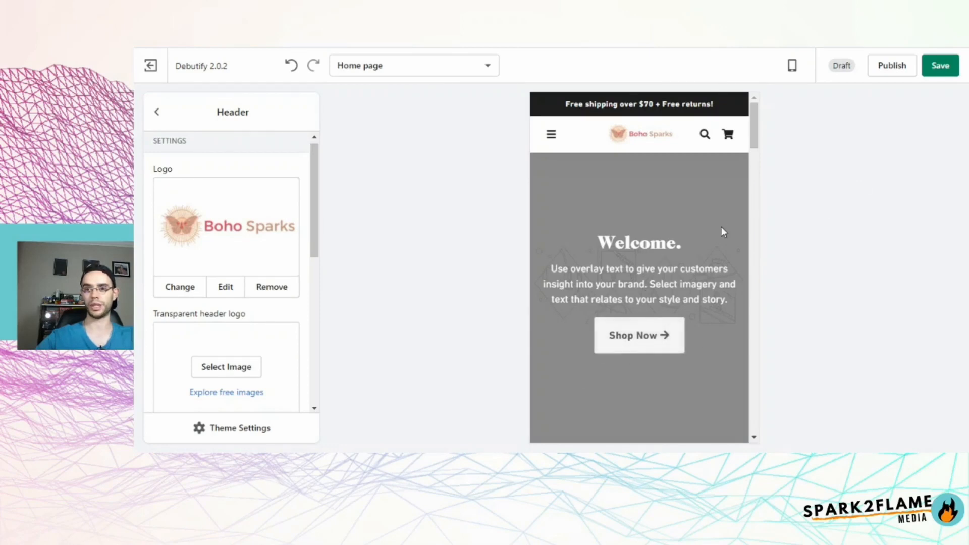
left_click(945, 68)
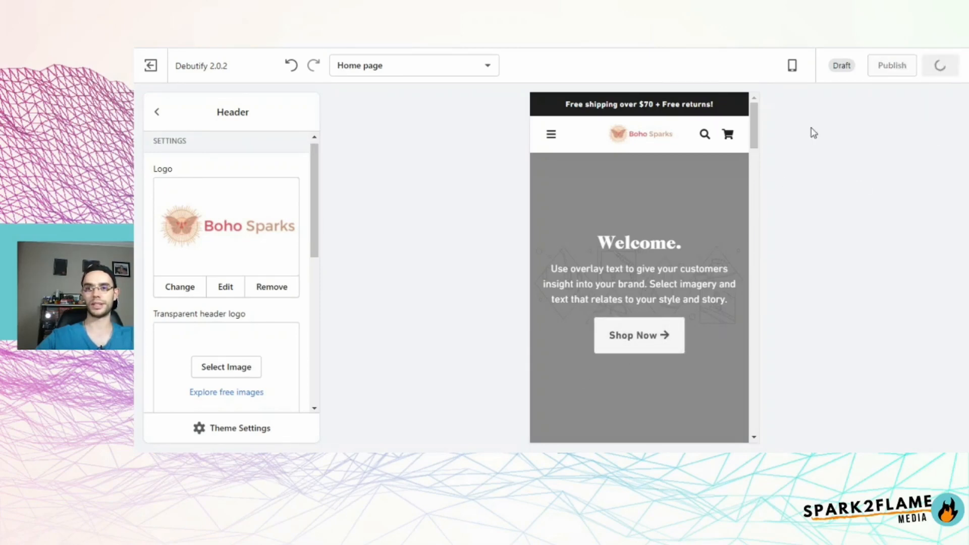
Switch the home page to the desktop preview and toggle the Welcome section's visibility off and back on
left_click(792, 66)
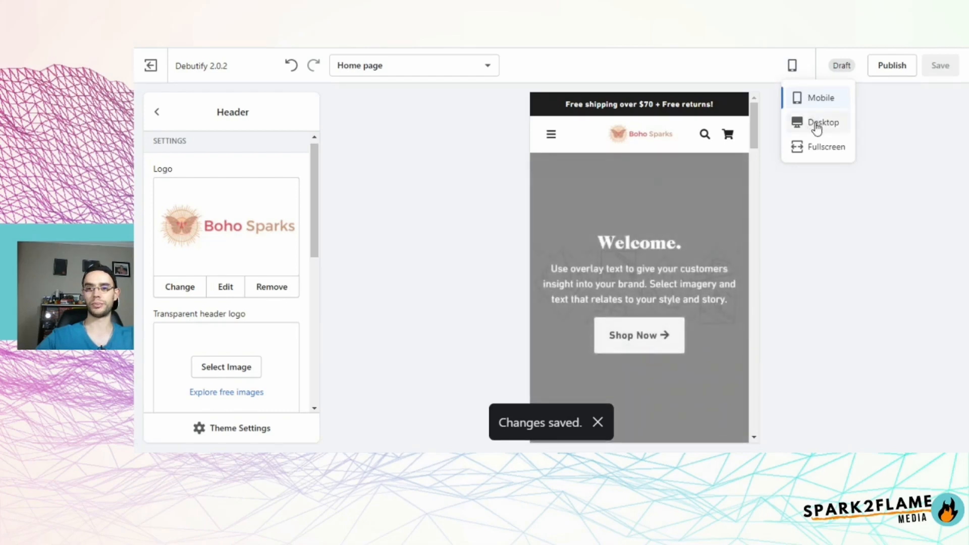
left_click(820, 123)
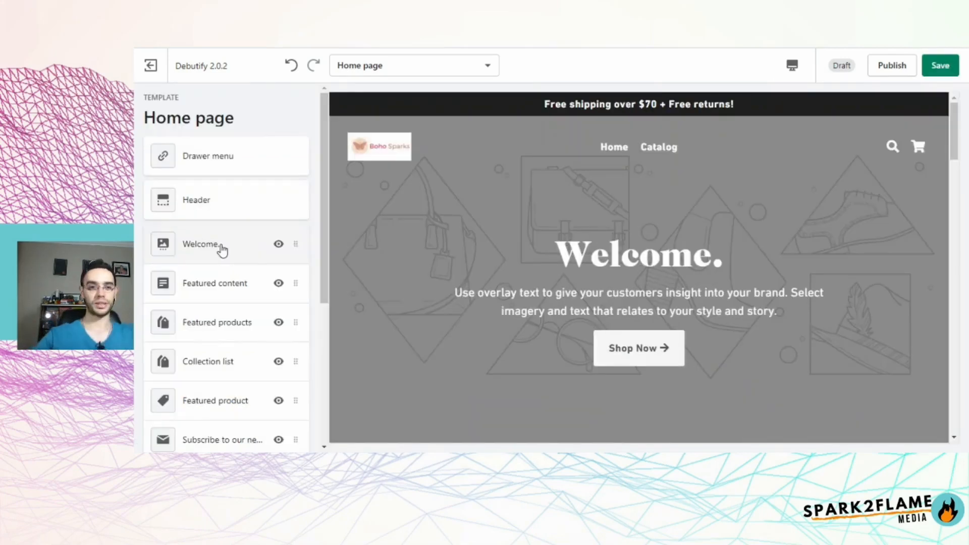
left_click(278, 245)
left_click(279, 245)
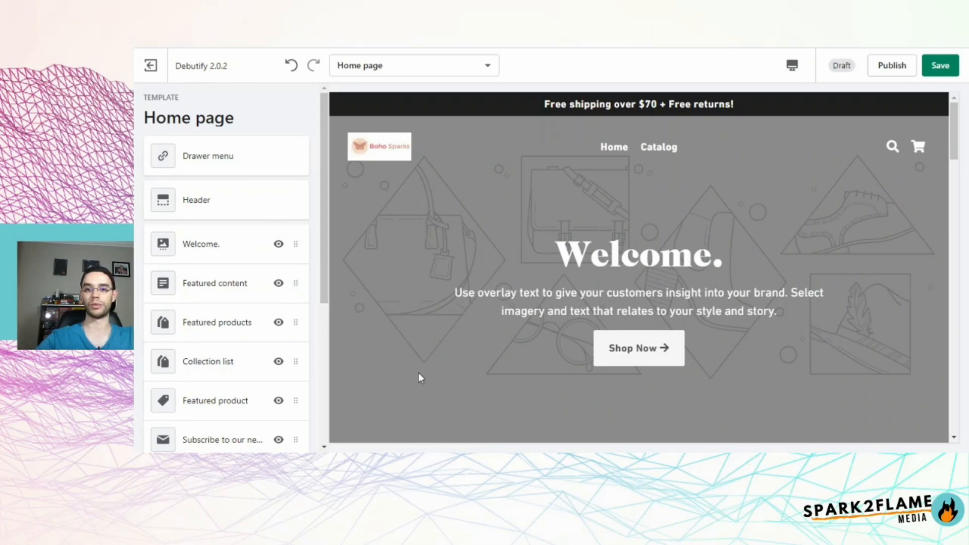
Search the free images for "boho" and set the photo of the long-haired woman in a hat as the Welcome slide's image
left_click(174, 237)
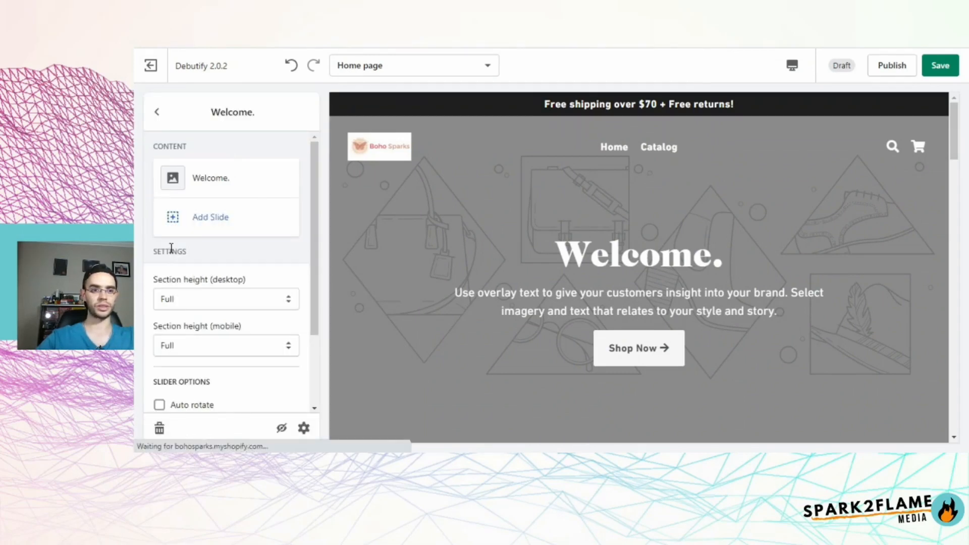
left_click(212, 228)
left_click(238, 258)
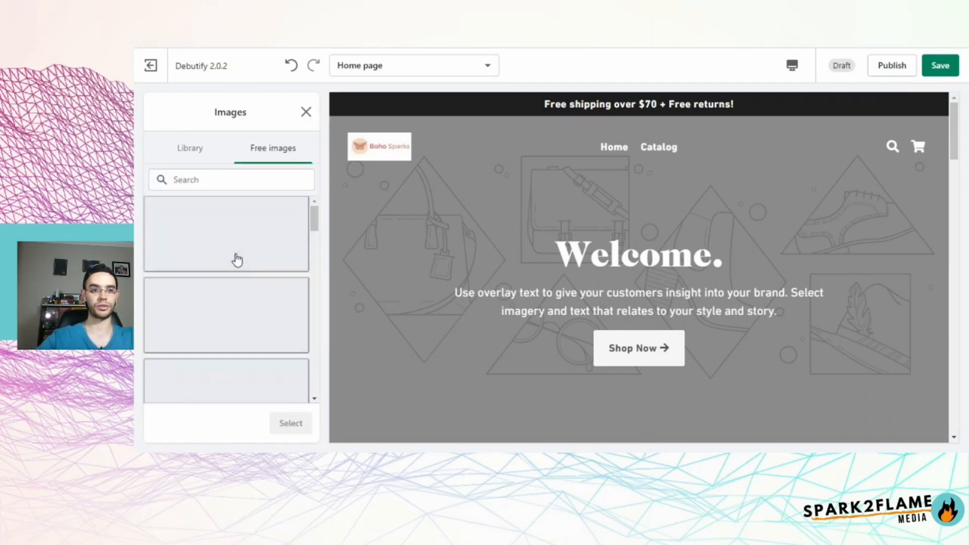
left_click(252, 180)
type("boho")
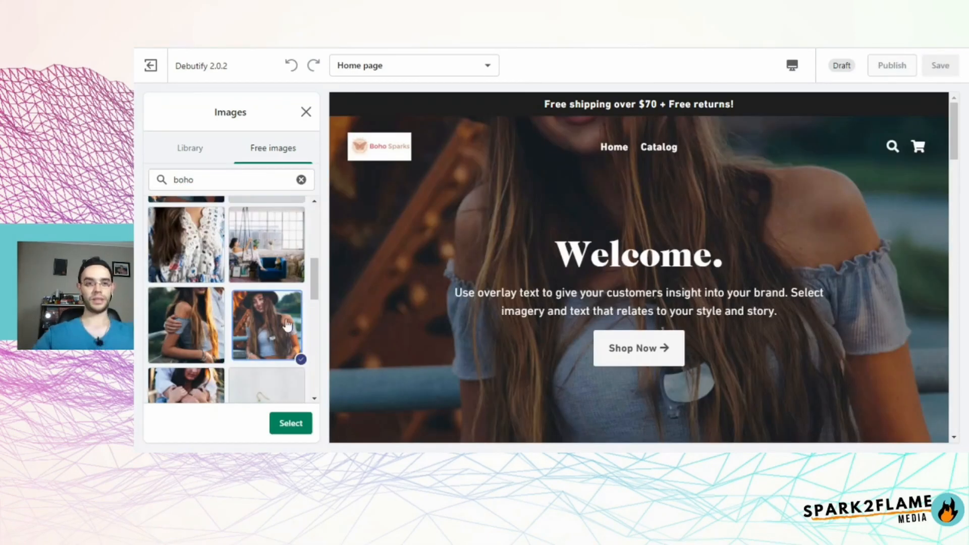
left_click_drag(315, 272, 313, 214)
left_click(291, 422)
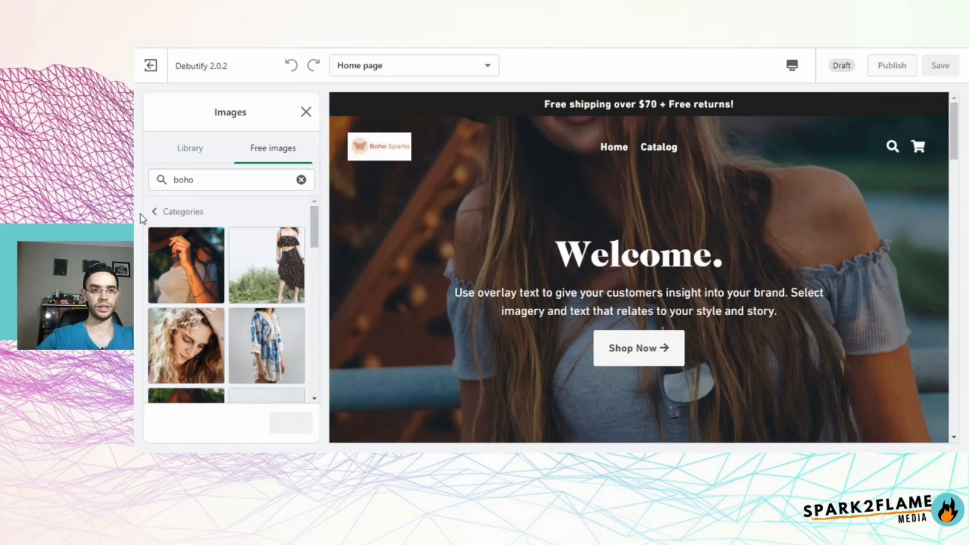
Try the Top left and Top center image positions on the Welcome slide and return the position to Middle center
left_click(237, 338)
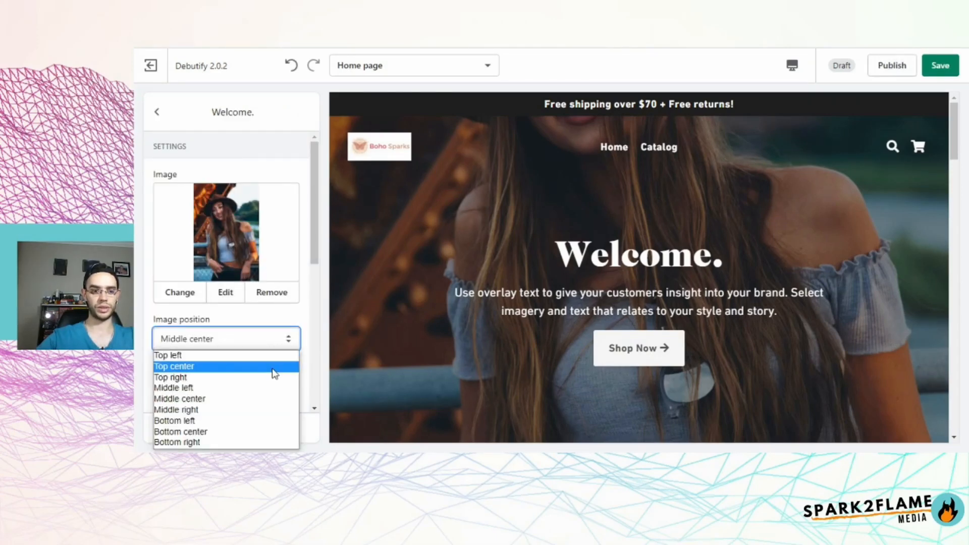
left_click(255, 400)
scroll(309, 334, "down", 3)
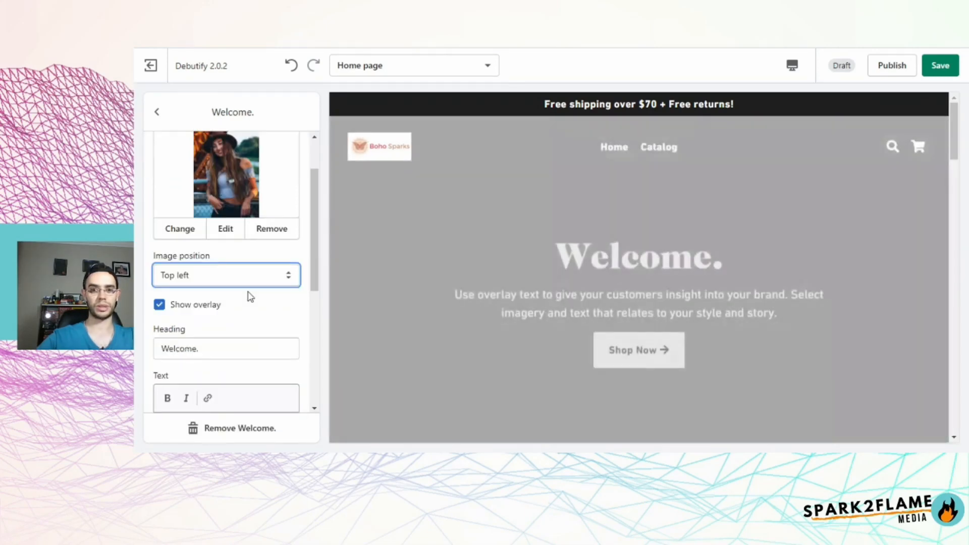
left_click(265, 280)
left_click(249, 303)
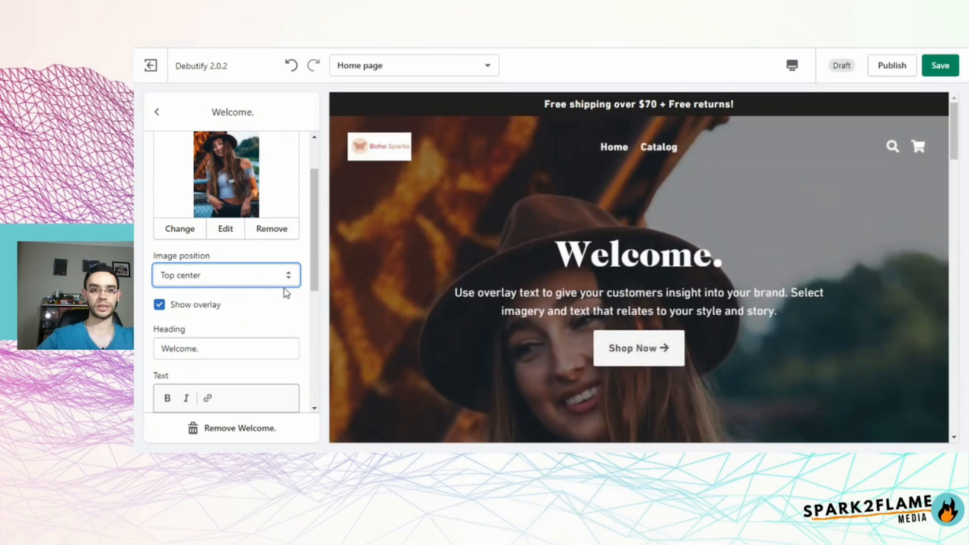
left_click(284, 282)
left_click(271, 336)
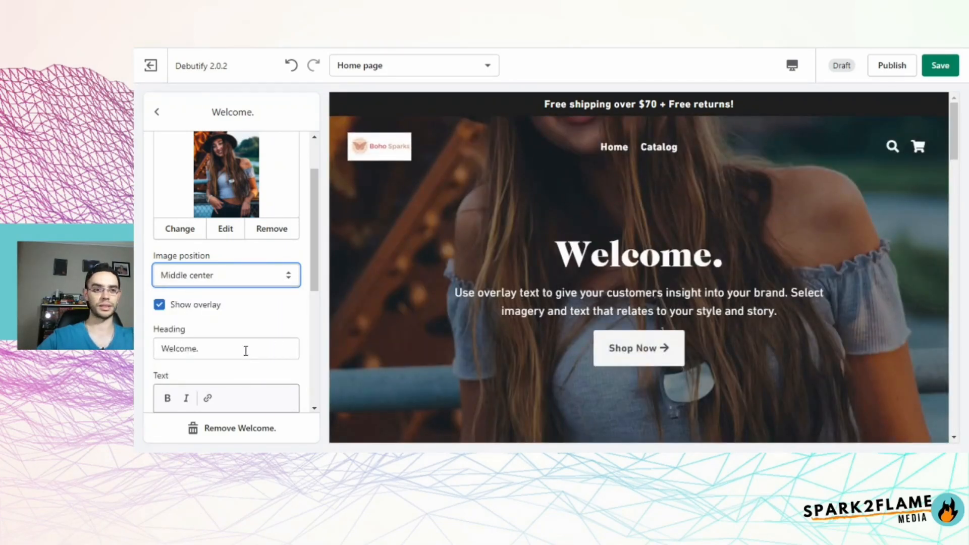
Replace the Welcome slide's heading with "Autumn Sale Now On"
left_click(245, 351)
key("BackSpace")
key("ctrl+a")
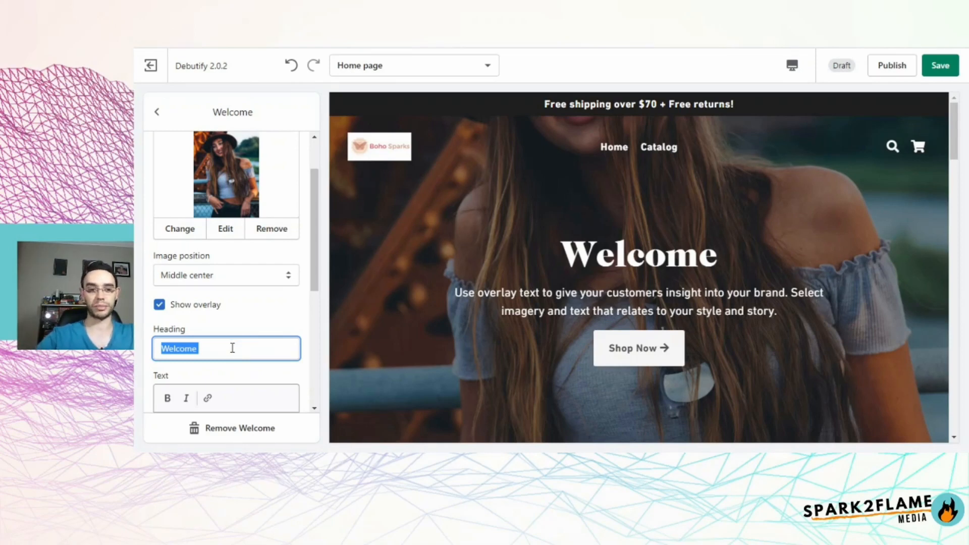
type("Autumn Sale")
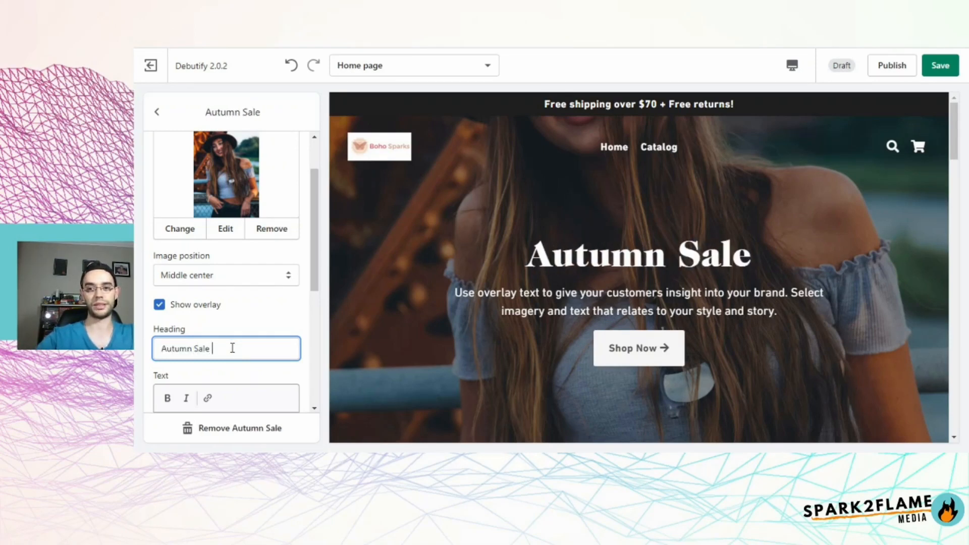
type(" Now on")
key("BackSpace")
key("BackSpace")
type("On")
scroll(267, 368, "down", 1)
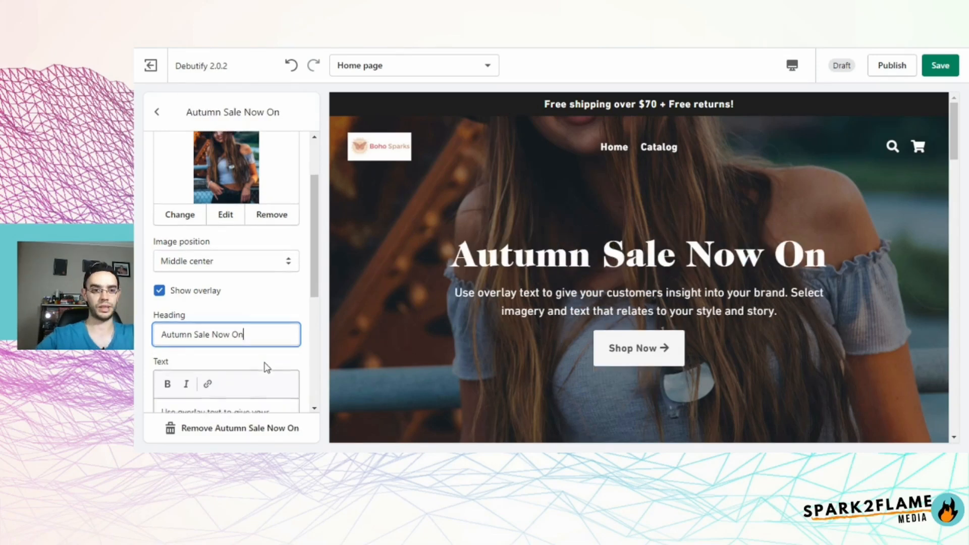
Set the slide's text to "The latest in Boho trendy fashion for this Autumn has just landed!" and "Sale now on! Get your discount & free shipping!"
scroll(266, 368, "down", 2)
triple_click(252, 321)
type("The")
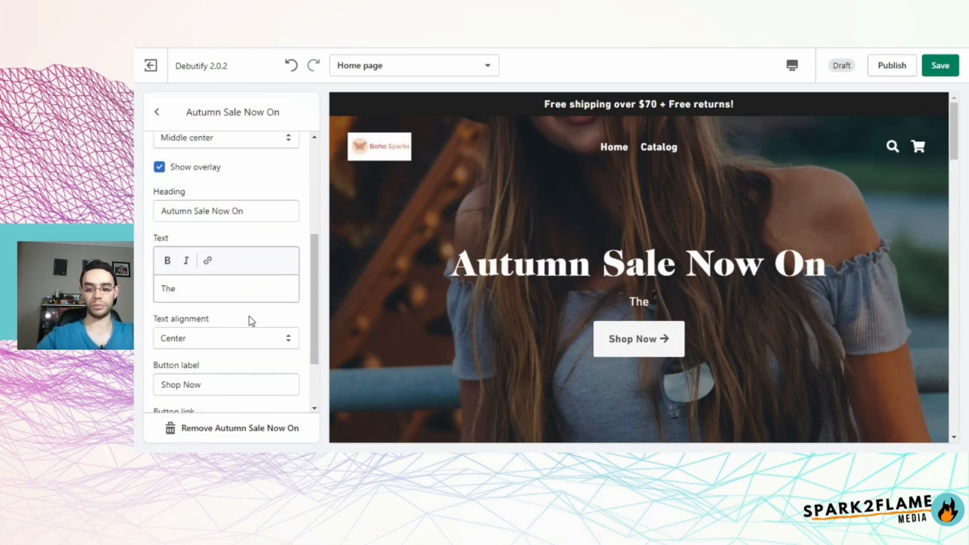
type("latest in Boho trendy fashion for this Autumn has just landed! Sale now on! Get your discount & free shipping!")
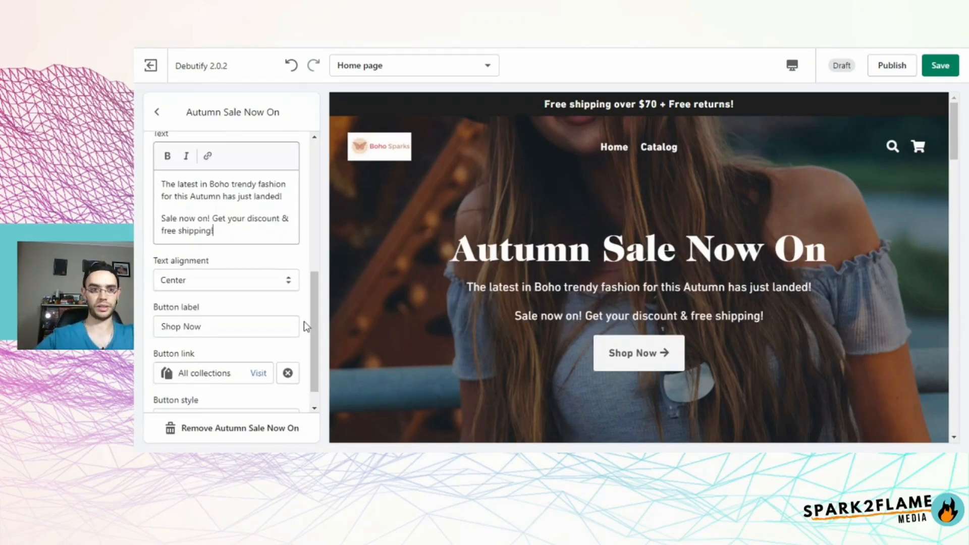
Compare the Full and Outline button styles for the slide's Shop Now button and set the style to Full
left_click(223, 327)
scroll(223, 328, "down", 1)
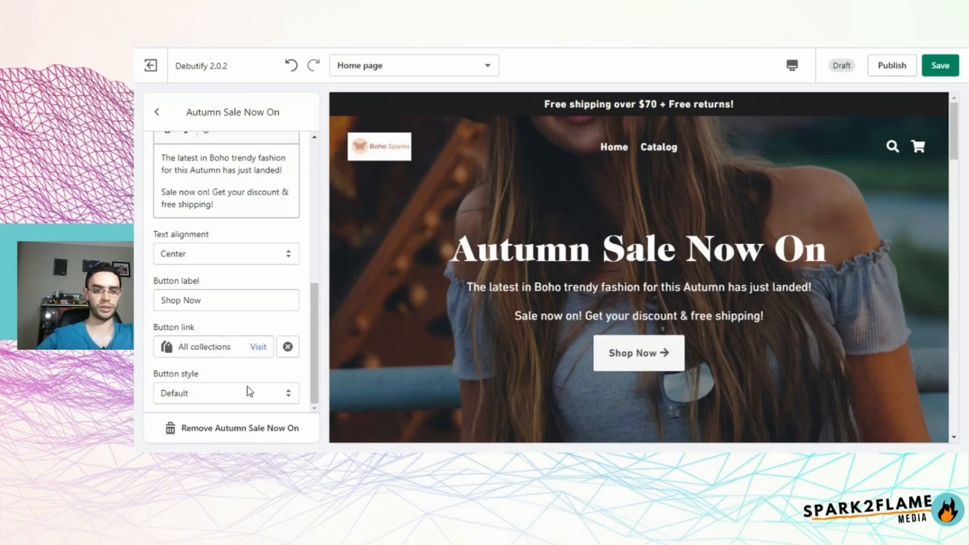
left_click(268, 398)
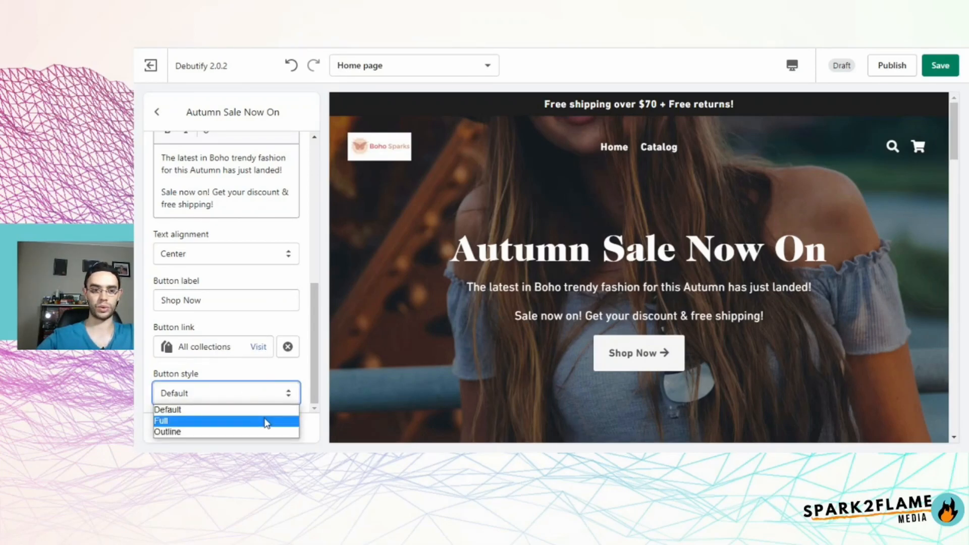
left_click(264, 420)
left_click(281, 401)
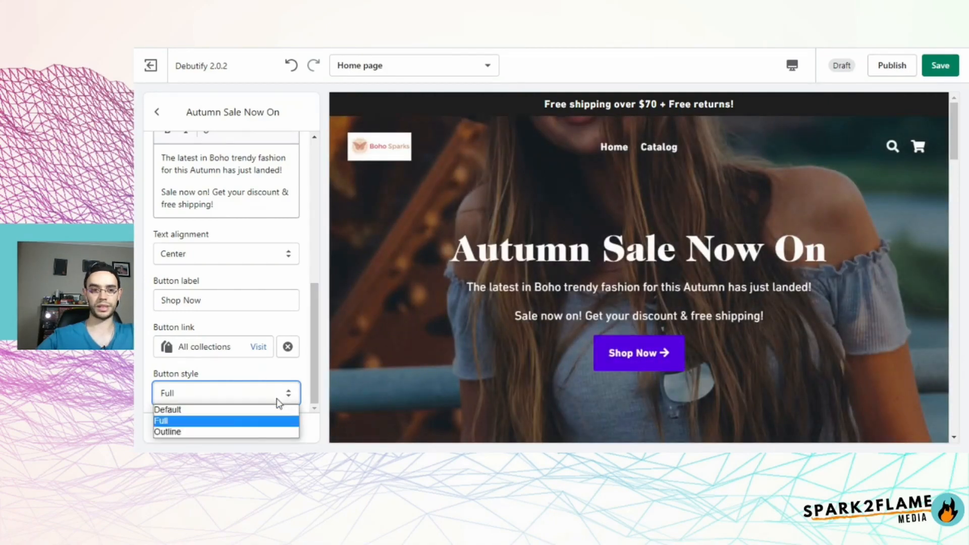
left_click(253, 431)
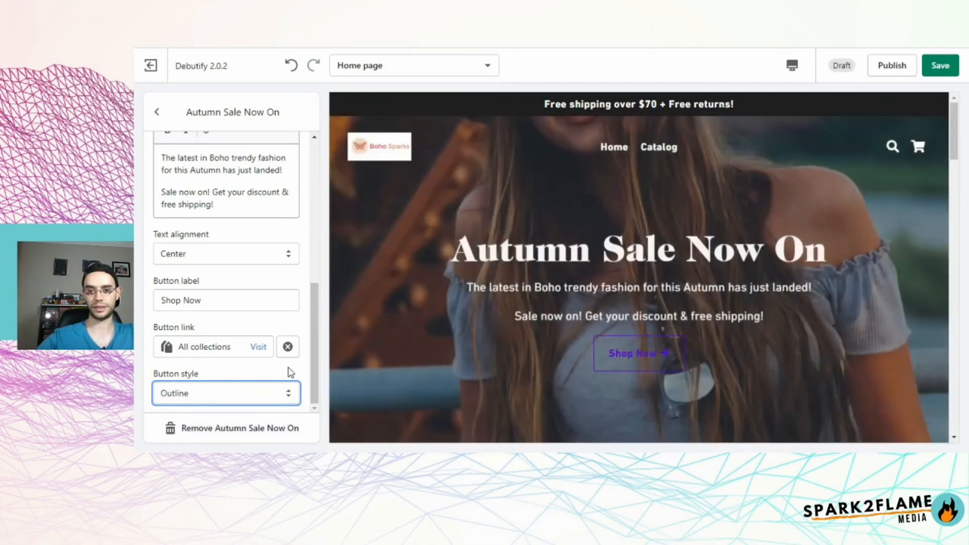
left_click(270, 401)
left_click(244, 411)
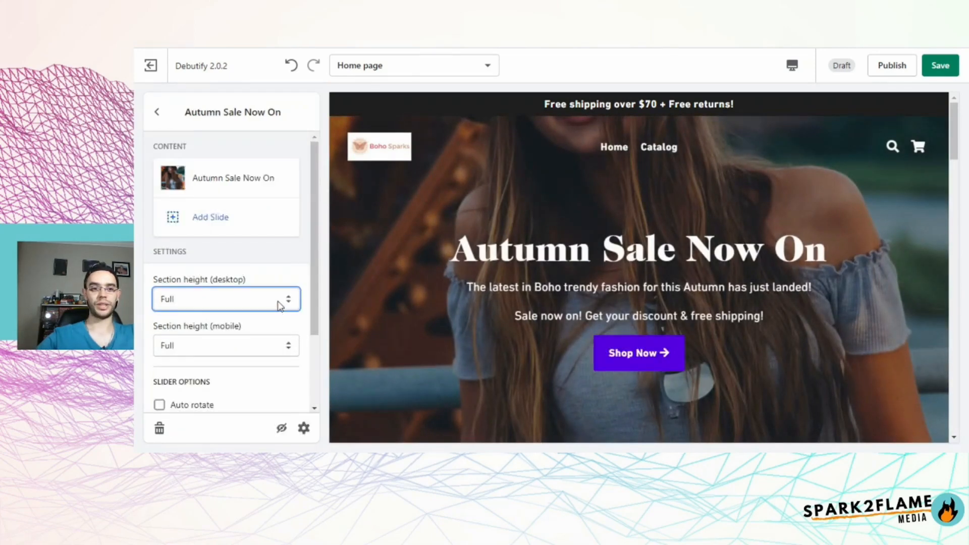
Try the Medium desktop section height for the slideshow and set it to Large
left_click(280, 301)
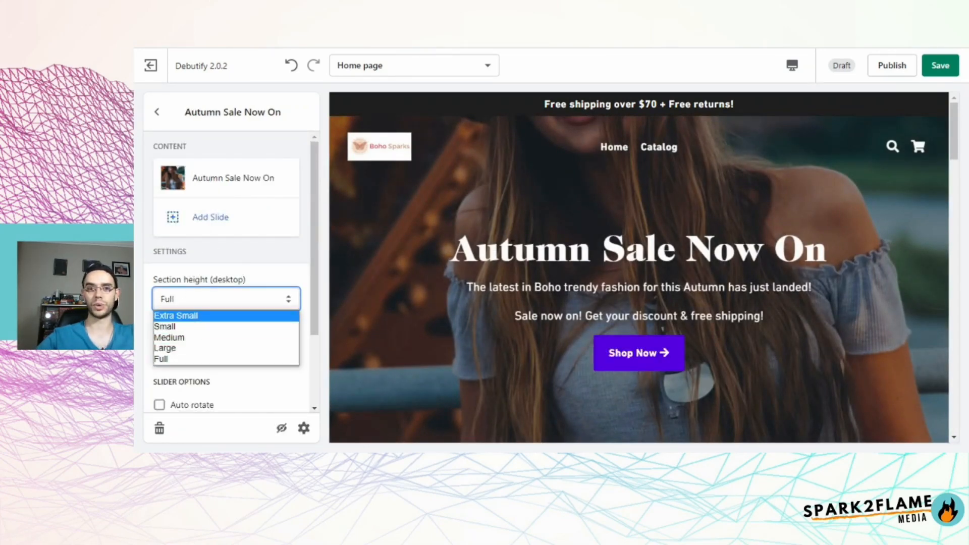
left_click(230, 337)
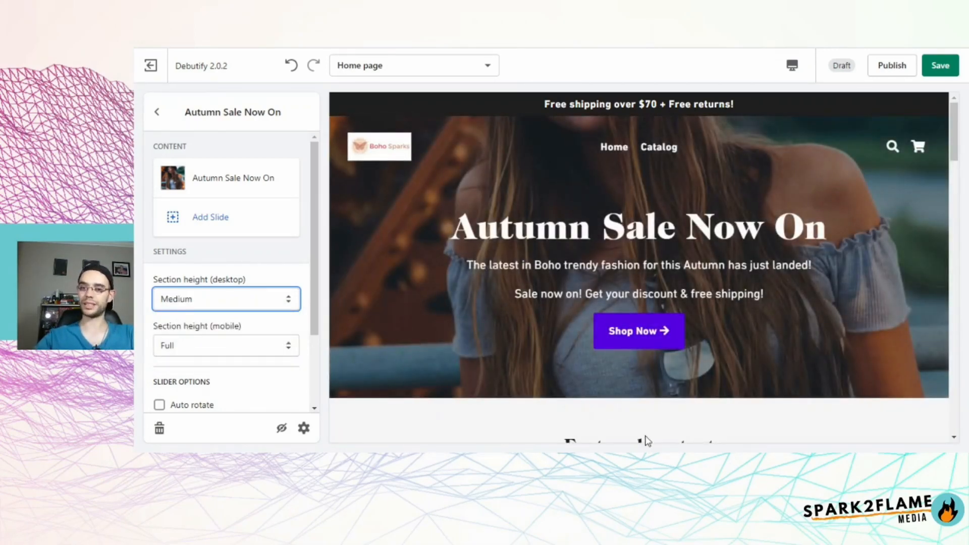
left_click(233, 306)
left_click(237, 351)
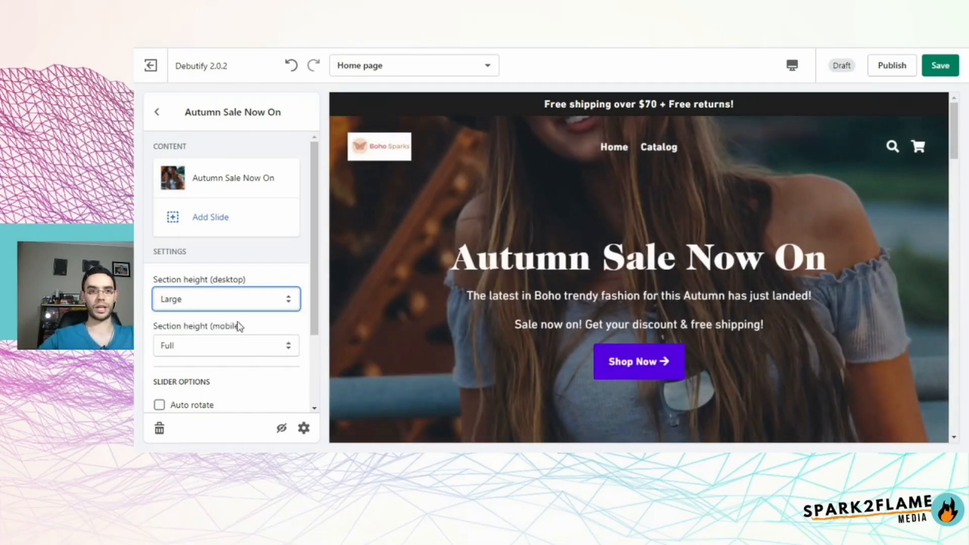
Change the first slide's heading to "Autumn Collection Now Available!"
left_click(225, 179)
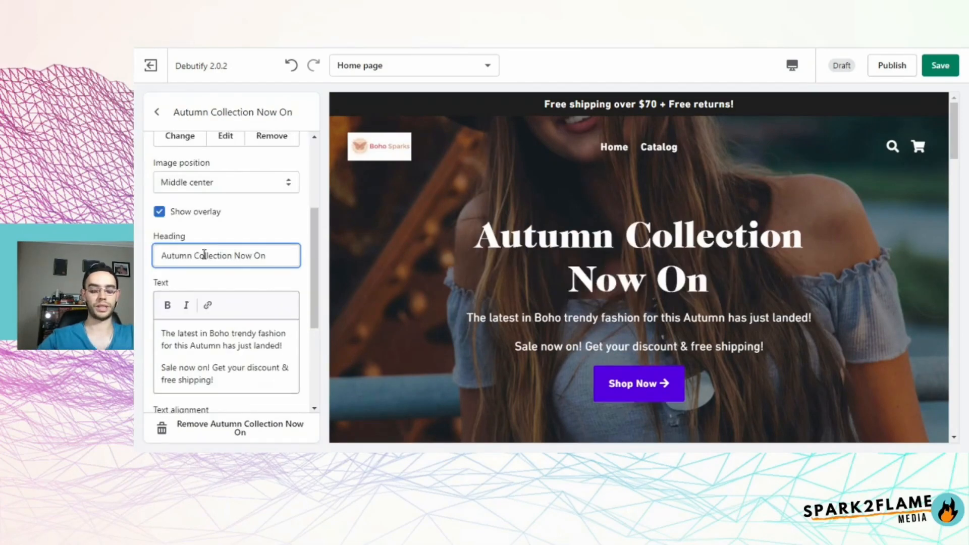
type("Now Availabl")
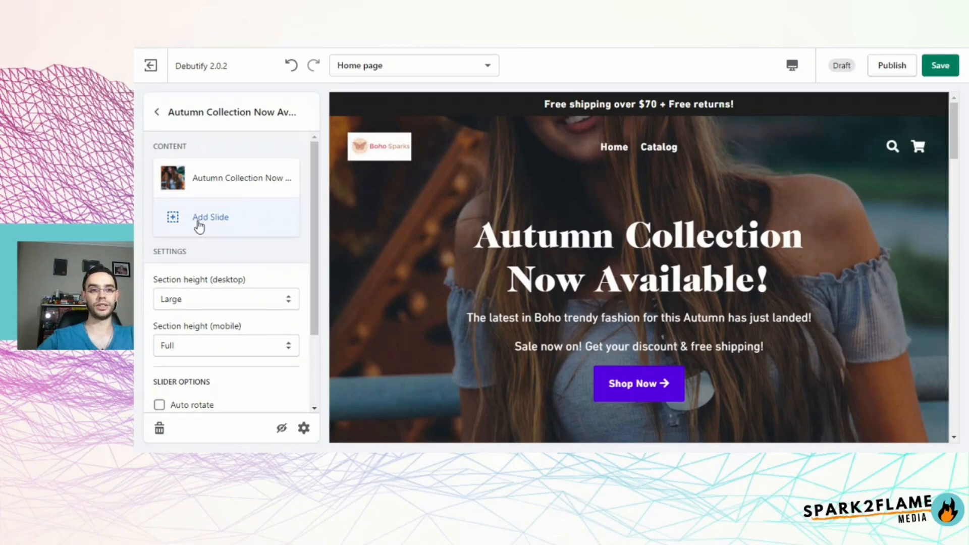
Add a second slide and set its image to the hand with bracelets found by searching the free images for "bohemian"
left_click(203, 221)
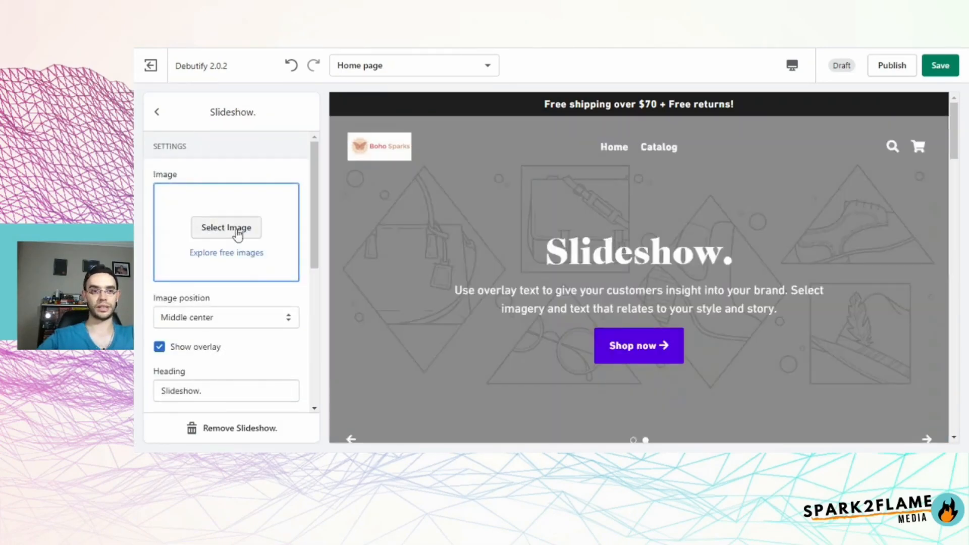
left_click(238, 233)
left_click(273, 148)
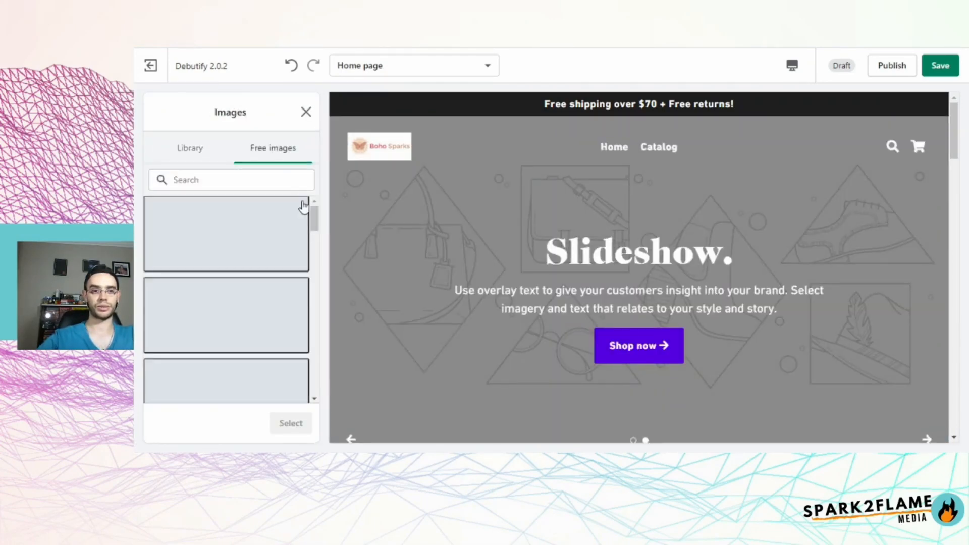
left_click(247, 180)
type("bohemian")
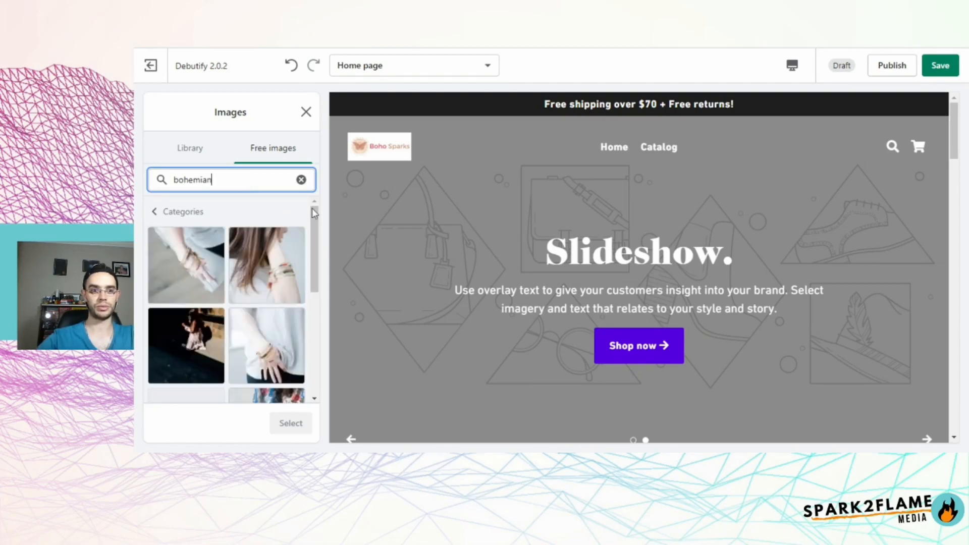
left_click(186, 256)
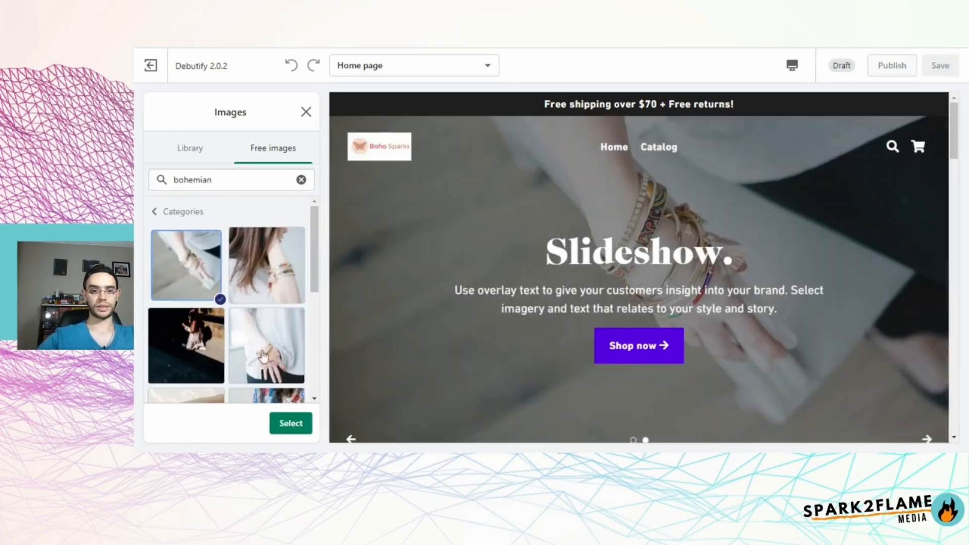
left_click(290, 423)
Set the new slide's heading to "Beautiful Autumn Jewelry Sale" and its text to "Jewelry to make your favorite outfit pop & get everyone's attention!"
left_click(234, 276)
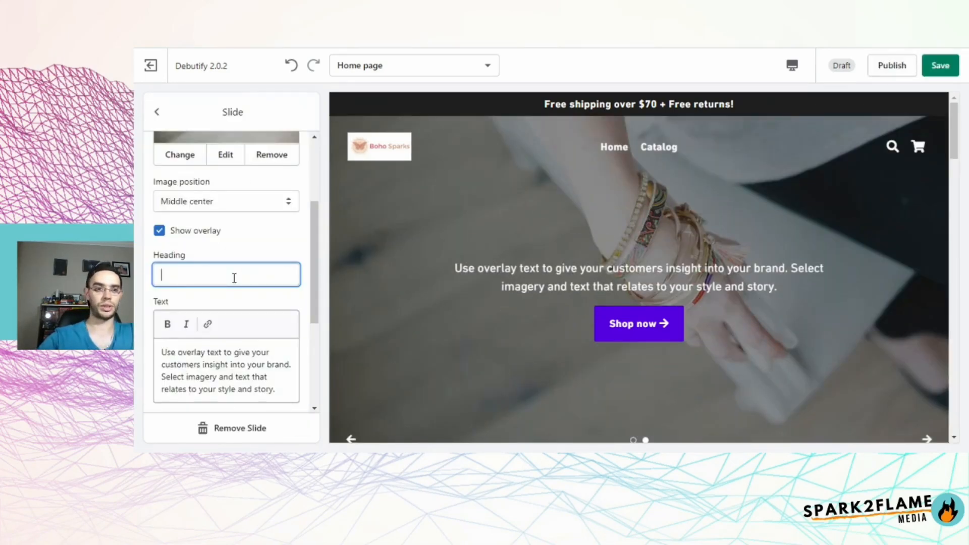
type("Beautiful Autumn Jewelry")
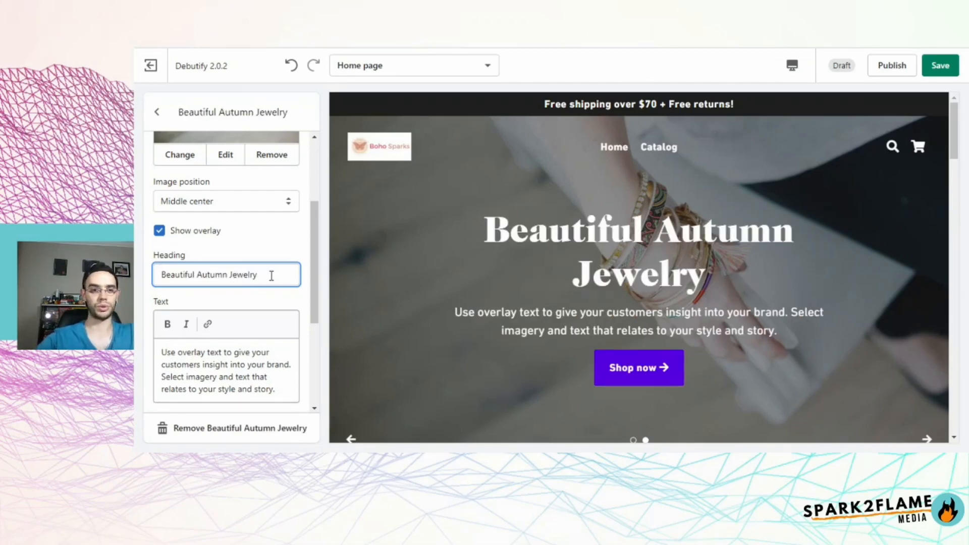
type("Sale")
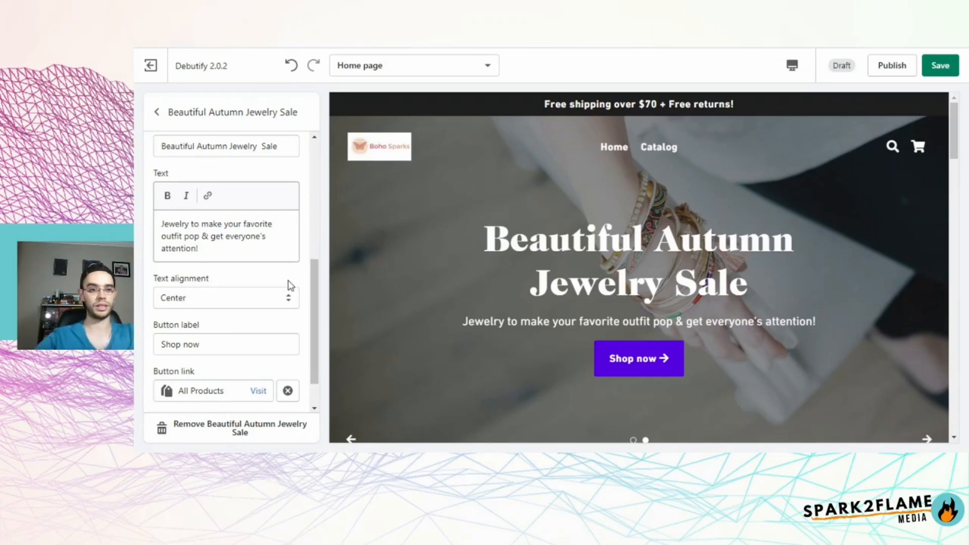
scroll(290, 285, "down", 2)
left_click(817, 312)
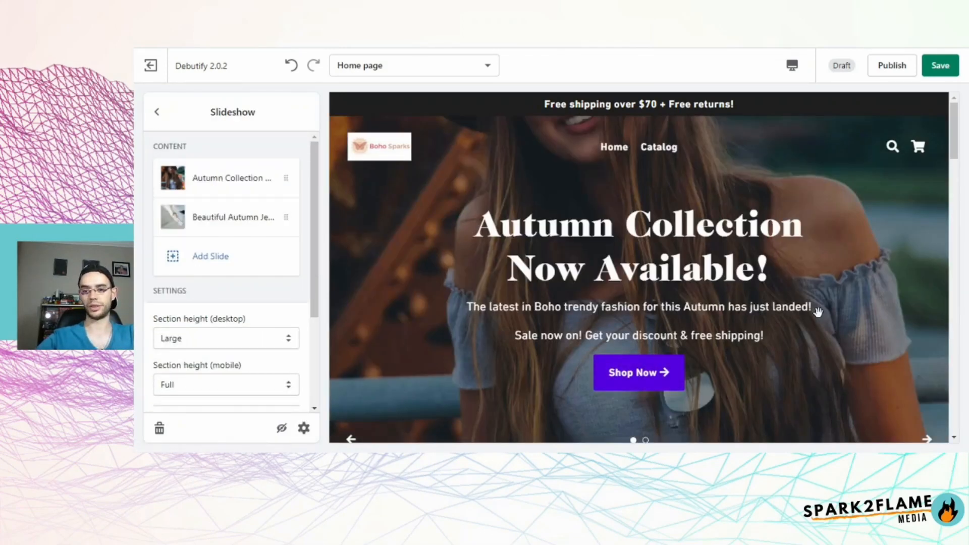
scroll(918, 394, "down", 1)
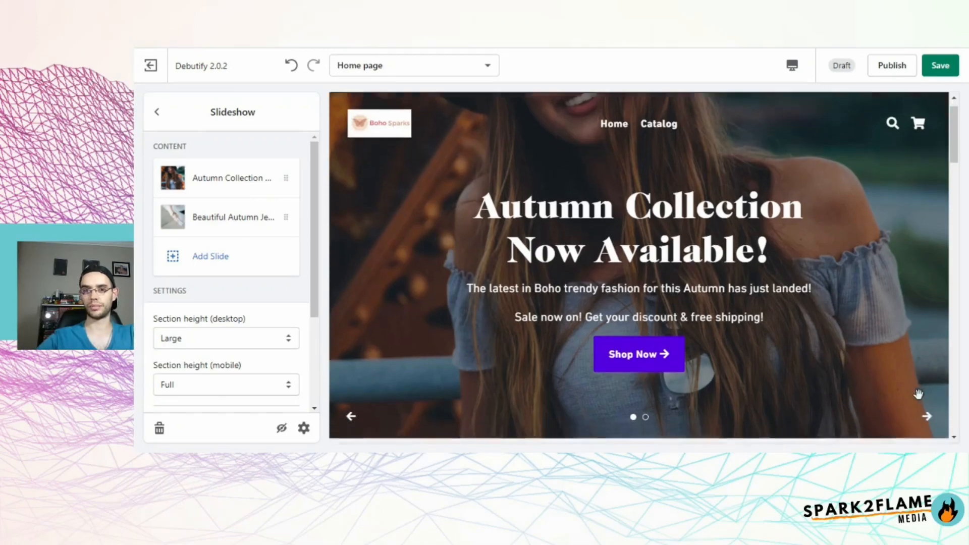
Check both slides of the slideshow in the desktop preview and in the mobile preview
left_click(925, 379)
left_click(352, 379)
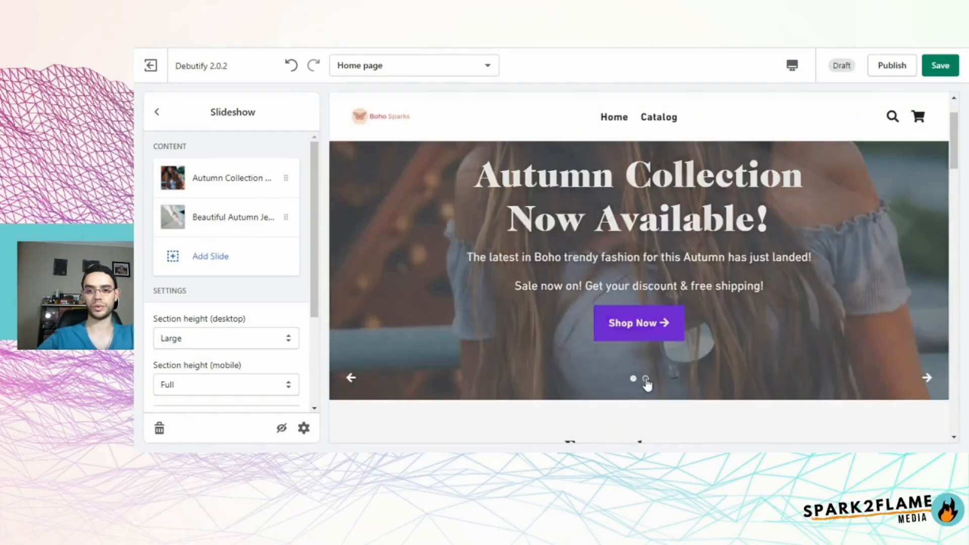
left_click(645, 380)
left_click(792, 65)
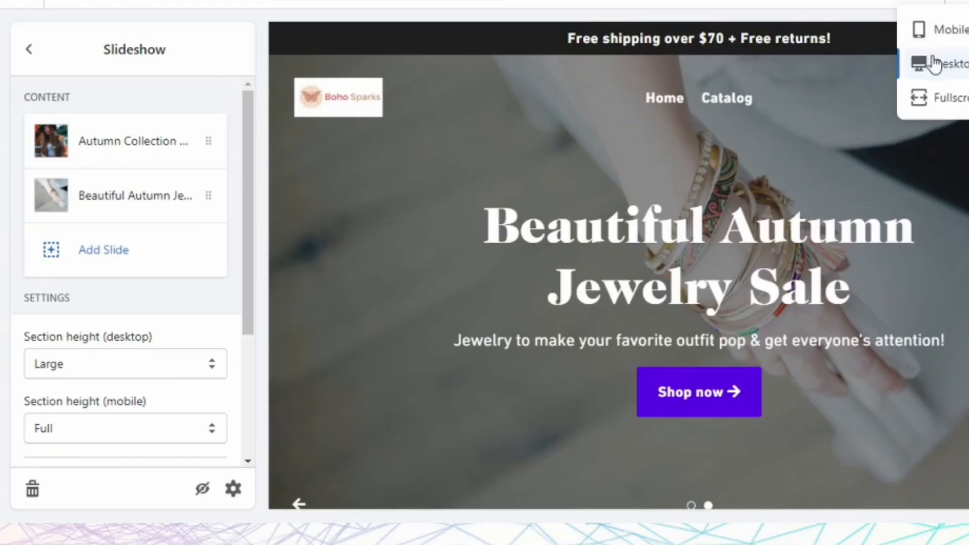
left_click(934, 31)
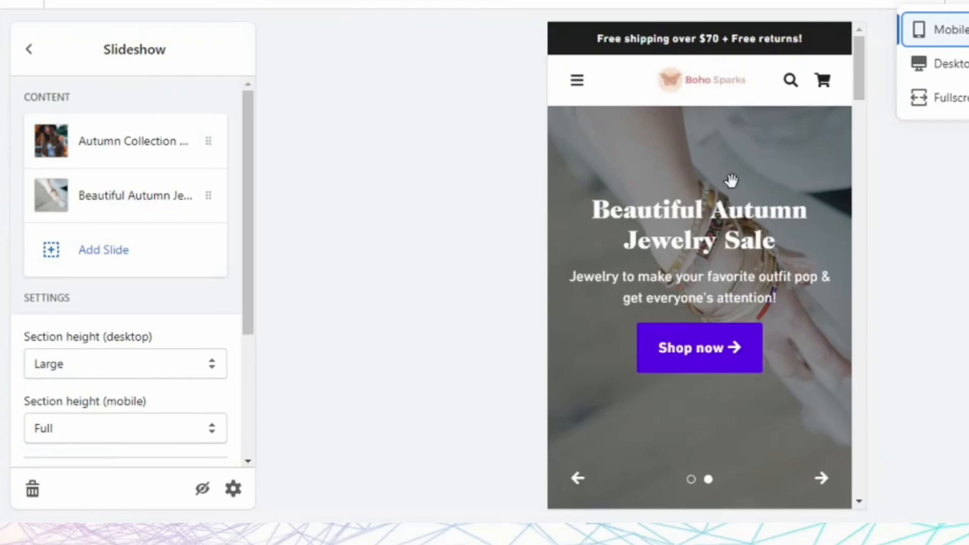
scroll(729, 179, "down", 1)
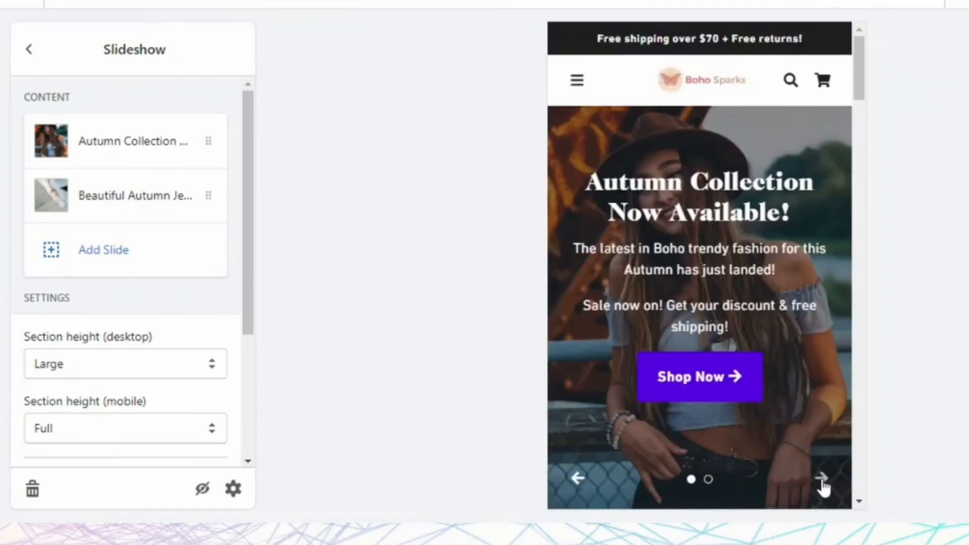
left_click(822, 485)
Set the slideshow's mobile section height to Large
scroll(130, 277, "down", 4)
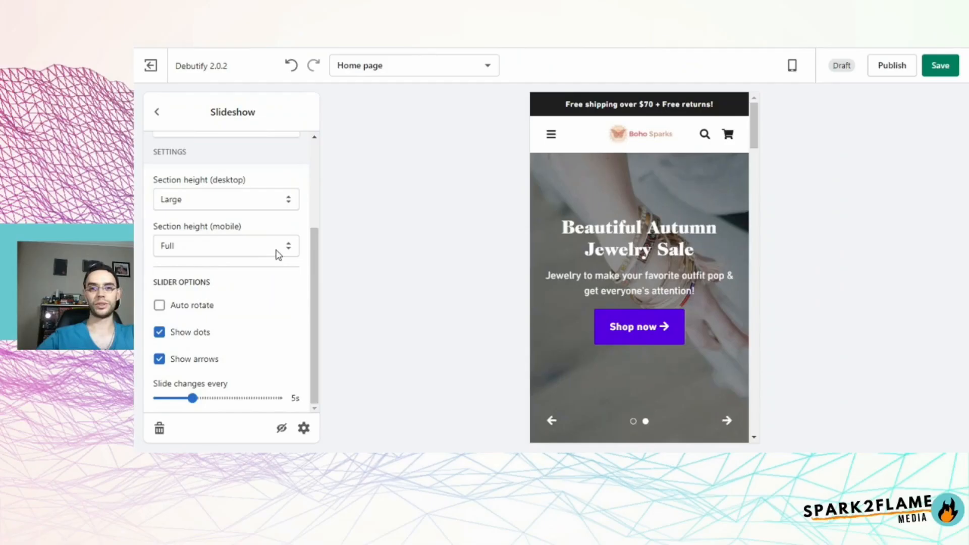
left_click(279, 254)
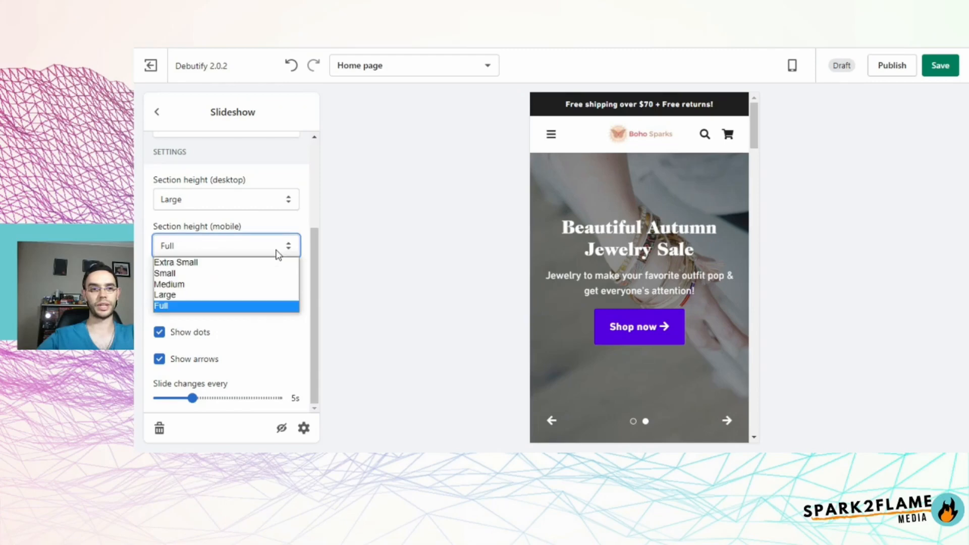
left_click(268, 295)
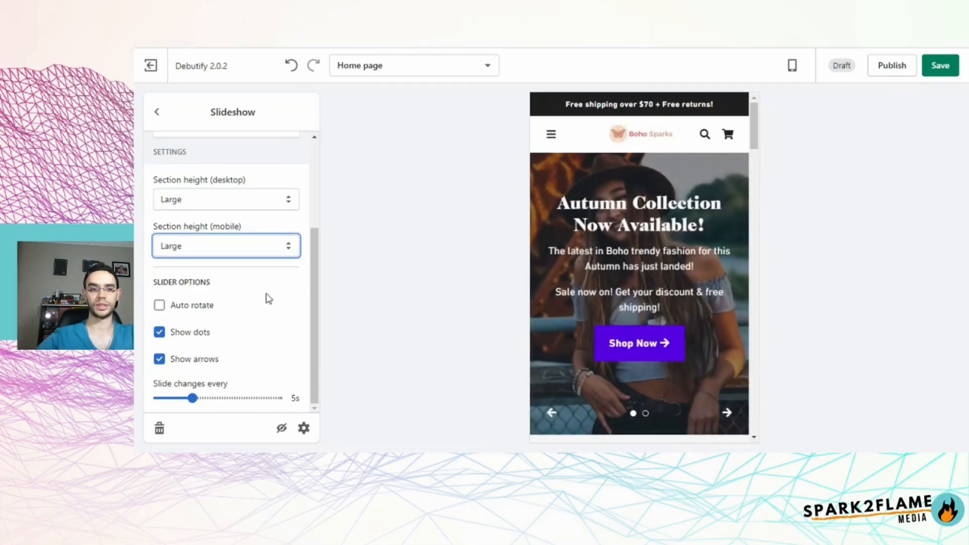
left_click(247, 250)
left_click(247, 246)
scroll(238, 212, "up", 3)
Return the preview to Desktop and turn on auto rotate for the slideshow, keeping its dots and arrows shown
left_click(792, 65)
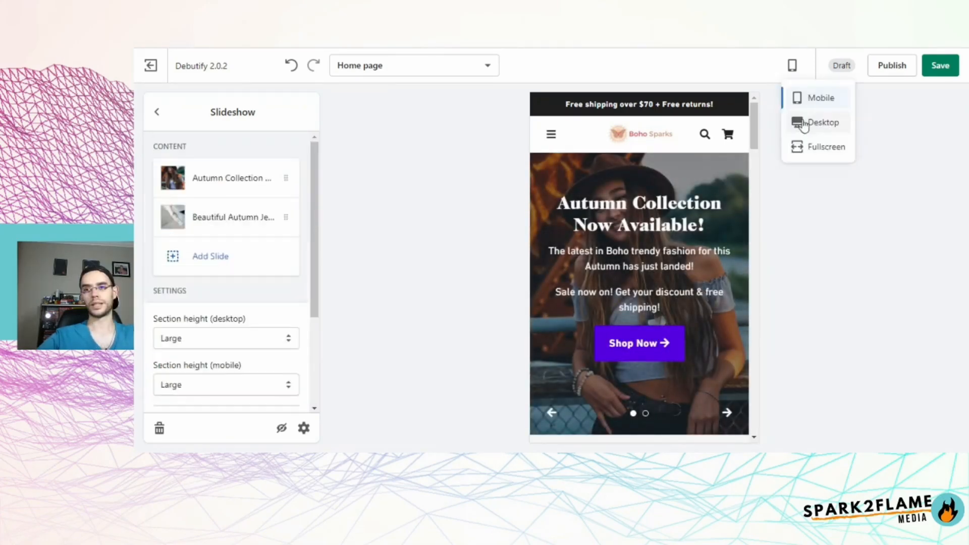
left_click(805, 124)
scroll(190, 237, "down", 3)
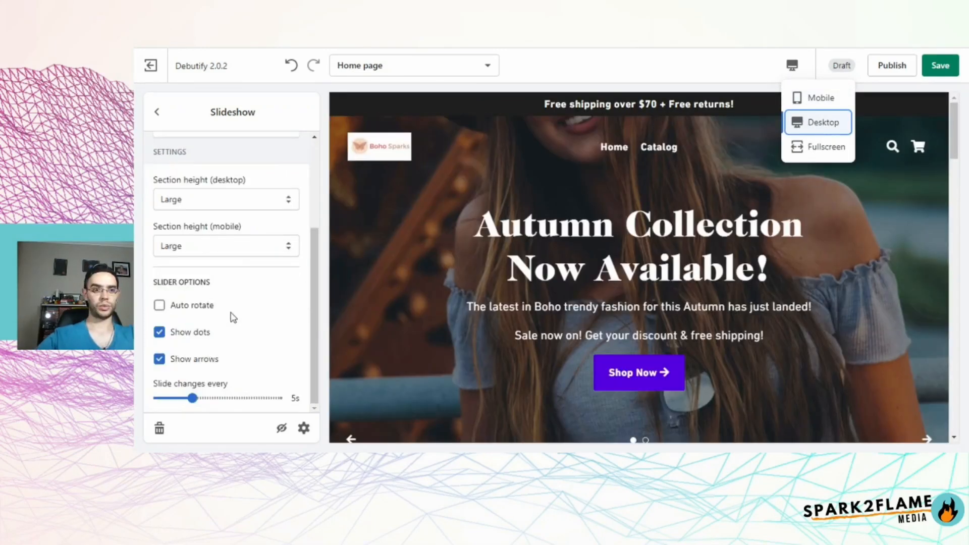
left_click(159, 306)
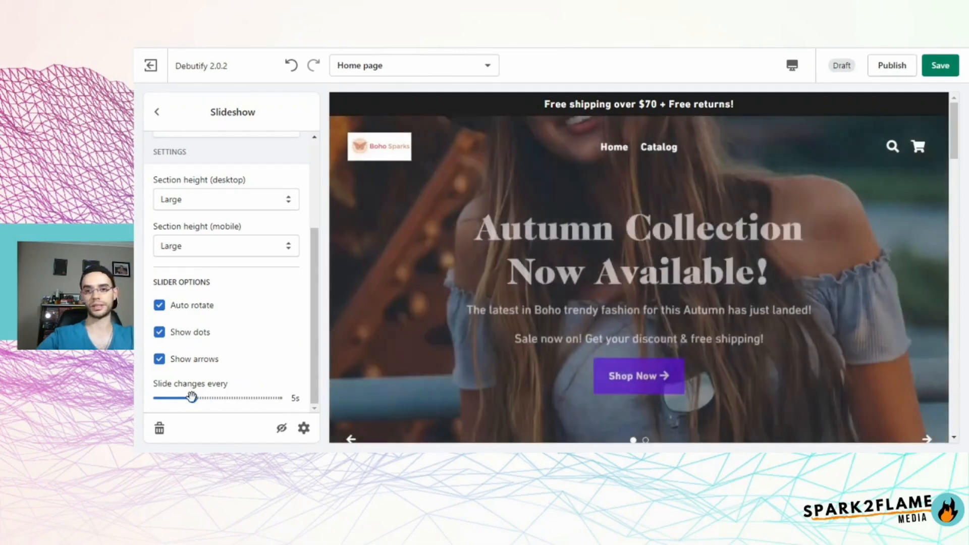
left_click(159, 359)
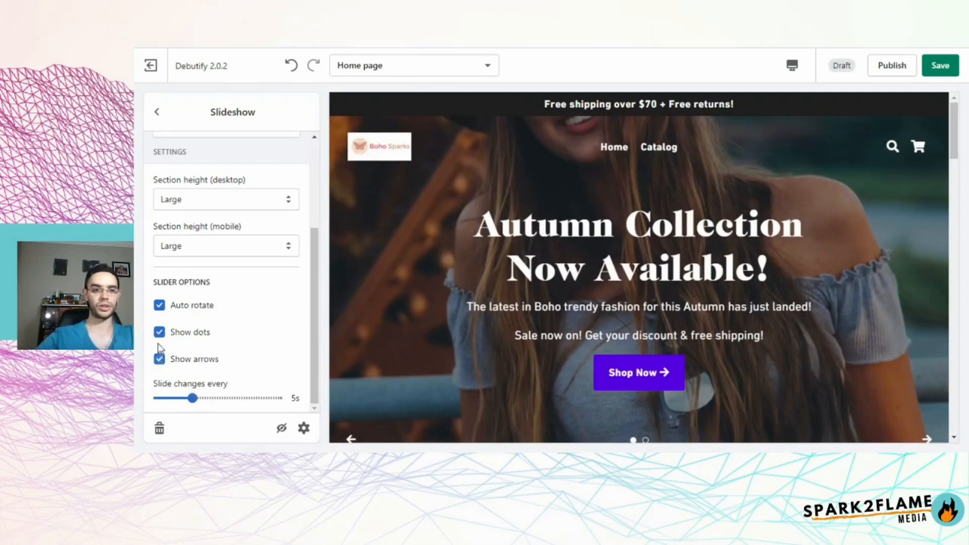
left_click(160, 359)
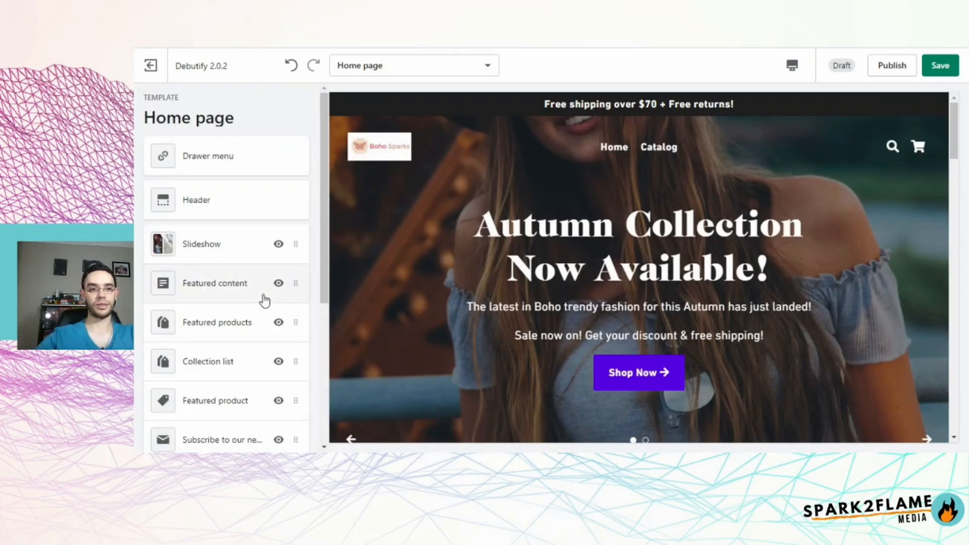
Set the theme's favicon to the butterfly sunburst image from the image library
scroll(263, 301, "down", 5)
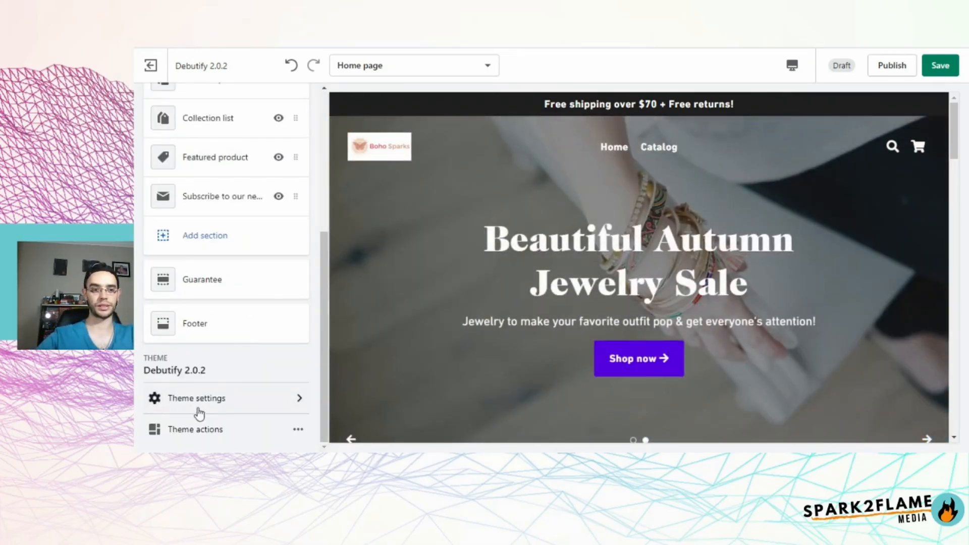
left_click(285, 401)
left_click(256, 261)
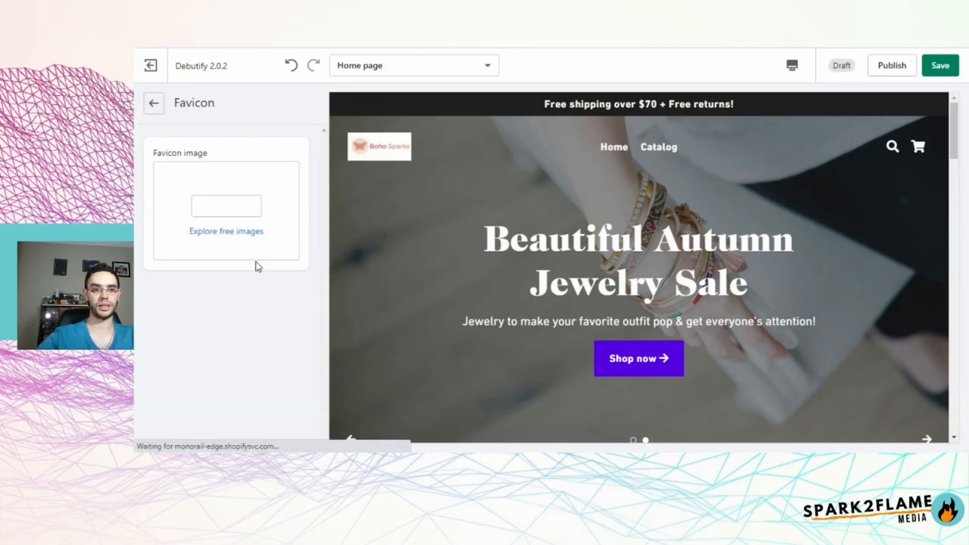
left_click(229, 212)
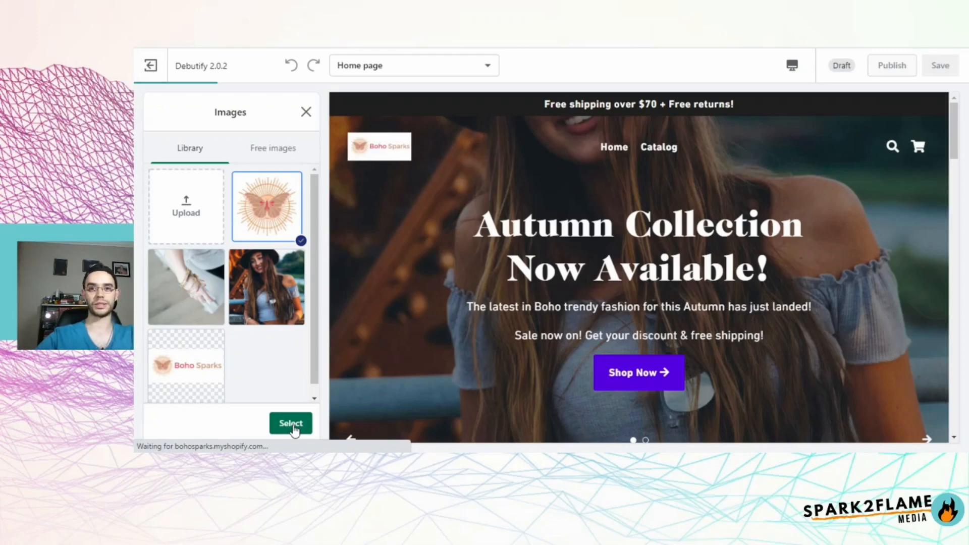
left_click(295, 430)
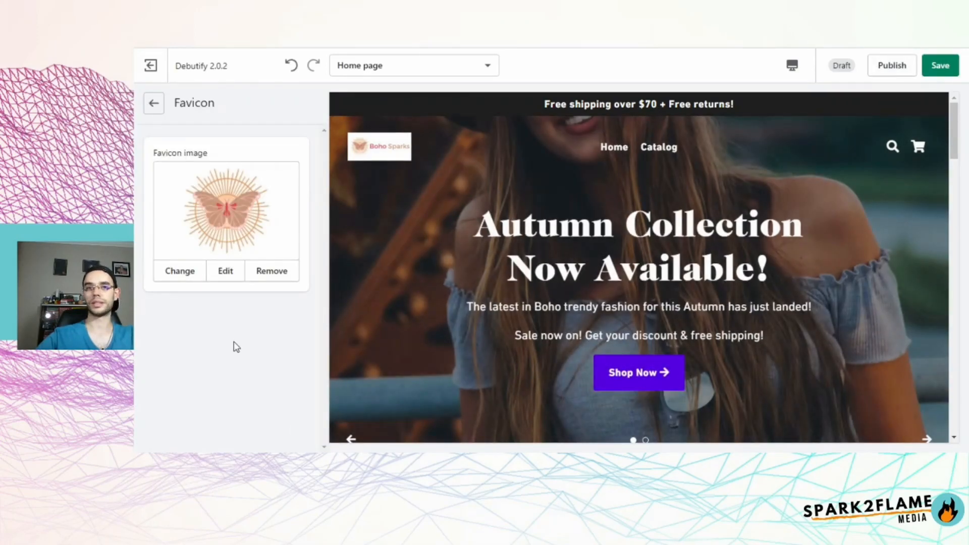
Disable the transparent header in the theme's advanced settings
left_click(154, 105)
left_click(212, 368)
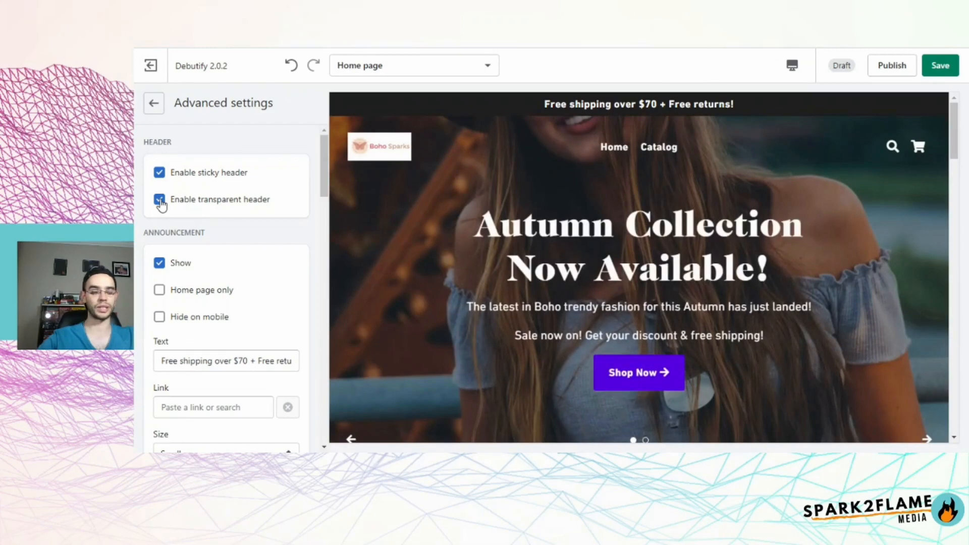
left_click(154, 104)
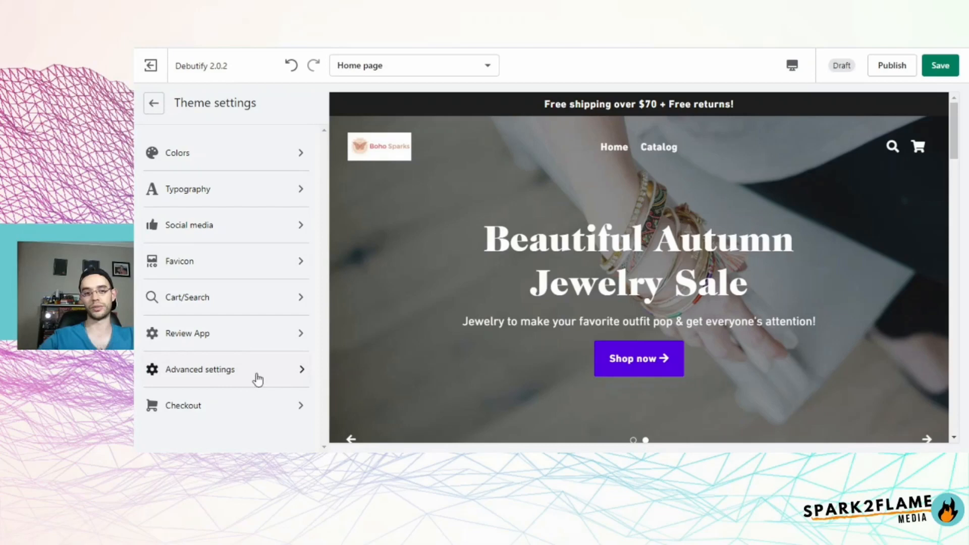
left_click(257, 377)
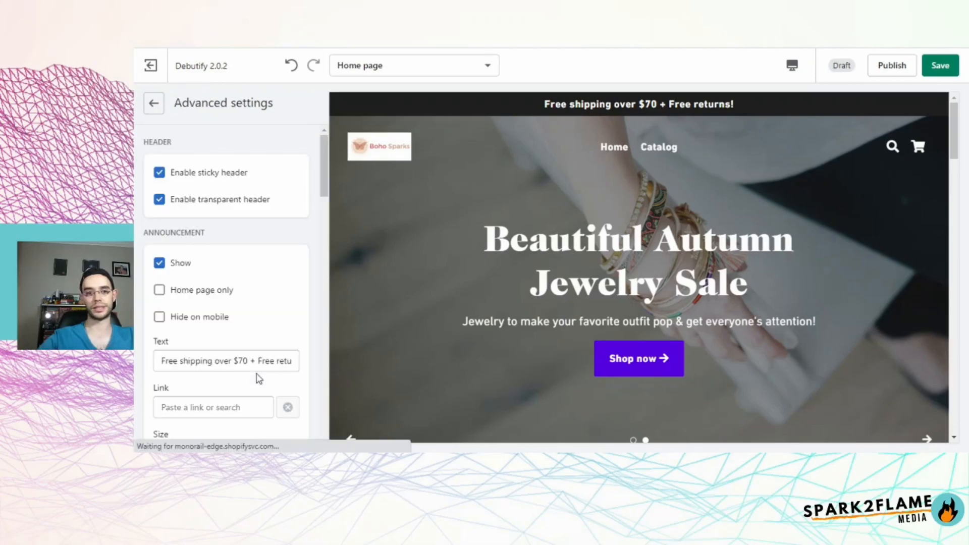
left_click(160, 200)
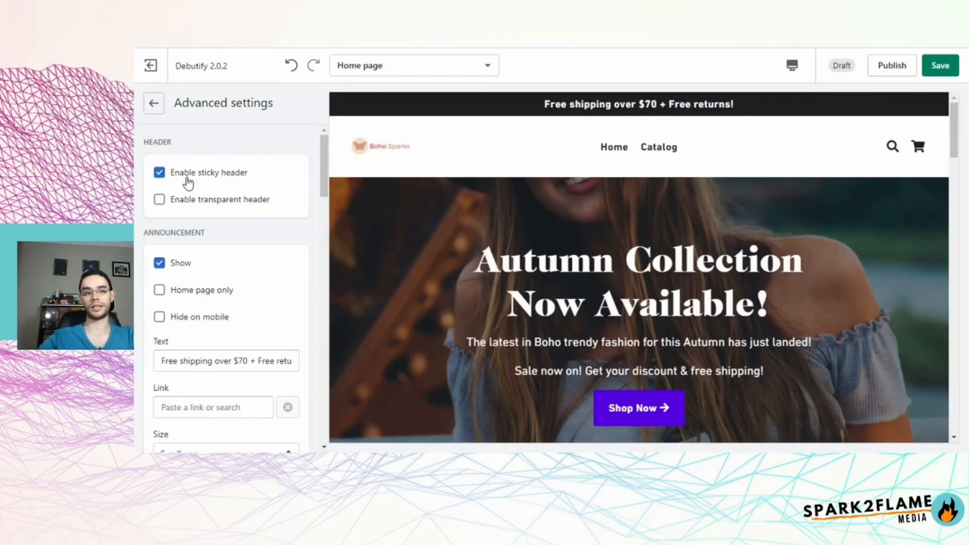
Change the announcement bar's text to "Autumn Sale Now On! Free Shipping on All orders over $100"
scroll(470, 265, "down", 8)
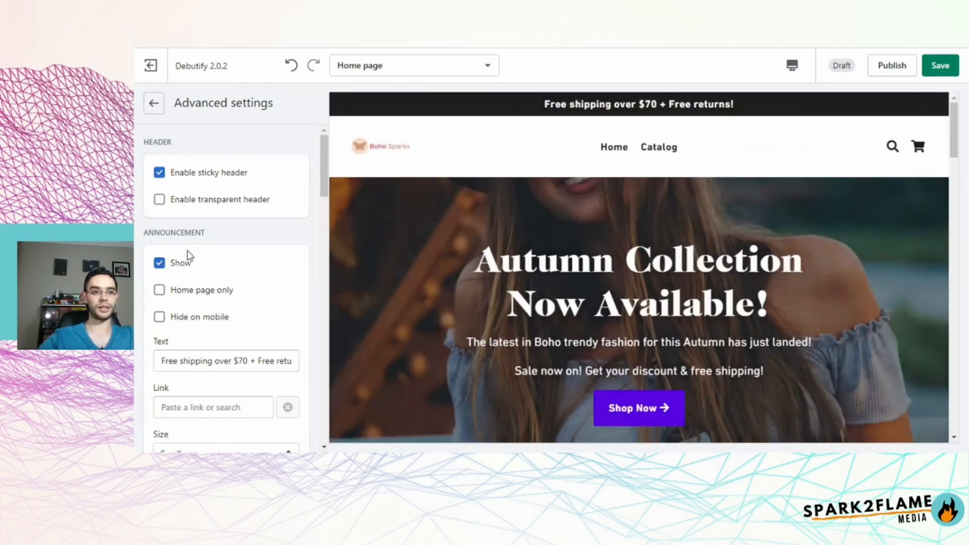
scroll(202, 256, "down", 1)
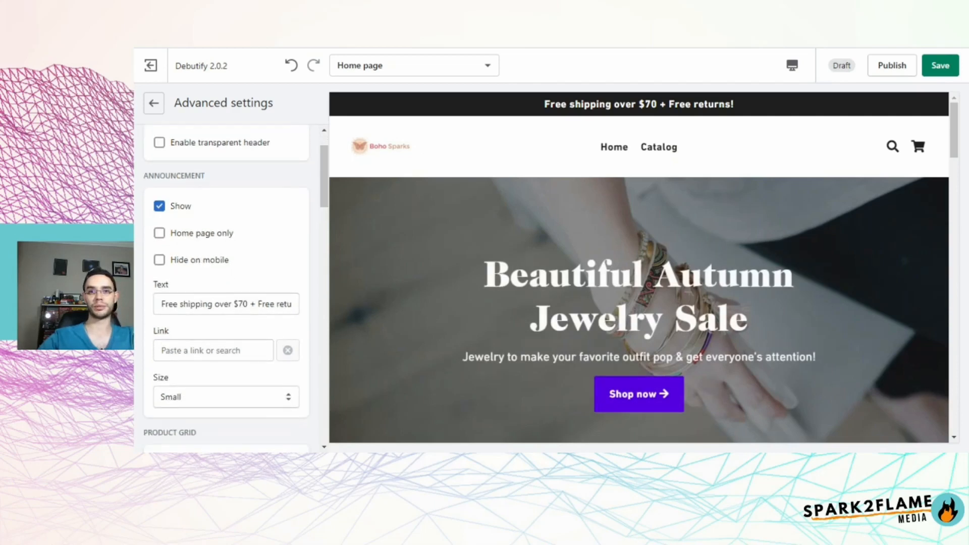
left_click_drag(544, 104, 769, 100)
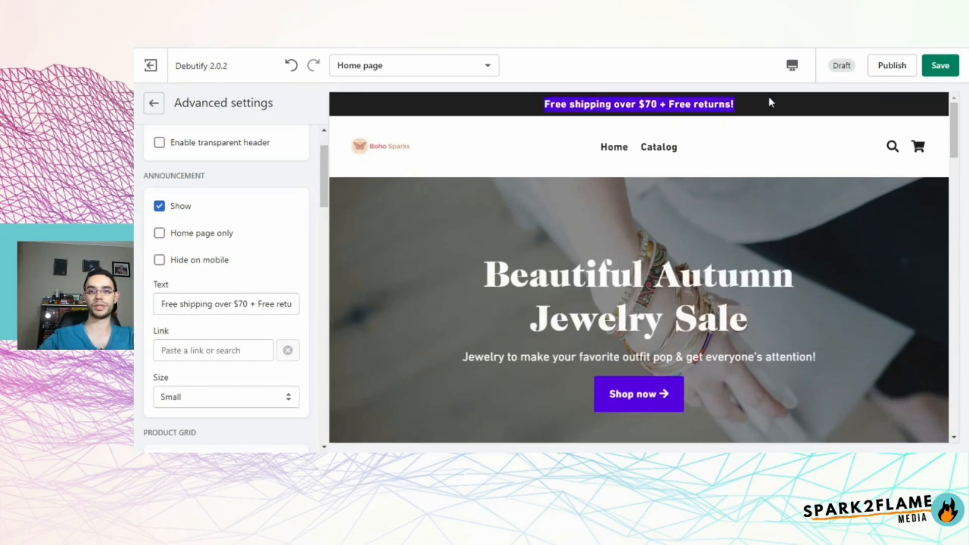
scroll(282, 258, "down", 1)
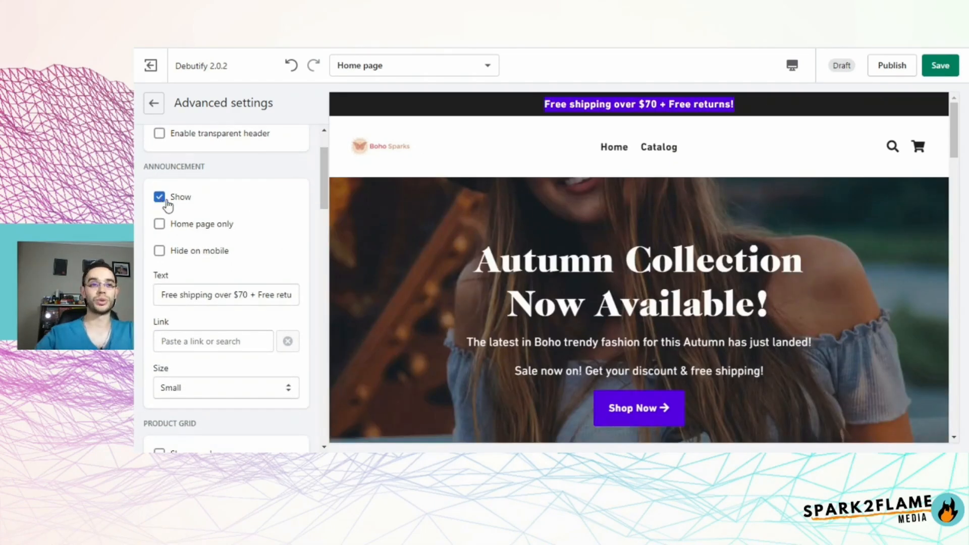
left_click(480, 133)
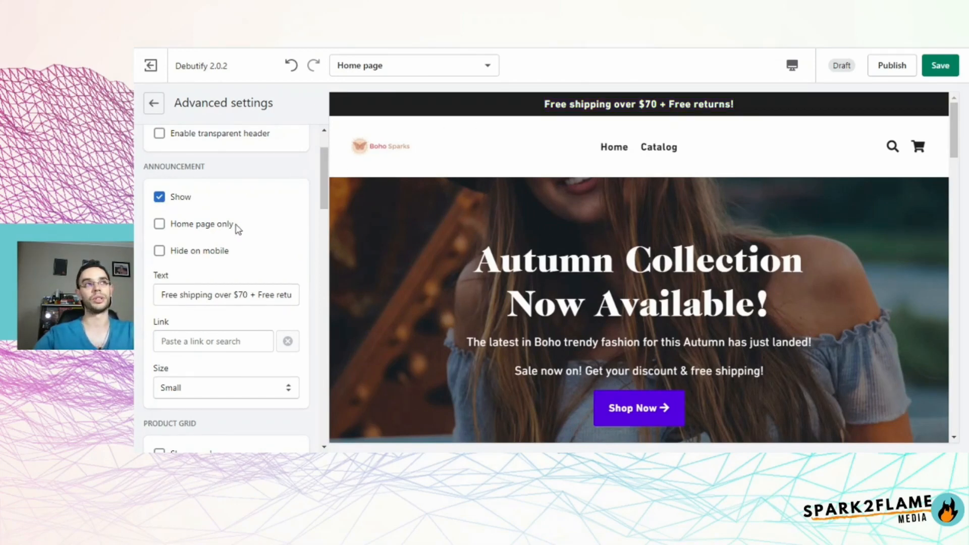
triple_click(239, 296)
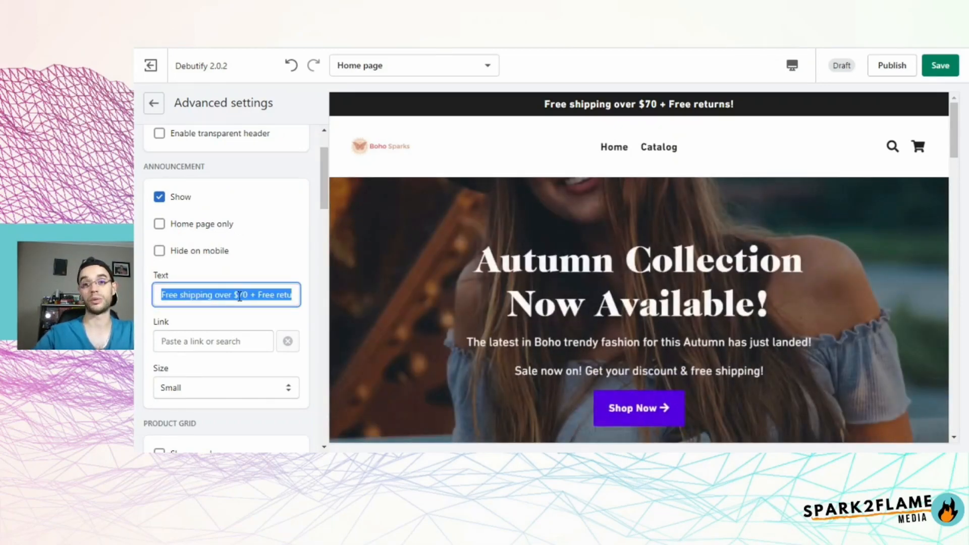
type("Au")
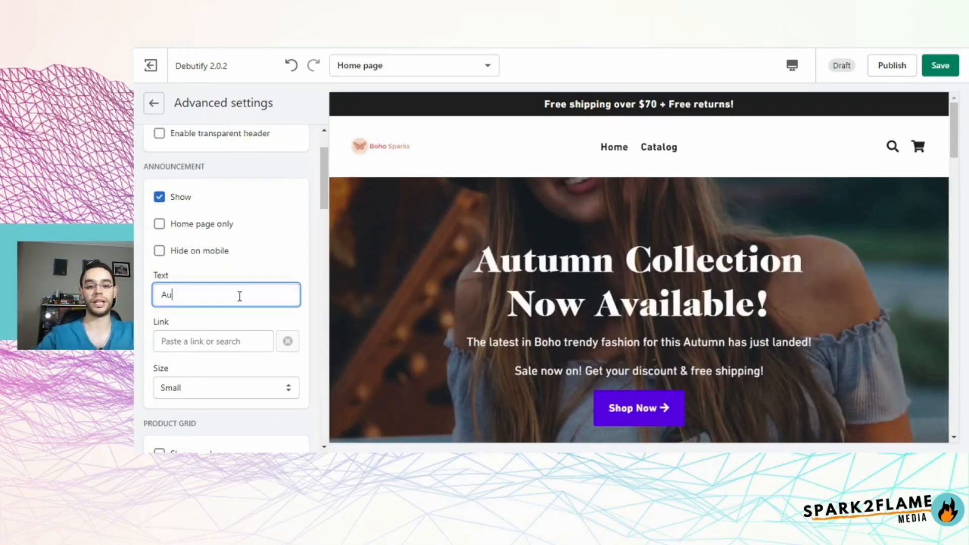
type("tumn Sale!")
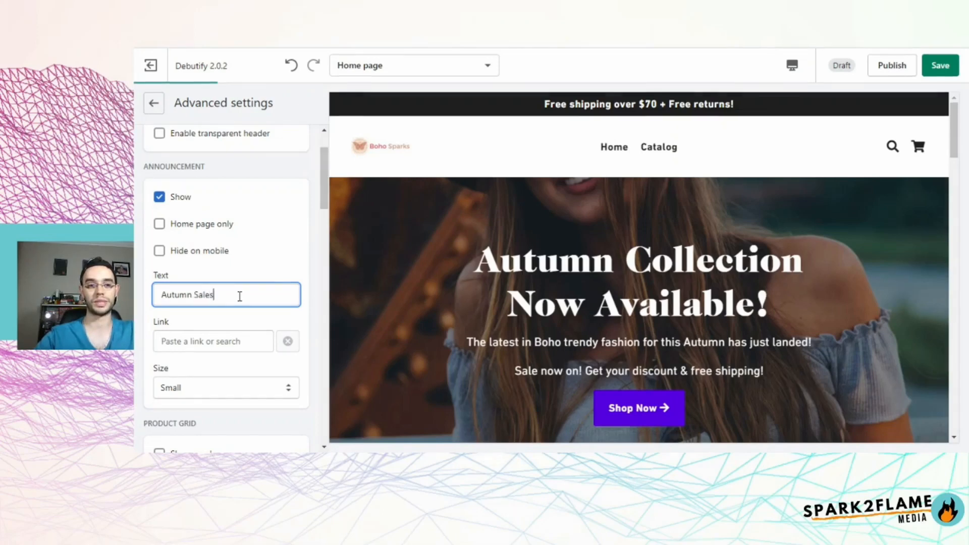
type(" Free Shipping o")
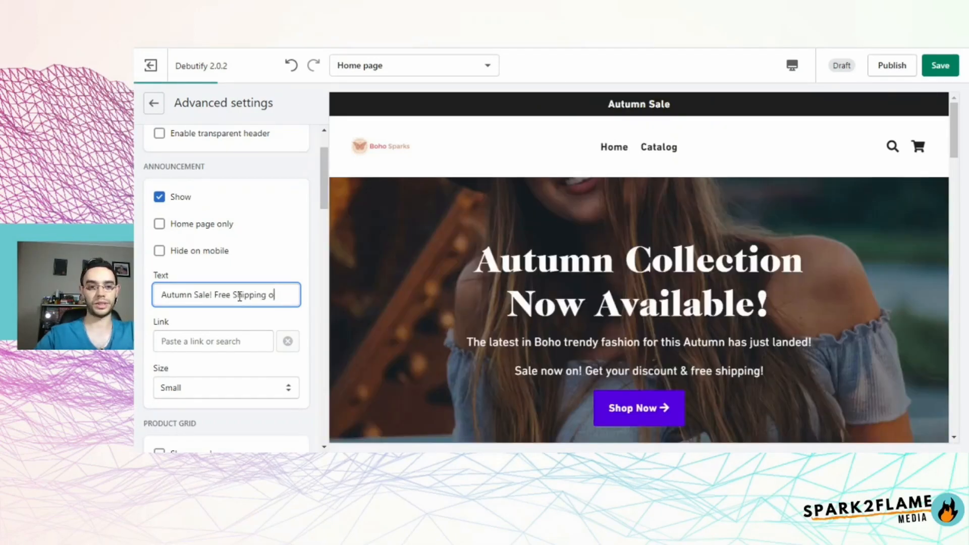
type("n All orders")
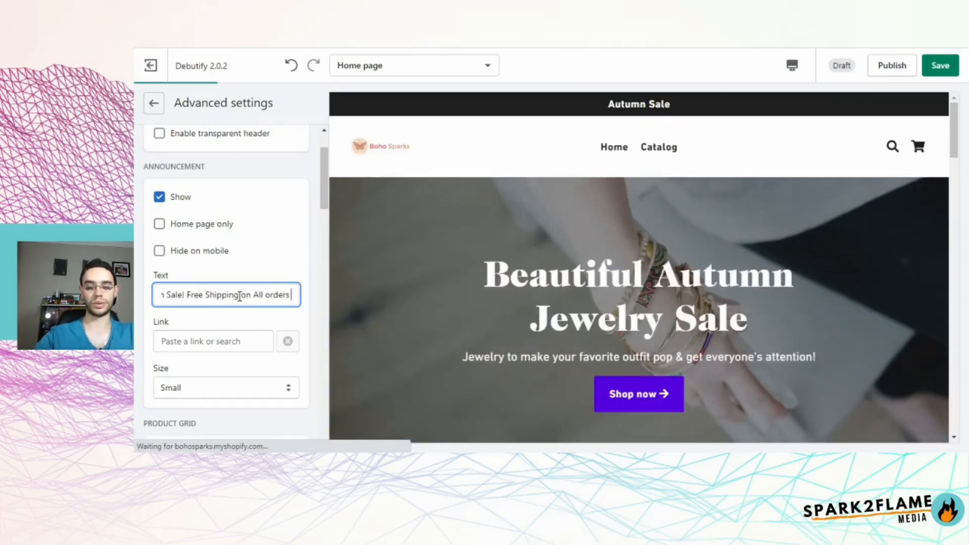
type(" over $50")
left_click(274, 319)
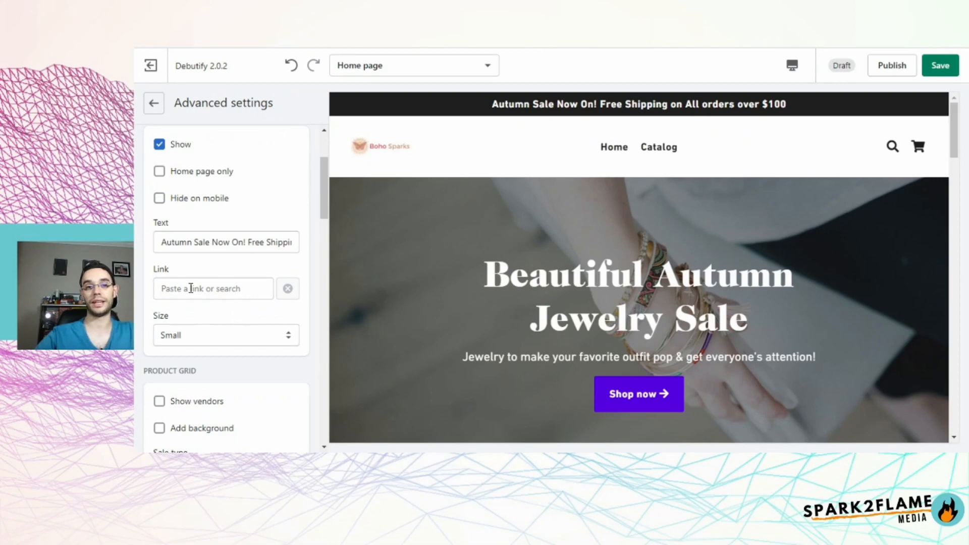
Link the announcement bar to All collections
left_click(191, 288)
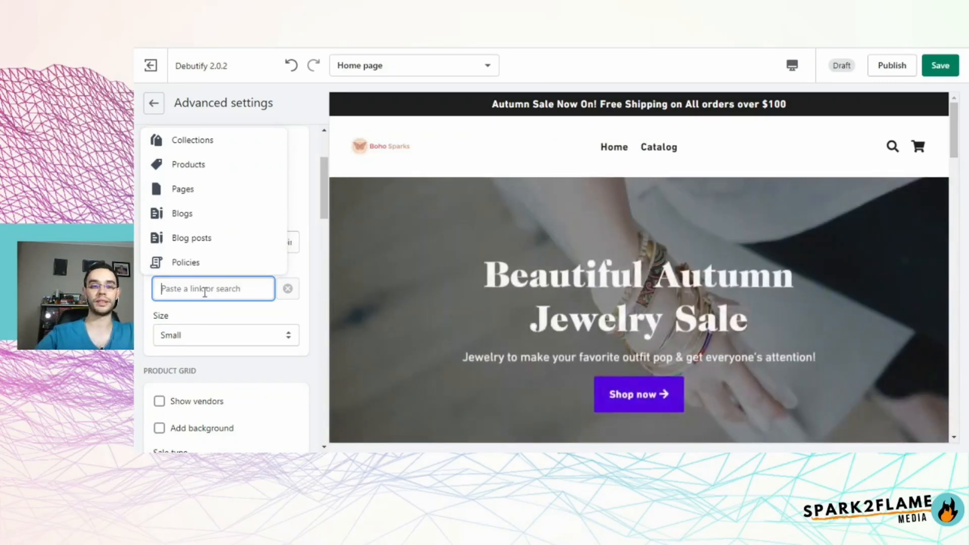
left_click(186, 142)
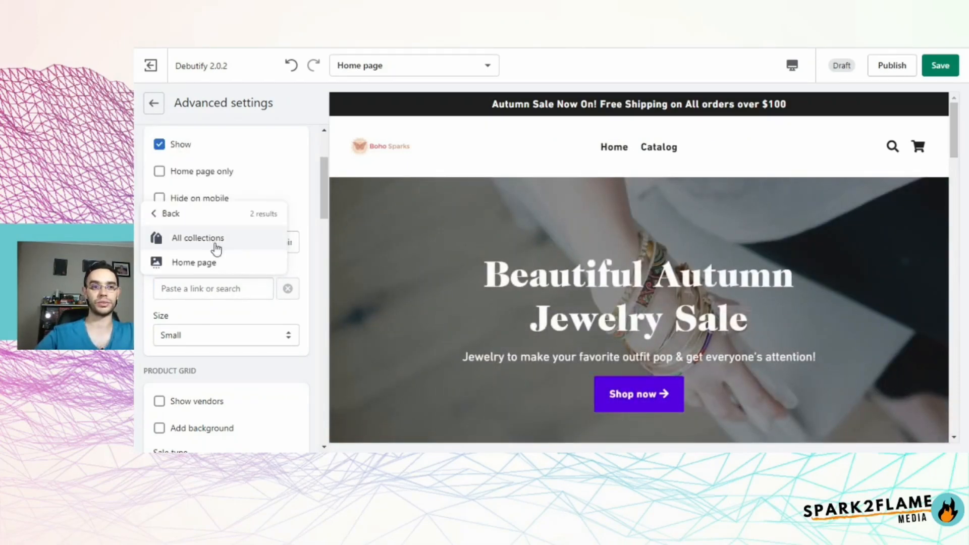
left_click(191, 239)
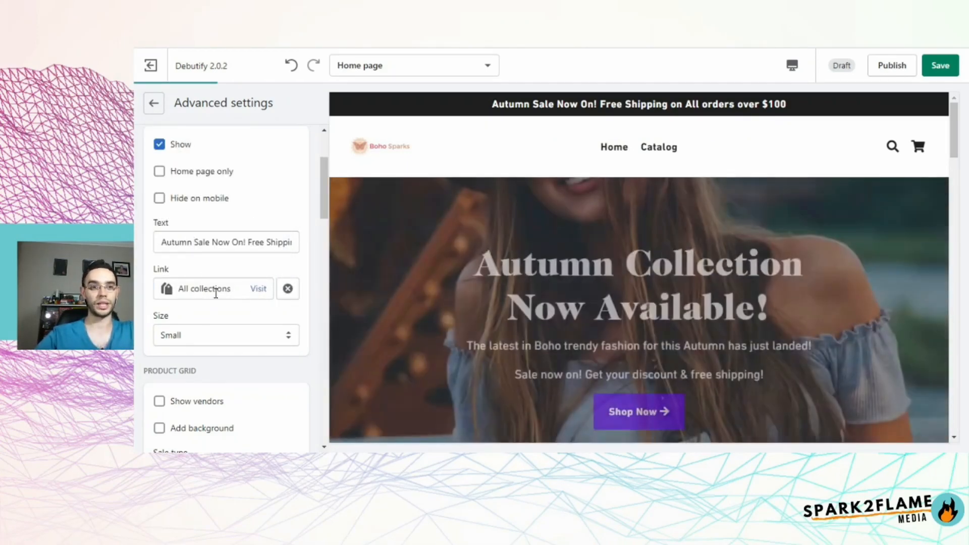
scroll(298, 235, "down", 10)
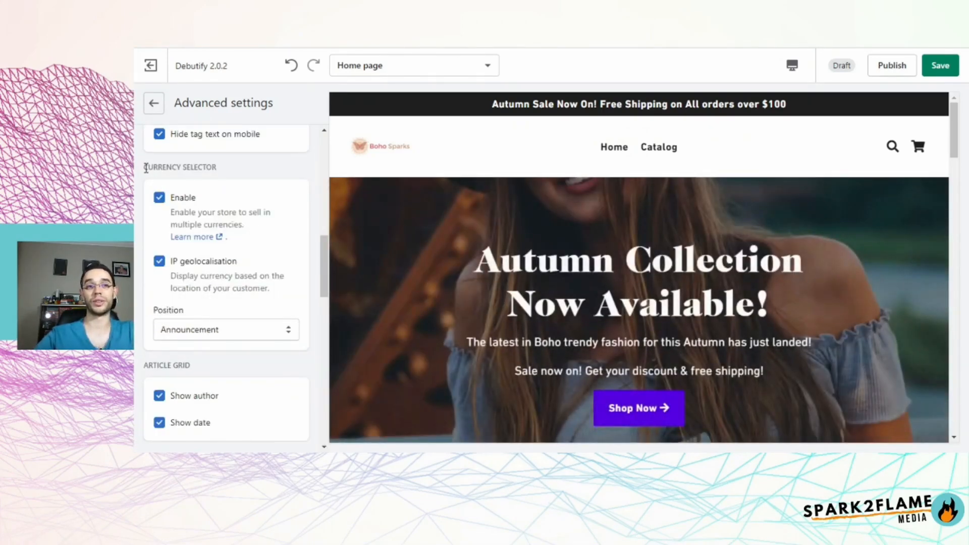
Review the currency selector and back-to-top button settings, and try the back-to-top button in the home page preview
left_click_drag(147, 168, 223, 169)
left_click(275, 174)
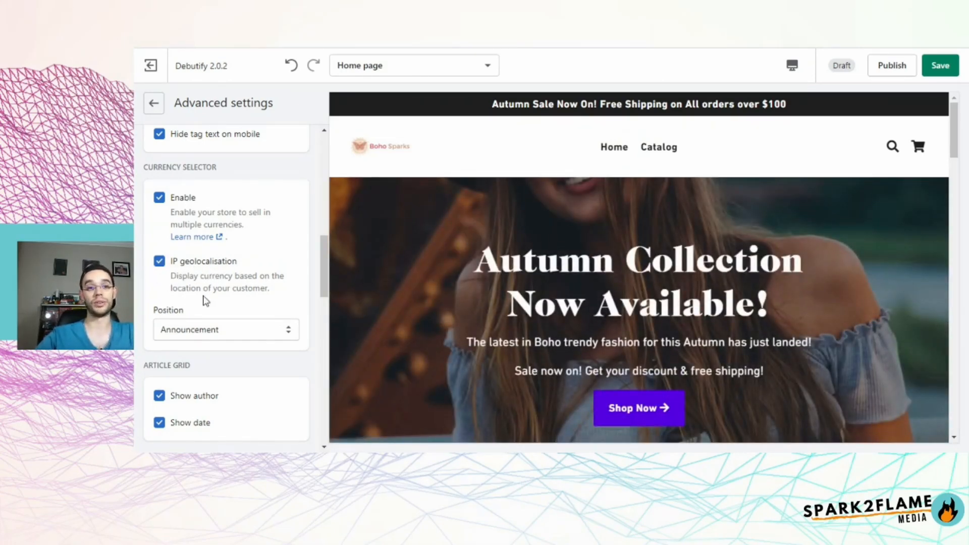
scroll(286, 295, "down", 2)
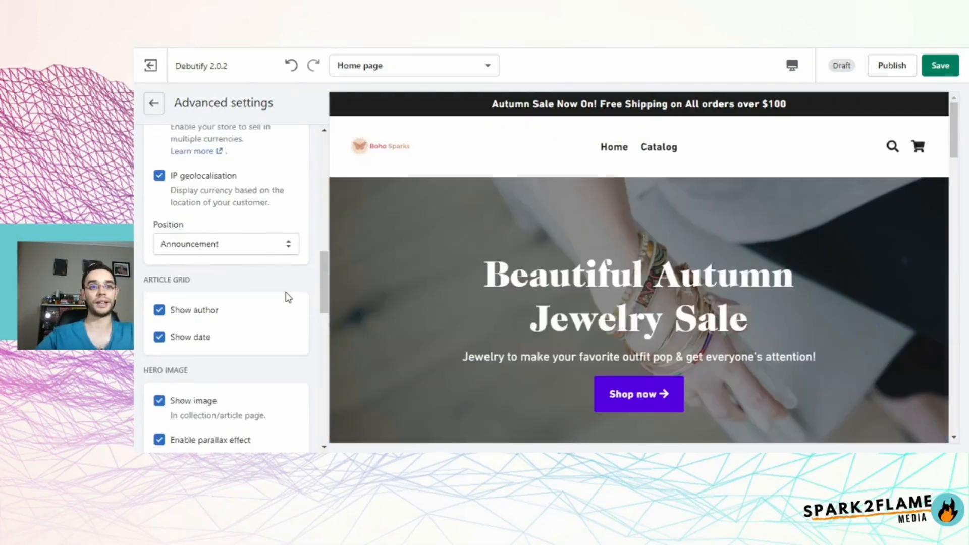
scroll(285, 292, "up", 2)
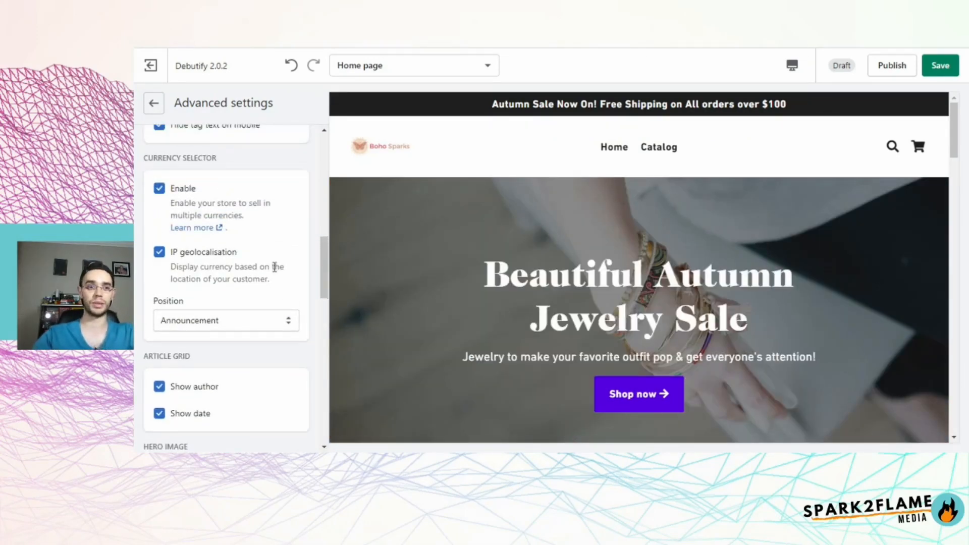
scroll(278, 220, "down", 10)
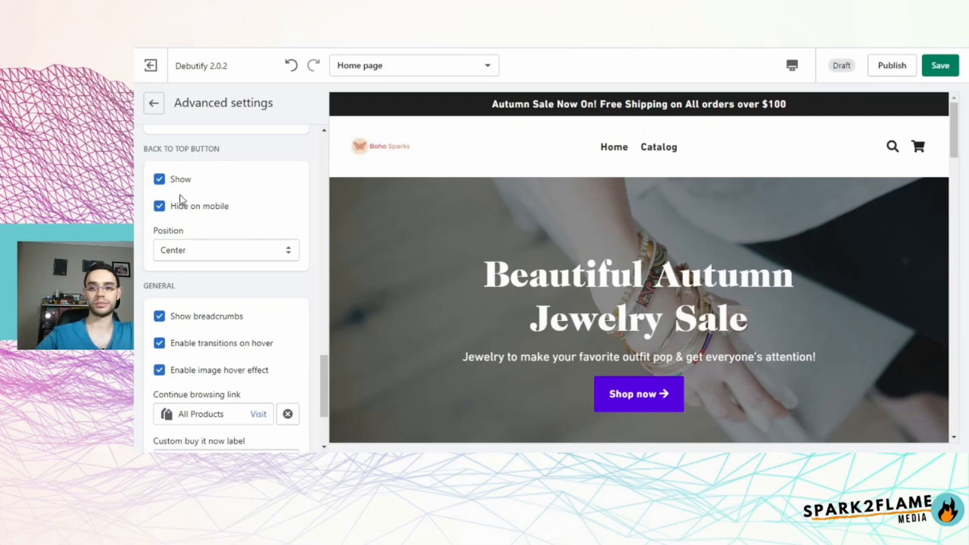
scroll(667, 358, "down", 20)
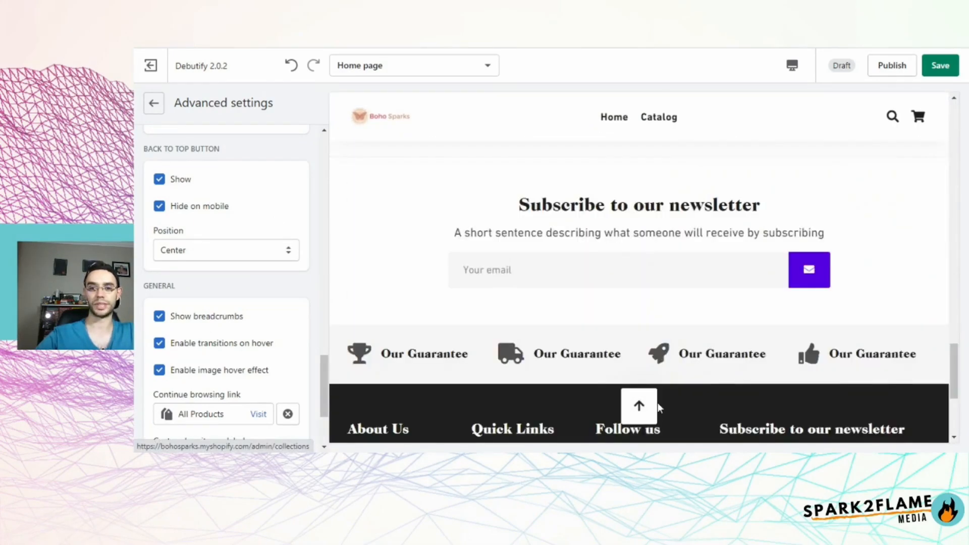
left_click(639, 411)
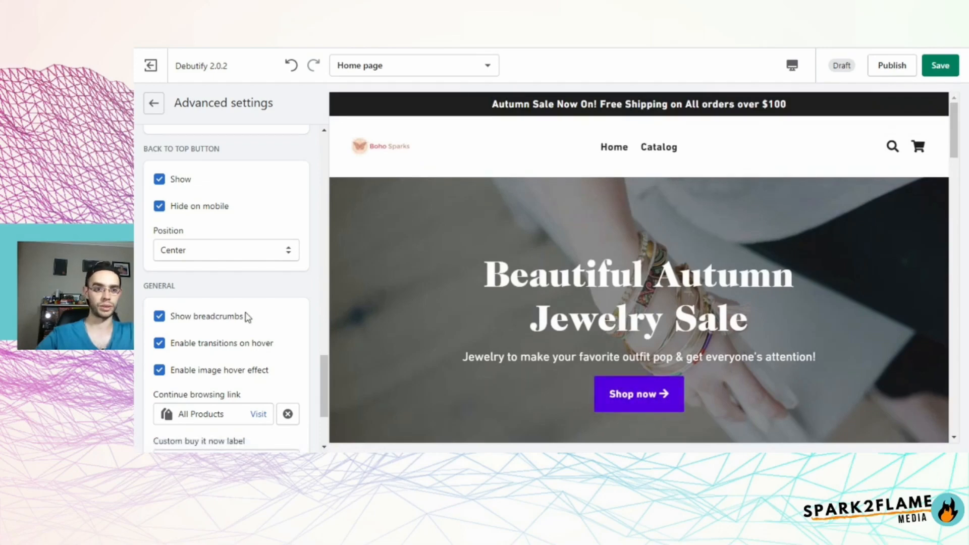
Review the general, product grid, announcement and header options in the advanced settings, and return to the theme settings overview
scroll(247, 317, "down", 3)
scroll(246, 317, "up", 15)
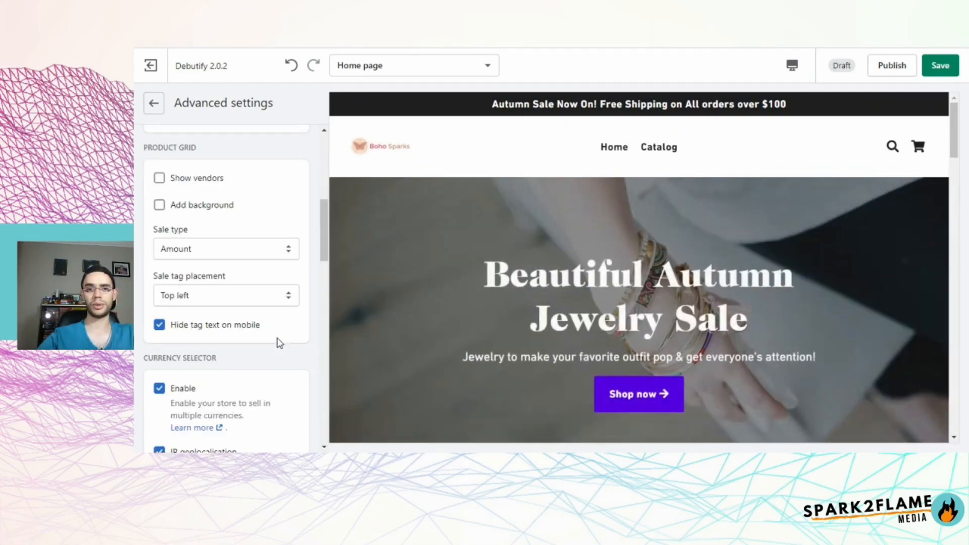
scroll(243, 268, "down", 2)
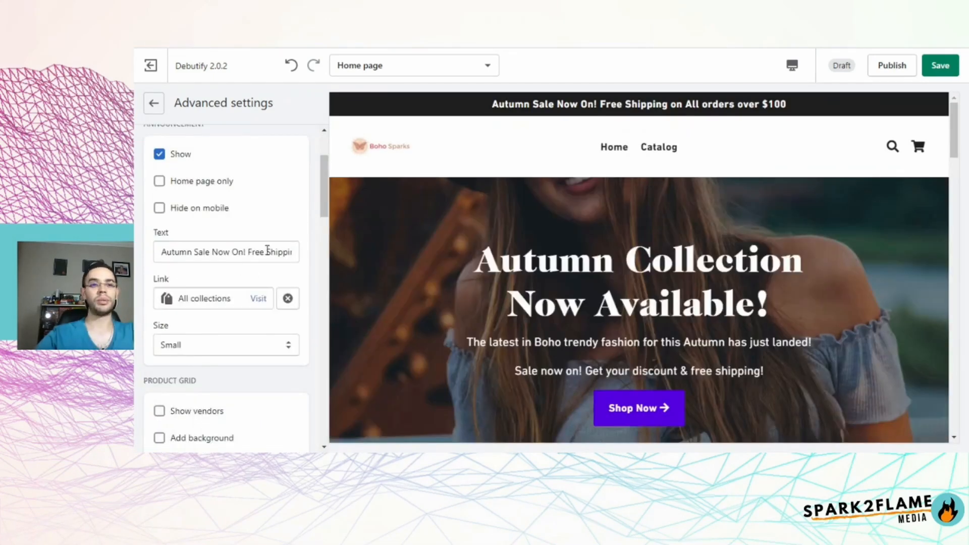
left_click_drag(273, 252, 178, 251)
left_click(175, 252)
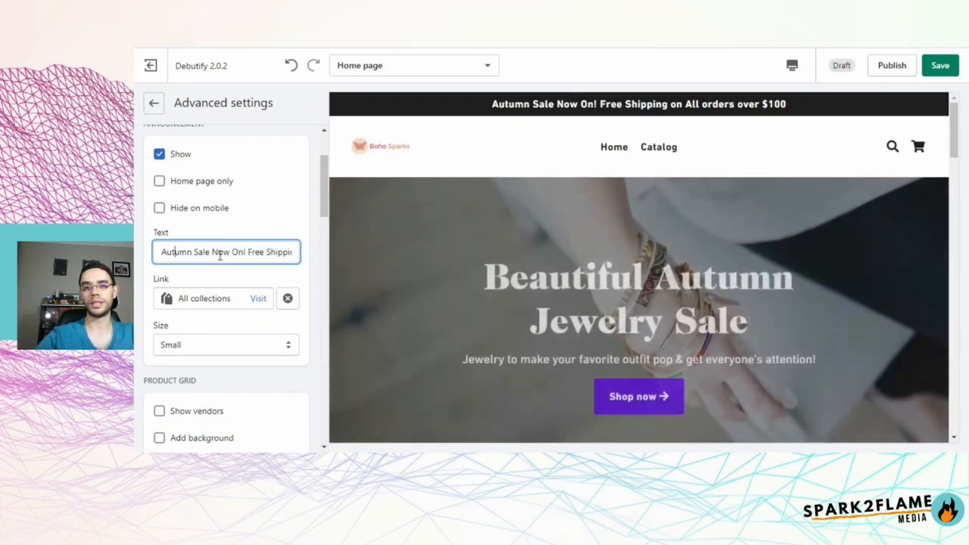
left_click(252, 280)
scroll(256, 244, "up", 2)
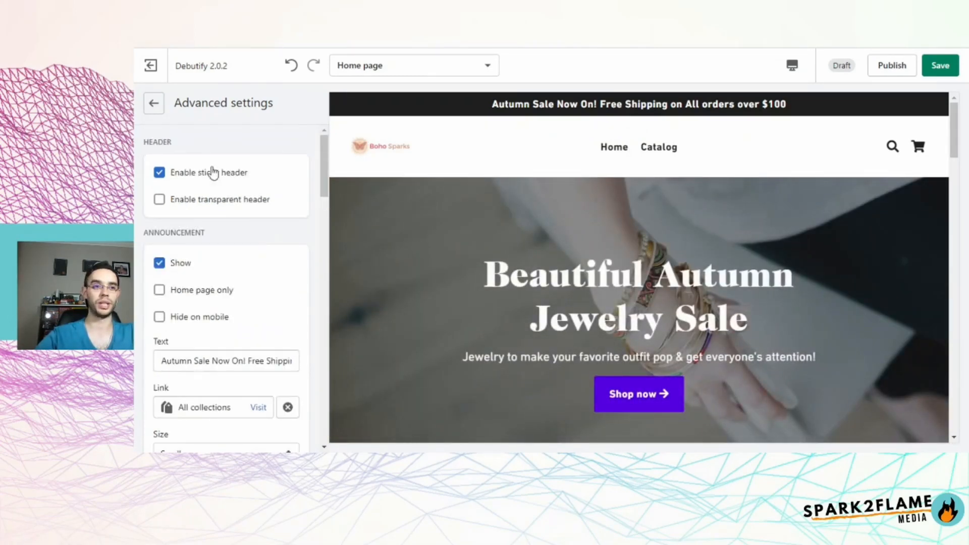
left_click(153, 107)
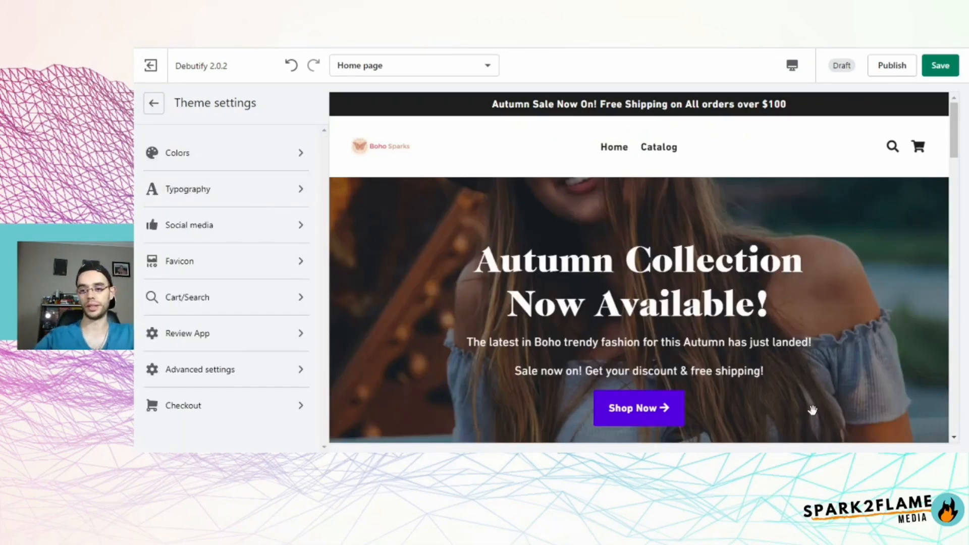
From the brand colour links in Notepad, open the palette starting with fec5bb on Coolors and copy the Melon hex code FEC5BB
mouse_move(807, 462)
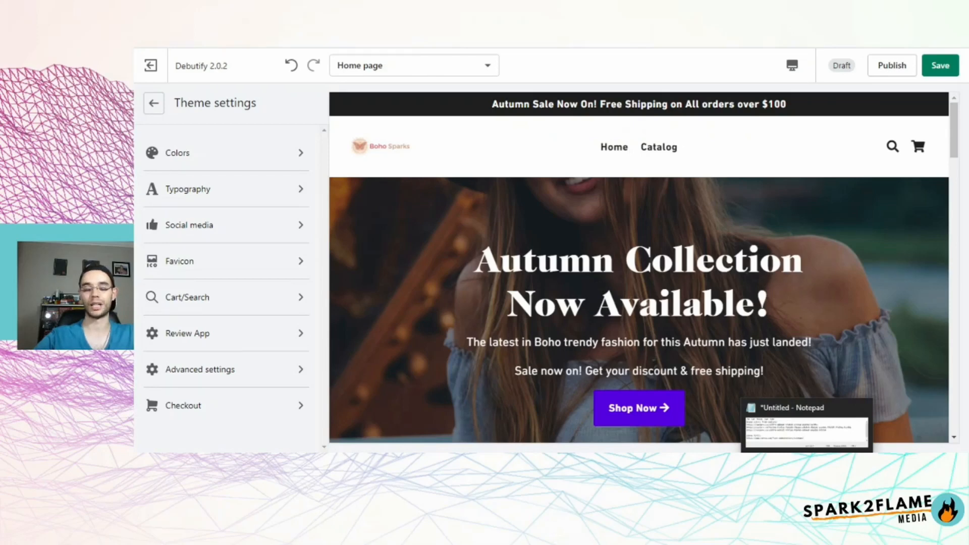
left_click(806, 429)
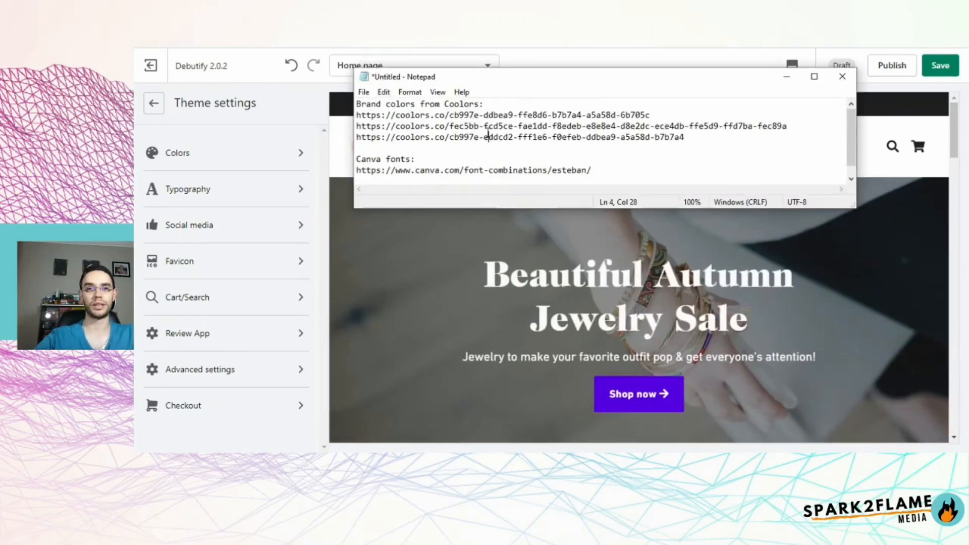
left_click_drag(673, 117, 356, 115)
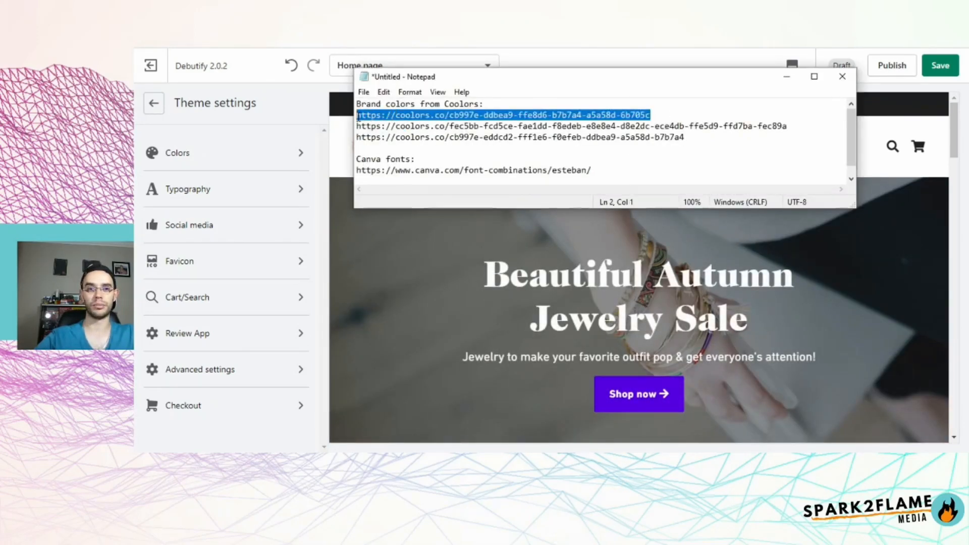
left_click(680, 126)
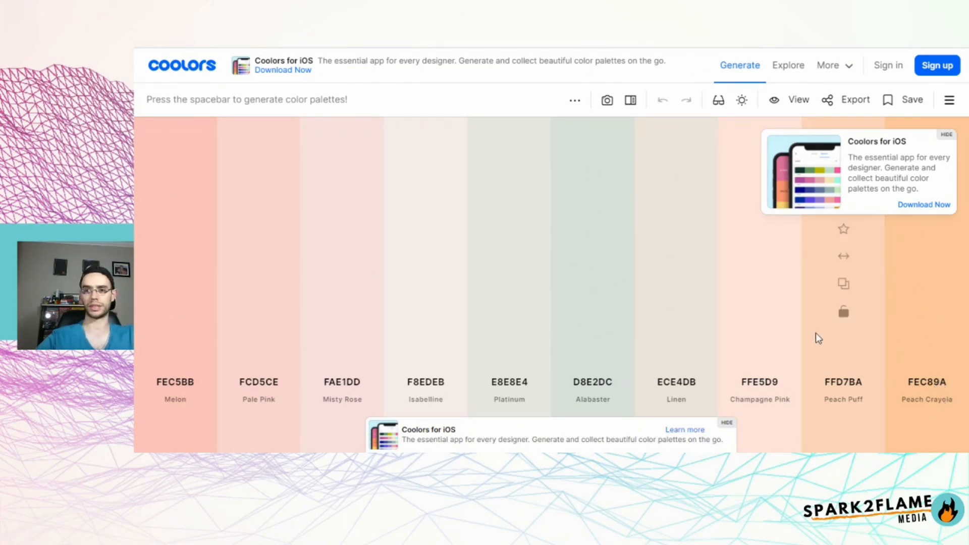
left_click(175, 382)
left_click(360, 349)
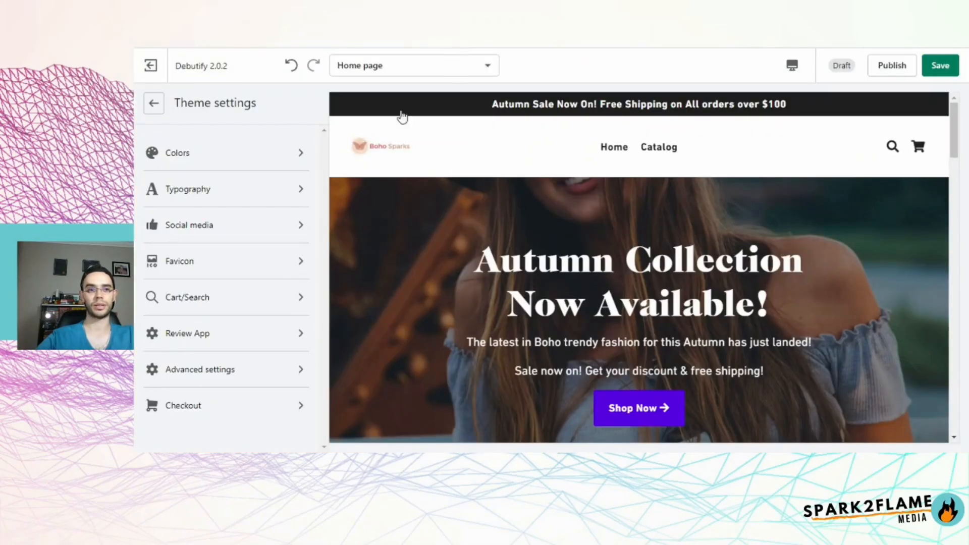
In the Shopify theme editor's colour settings, set the announcement bar's background to #FEC5BB
left_click(275, 160)
scroll(227, 314, "down", 5)
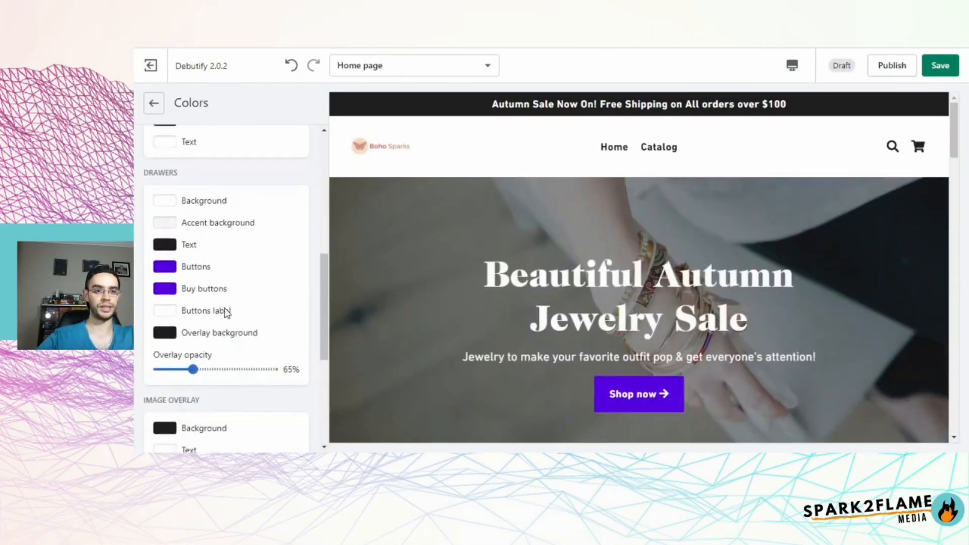
scroll(226, 313, "up", 5)
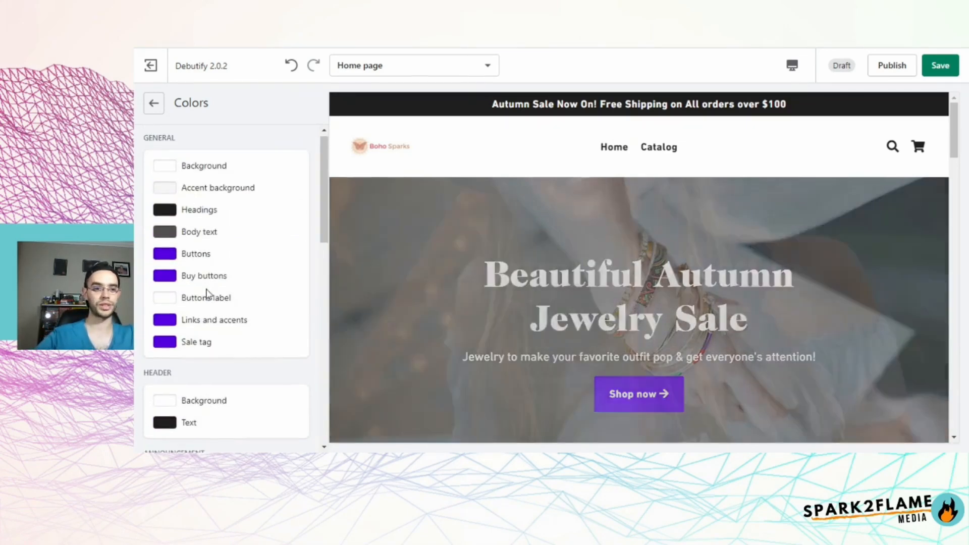
scroll(207, 297, "down", 5)
scroll(203, 296, "down", 2)
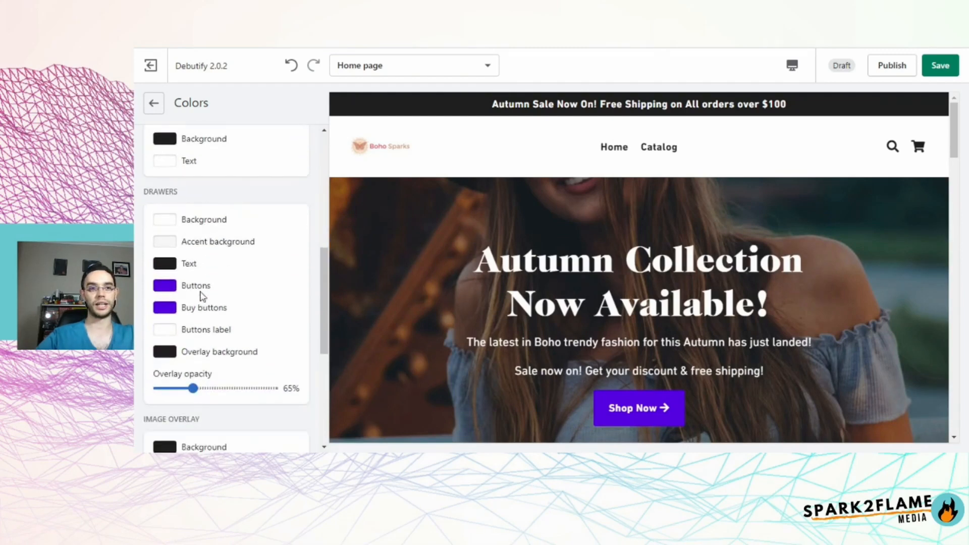
scroll(202, 297, "up", 3)
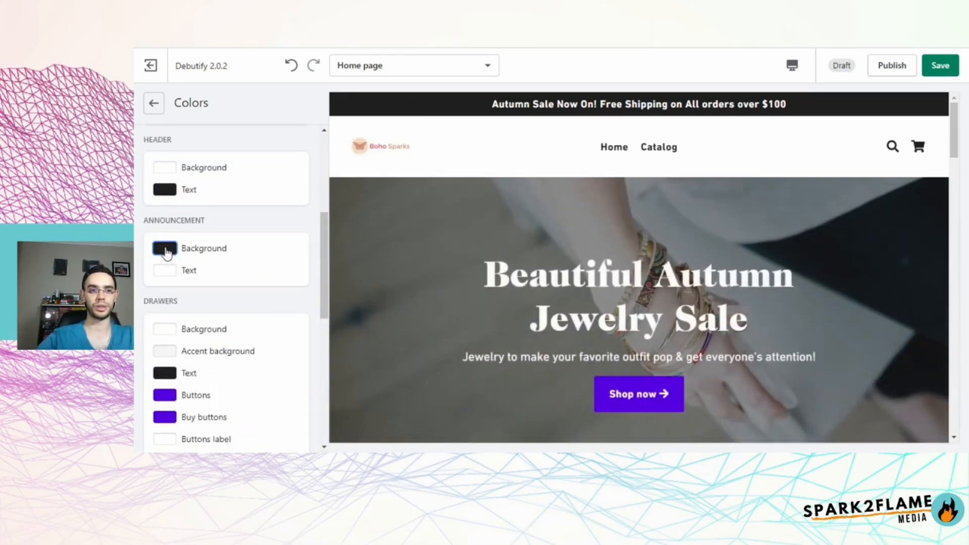
left_click(165, 250)
key("ctrl+a")
key("ctrl+v")
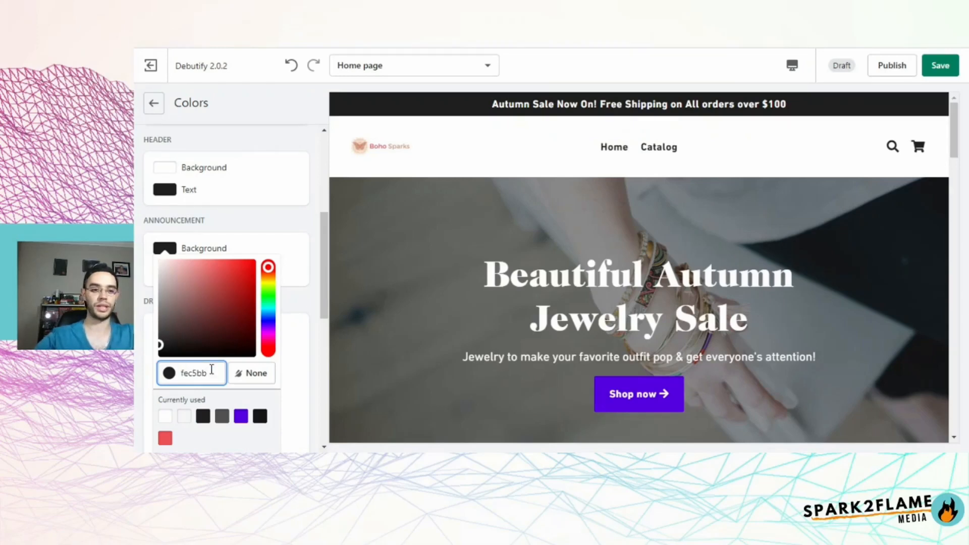
scroll(260, 385, "down", 1)
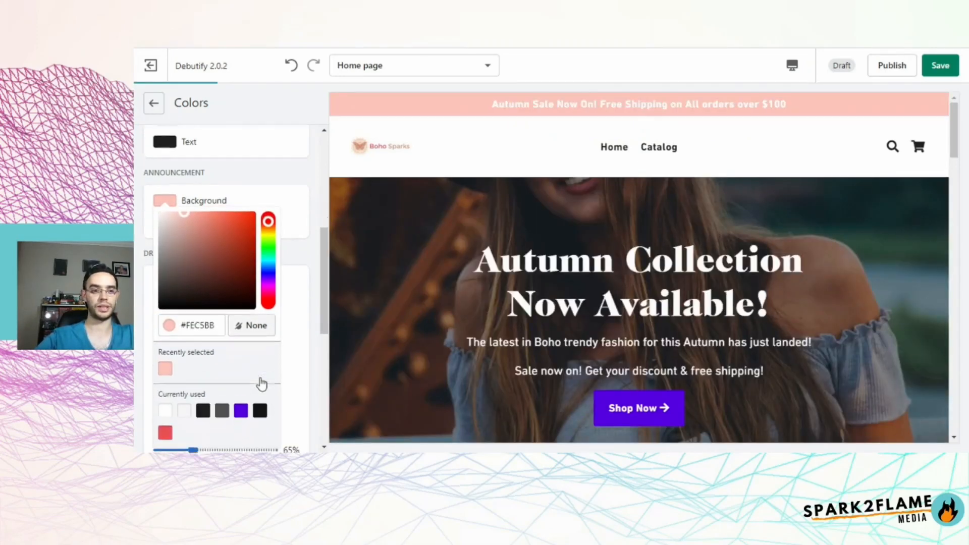
left_click(166, 364)
Try near-black and the Coolors palette's Alabaster colour D8E2DC for the announcement bar's text
left_click(163, 219)
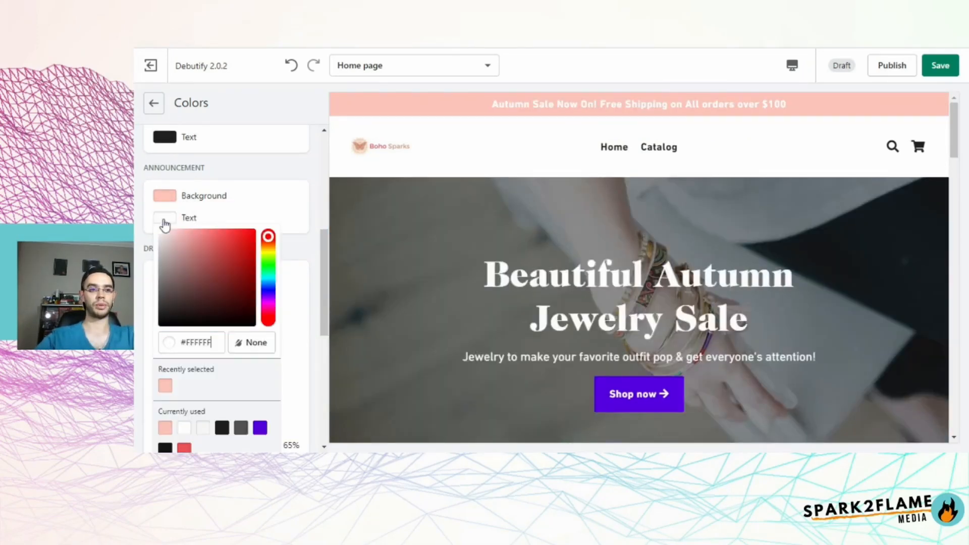
left_click(222, 428)
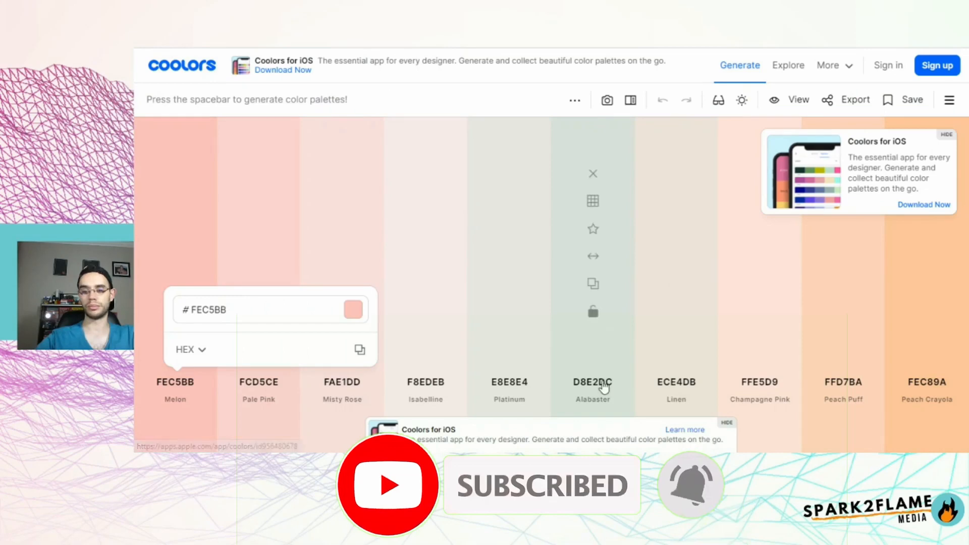
left_click(594, 386)
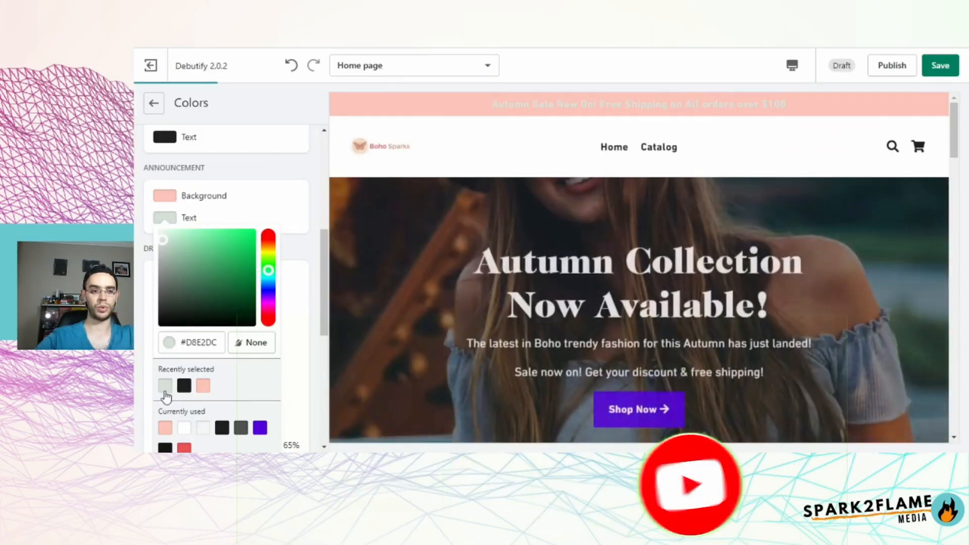
left_click(165, 386)
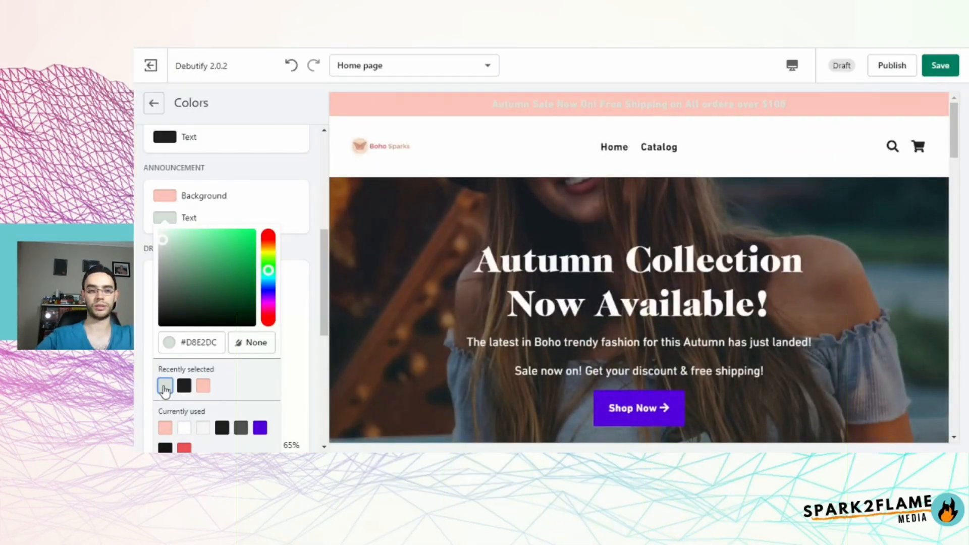
Set the text colour of both the announcement bar and the header to dark grey #515151
left_click(241, 428)
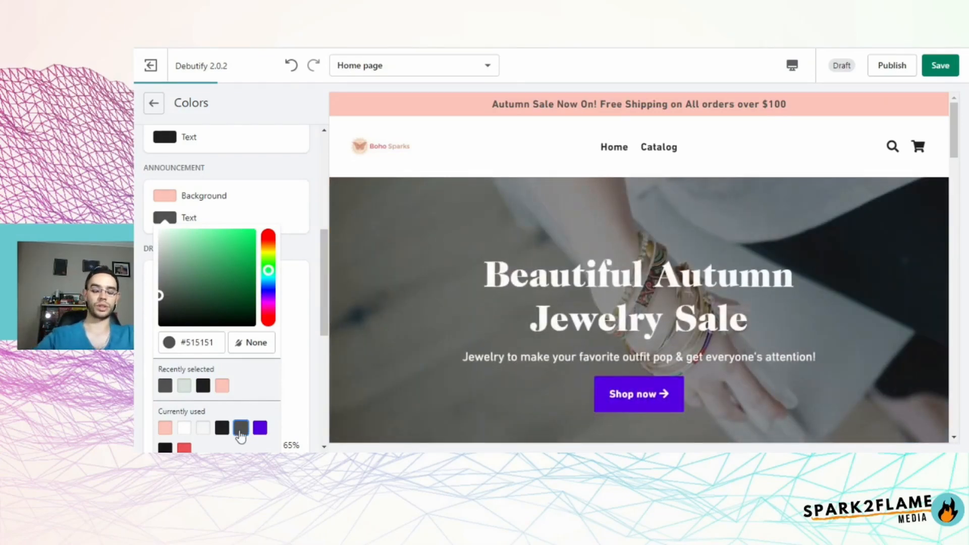
left_click_drag(325, 293, 247, 263)
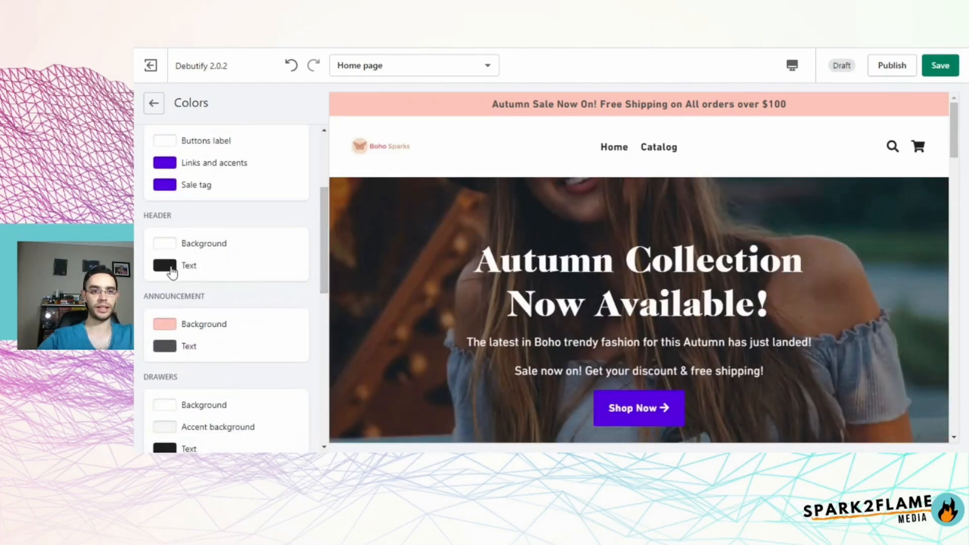
left_click(165, 266)
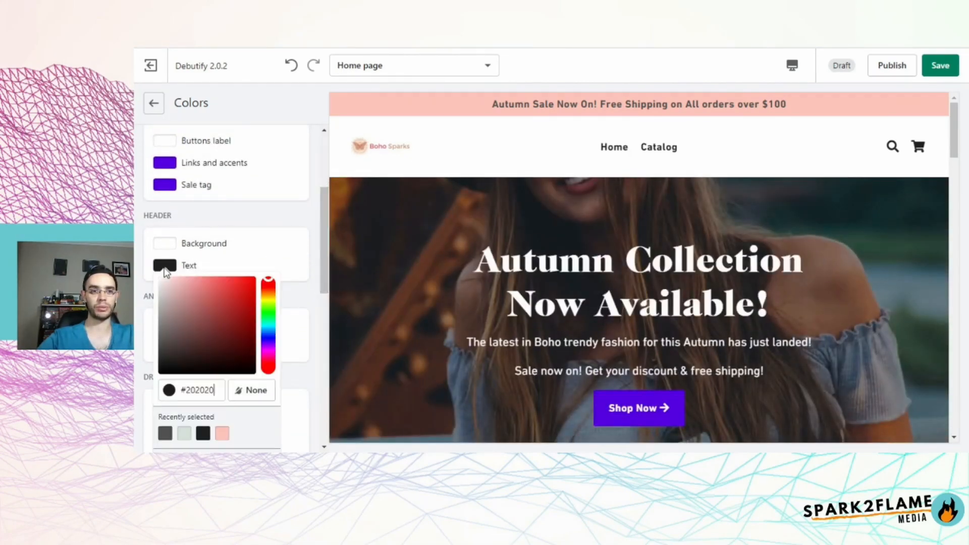
left_click(165, 433)
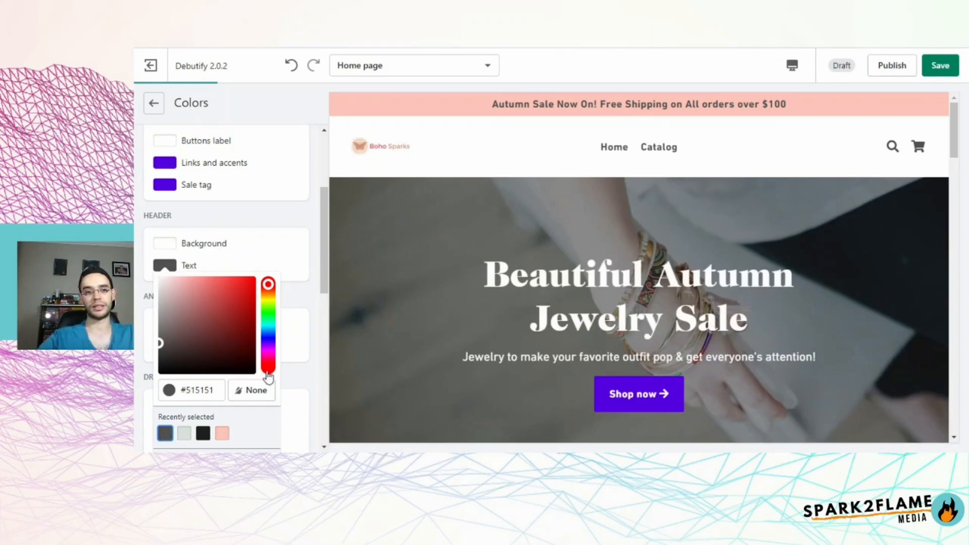
left_click(313, 276)
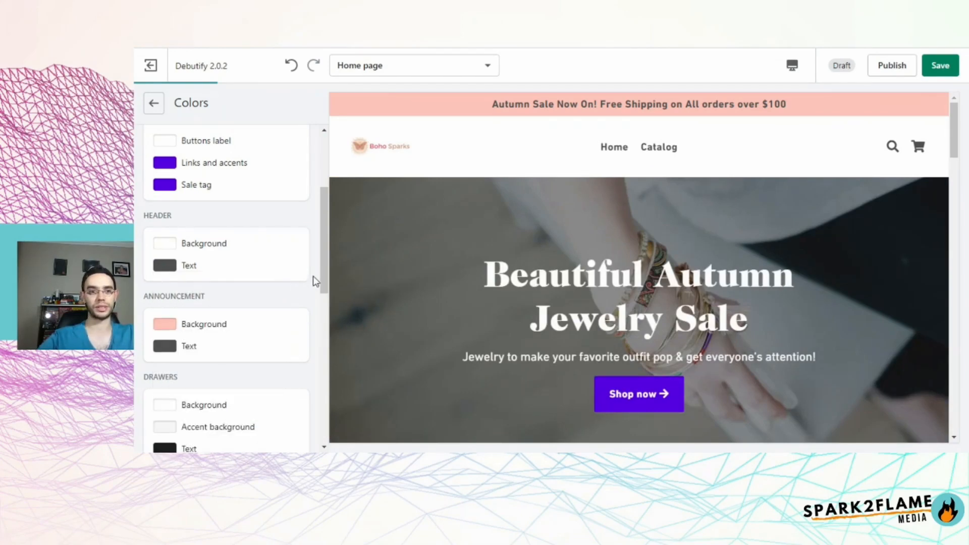
Set the footer's background colour to #FEC5BB
scroll(305, 316, "down", 5)
scroll(477, 311, "down", 6)
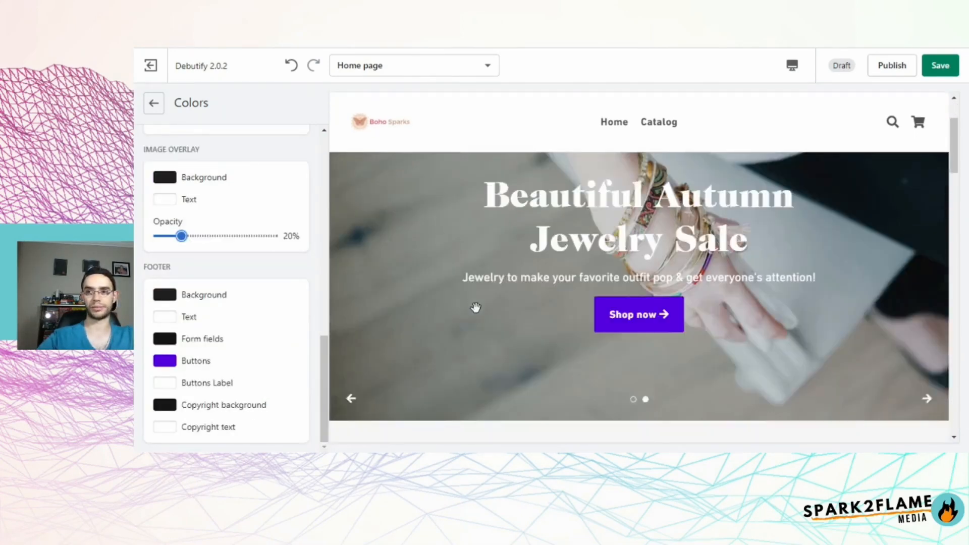
scroll(478, 315, "down", 10)
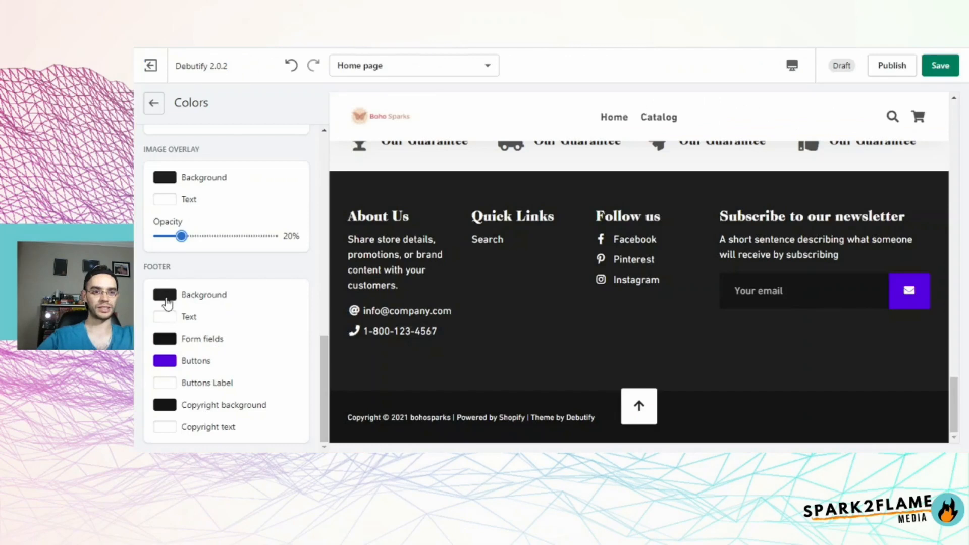
left_click(166, 298)
key("ctrl+v")
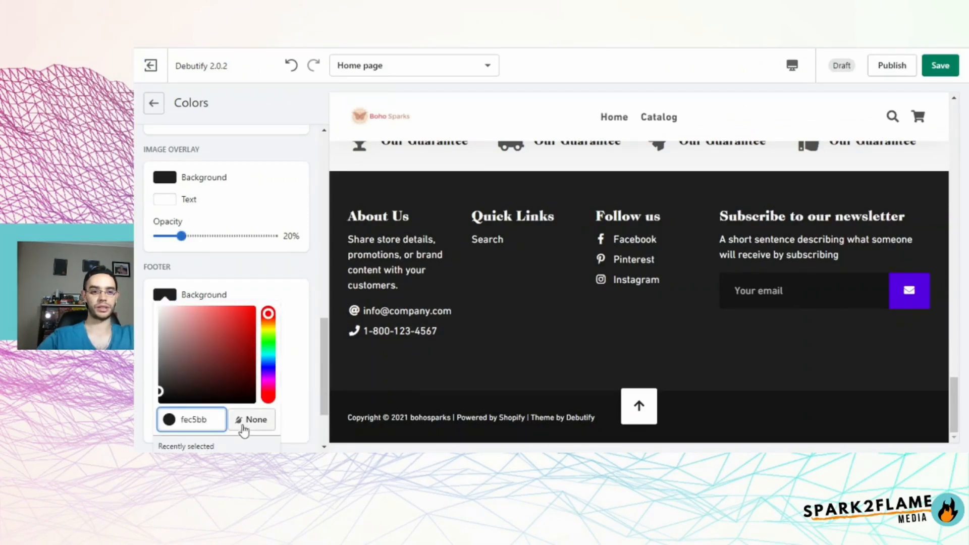
key("Return")
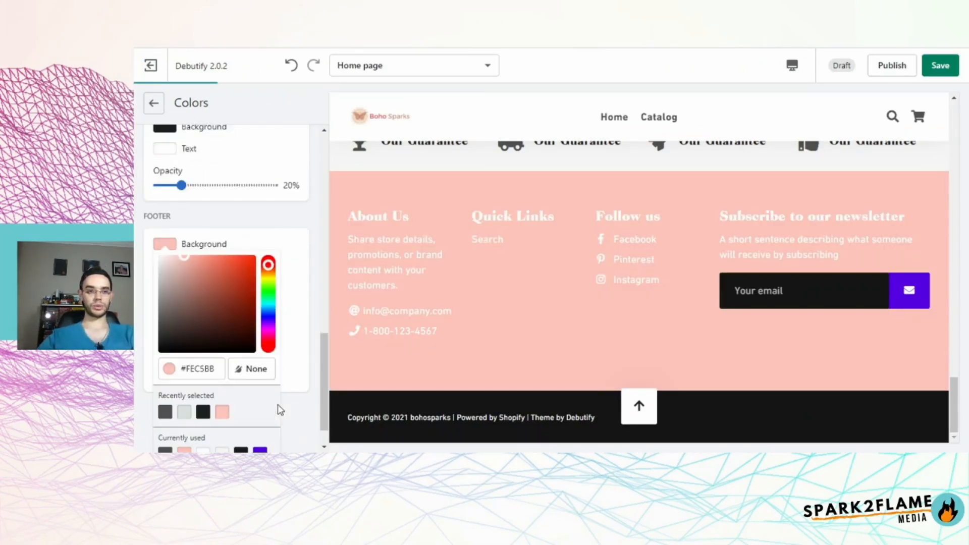
Set the footer's text colour to dark grey and its button colour to #D8E2DC
left_click(280, 410)
left_click(164, 316)
left_click(195, 440)
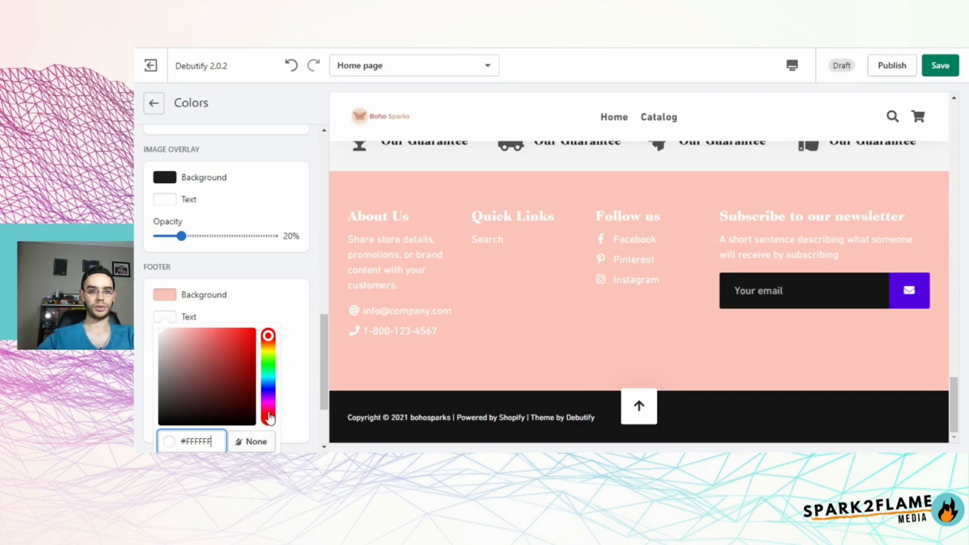
scroll(270, 418, "down", 2)
left_click(165, 381)
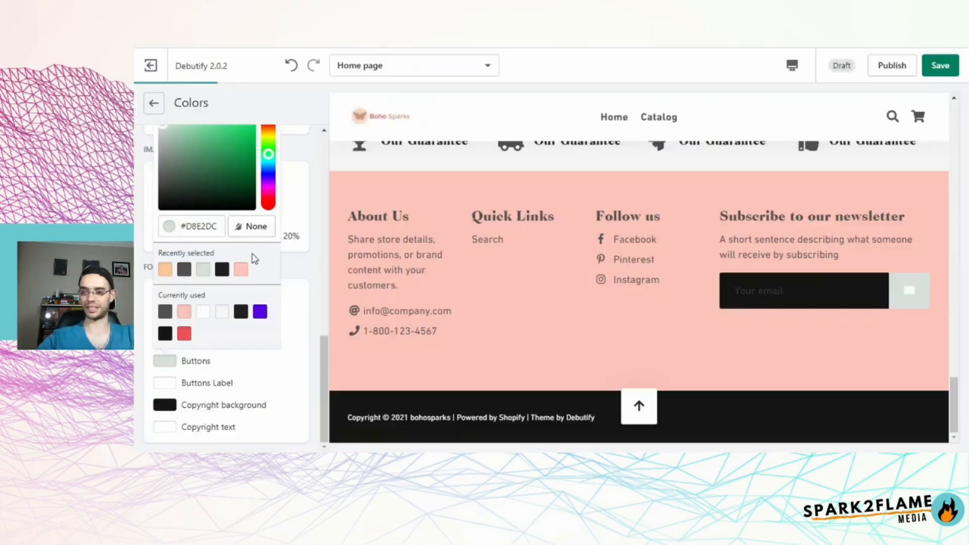
left_click(302, 291)
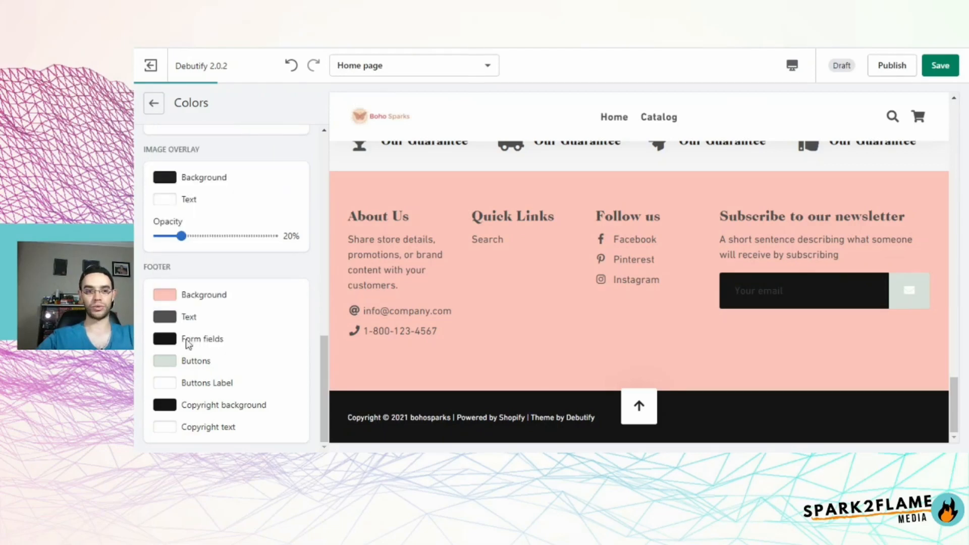
Set the footer's form field colour to light grey #F7F7F7
left_click(165, 339)
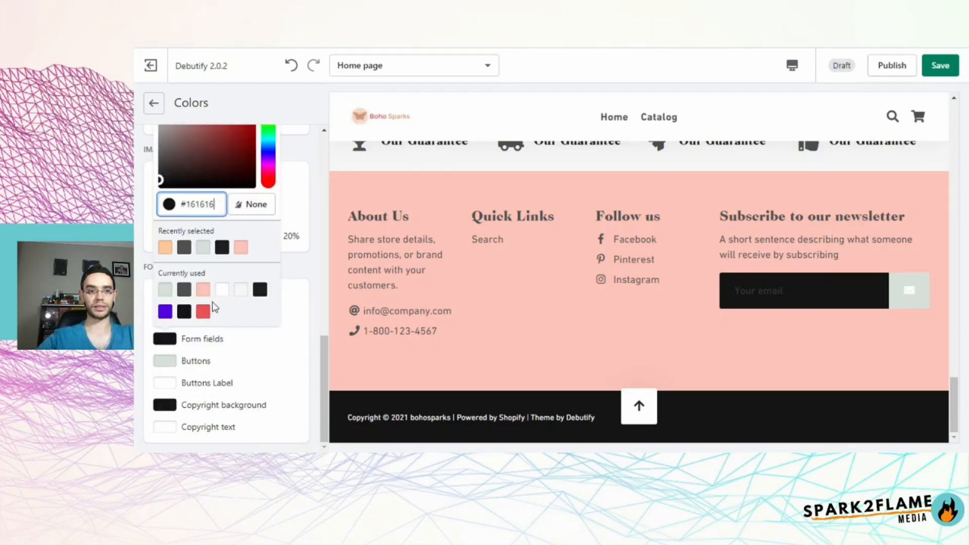
left_click(240, 290)
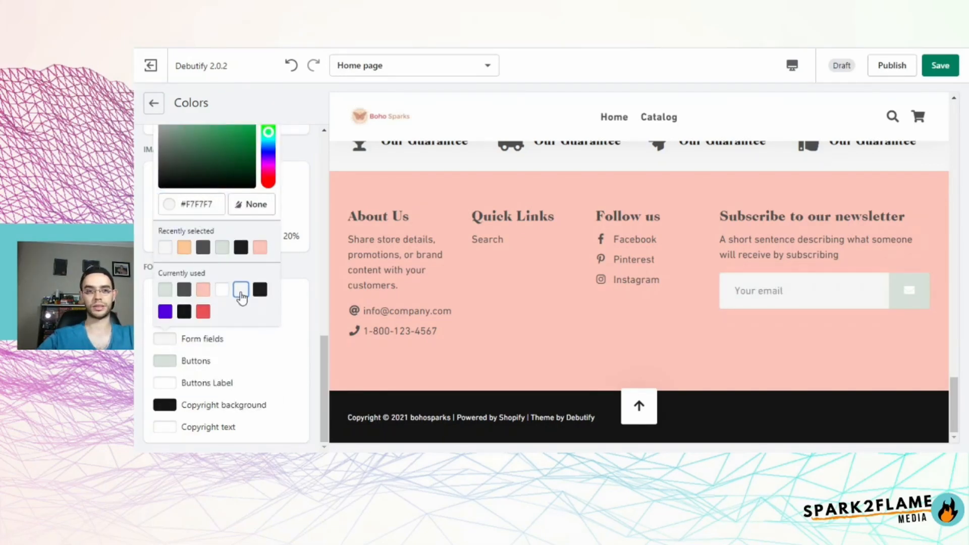
left_click(292, 295)
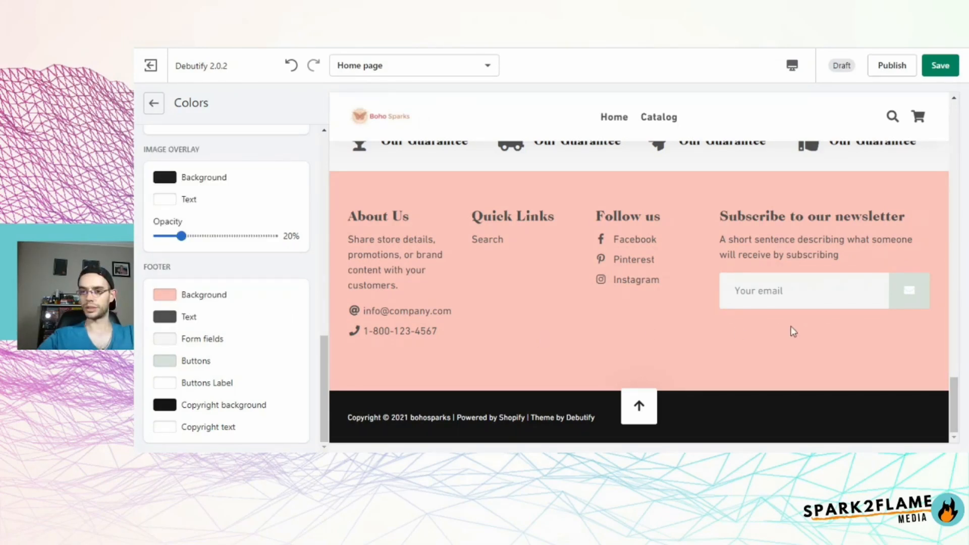
Set the footer's button colour to red #ED5358 with a white #FFFFFF button label
left_click(165, 383)
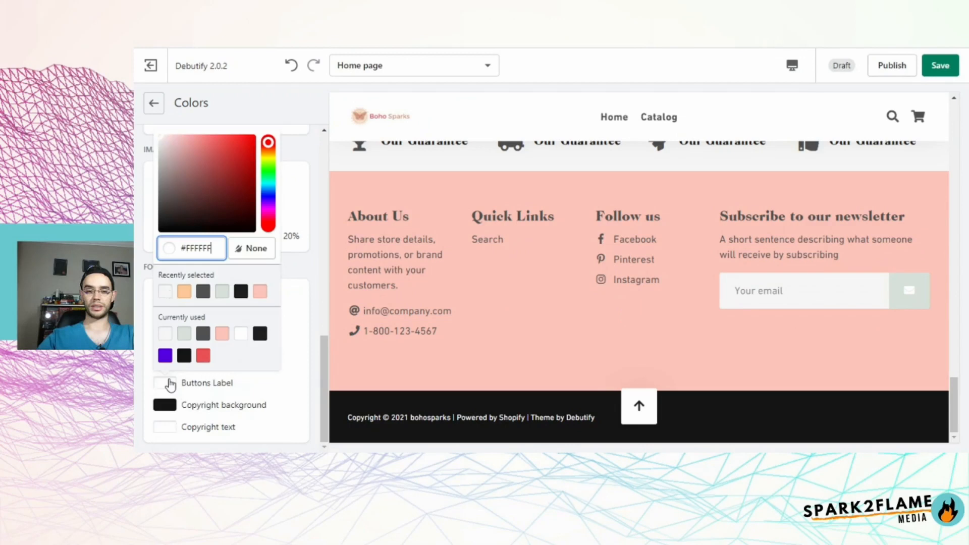
left_click(202, 357)
left_click(165, 270)
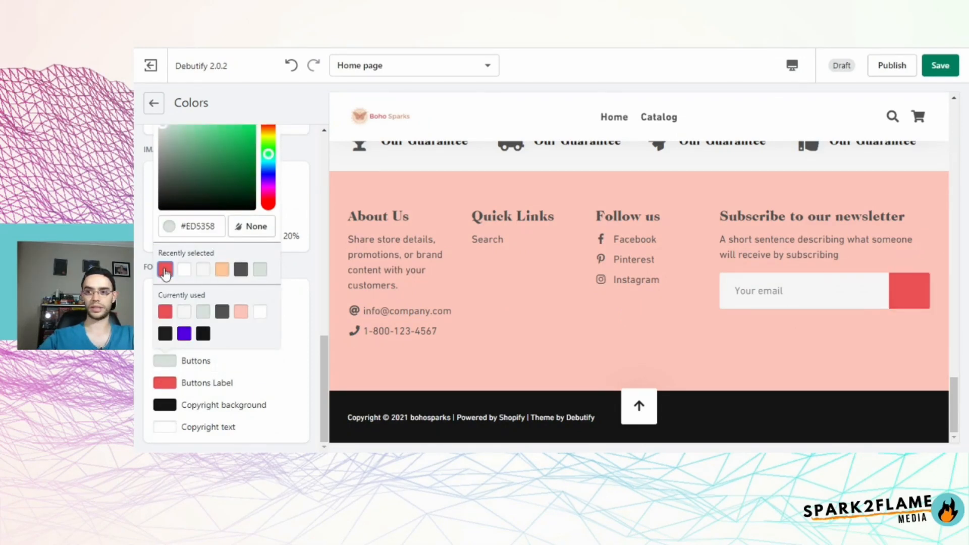
left_click(297, 276)
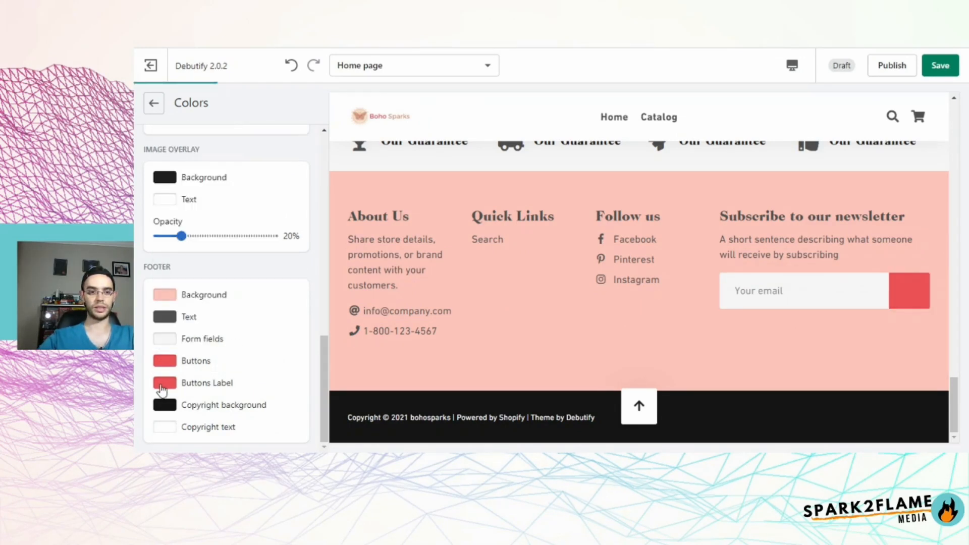
left_click(163, 385)
left_click(179, 292)
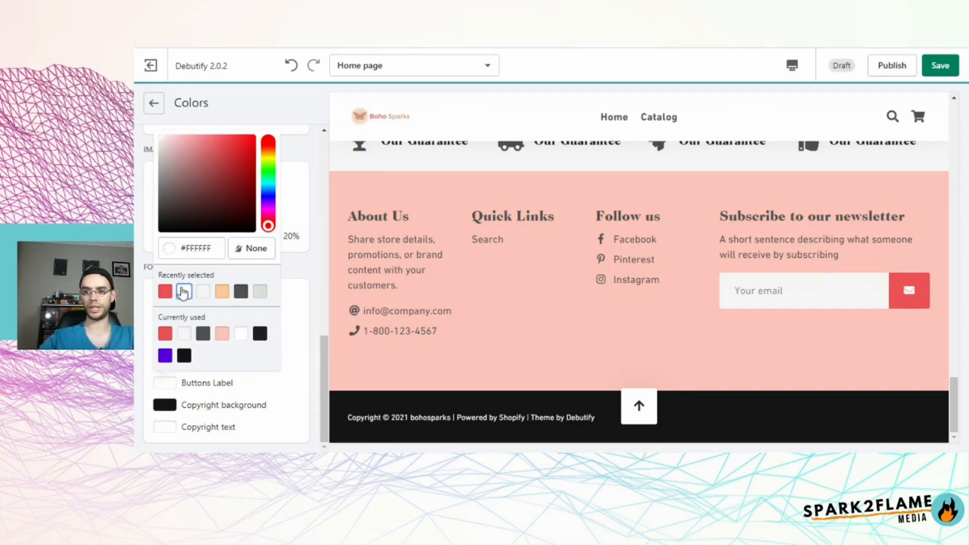
left_click(698, 259)
left_click_drag(720, 239, 843, 250)
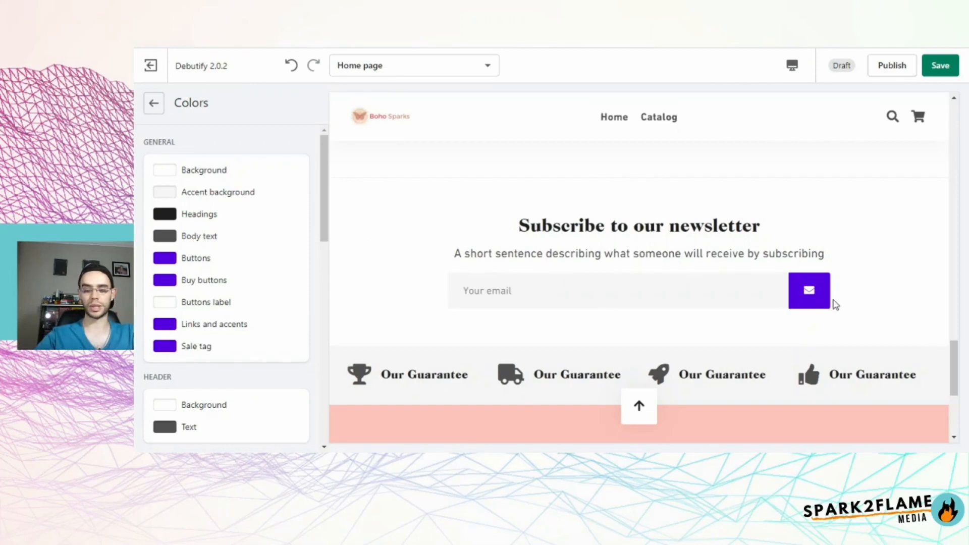
Set the general buy button colour to #ED5358 and check it on the example product in the preview
left_click(230, 323)
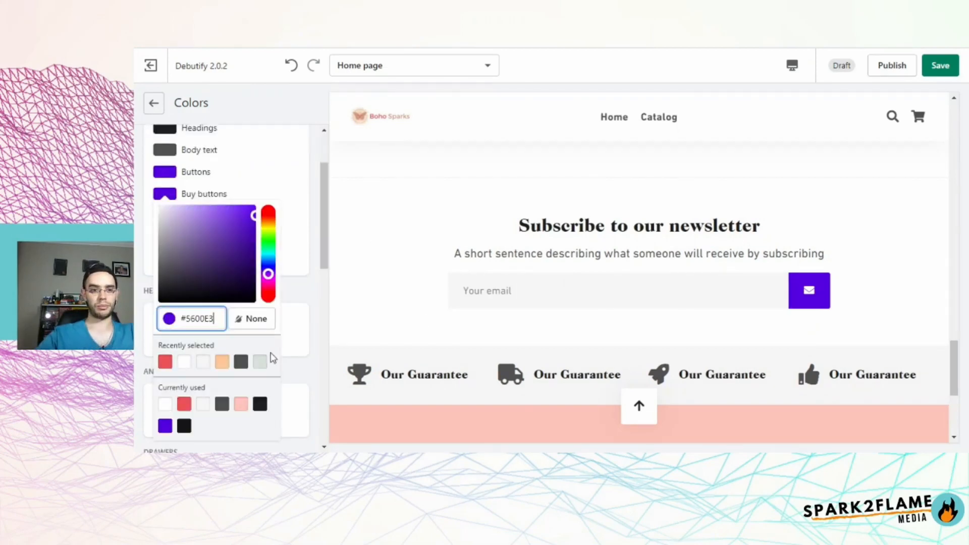
left_click(165, 362)
left_click(294, 206)
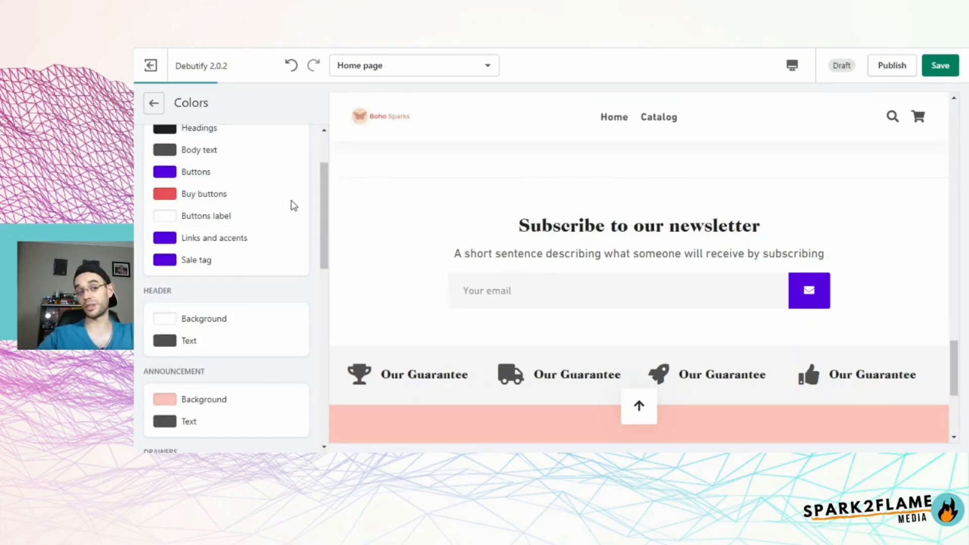
scroll(384, 207, "up", 5)
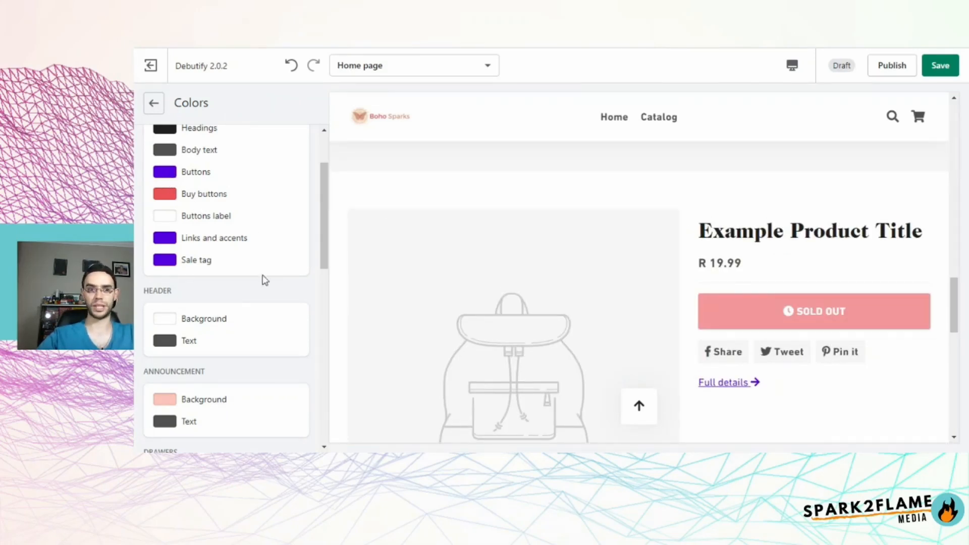
scroll(297, 309, "down", 3)
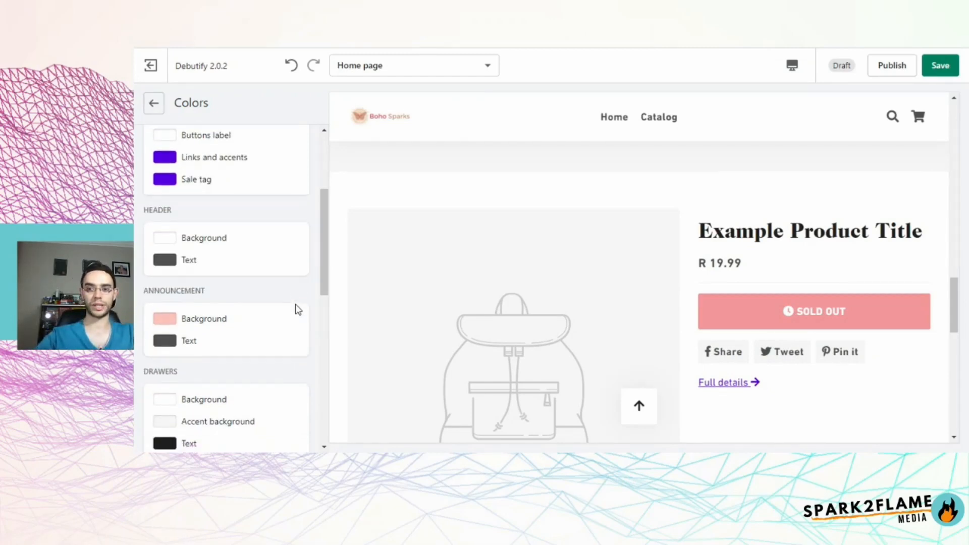
scroll(298, 309, "down", 1)
scroll(298, 309, "up", 6)
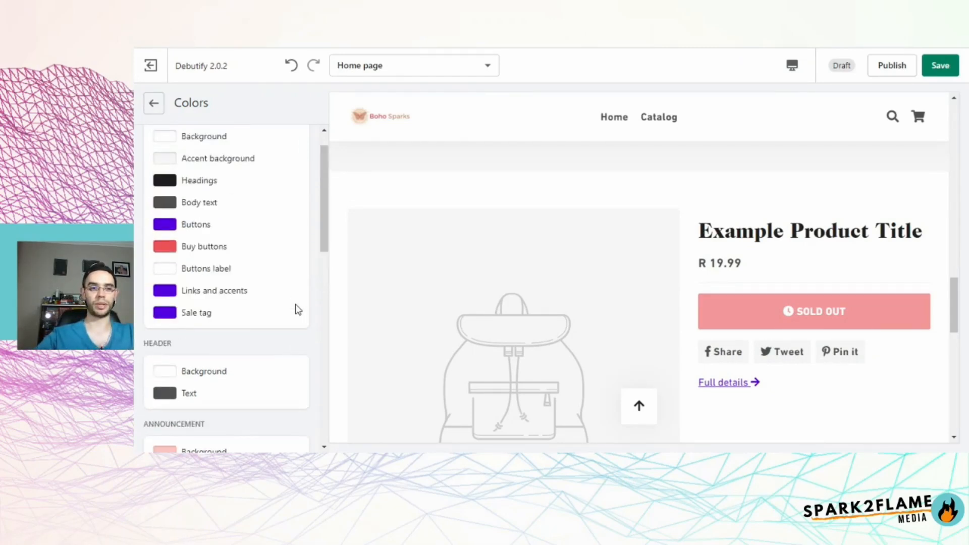
left_click(164, 247)
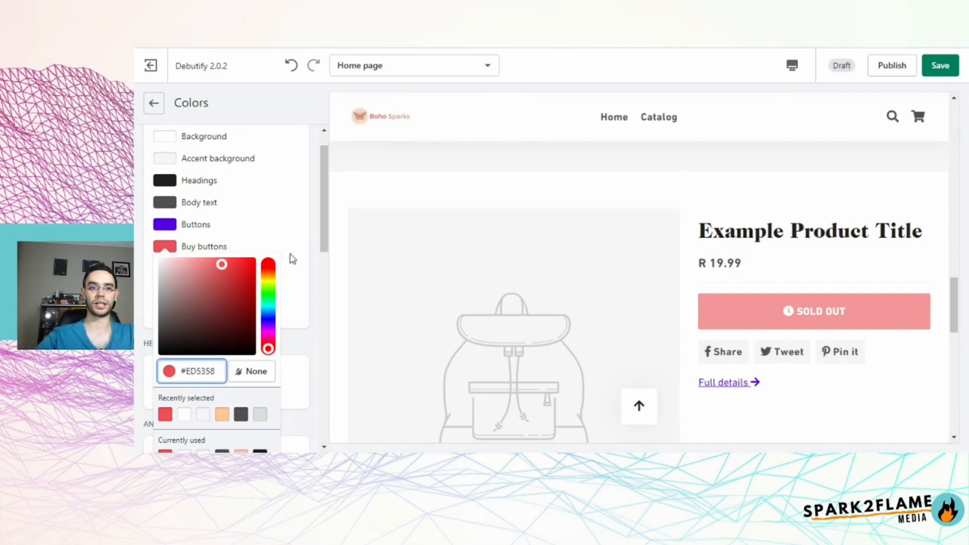
left_click(310, 237)
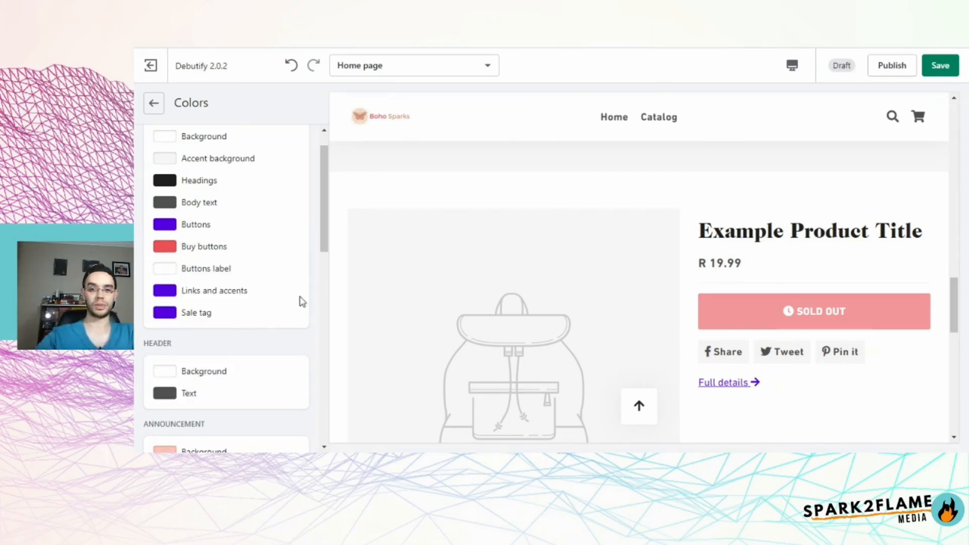
Set the general button colour to the same muted pink used for the drawers' buttons
scroll(302, 301, "down", 3)
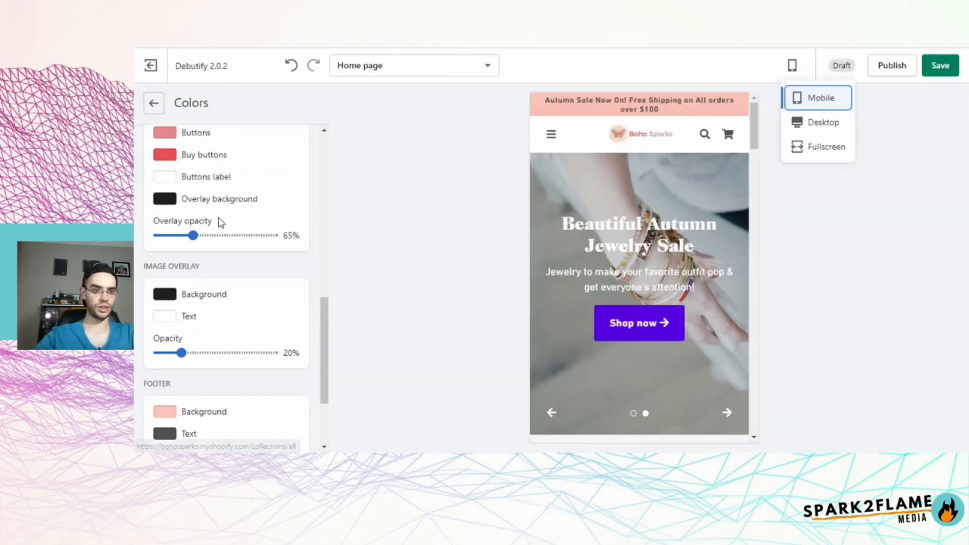
scroll(220, 220, "up", 5)
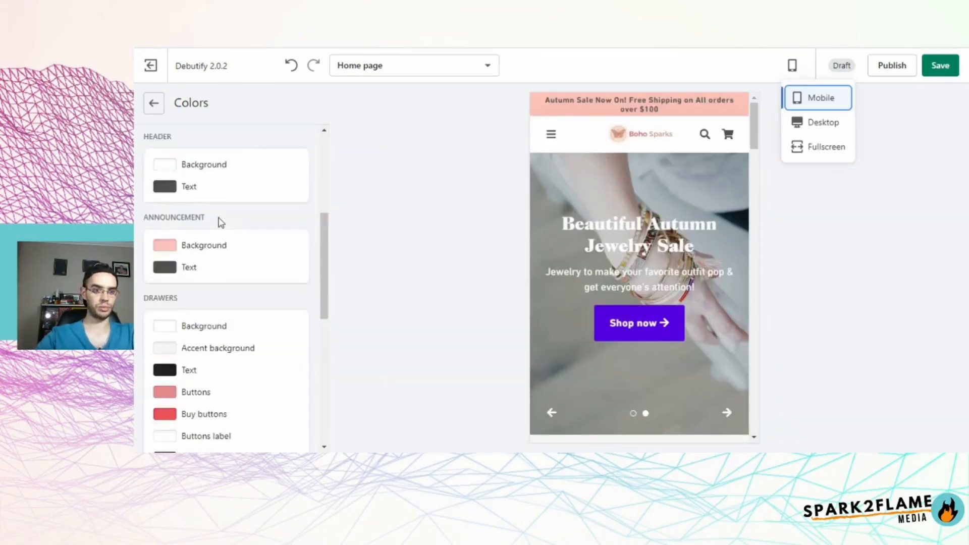
scroll(220, 222, "up", 5)
left_click(169, 262)
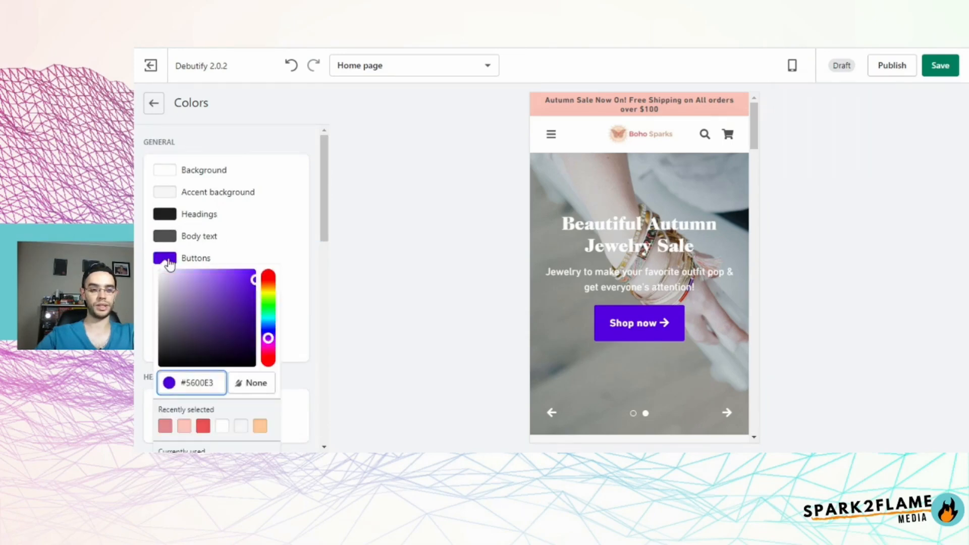
left_click(164, 426)
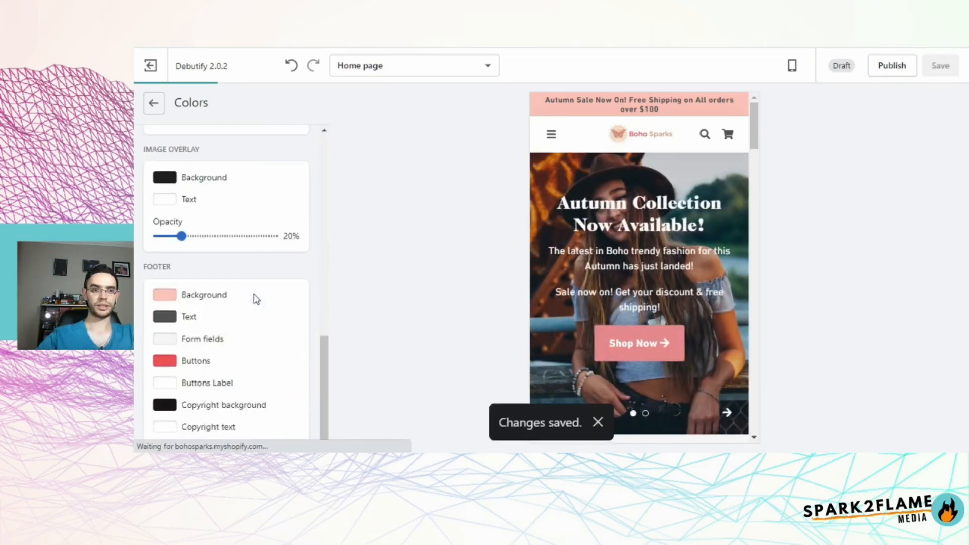
Leave the font selection without applying a new font
scroll(257, 299, "up", 10)
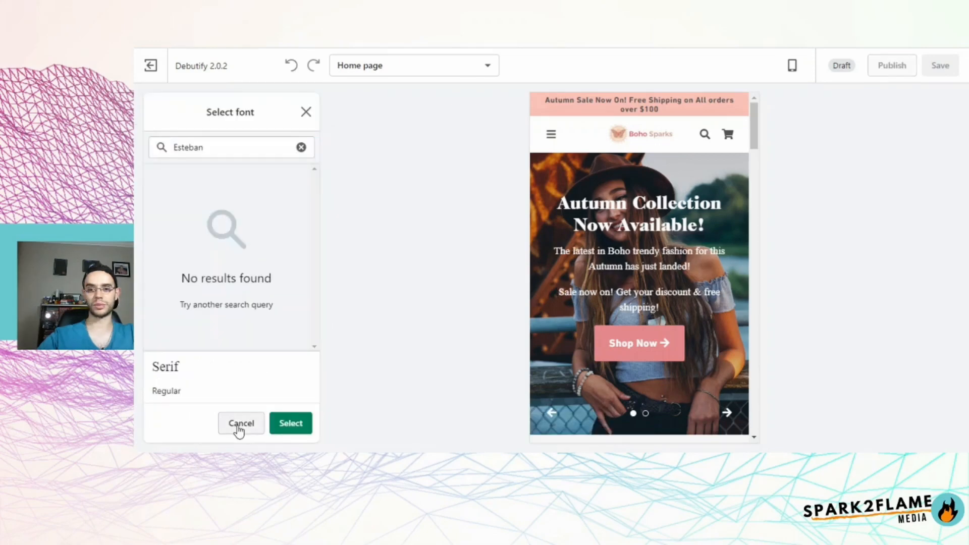
left_click(238, 427)
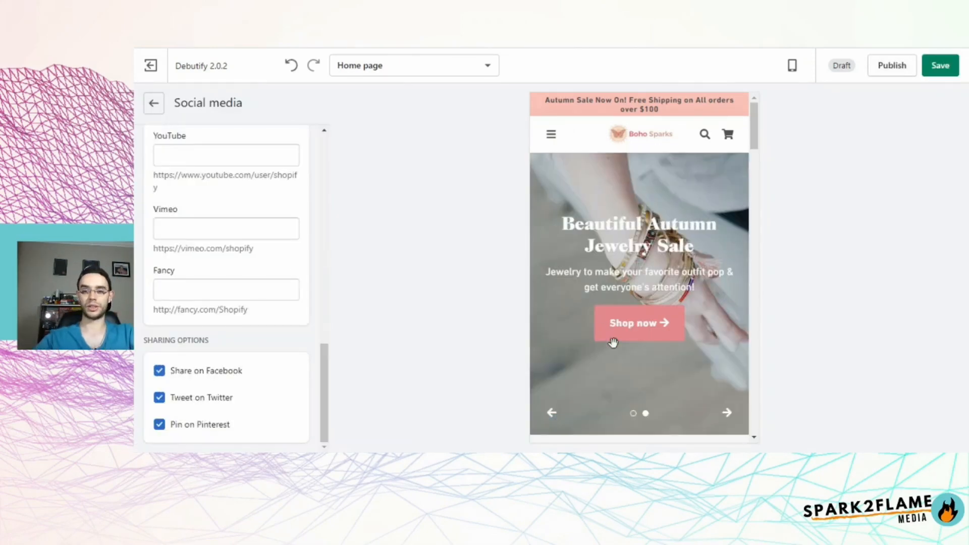
Turn off the Facebook, Twitter and Pinterest sharing options in the social media settings and save the theme
scroll(614, 344, "down", 5)
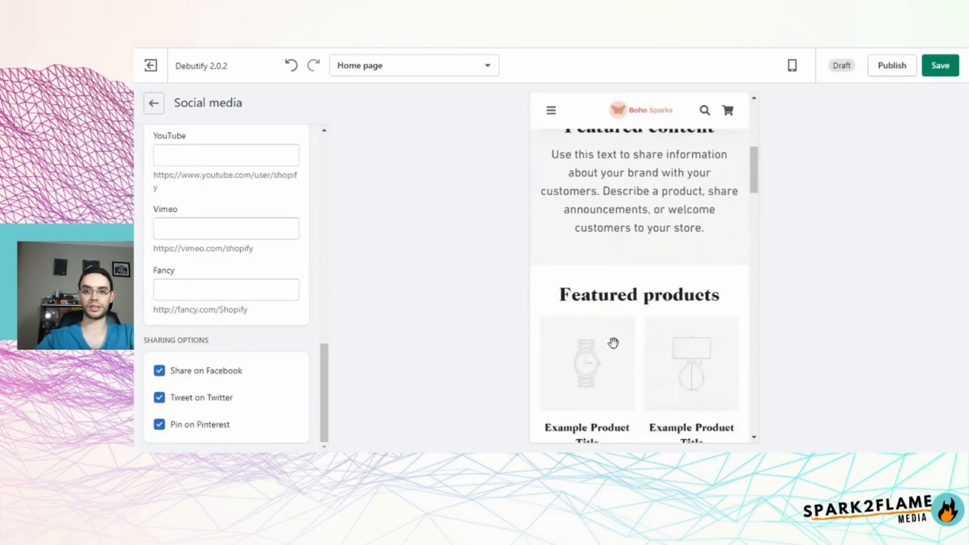
scroll(613, 343, "down", 15)
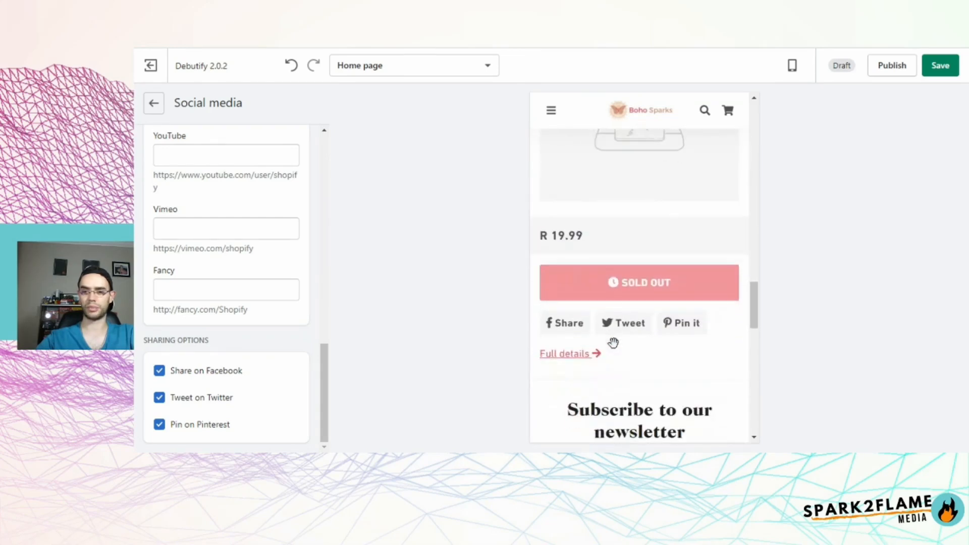
scroll(613, 344, "down", 3)
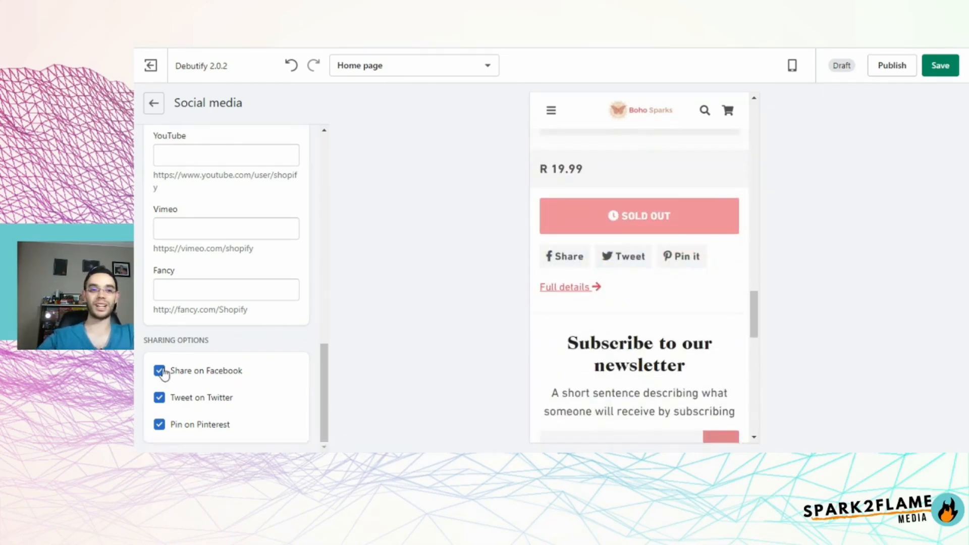
left_click(160, 374)
left_click(159, 398)
left_click(160, 426)
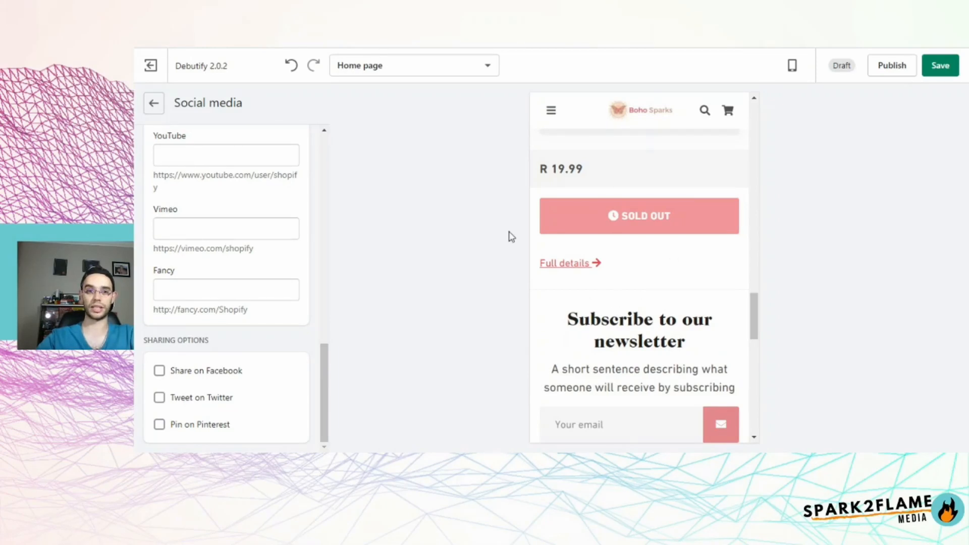
scroll(210, 258, "up", 5)
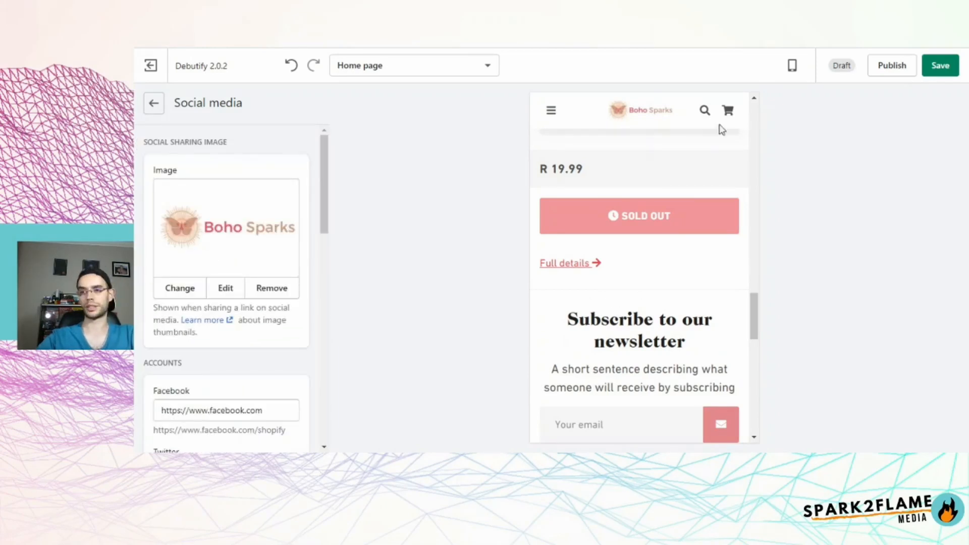
left_click(940, 67)
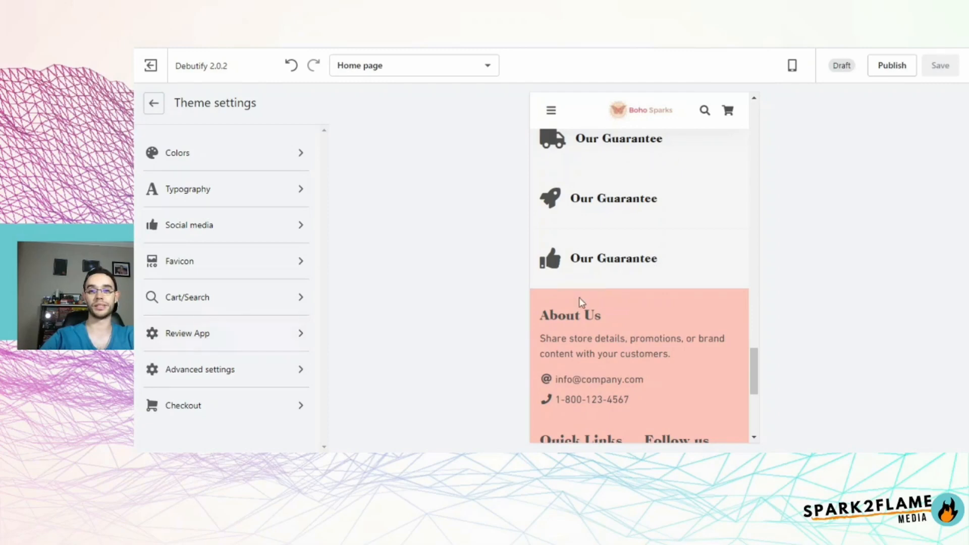
Open the Review App theme settings and examine the position options for star ratings on the product page
scroll(582, 301, "up", 15)
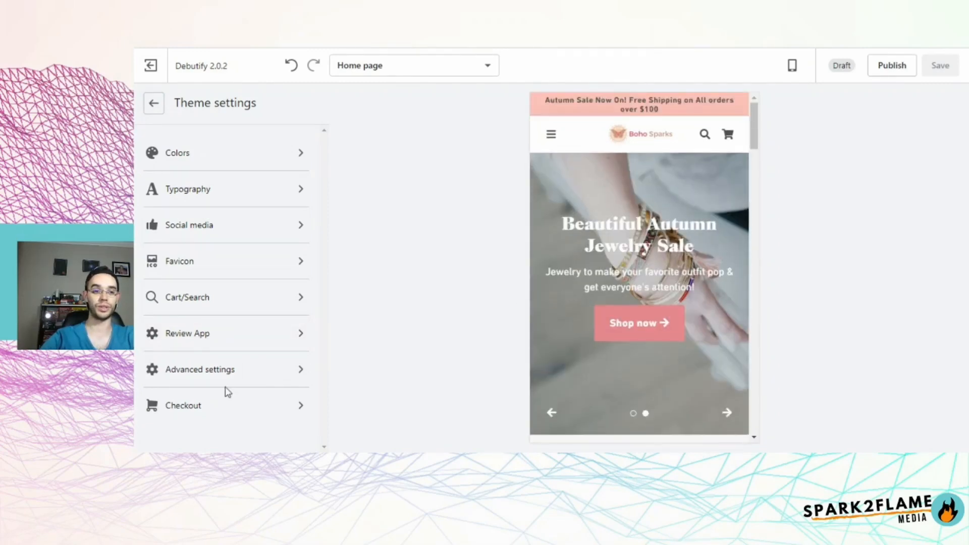
left_click(201, 336)
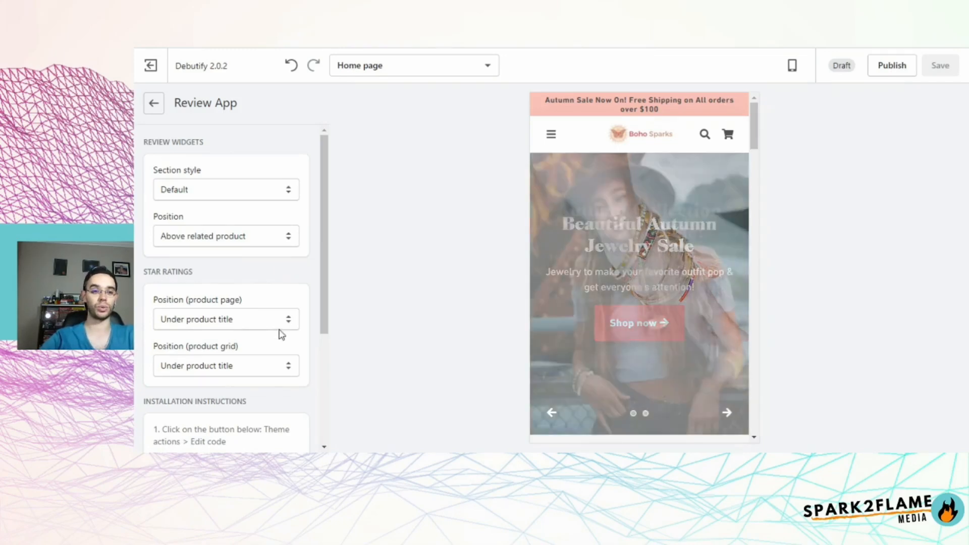
scroll(281, 329, "down", 1)
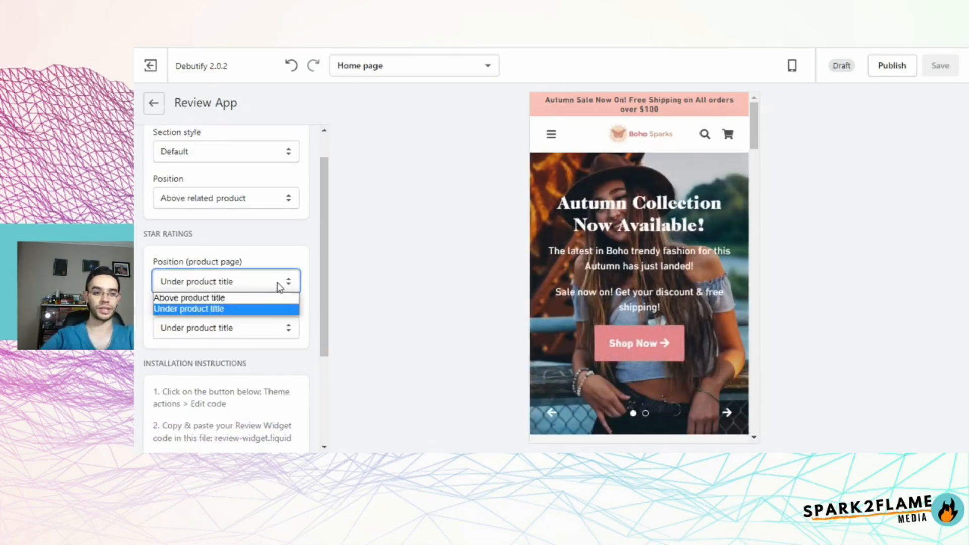
left_click(293, 244)
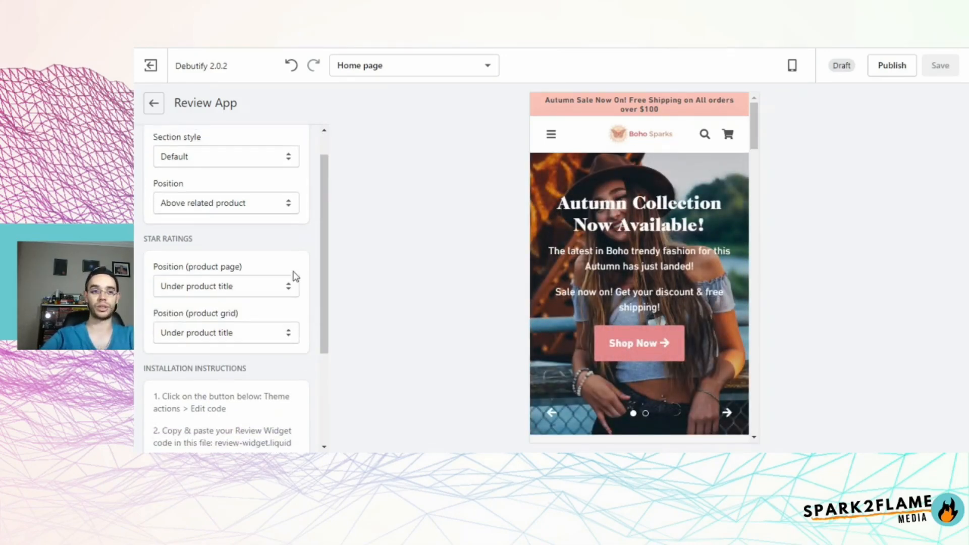
scroll(290, 313, "up", 1)
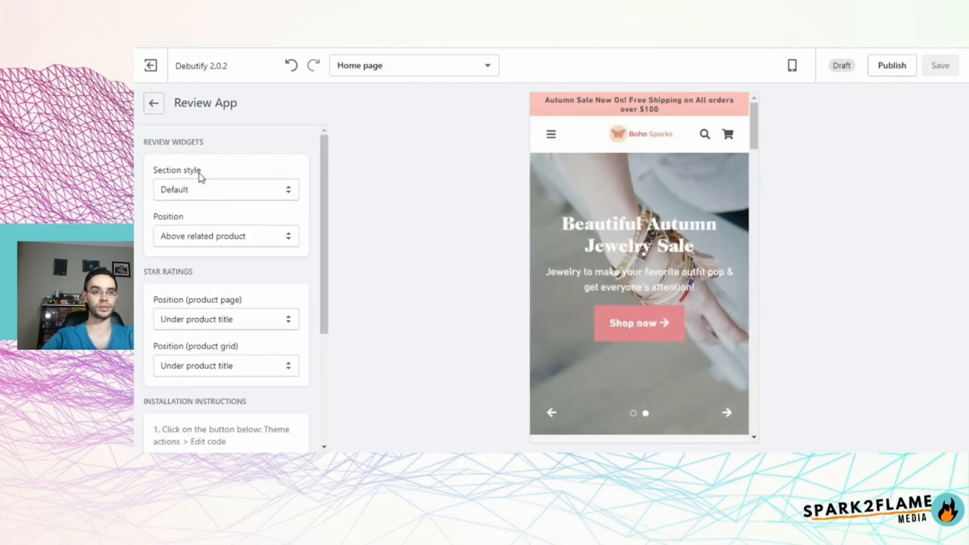
Check the review widgets' section style options and read through the Loox Product Reviews Referrals listing in the Shopify App Store
left_click(225, 195)
left_click(308, 183)
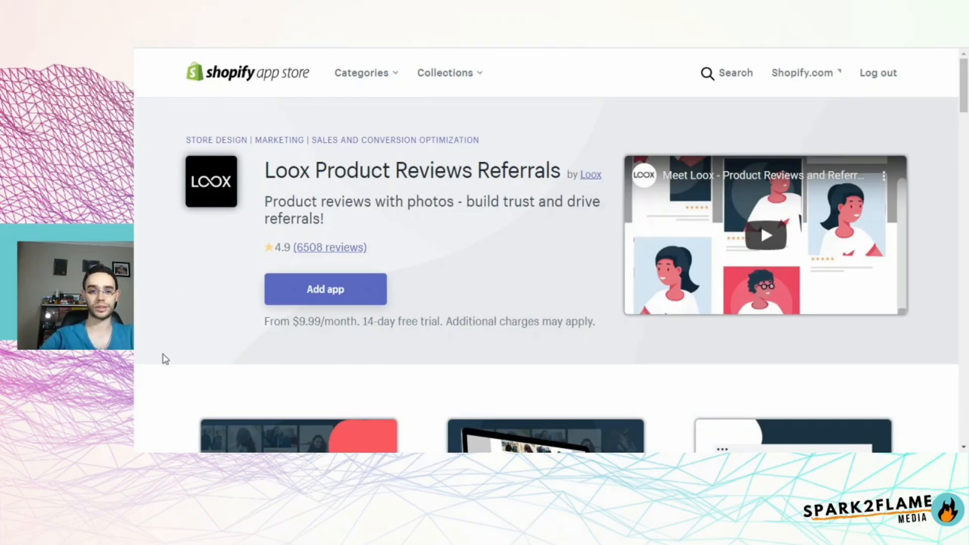
scroll(163, 374, "down", 2)
scroll(166, 384, "up", 2)
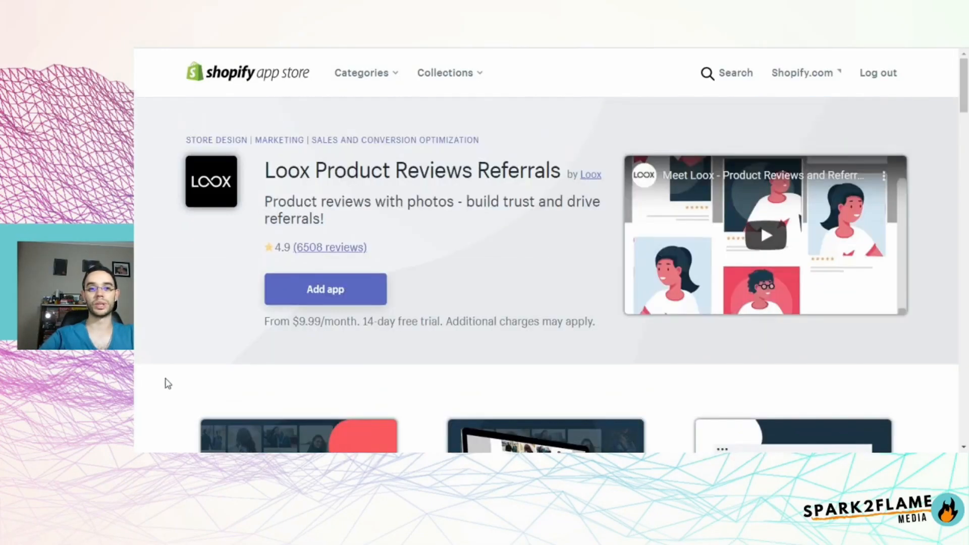
left_click_drag(272, 324, 379, 324)
left_click(440, 321)
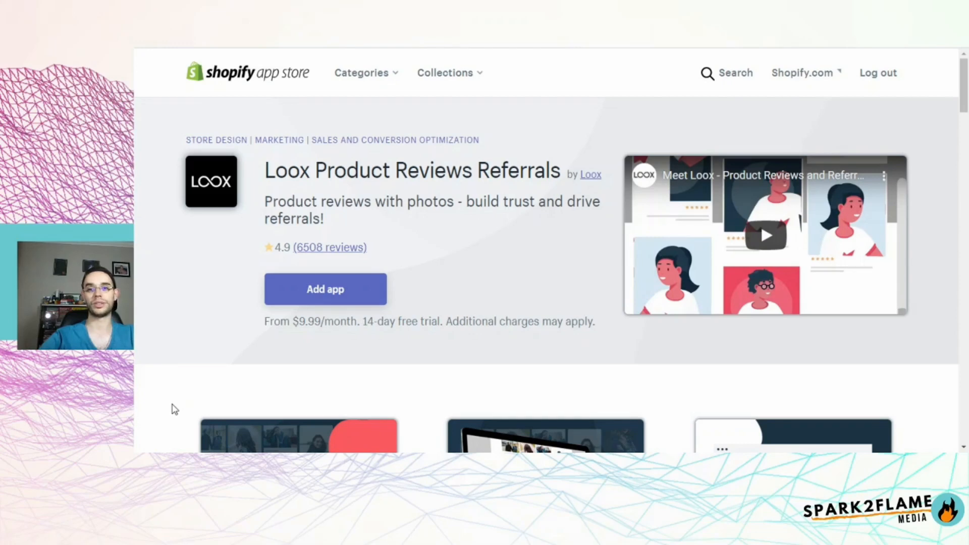
scroll(174, 409, "down", 8)
scroll(174, 409, "up", 3)
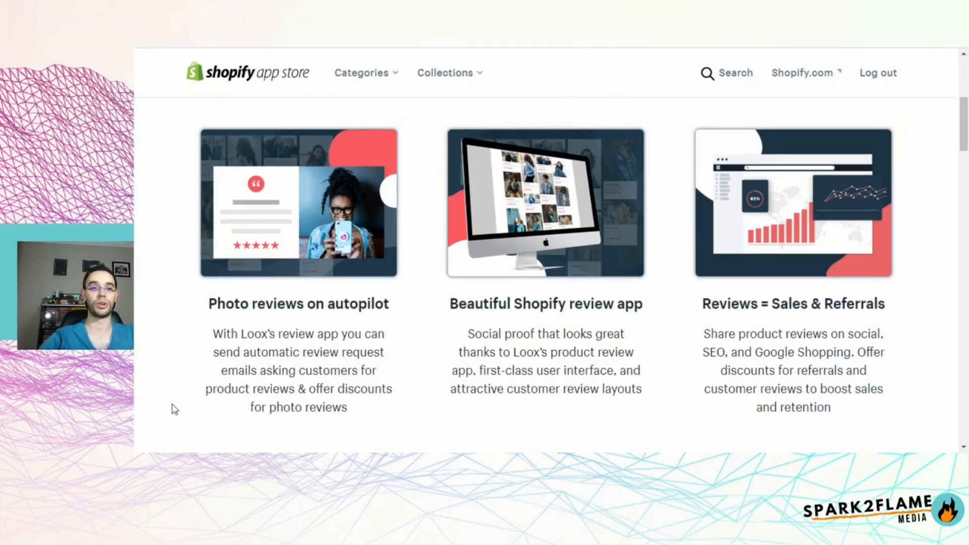
scroll(174, 409, "down", 6)
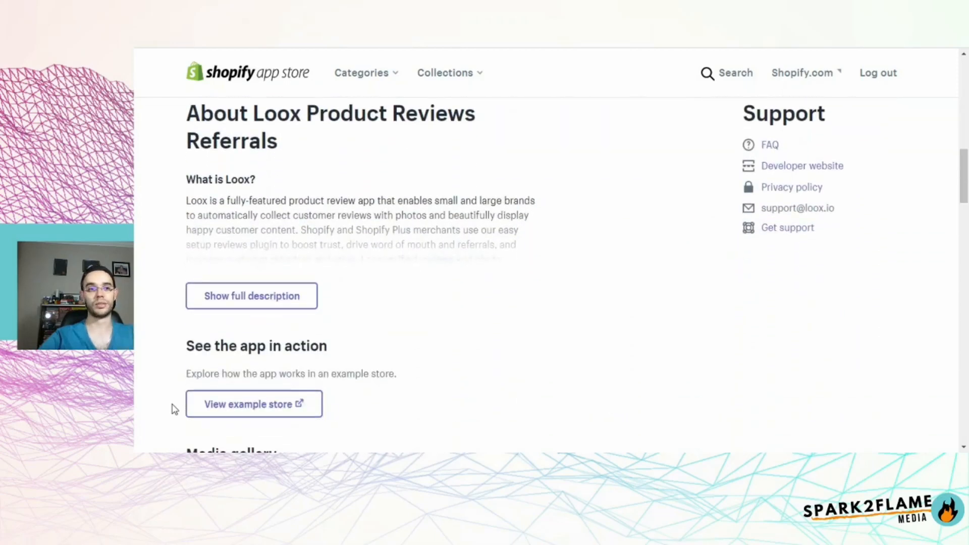
scroll(174, 345, "down", 6)
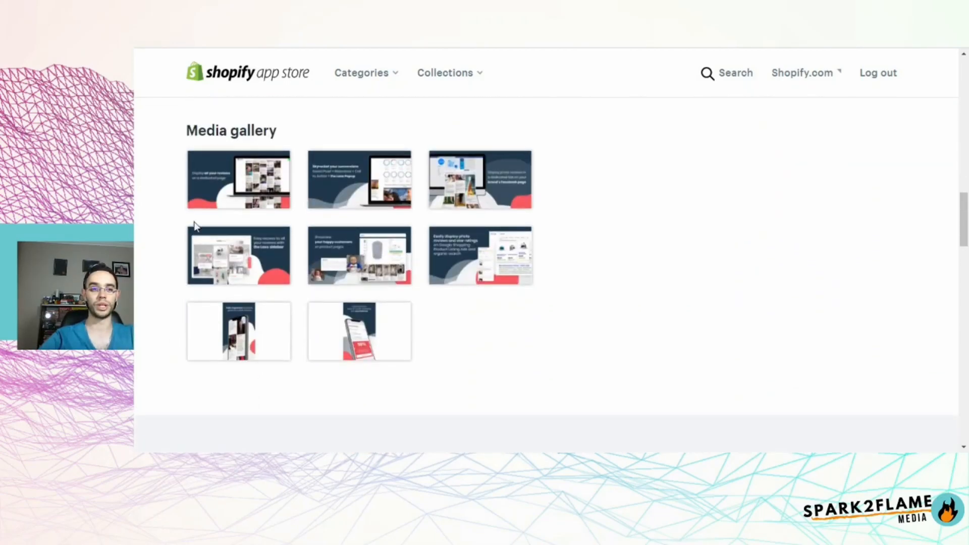
Browse the images in the Loox app's media gallery to see how its reviews are displayed
left_click(243, 182)
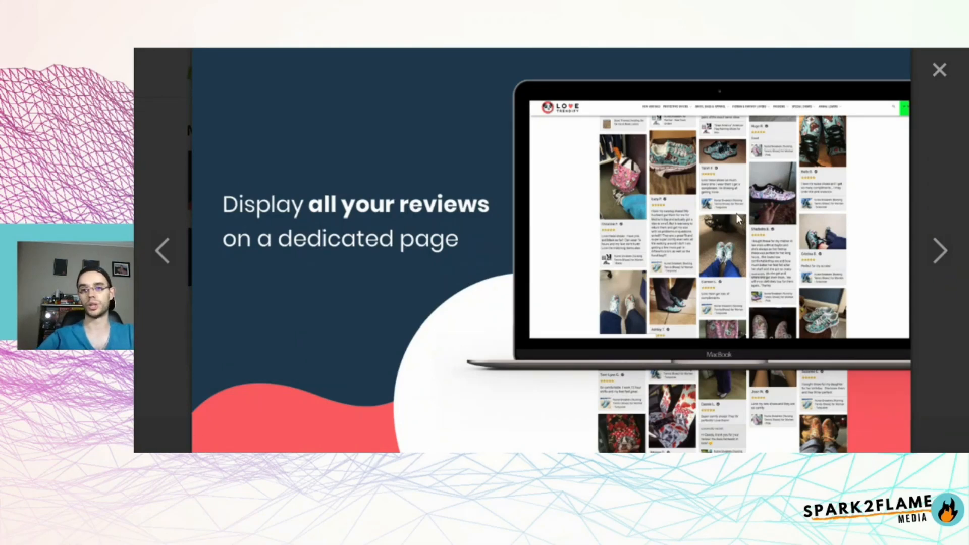
key("Right")
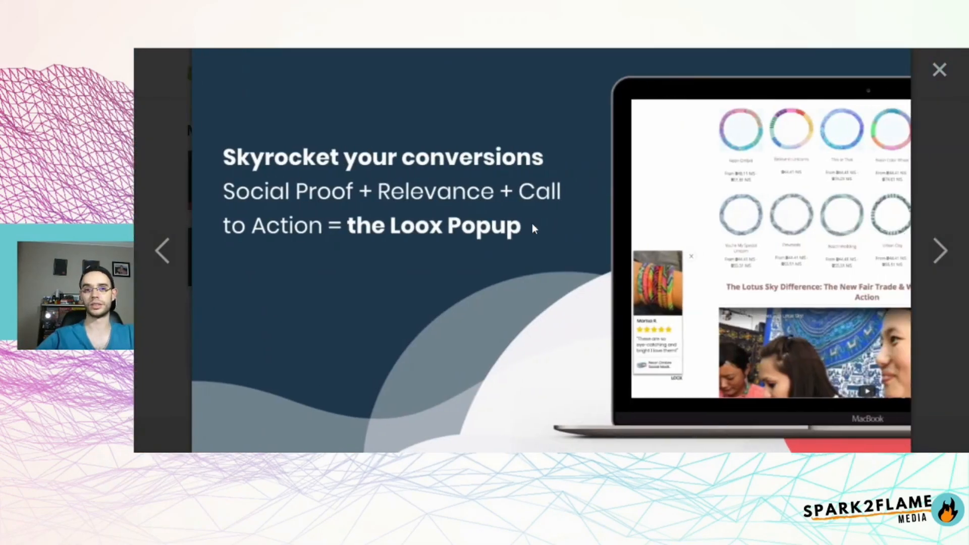
key("Right")
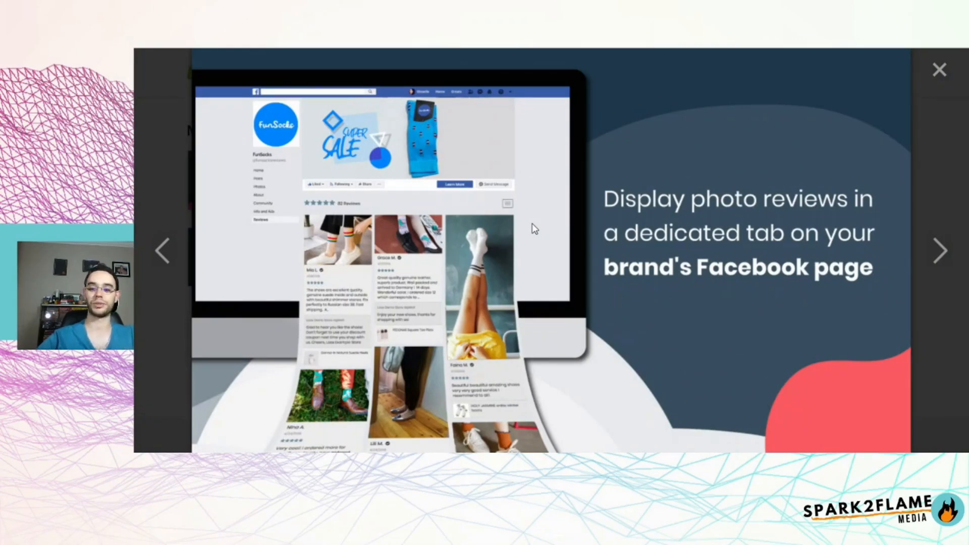
key("Right")
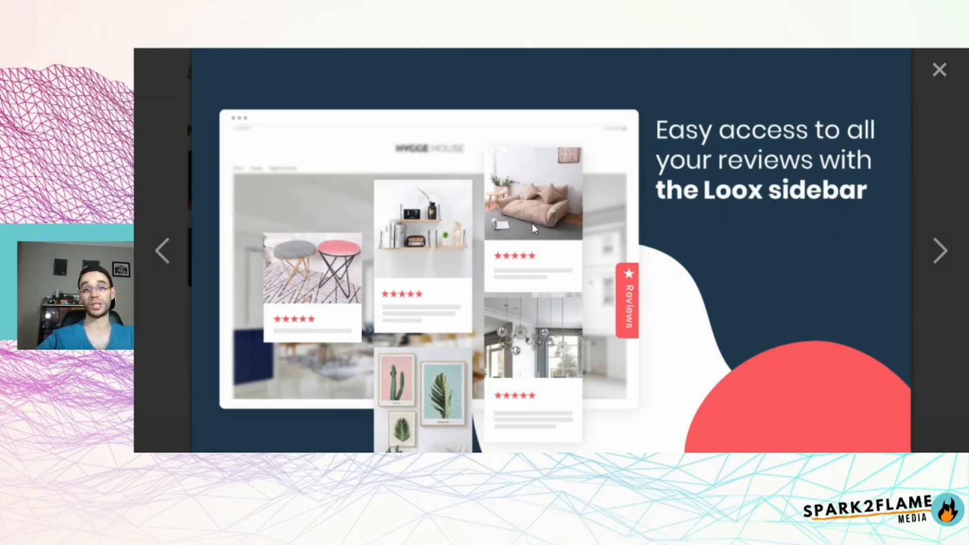
key("Right")
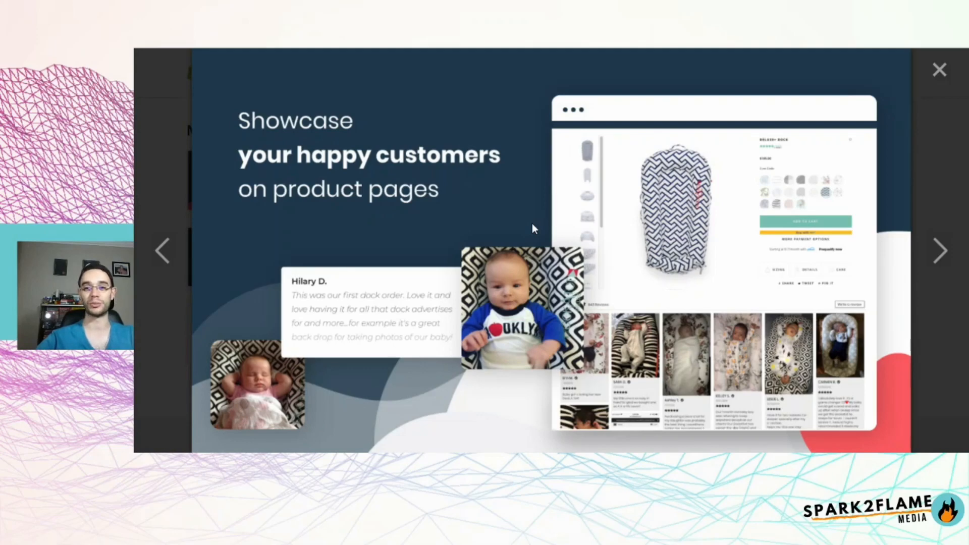
key("Right")
key("Right")
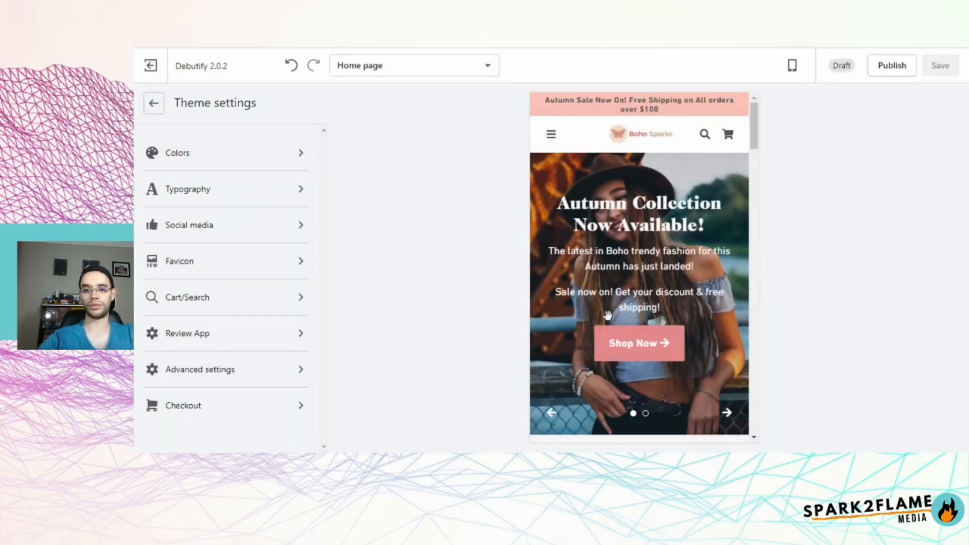
Open the Checkout theme settings and set the checkout buttons' colour to the red already used in the theme
scroll(608, 315, "down", 8)
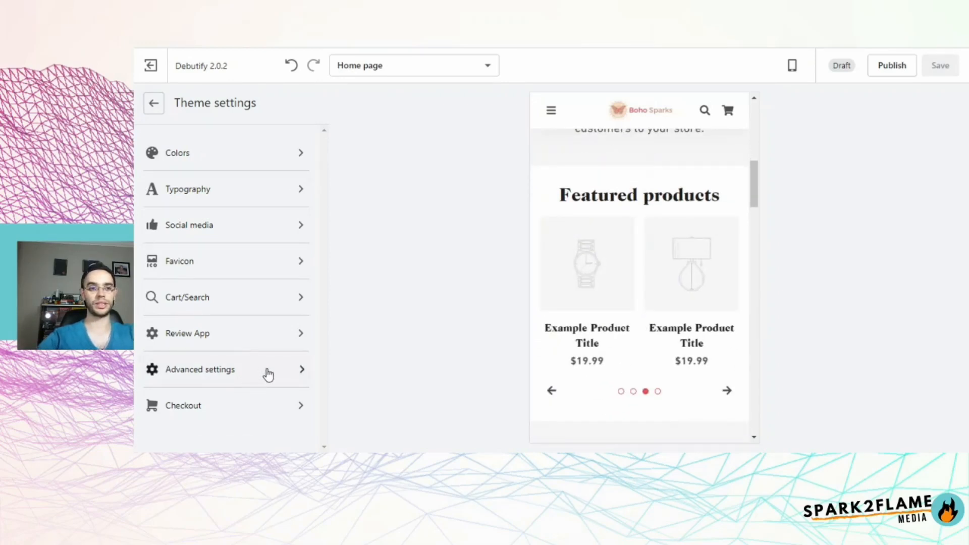
left_click(278, 407)
scroll(288, 353, "down", 3)
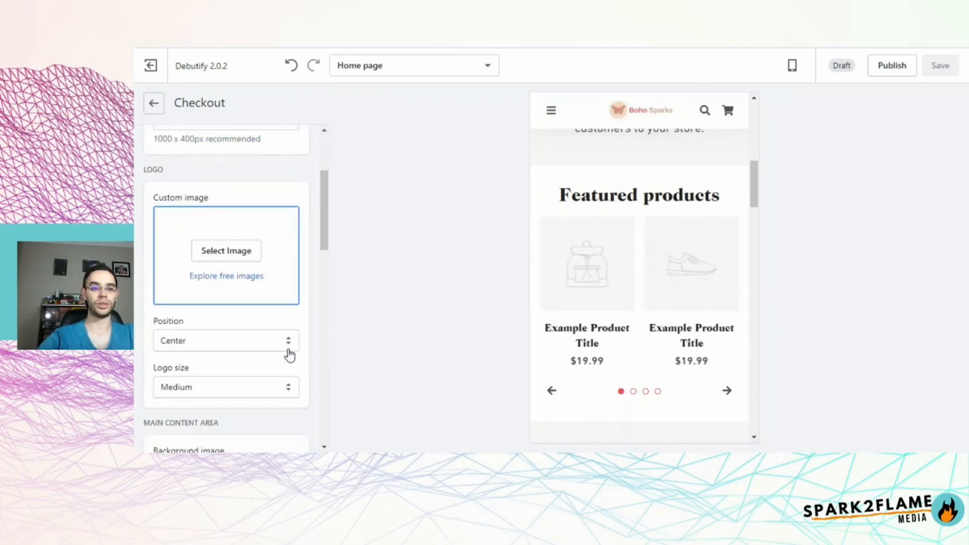
scroll(289, 355, "down", 3)
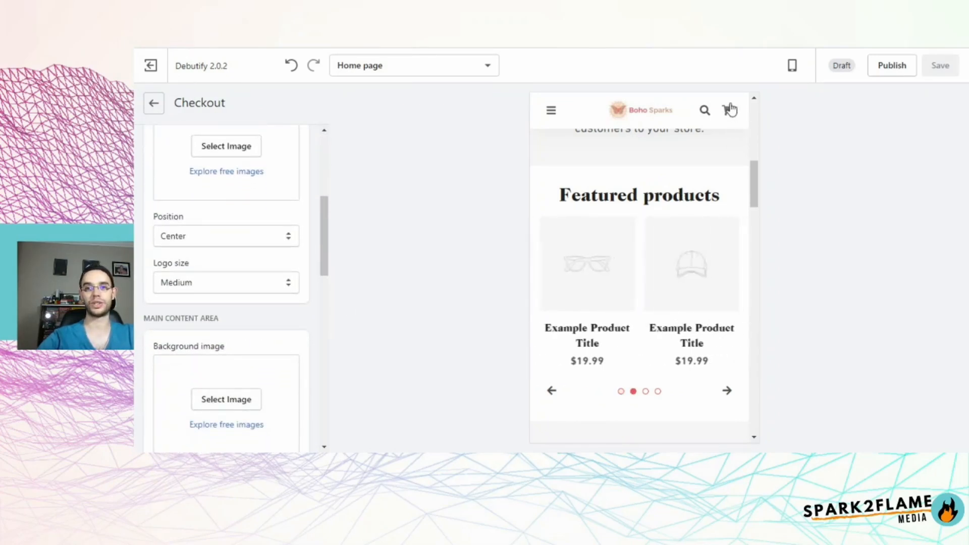
left_click(730, 110)
scroll(227, 303, "down", 5)
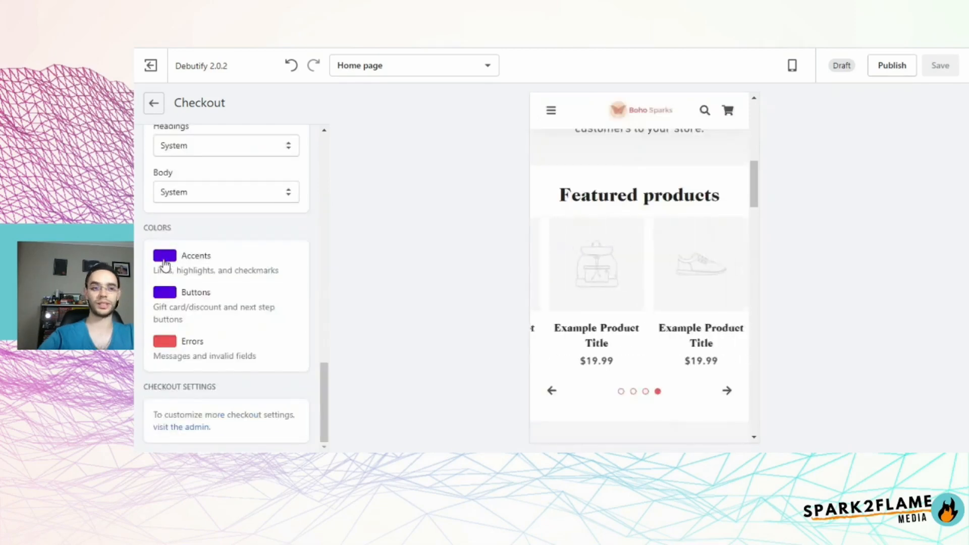
left_click(162, 294)
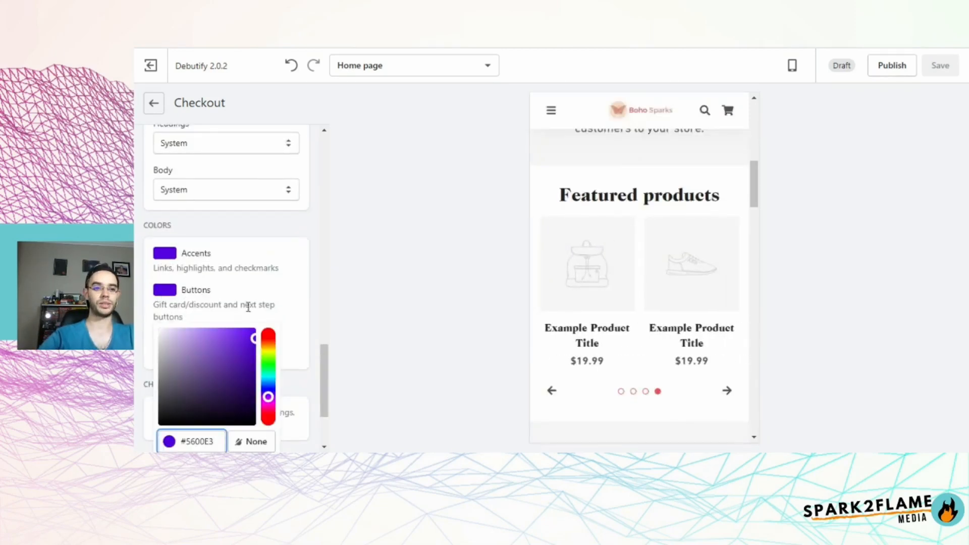
scroll(248, 308, "down", 3)
left_click(240, 372)
left_click(281, 182)
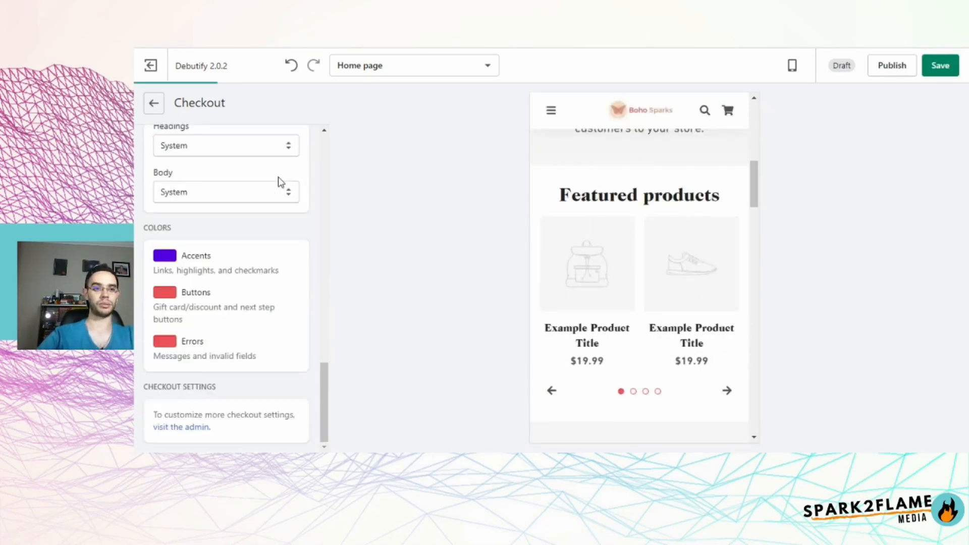
Set the checkout accents colour to the recently selected muted pink #E78B8E and save the theme
left_click(165, 256)
scroll(167, 328, "down", 1)
left_click(166, 374)
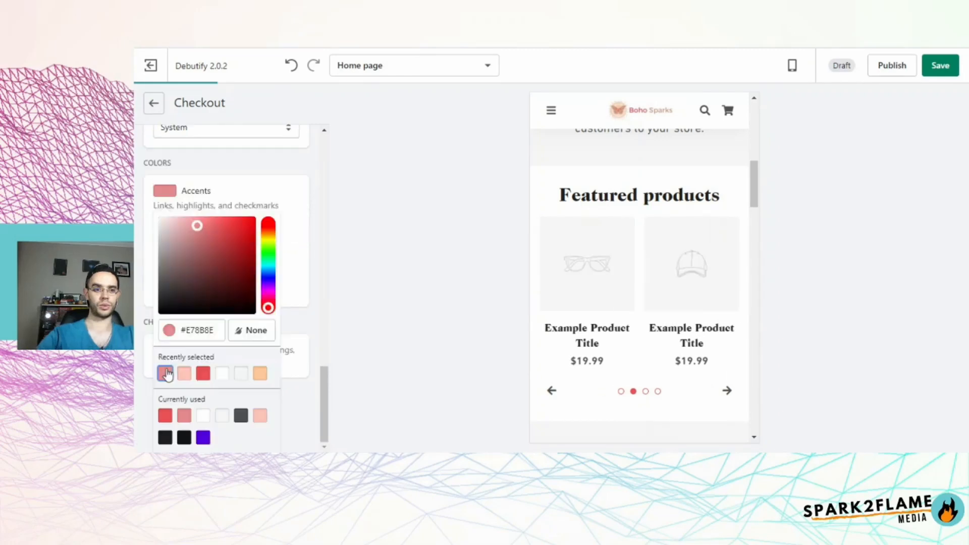
left_click(308, 222)
scroll(294, 208, "up", 5)
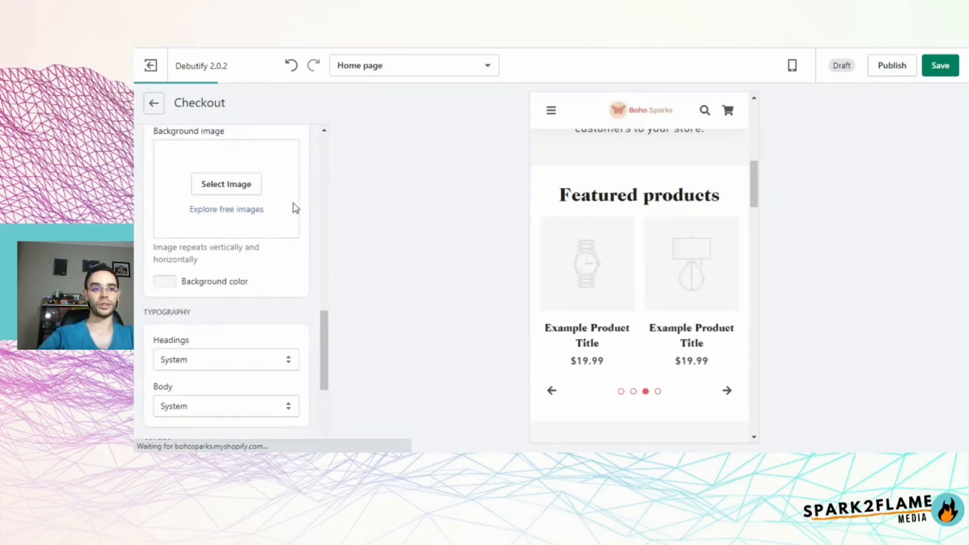
scroll(295, 208, "up", 6)
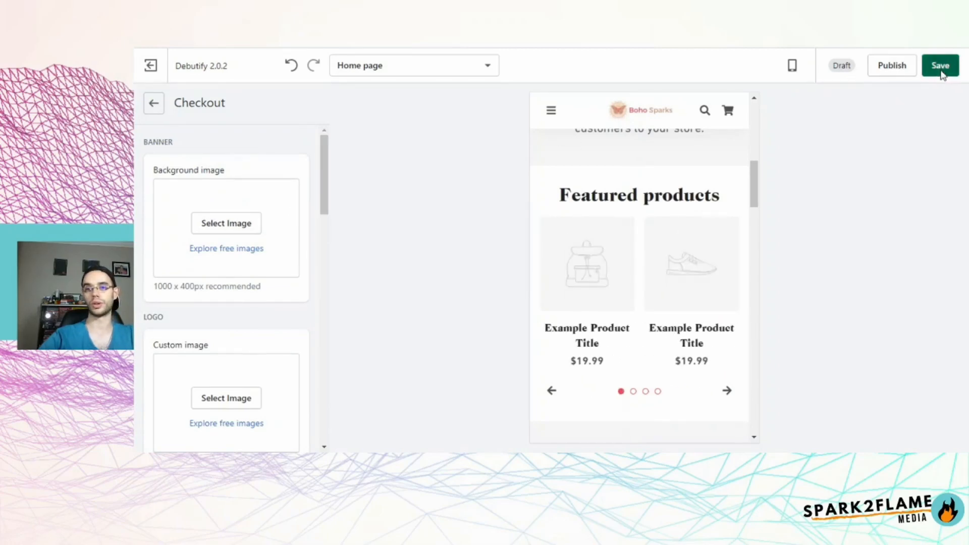
left_click(940, 66)
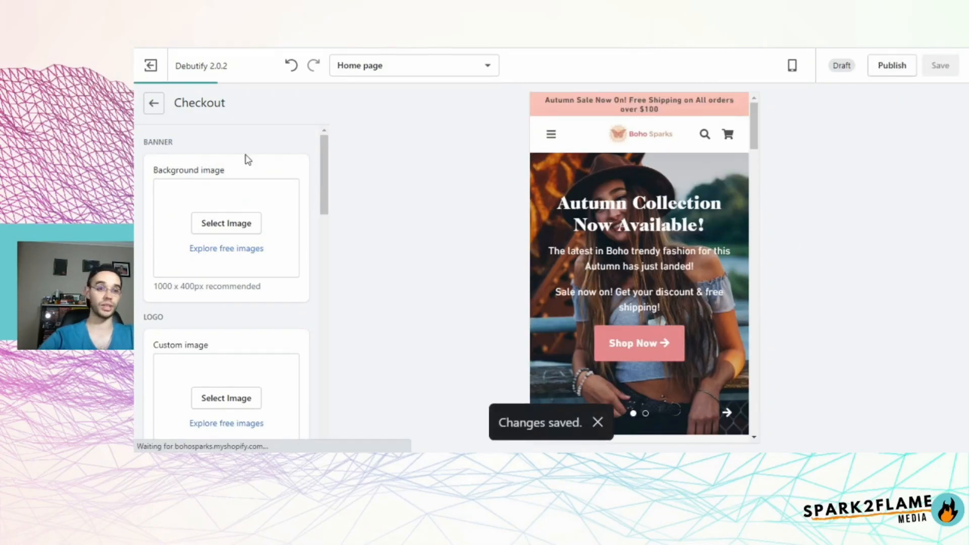
Return to the home page sections and change the Featured content section's heading to "About BohoSparks"
left_click(153, 104)
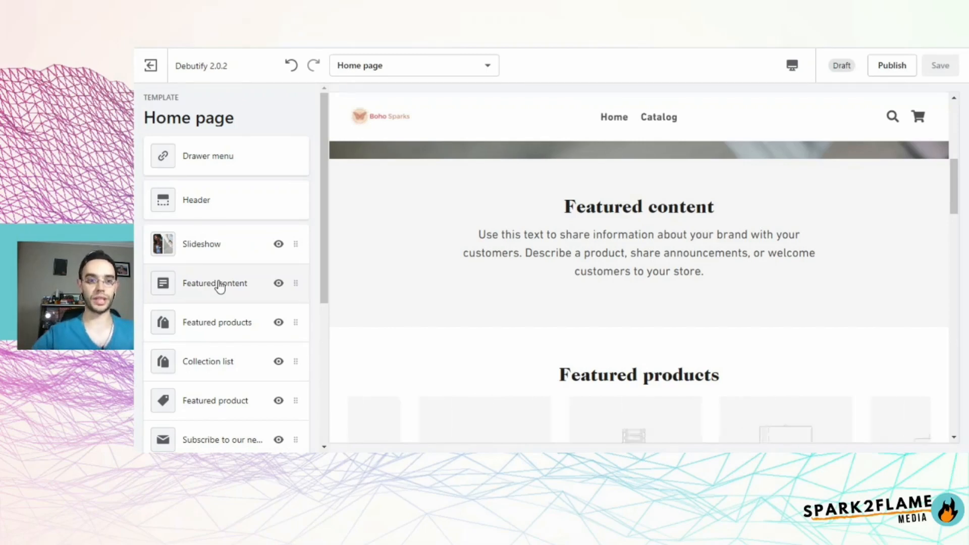
scroll(219, 285, "down", 4)
scroll(220, 286, "up", 3)
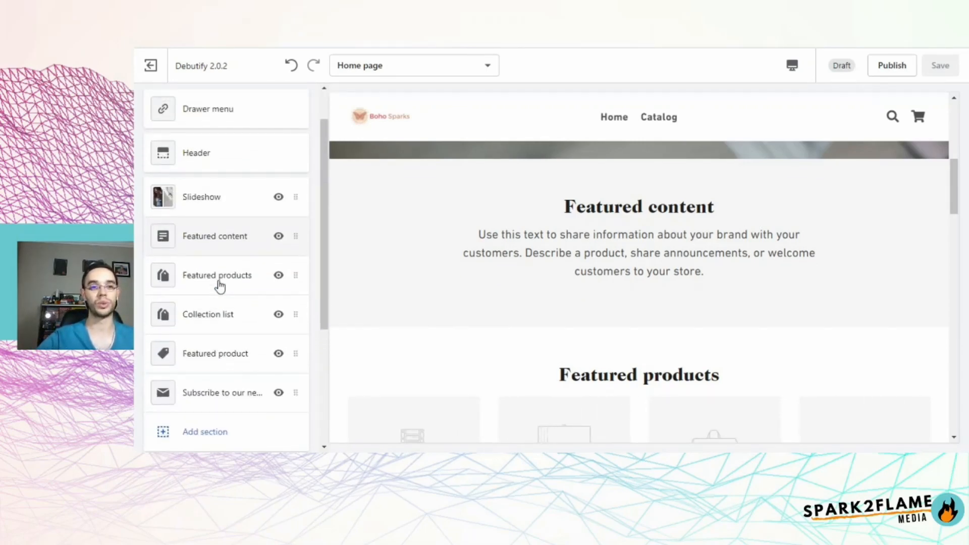
scroll(220, 286, "down", 1)
scroll(220, 286, "down", 1)
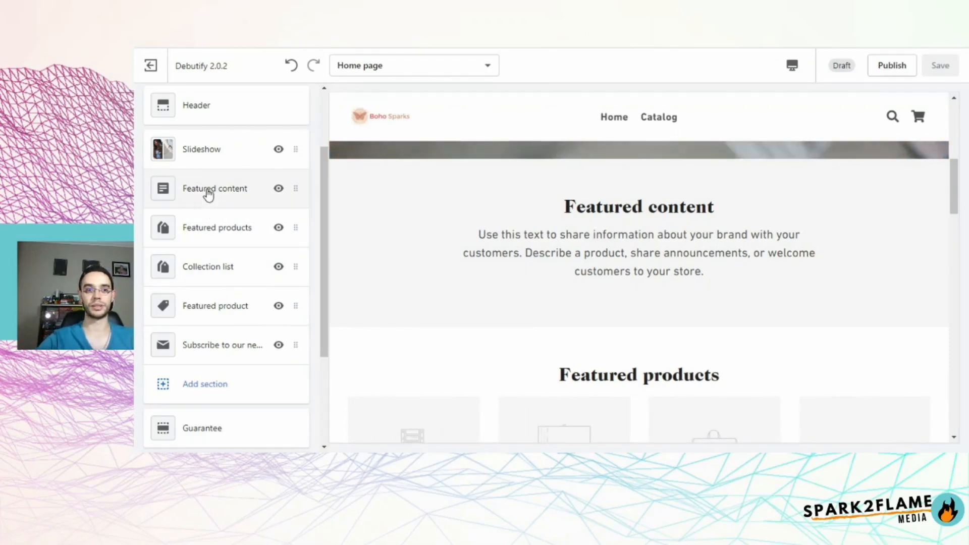
scroll(221, 192, "up", 3)
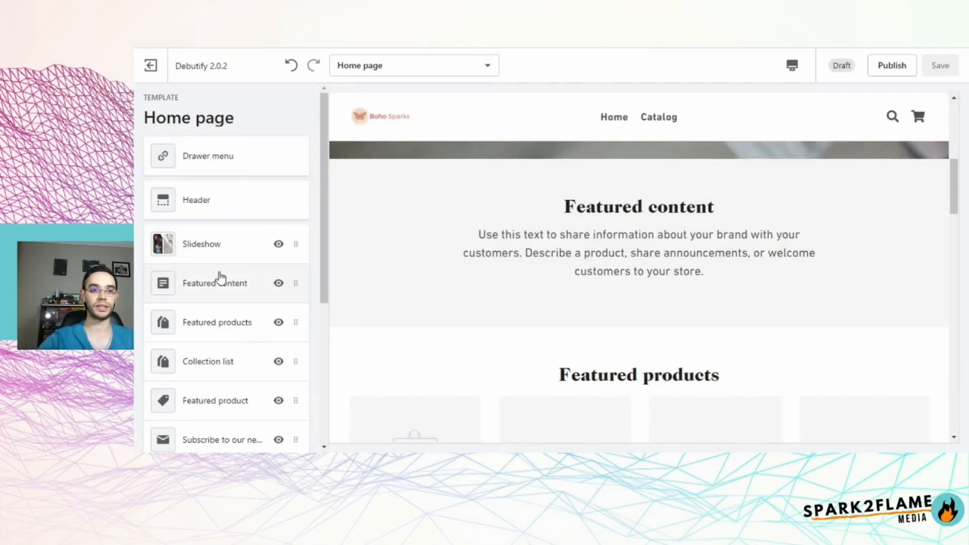
left_click(208, 285)
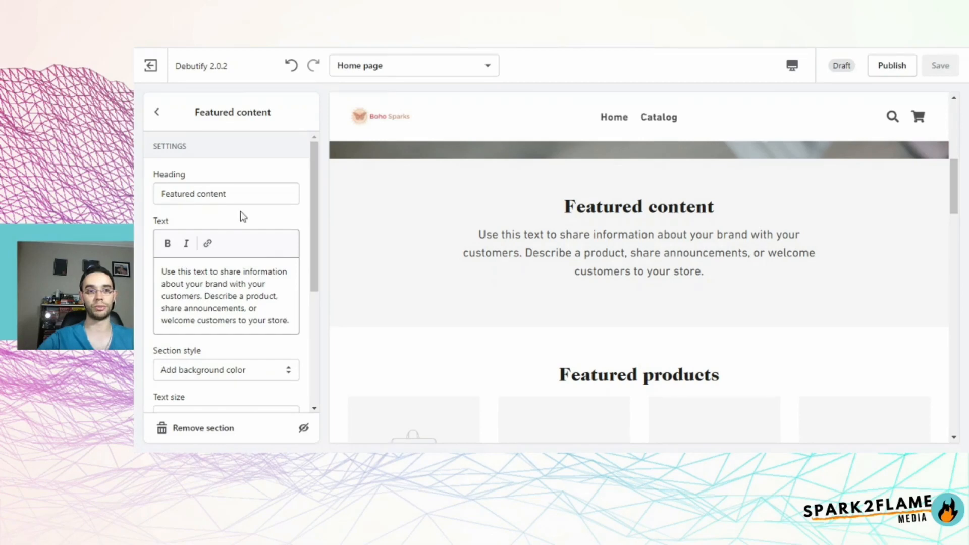
left_click(238, 195)
scroll(269, 286, "down", 3)
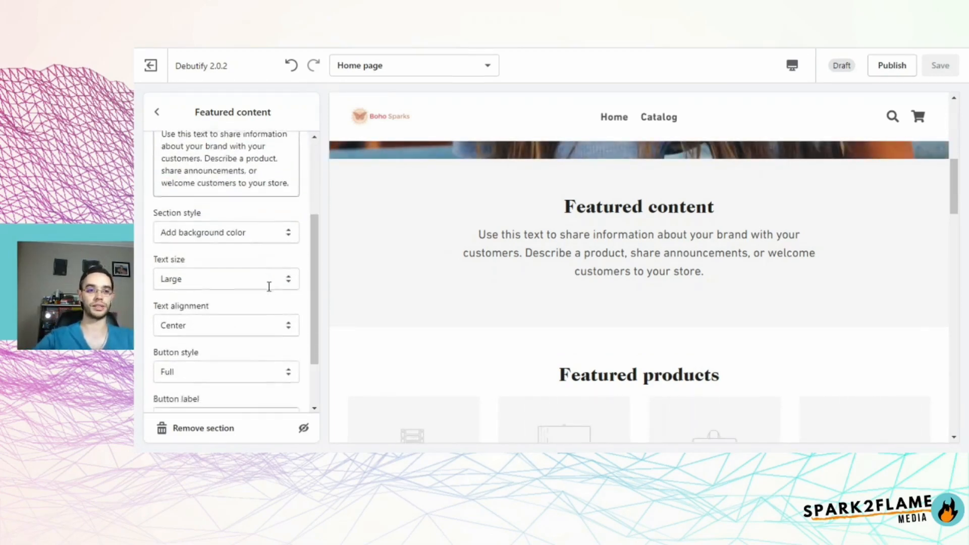
scroll(269, 286, "down", 2)
scroll(268, 287, "up", 5)
triple_click(237, 190)
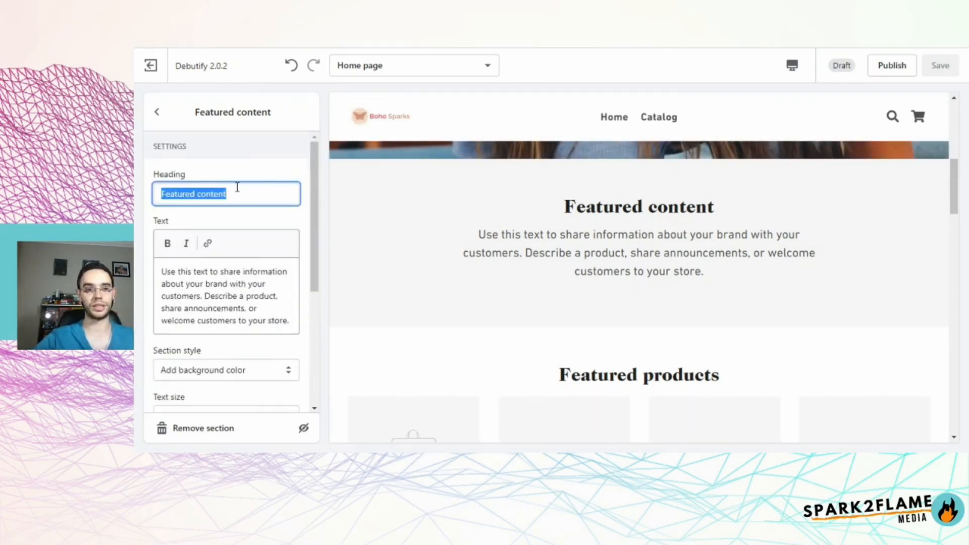
type("About BohoSparks")
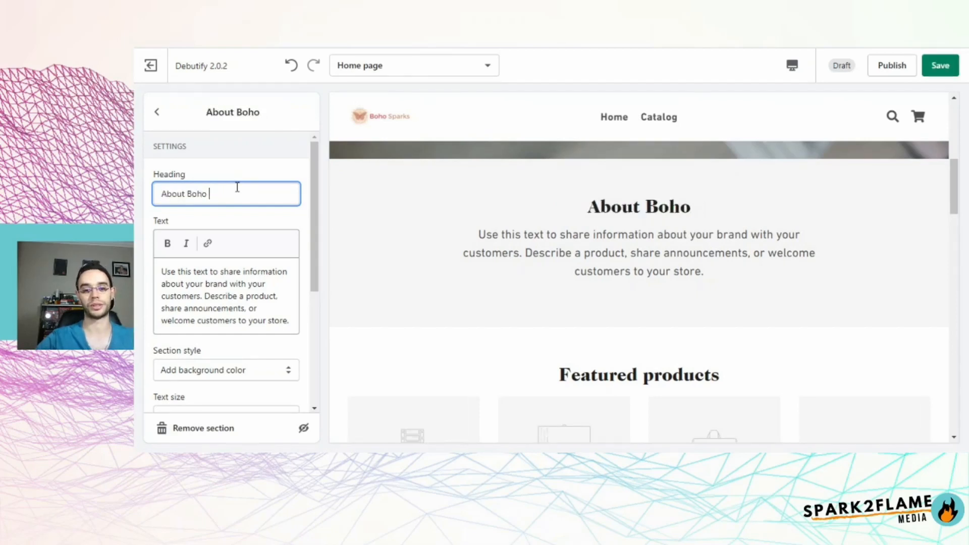
Replace the text with "We are a brand born for you! Yes, we are here to help you express your beauty through the very best quality and trending"
left_click(238, 298)
key("ctrl+a")
type("We are a brand born for you! Yes, we are here to help you express your beauty through the very best quality and trending fas")
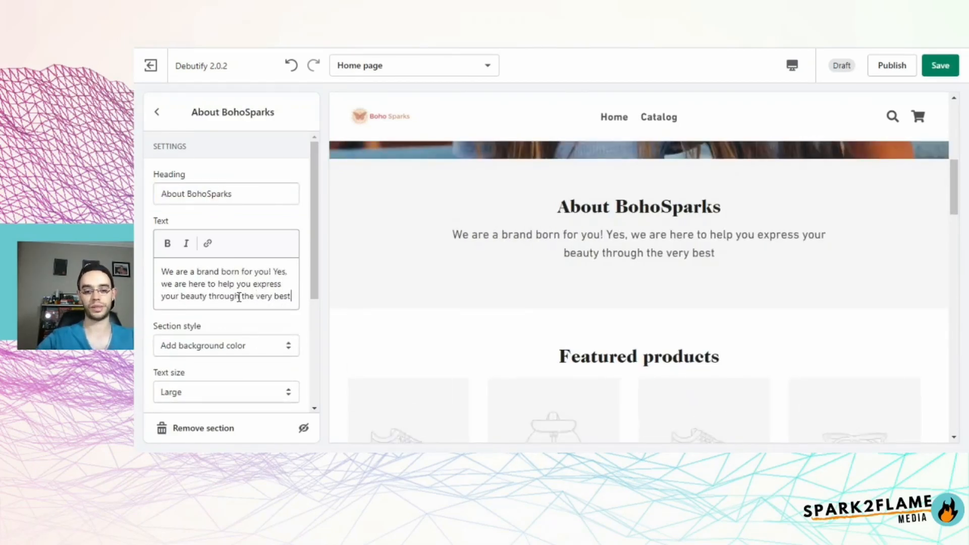
Complete the section's text with "outfits, jewelry and decor!" and set the section style to Default
key("BackSpace")
key("BackSpace")
key("BackSpace")
type("outfits, jewelry and decor!")
scroll(238, 296, "down", 4)
Set the section's button label to "Help Us reach Millions & Make A Difference!"
left_click(204, 339)
type("Help Us")
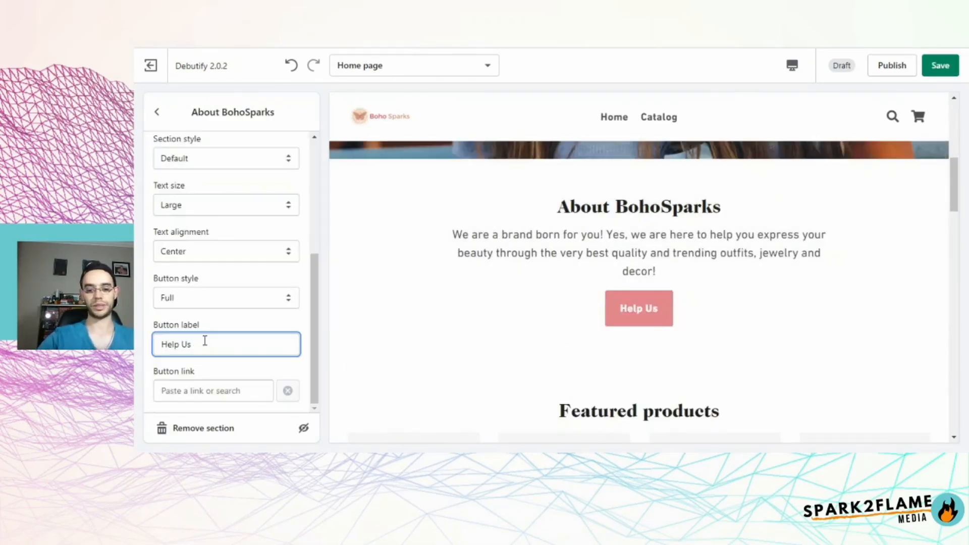
type(" reach Millions & M")
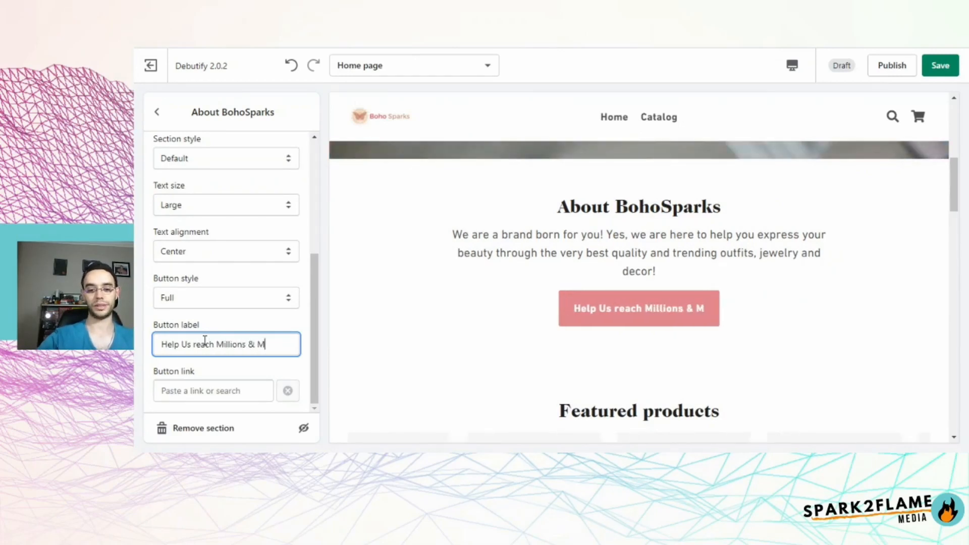
type("ake A Difference")
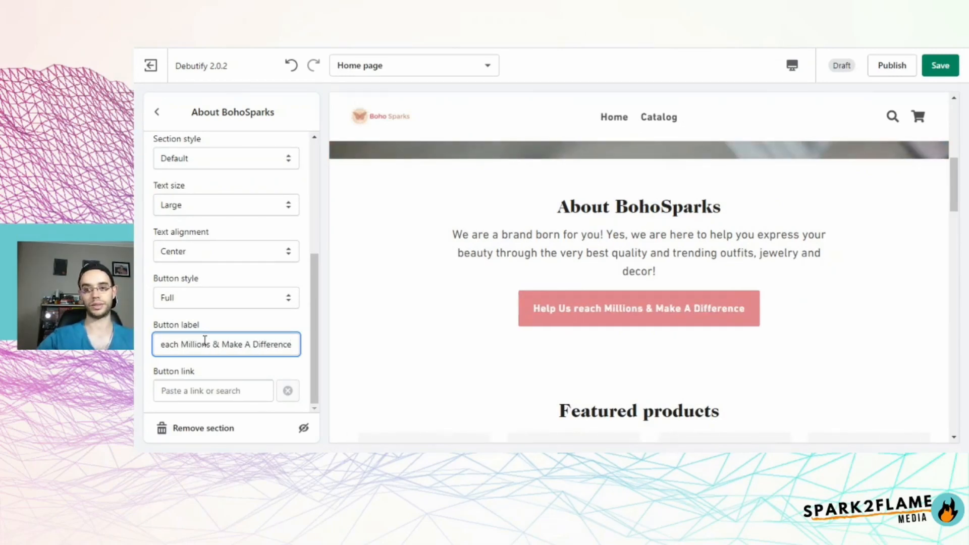
type("!")
Delete the closing paragraph beginning "By supporting us you are helping to make a difference" from the About BohoSparks text and save the theme
left_click(211, 391)
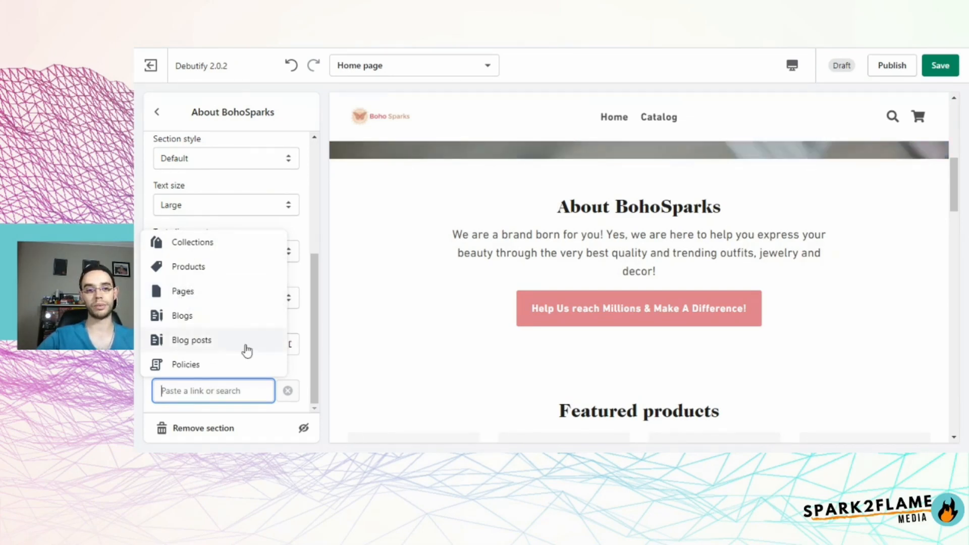
left_click(301, 372)
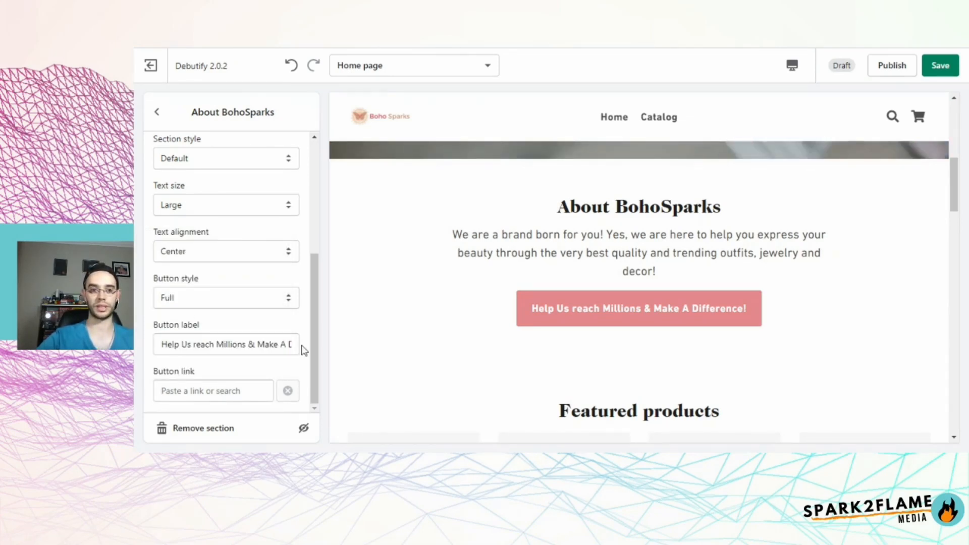
scroll(309, 298, "up", 2)
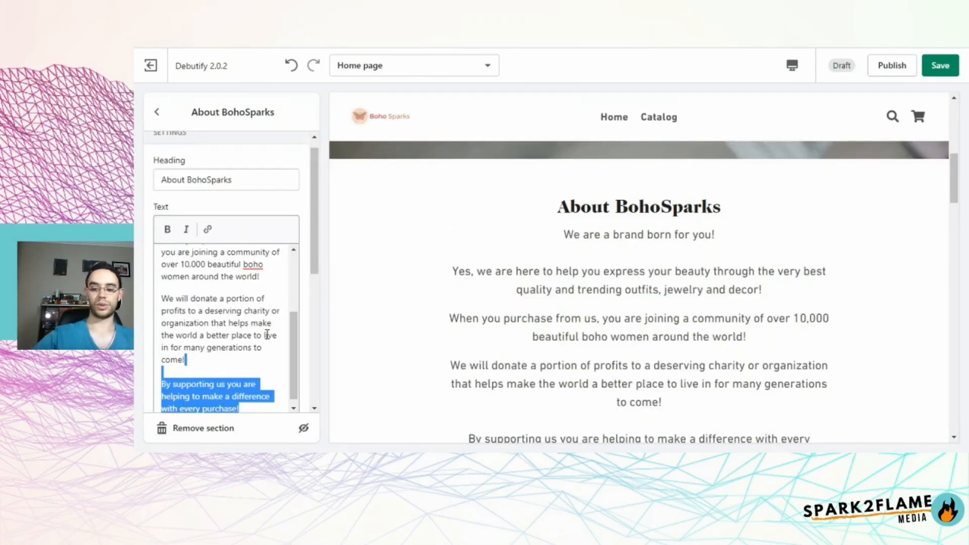
key("BackSpace")
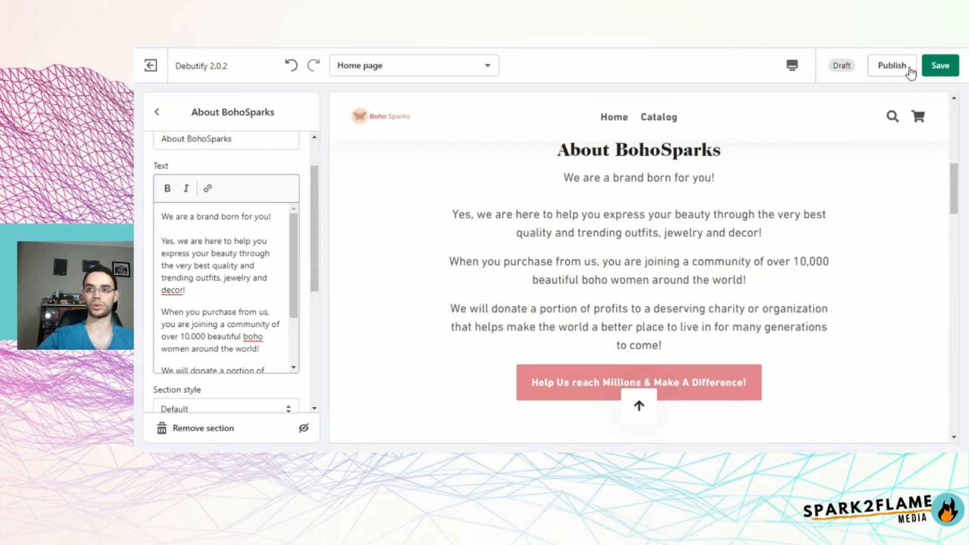
left_click(940, 67)
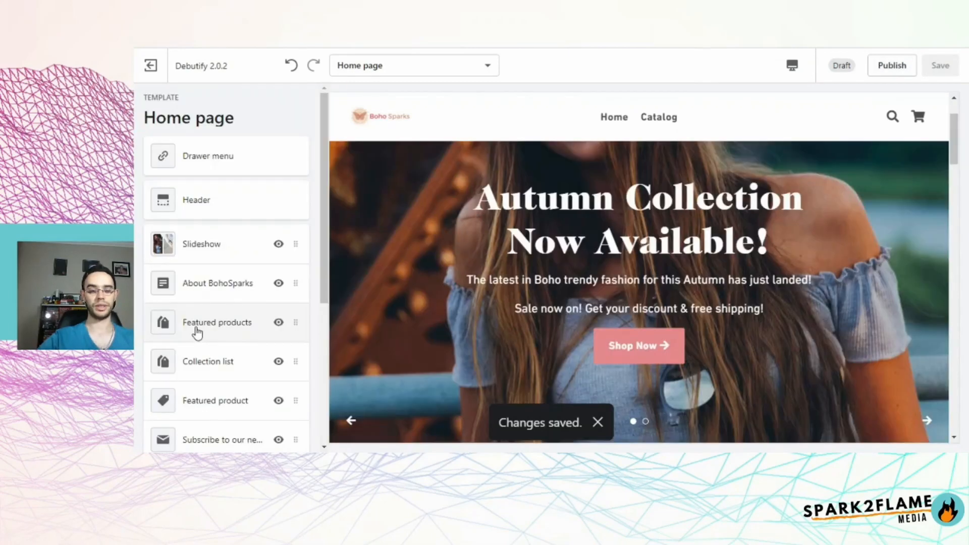
Look through the example items in the Featured products carousel, and inspect the Featured product section
left_click(195, 329)
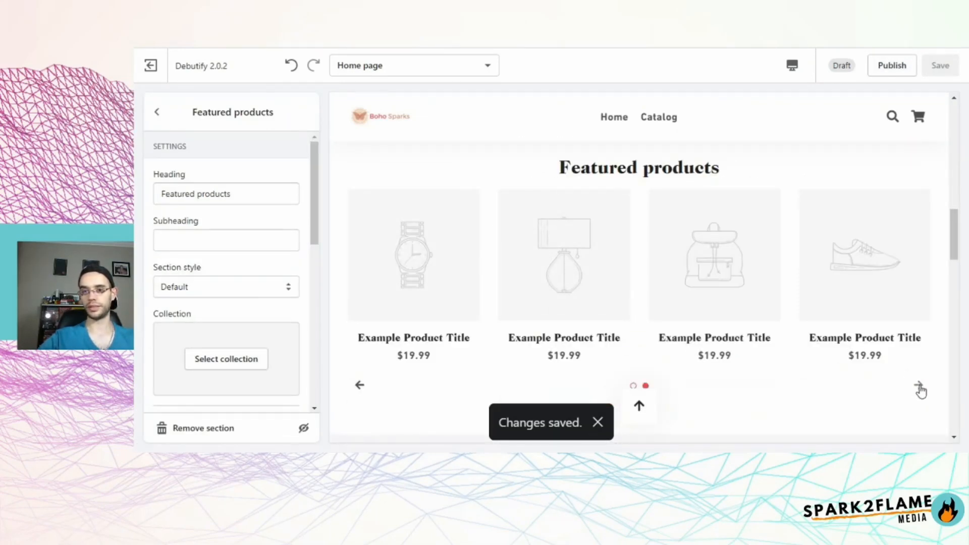
left_click(919, 386)
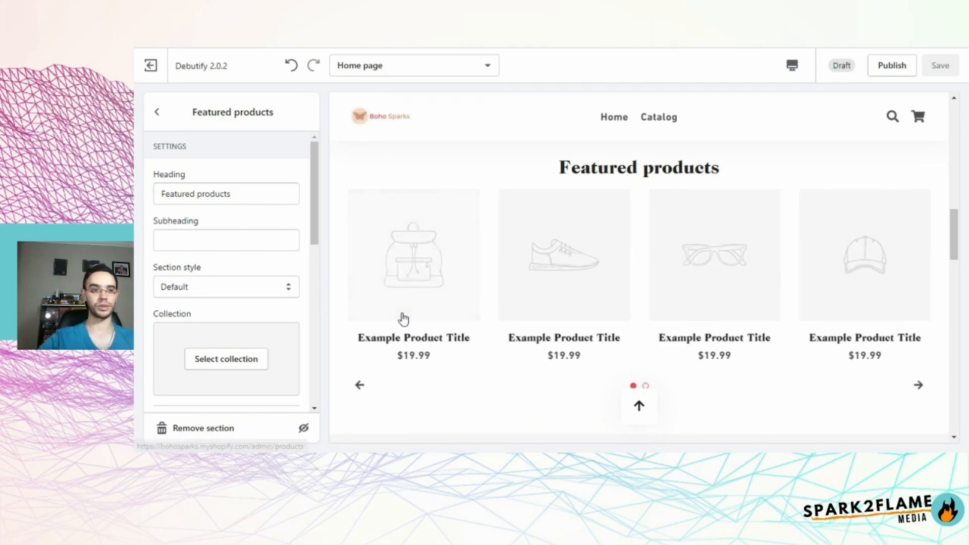
left_click(157, 112)
scroll(272, 302, "down", 4)
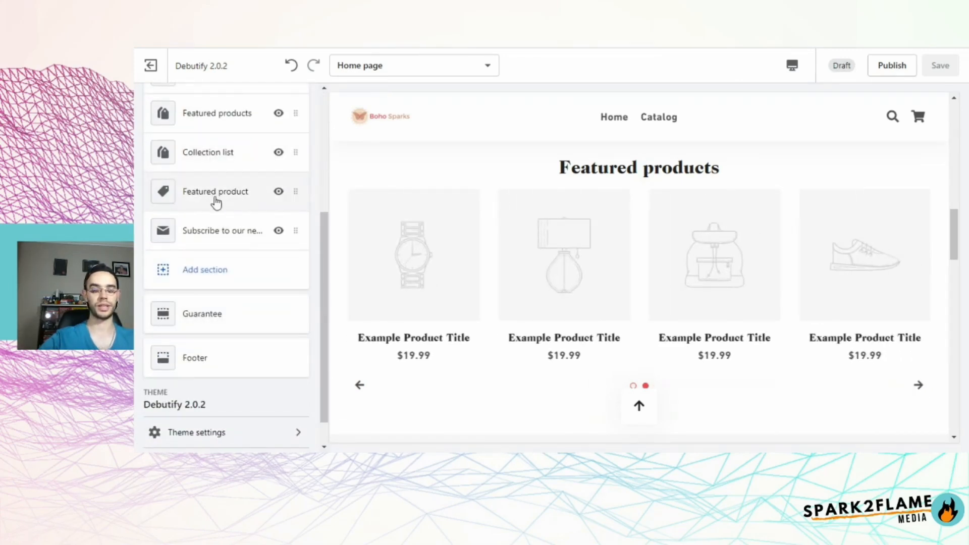
left_click(216, 197)
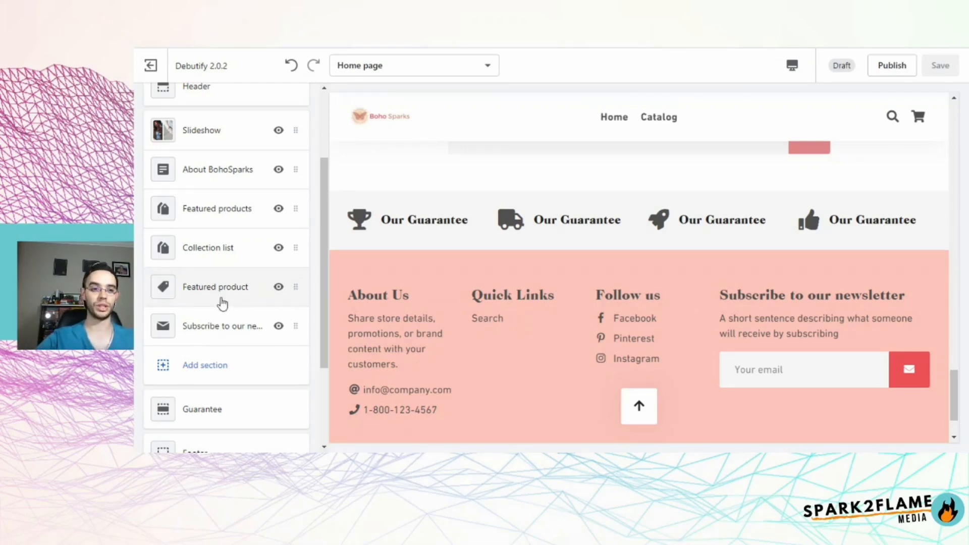
Set the heading of the Guarantee section's trophy block to "Voted The Best Boho brand of 2020"
scroll(231, 325, "down", 3)
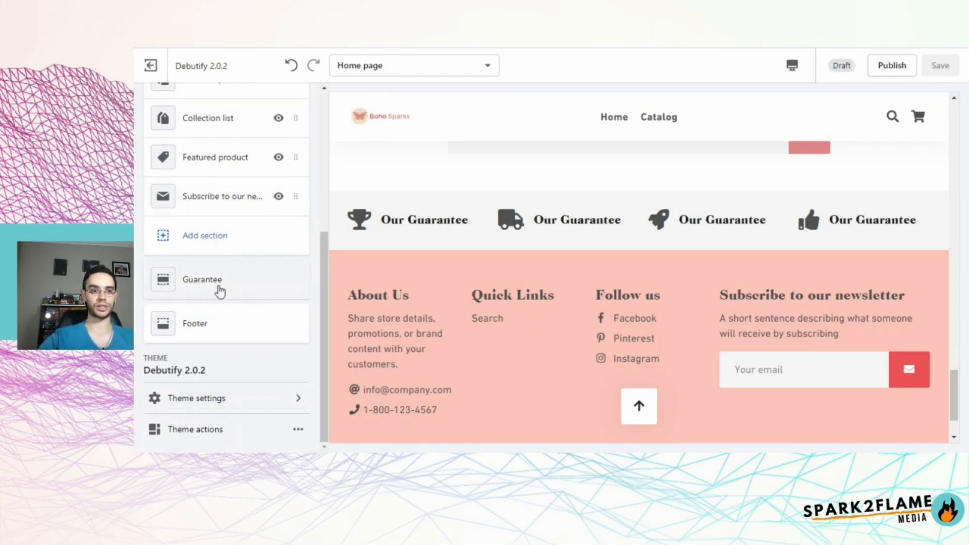
left_click(200, 284)
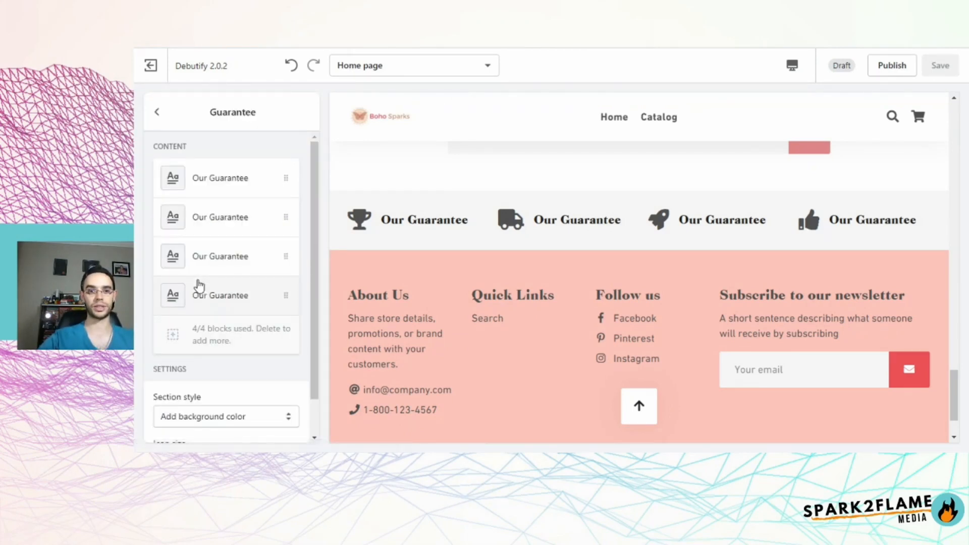
left_click(220, 185)
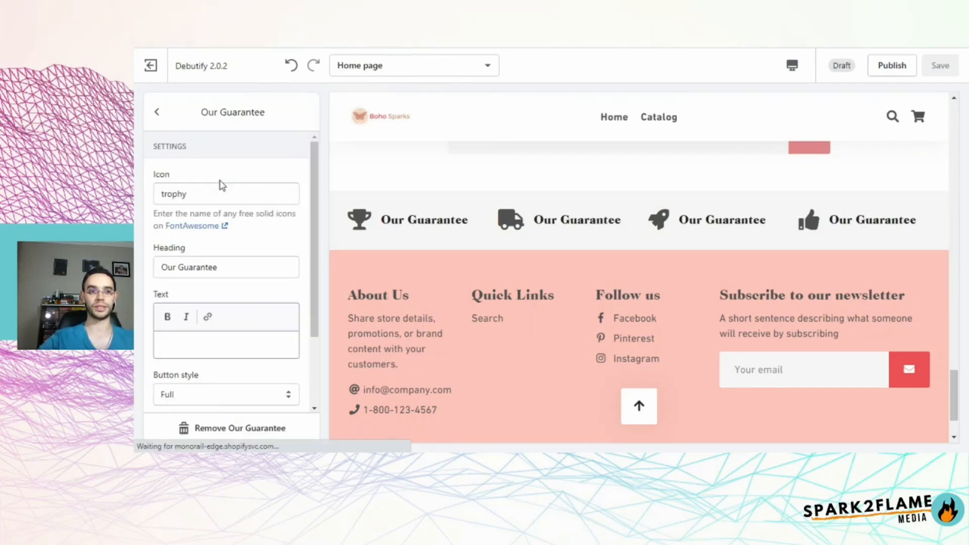
triple_click(227, 264)
type("Voted The Best Boho brand of 2020")
scroll(251, 309, "down", 2)
scroll(271, 317, "up", 2)
Set the heading of the Guarantee section's truck block to "Free Tracked & Insured Shipping"
left_click(157, 112)
left_click(220, 210)
triple_click(202, 267)
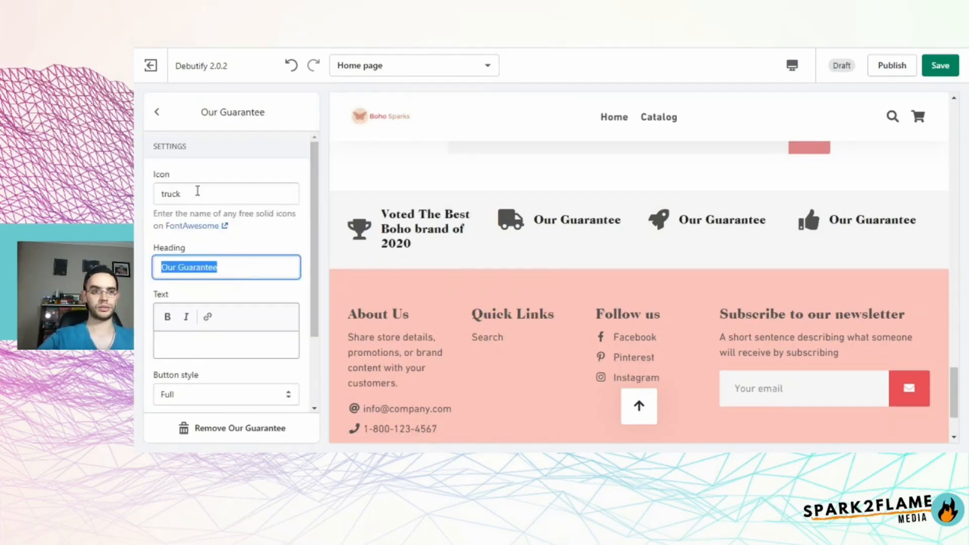
type("Free Tracked & Insured Shipping")
Set the heading of the thumbs-up guarantee block to "30 Day Money Back Guarantee"
left_click(157, 112)
left_click(221, 259)
triple_click(229, 268)
type("30 Day Money Back Guarantee")
Remove the unused rocket guarantee block, return to the home page sections and save the theme
left_click(157, 112)
left_click(220, 235)
left_click(233, 428)
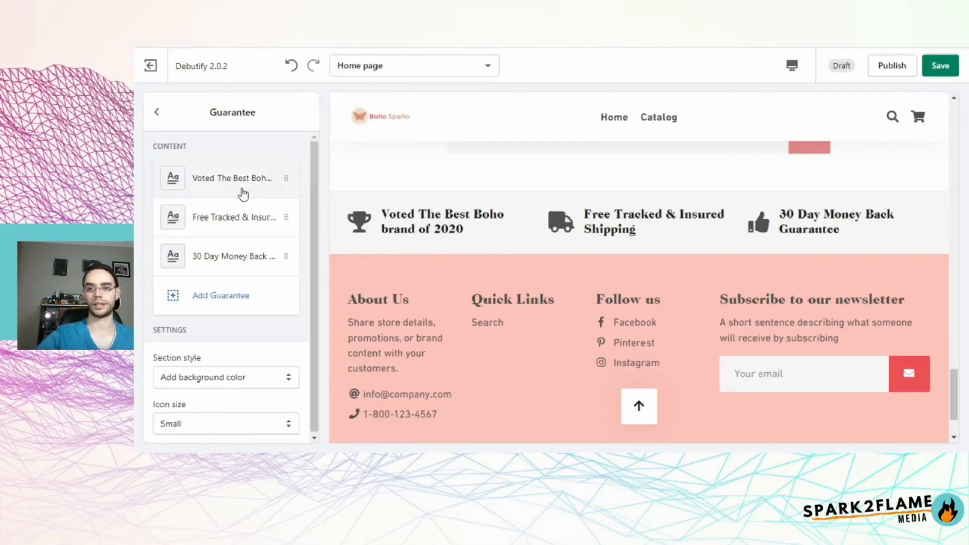
left_click(157, 112)
scroll(876, 267, "up", 15)
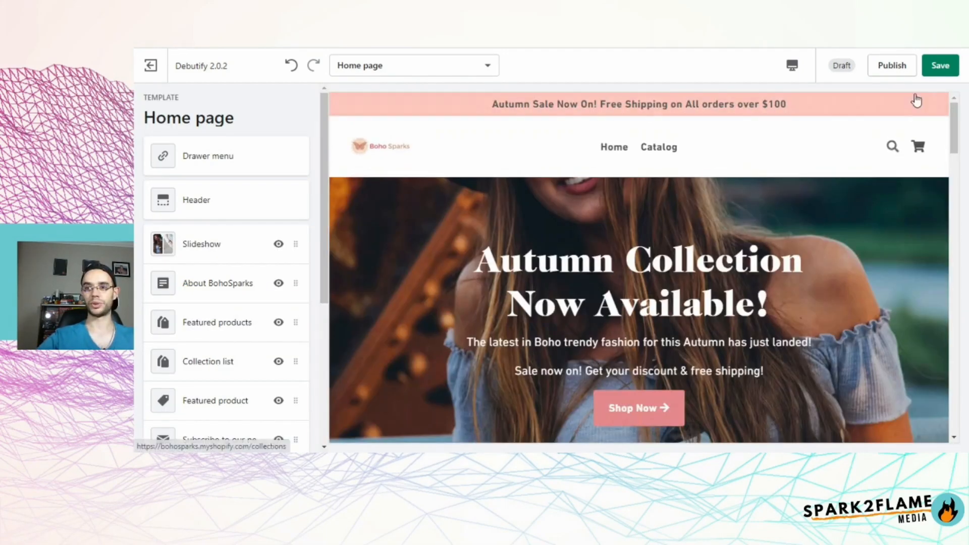
left_click(942, 69)
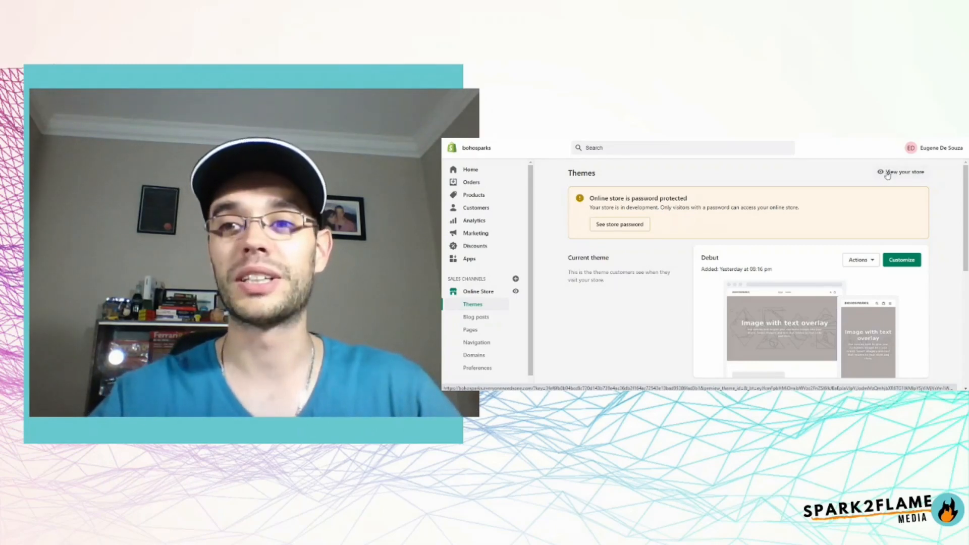
View the live bohosparks storefront and look through its home page from the banner down to the footer
left_click(887, 173)
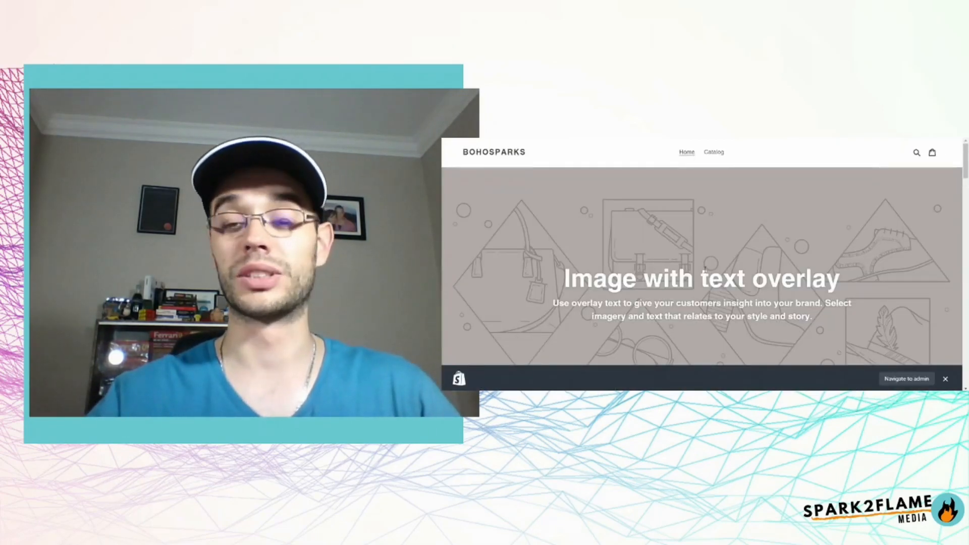
scroll(705, 270, "down", 3)
scroll(705, 270, "down", 5)
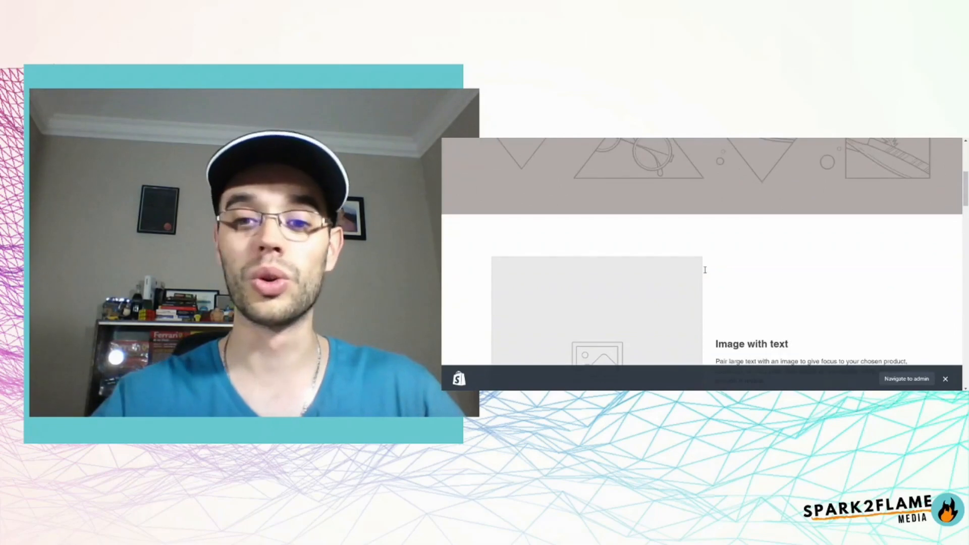
scroll(705, 272, "down", 10)
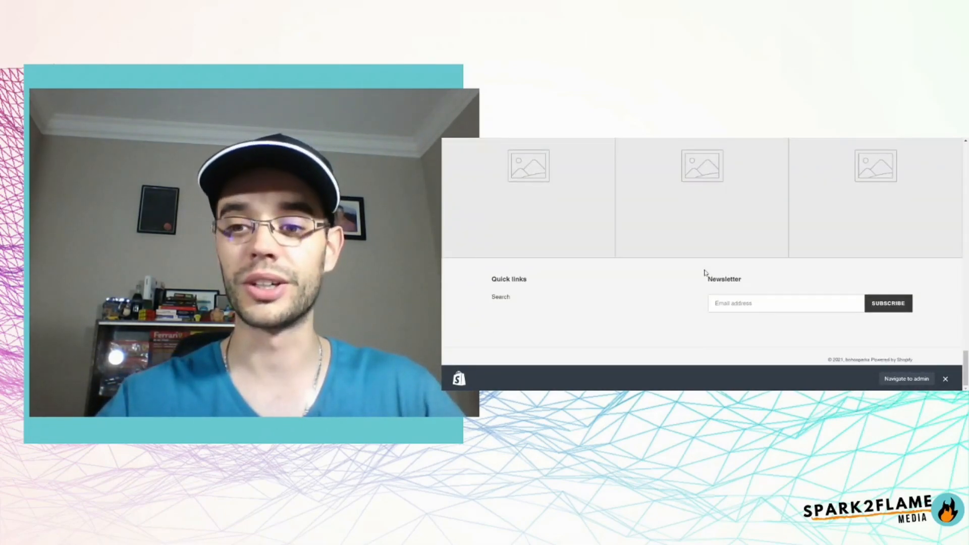
scroll(649, 269, "up", 15)
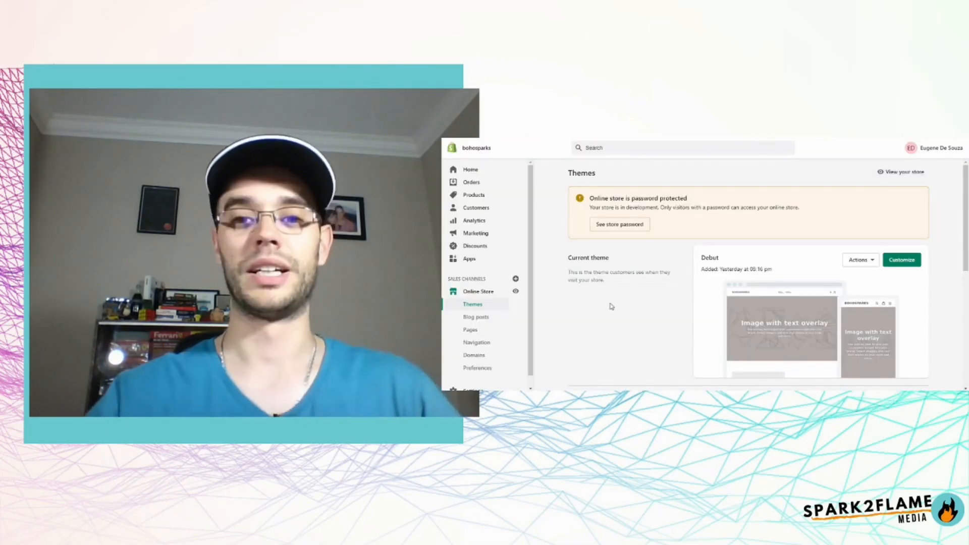
Check on the Themes page which theme is set as the store's current theme
scroll(611, 306, "down", 3)
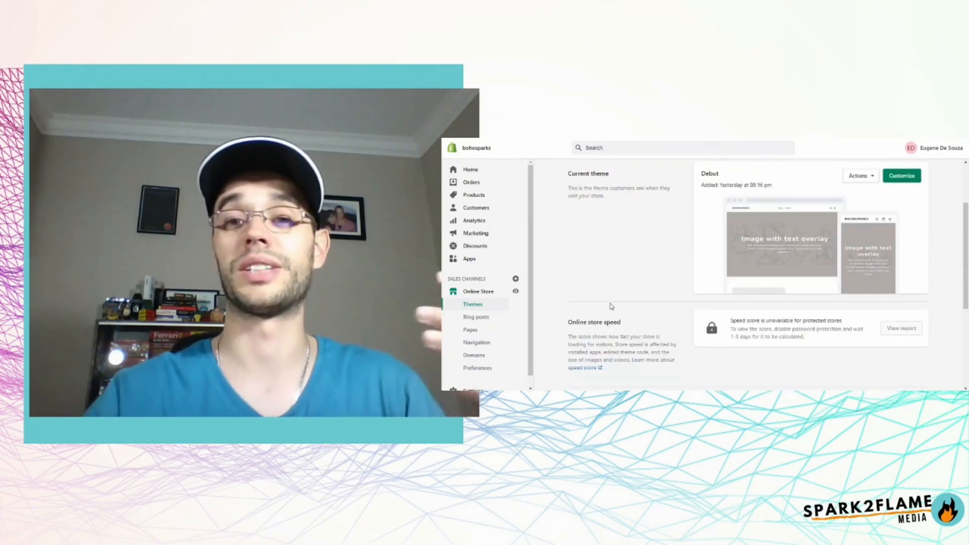
scroll(612, 306, "up", 1)
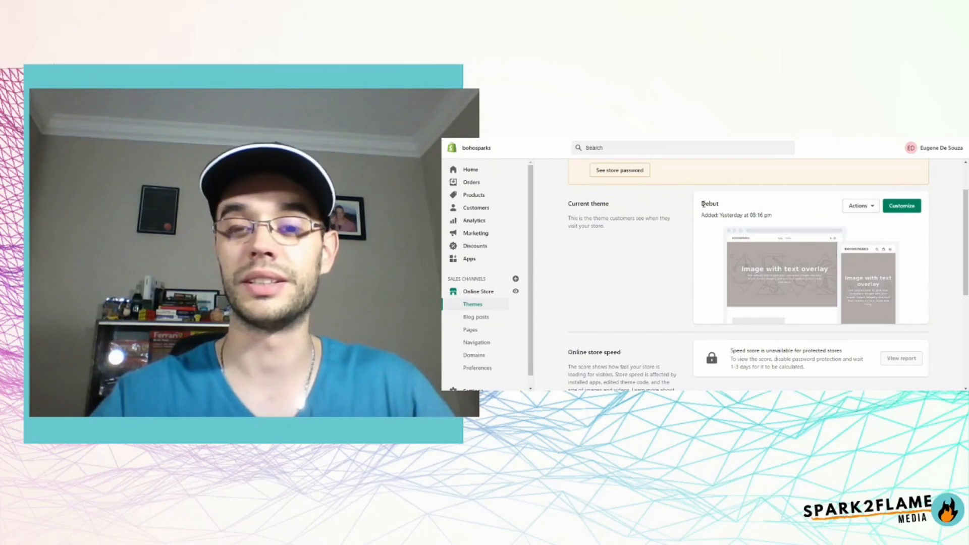
double_click(717, 203)
left_click(718, 204)
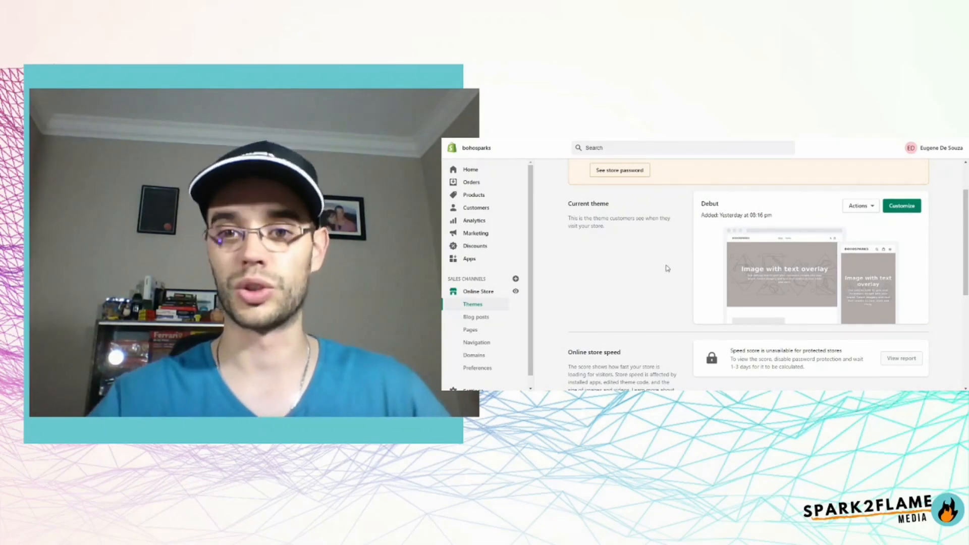
scroll(671, 282, "down", 1)
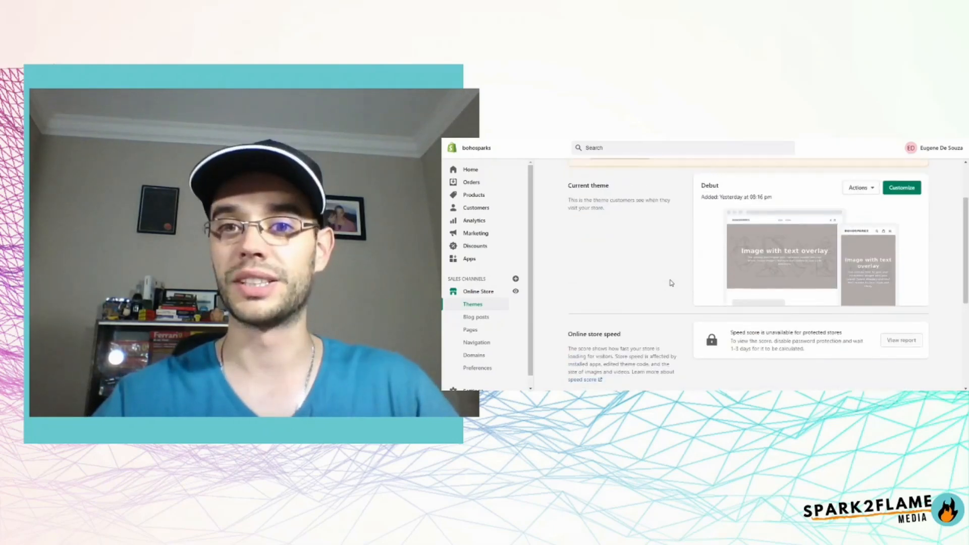
scroll(671, 263, "up", 1)
scroll(657, 248, "up", 1)
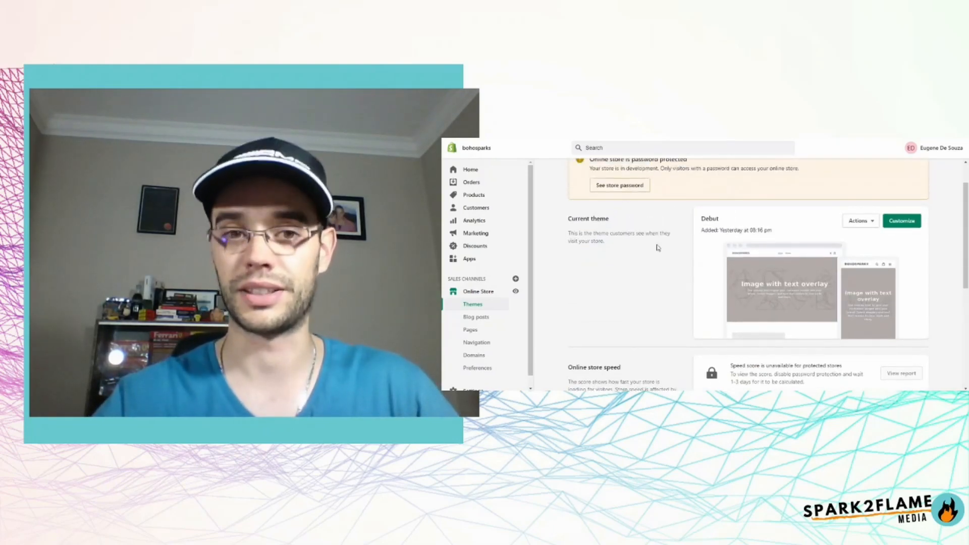
left_click_drag(559, 220, 644, 225)
left_click(655, 244)
Reload the Themes page and publish Debutify 2.0.2 from the theme library in place of Debut
key("F5")
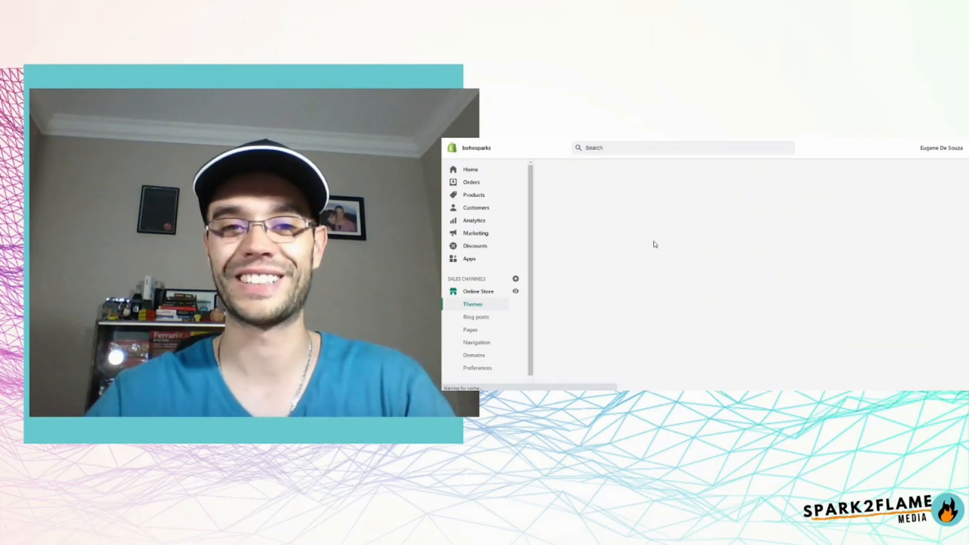
scroll(582, 322, "down", 3)
scroll(356, 345, "down", 1)
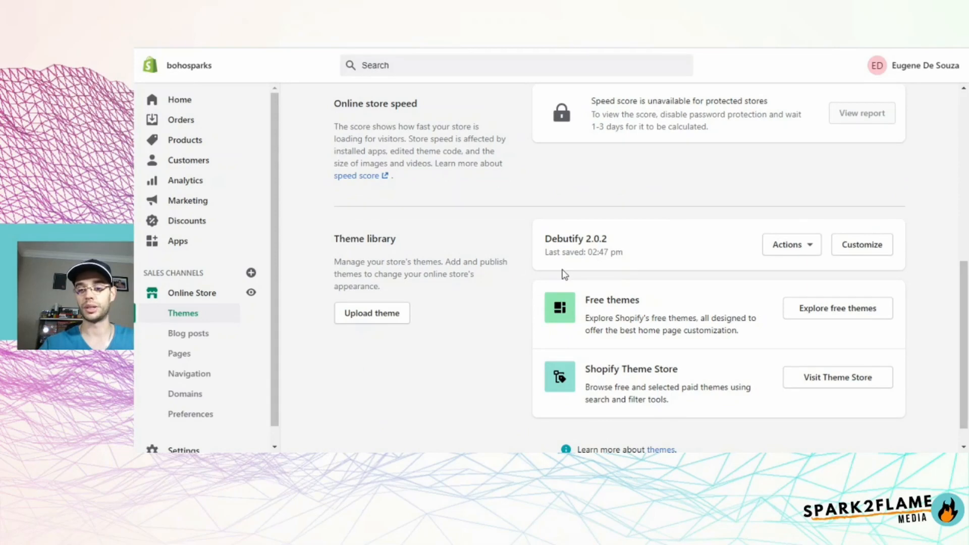
left_click(812, 246)
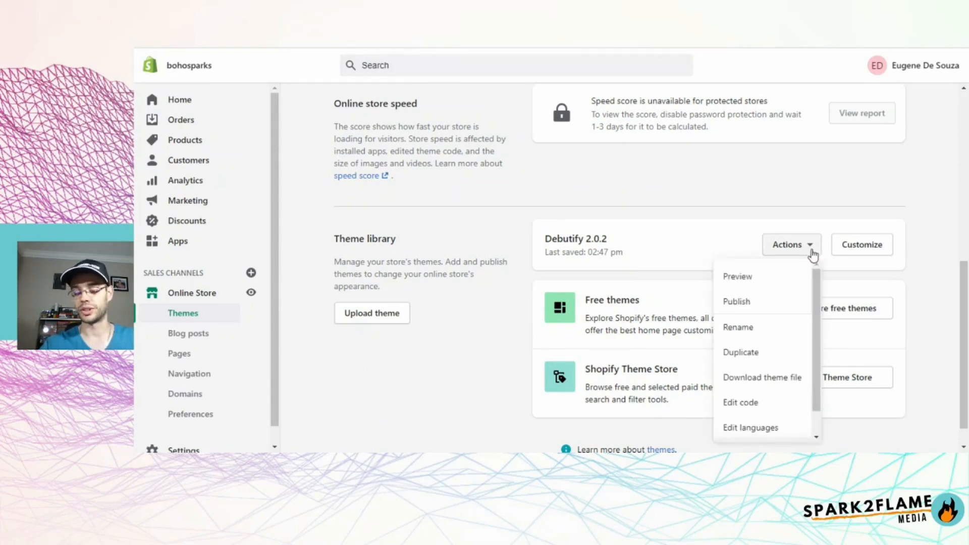
left_click(737, 303)
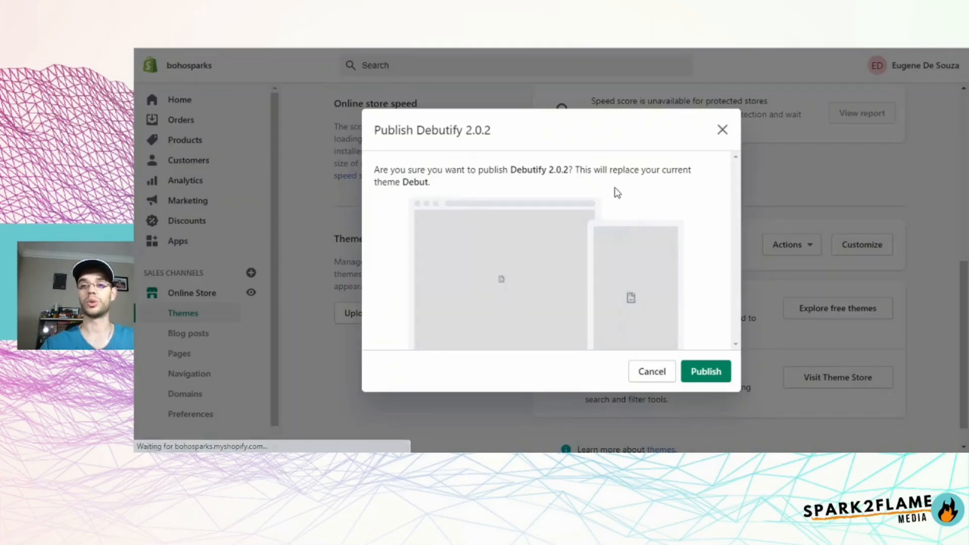
double_click(411, 184)
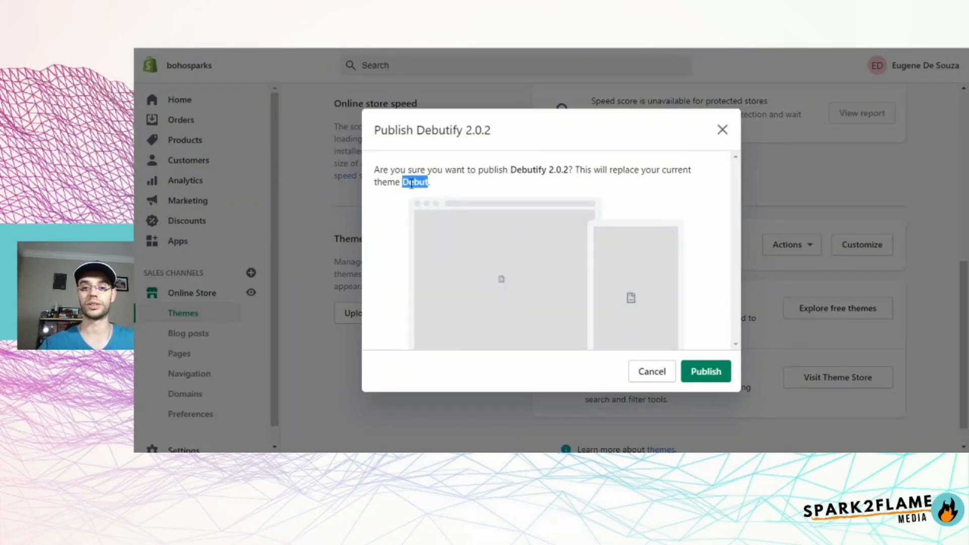
left_click(705, 373)
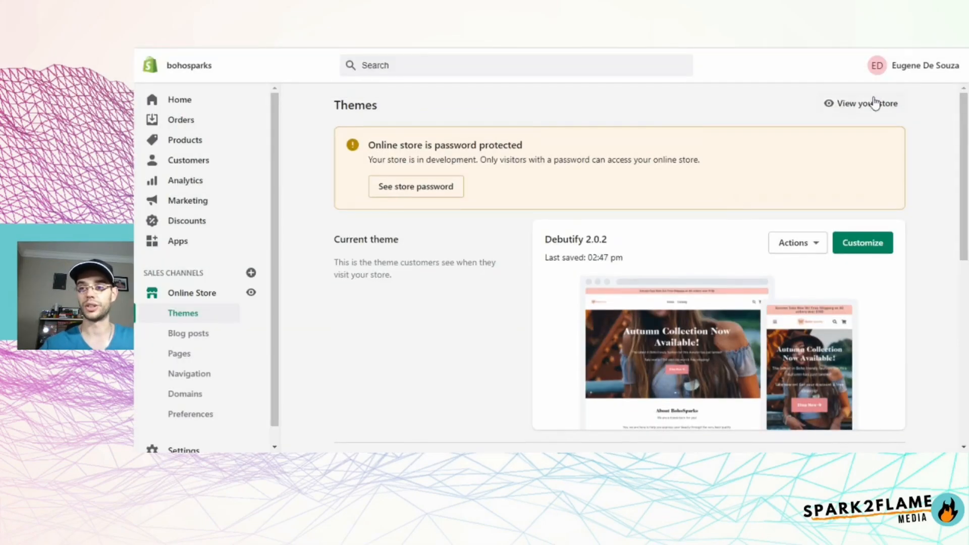
View the storefront with the newly published theme and look through its home page sections
left_click(857, 113)
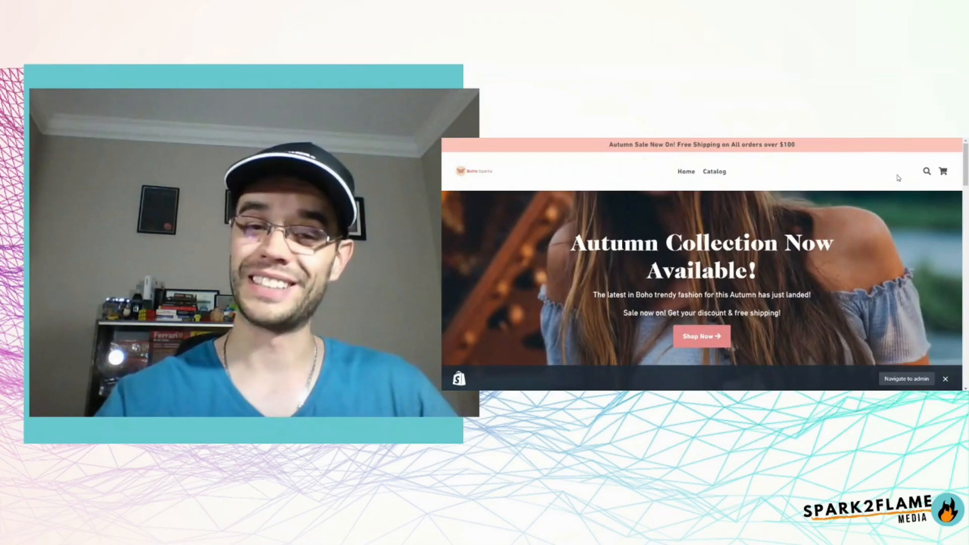
scroll(866, 229, "down", 5)
scroll(866, 229, "down", 8)
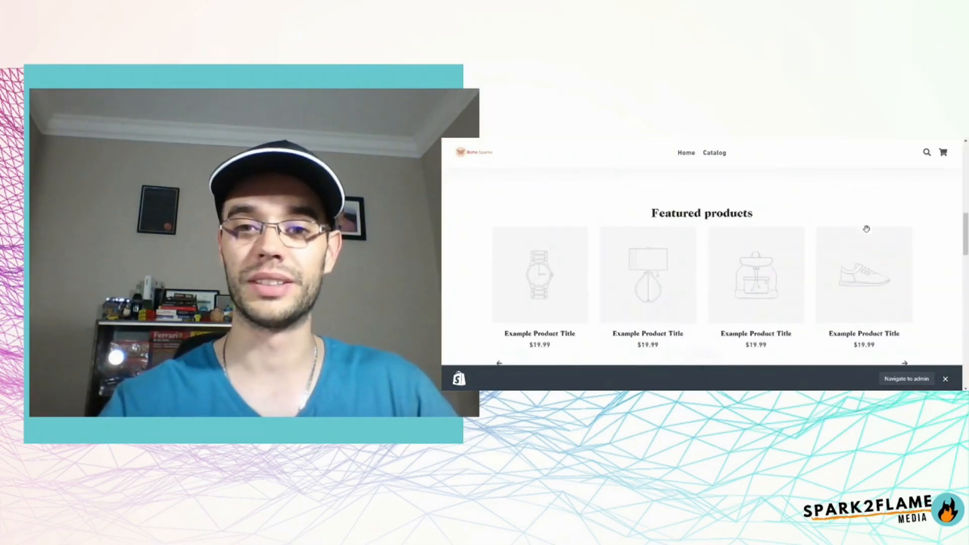
scroll(866, 229, "up", 15)
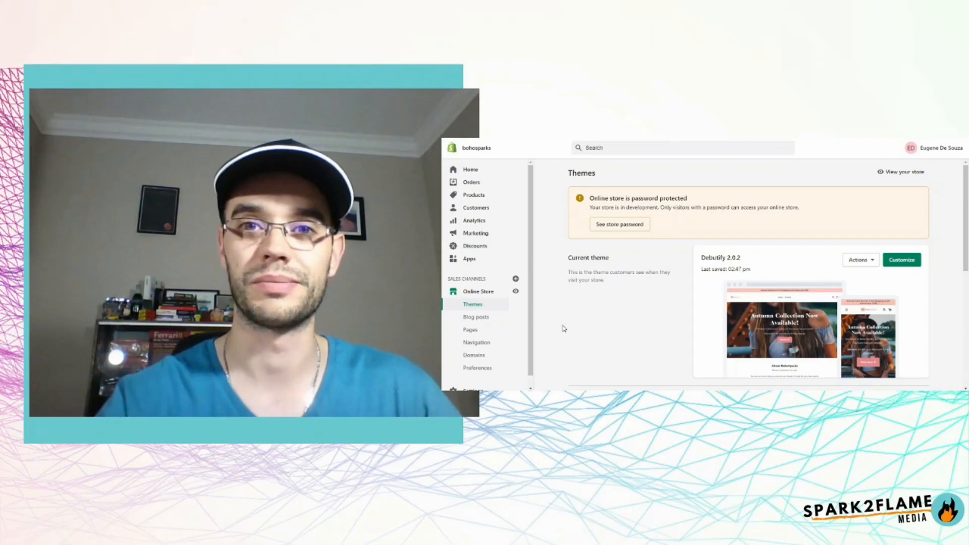
Add and save two store pages titled "About Us" and "FAQ's", both visible and using the default page template
left_click(477, 330)
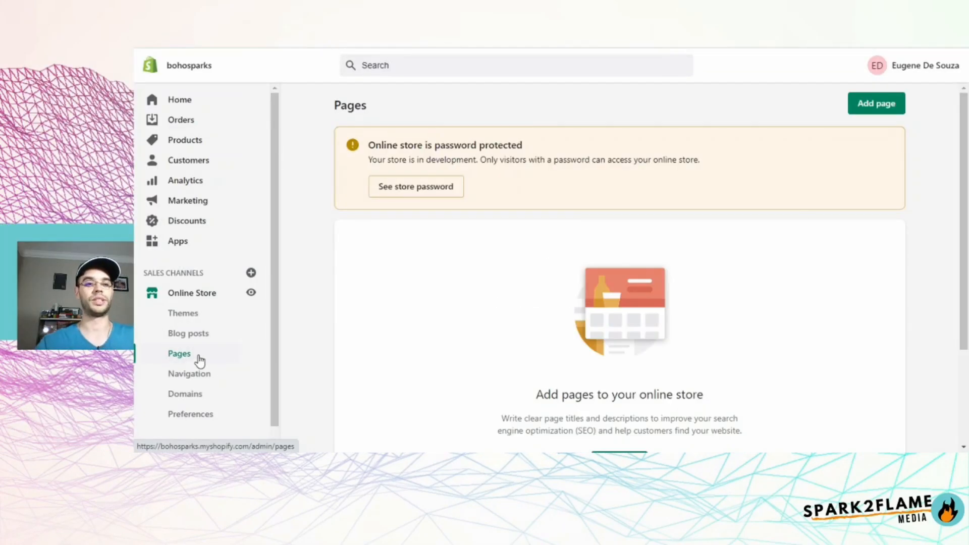
scroll(563, 354, "down", 2)
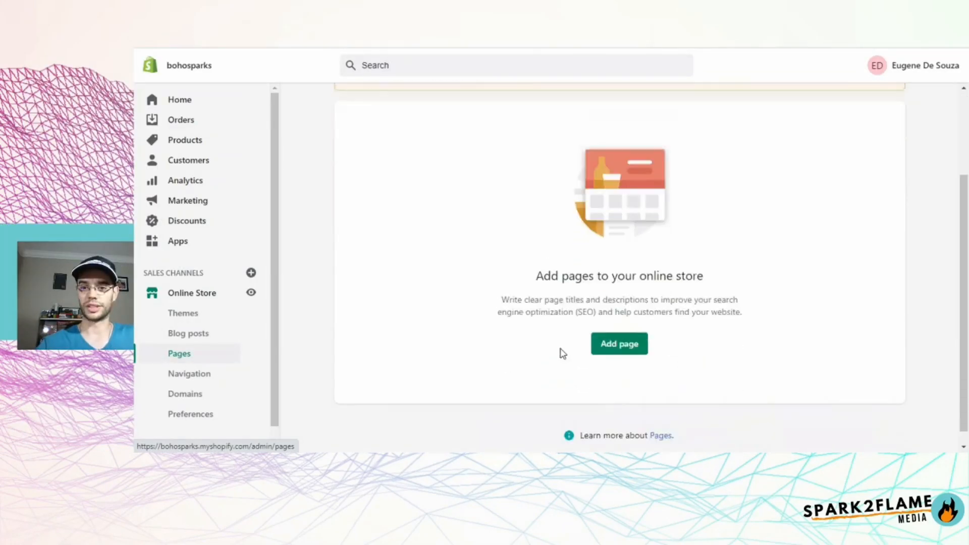
scroll(561, 354, "down", 1)
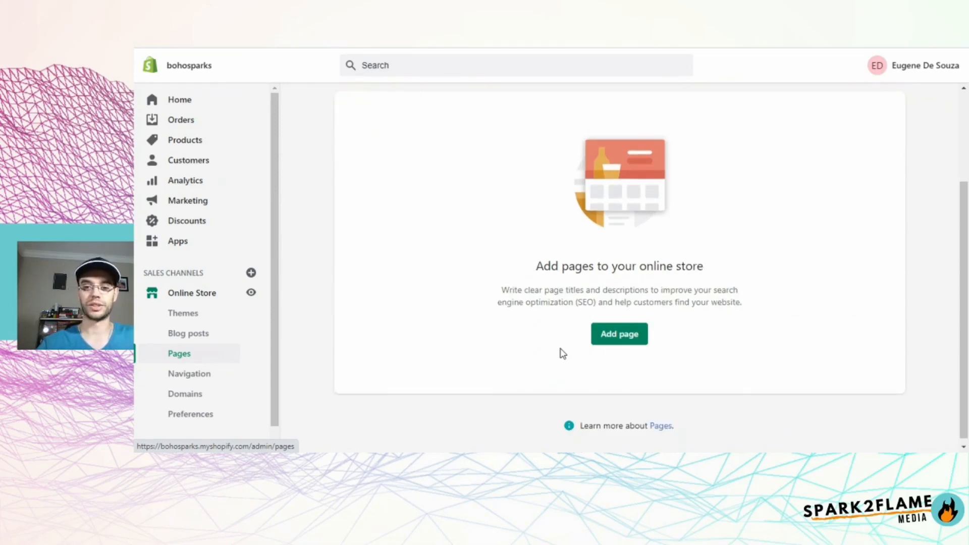
left_click(622, 337)
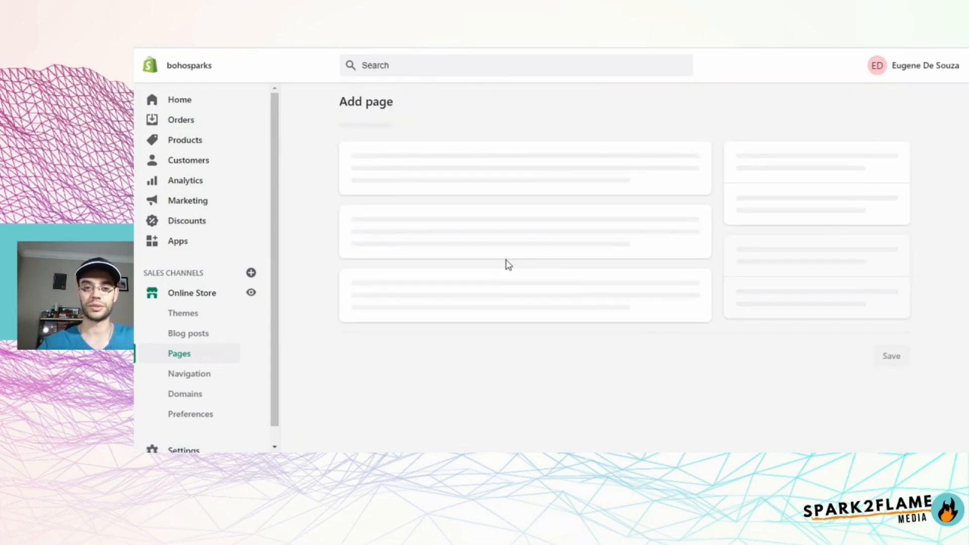
left_click(386, 164)
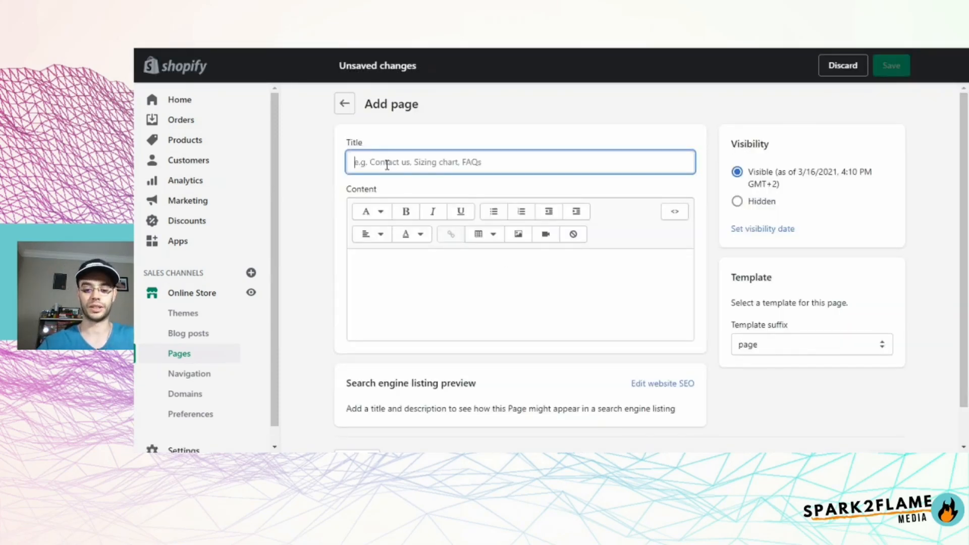
type("About Us")
scroll(887, 242, "down", 1)
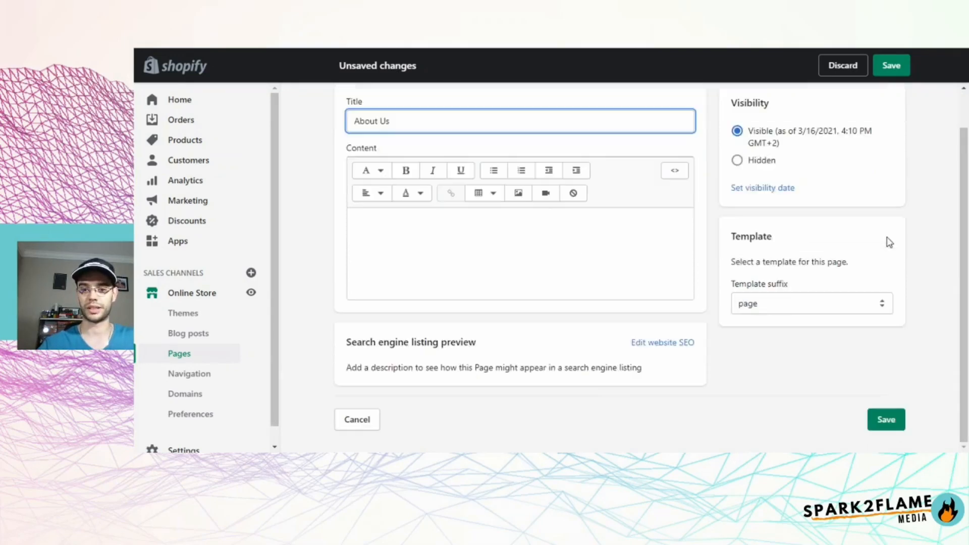
scroll(890, 237, "up", 1)
left_click(898, 71)
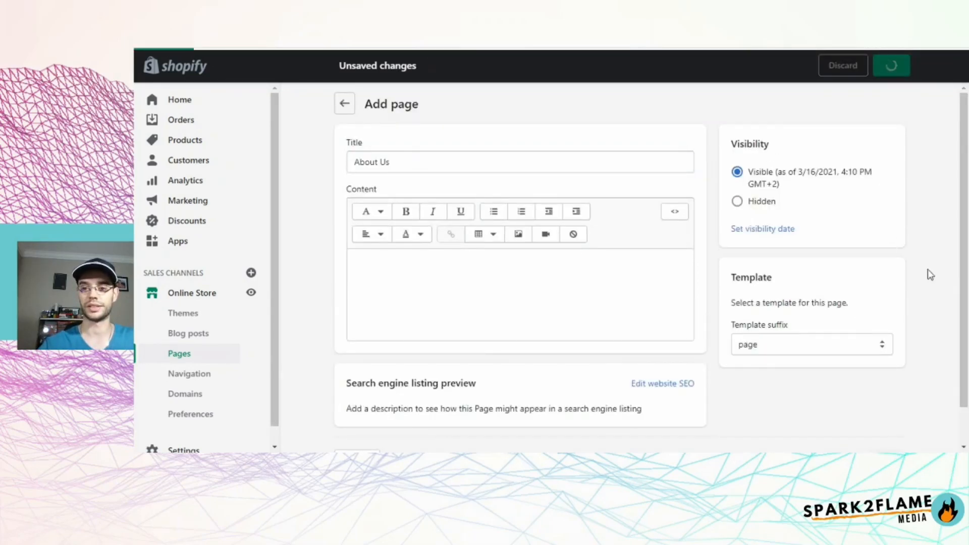
left_click(453, 165)
type("FAQ's")
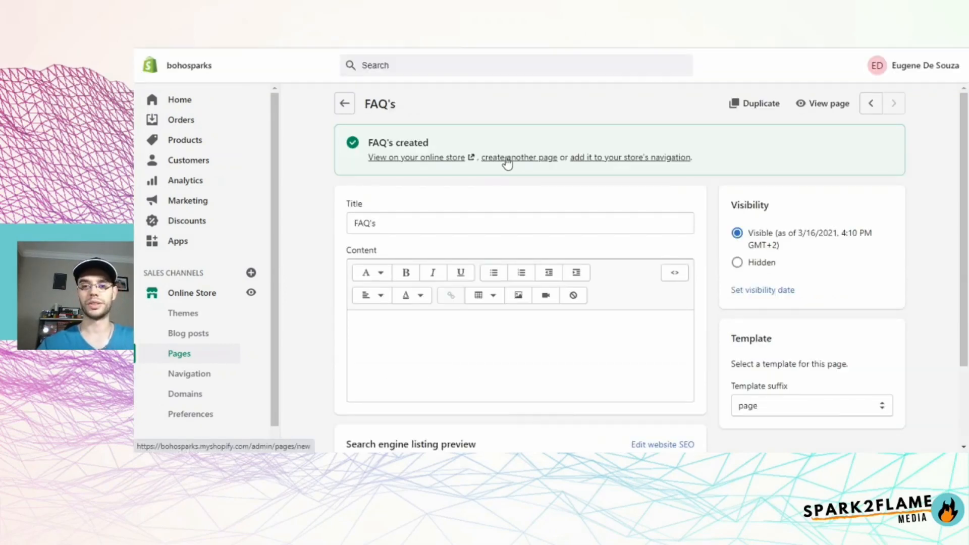
Create another page titled "Contact Us", assign it the page.contact template and save it
left_click(507, 160)
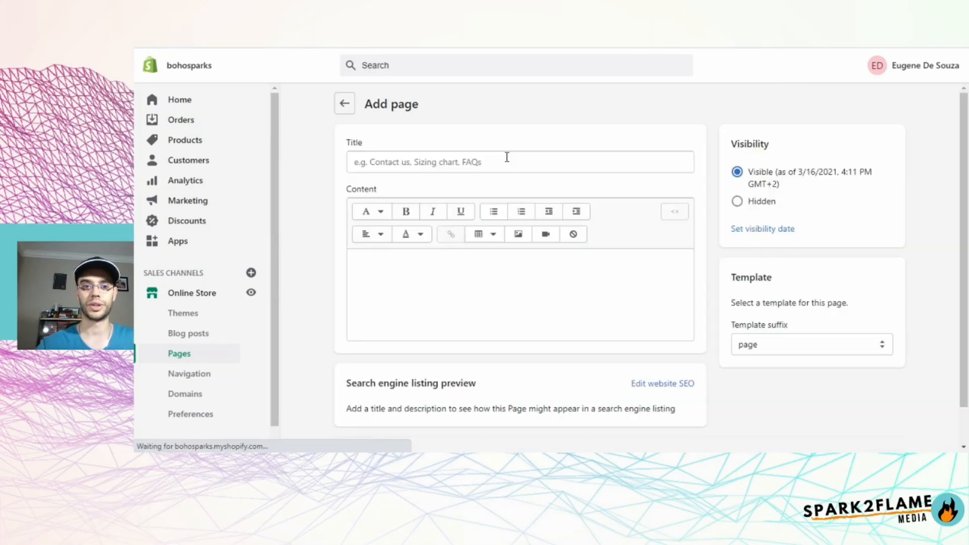
left_click(399, 162)
type("Contact Us")
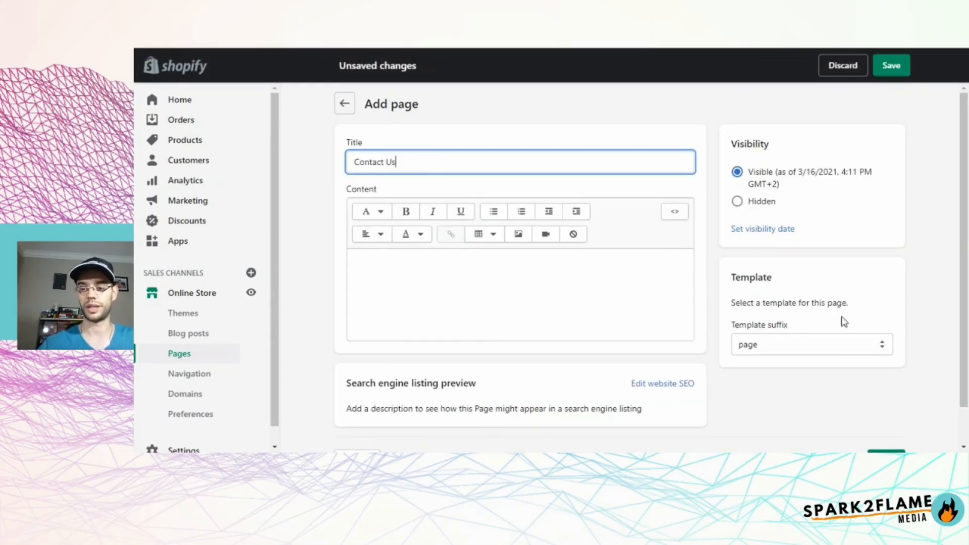
left_click(862, 348)
scroll(807, 303, "down", 1)
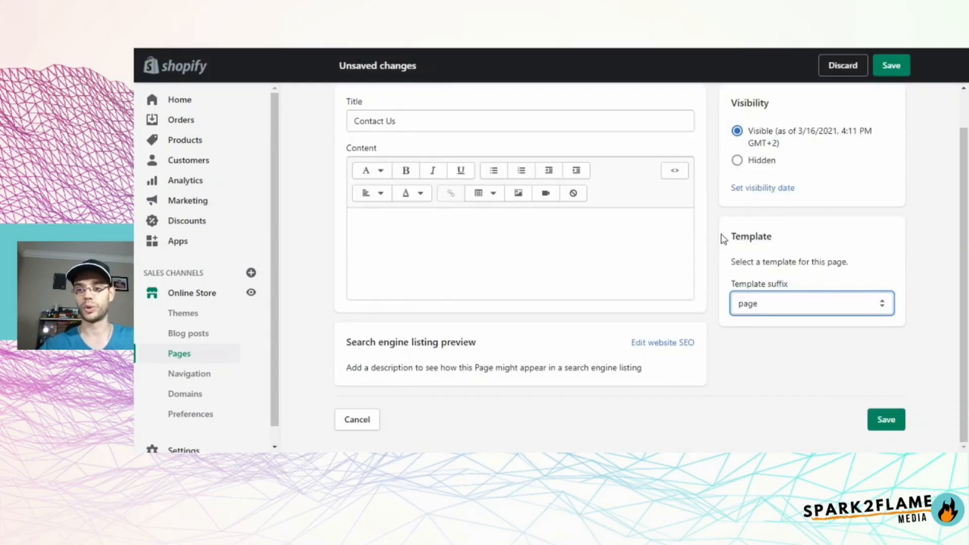
left_click(878, 309)
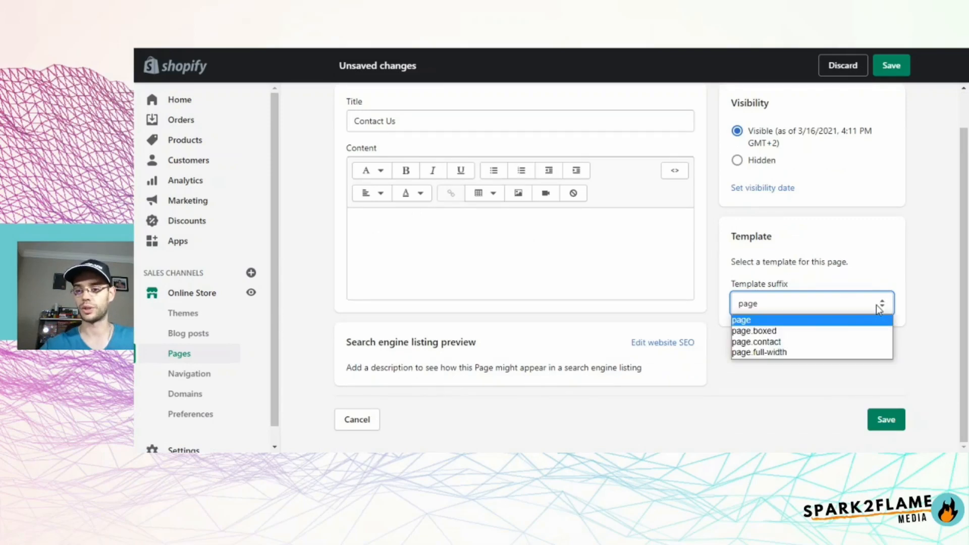
left_click(848, 343)
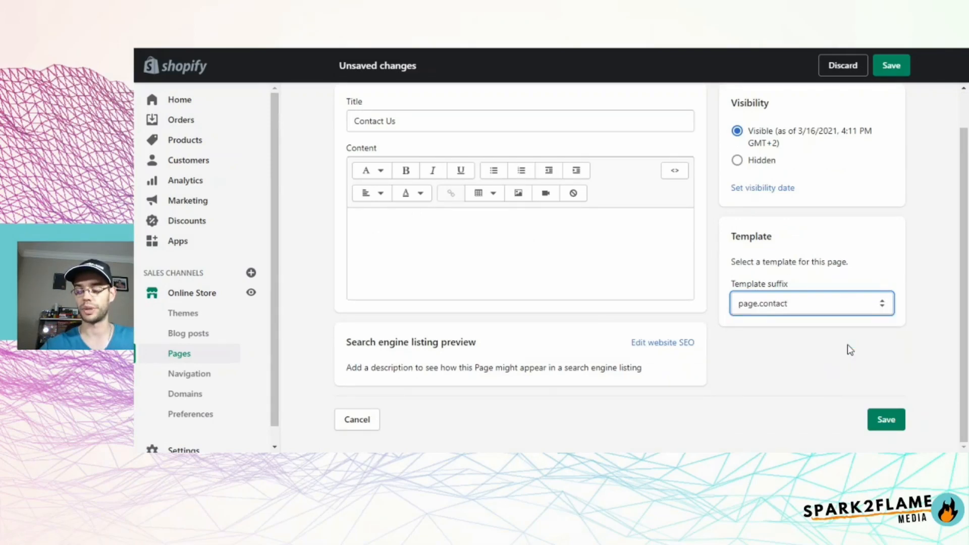
left_click(887, 420)
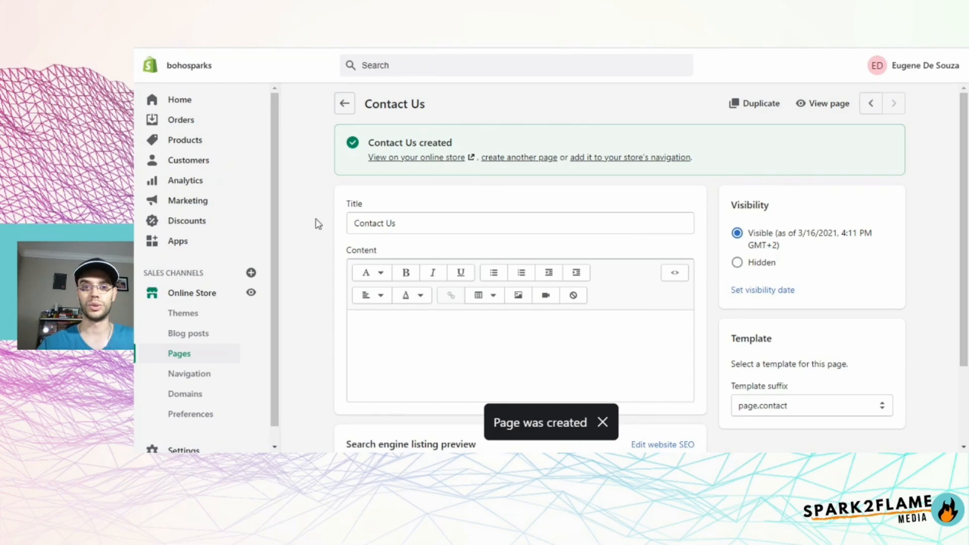
View the Contact Us page on the online store, look through its contact form, and return to the admin
left_click(405, 158)
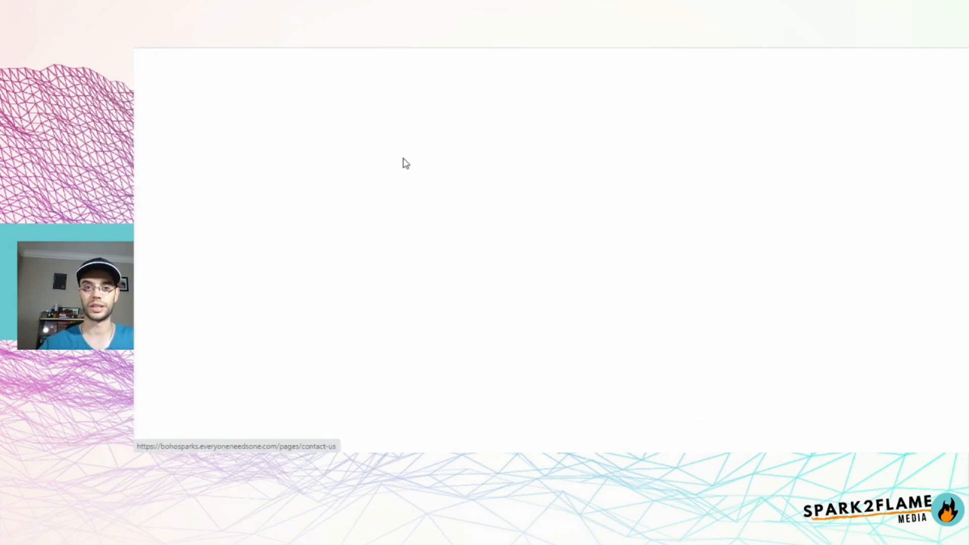
scroll(256, 329, "down", 3)
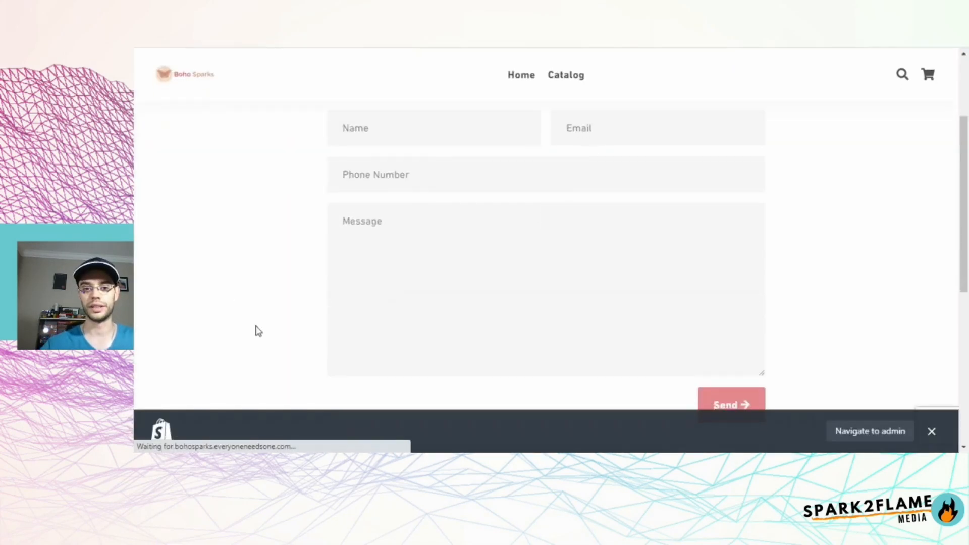
left_click(931, 430)
scroll(429, 400, "up", 3)
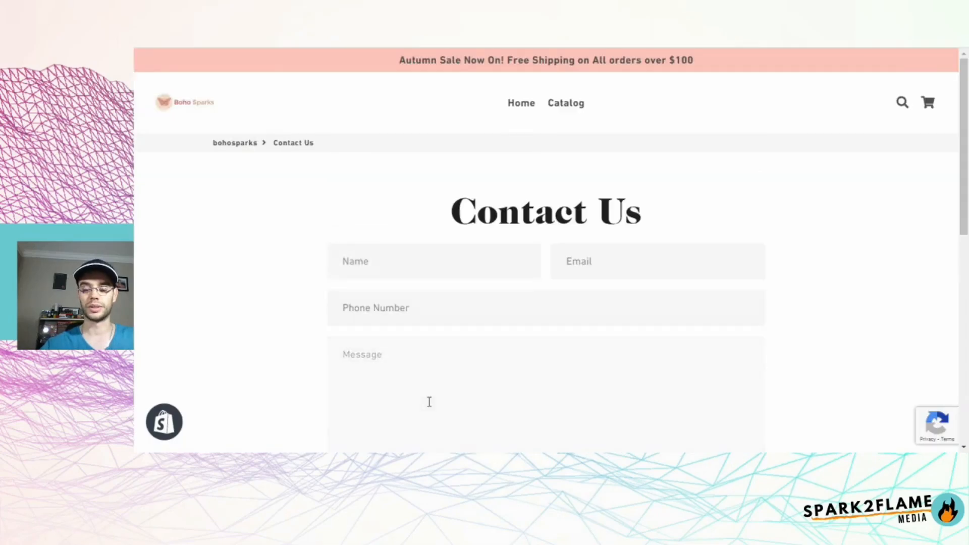
scroll(428, 400, "down", 5)
scroll(429, 401, "up", 5)
key("ctrl+w")
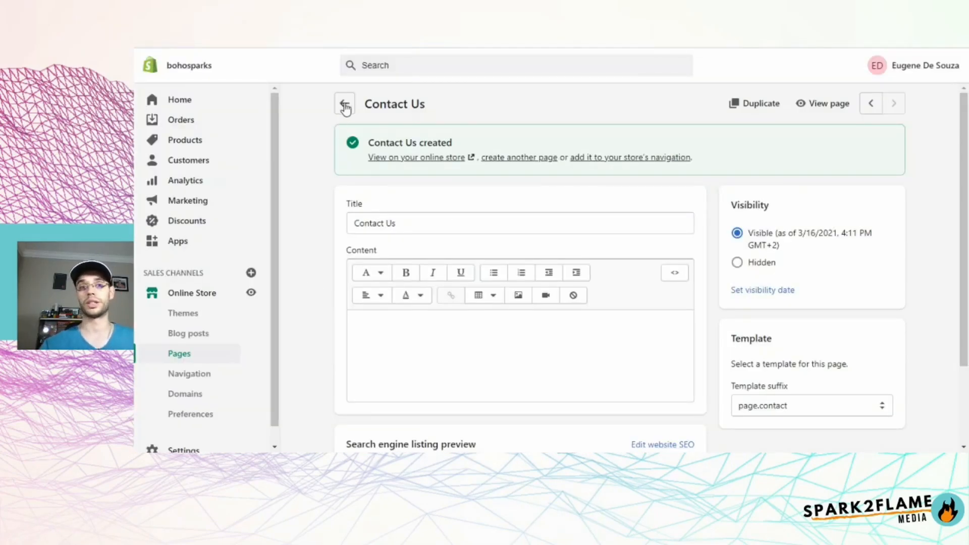
Create another page titled "Terms of Service" with the default page template
left_click(512, 157)
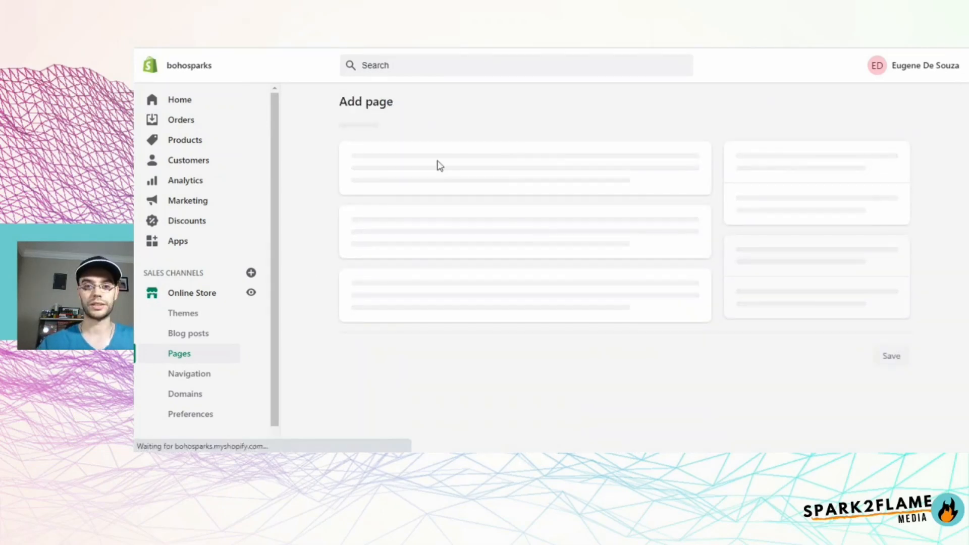
left_click(407, 163)
type("Terms of Service")
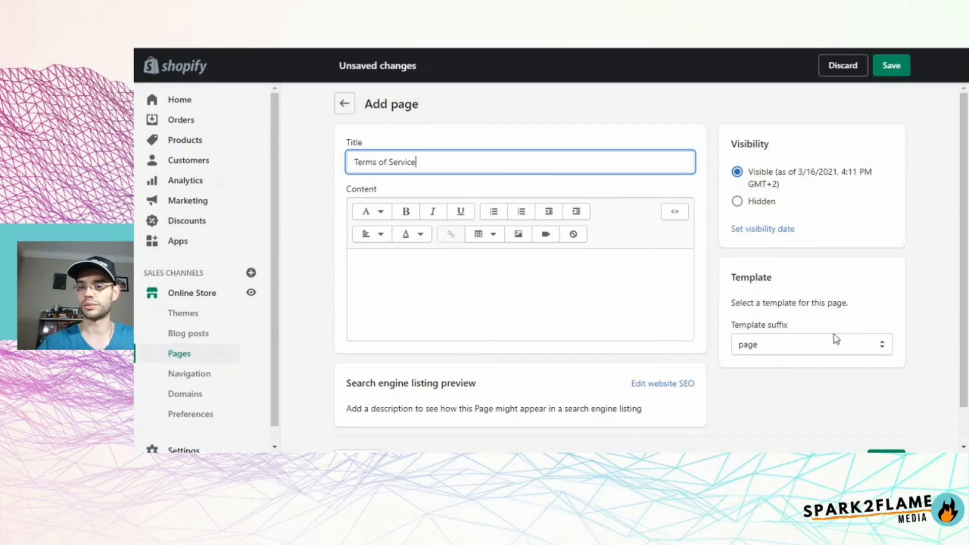
Create and save a page titled "Refund Policy" with the default page template
triple_click(401, 162)
type("Refund Policy")
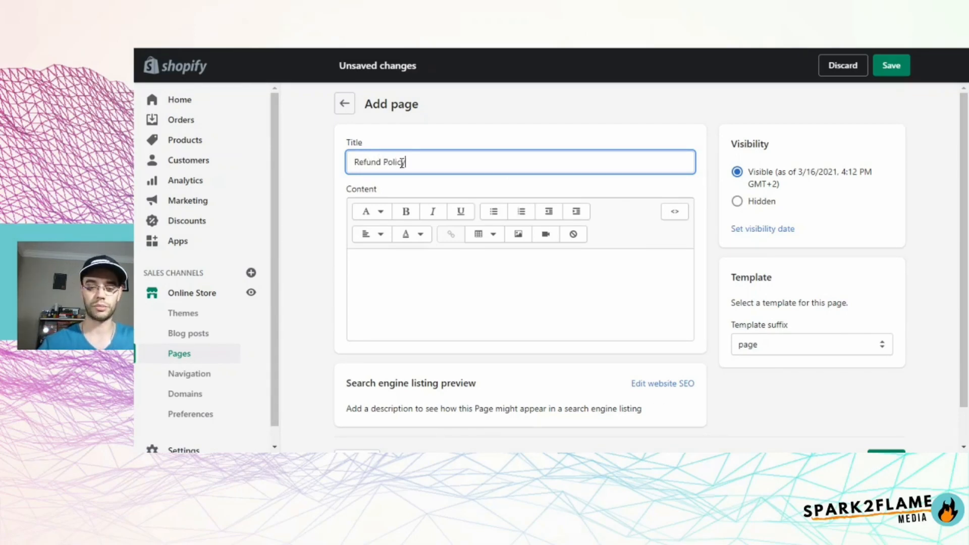
left_click(892, 67)
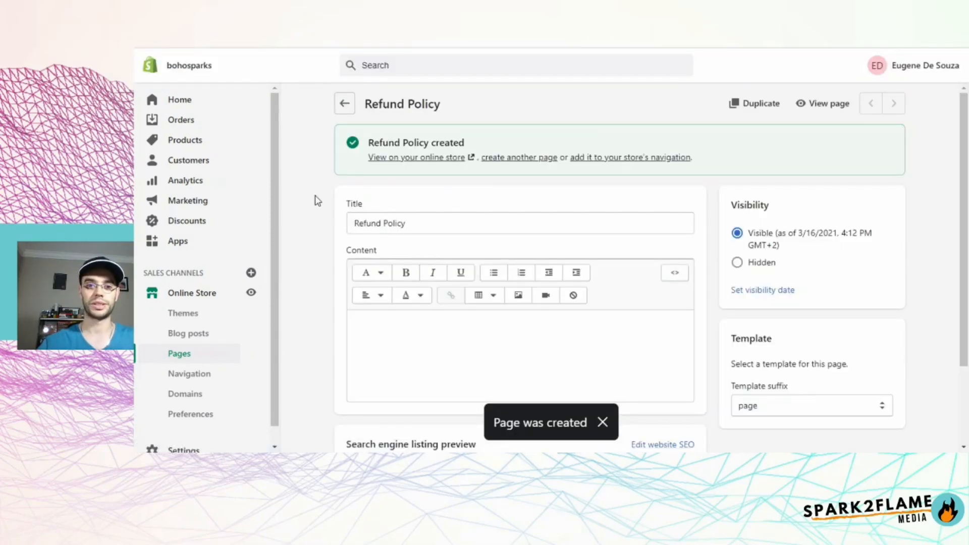
Create and save another page titled "Privacy Policy" with the default page template
left_click(508, 158)
left_click(427, 163)
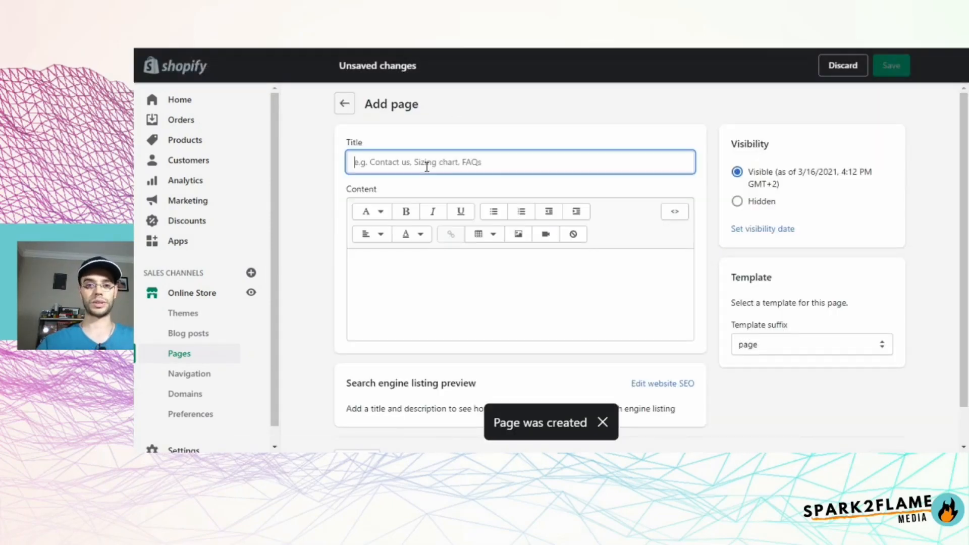
type("Privacy")
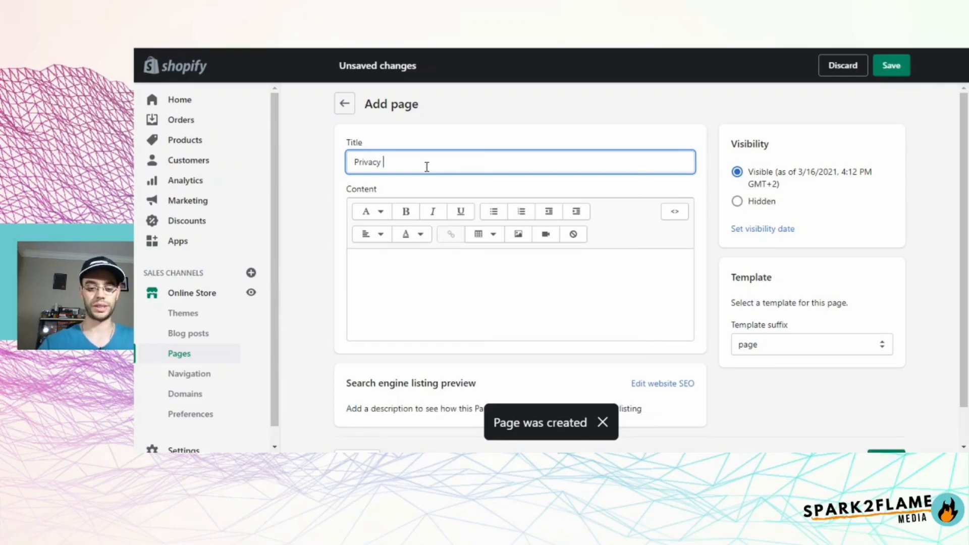
type(" Policy")
key("Return")
scroll(303, 315, "down", 2)
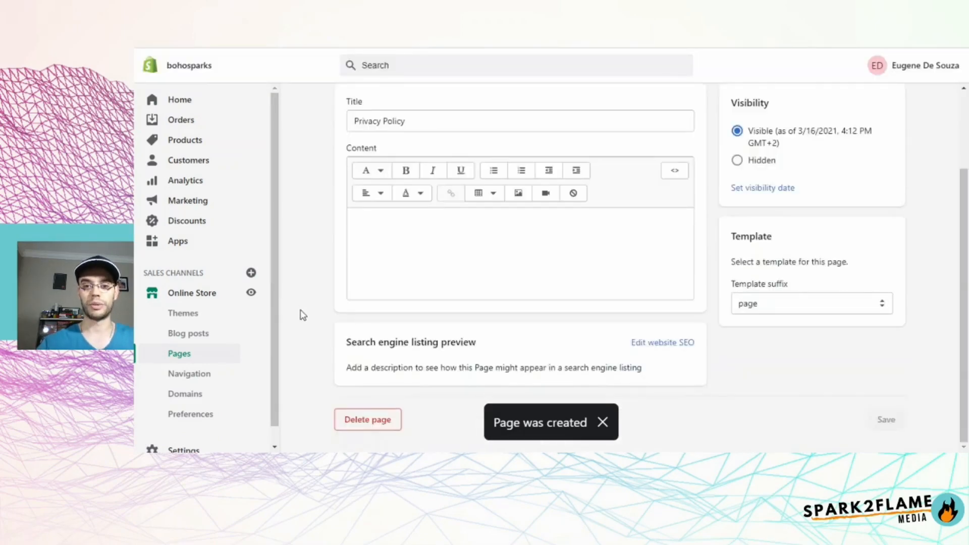
scroll(302, 316, "up", 2)
Return to the store's list of pages and check the pages that have been created
left_click(179, 354)
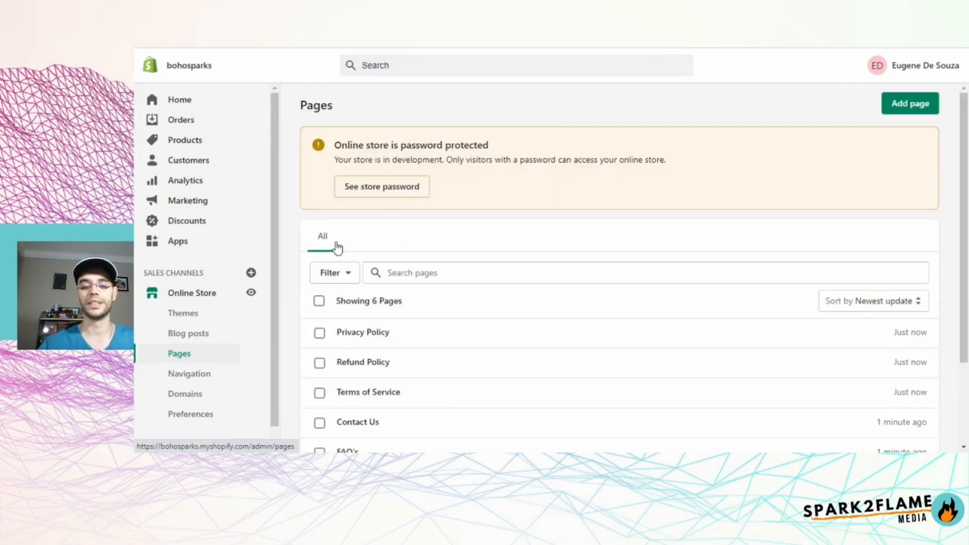
scroll(522, 368, "down", 3)
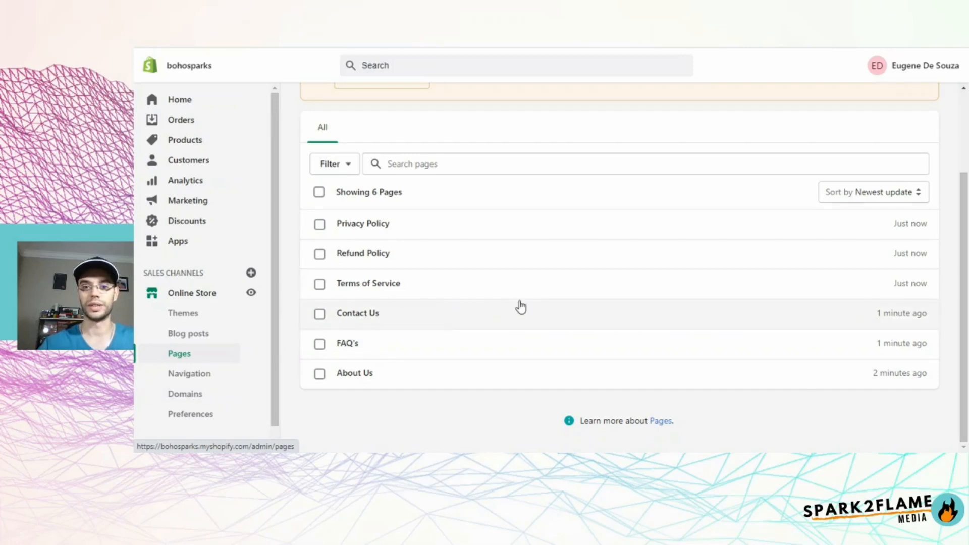
scroll(521, 306, "up", 3)
Open the Legal section of the store settings and look through its policy fields
scroll(223, 297, "down", 1)
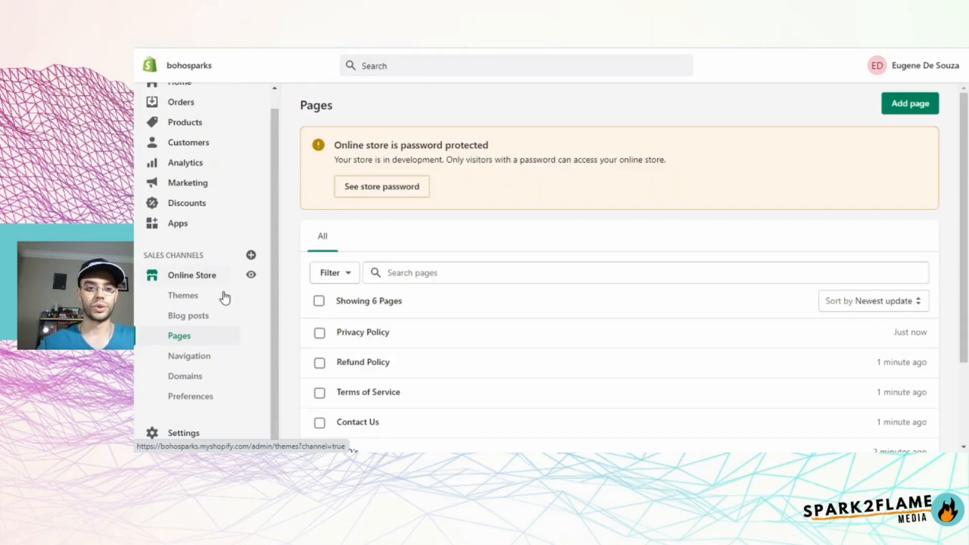
left_click(200, 432)
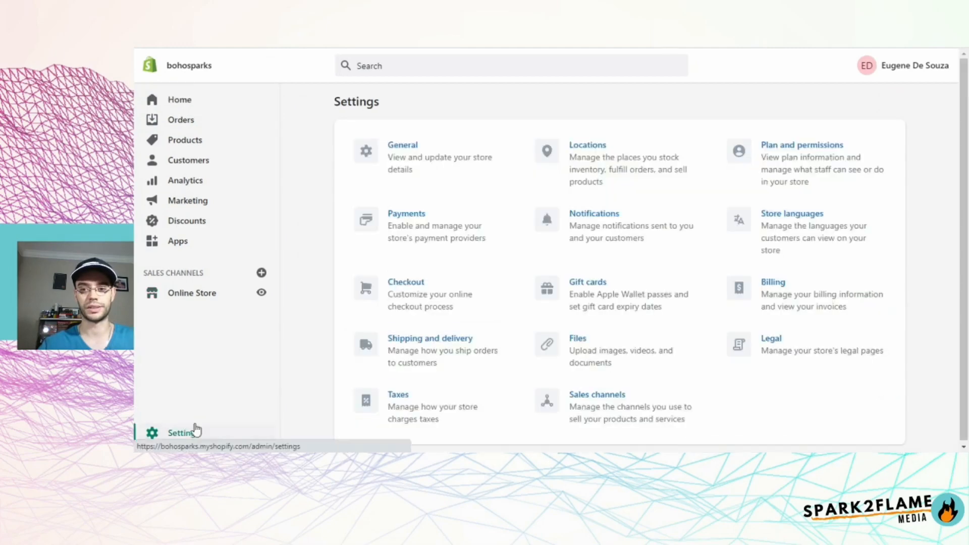
left_click(784, 351)
scroll(480, 351, "down", 8)
scroll(480, 351, "up", 8)
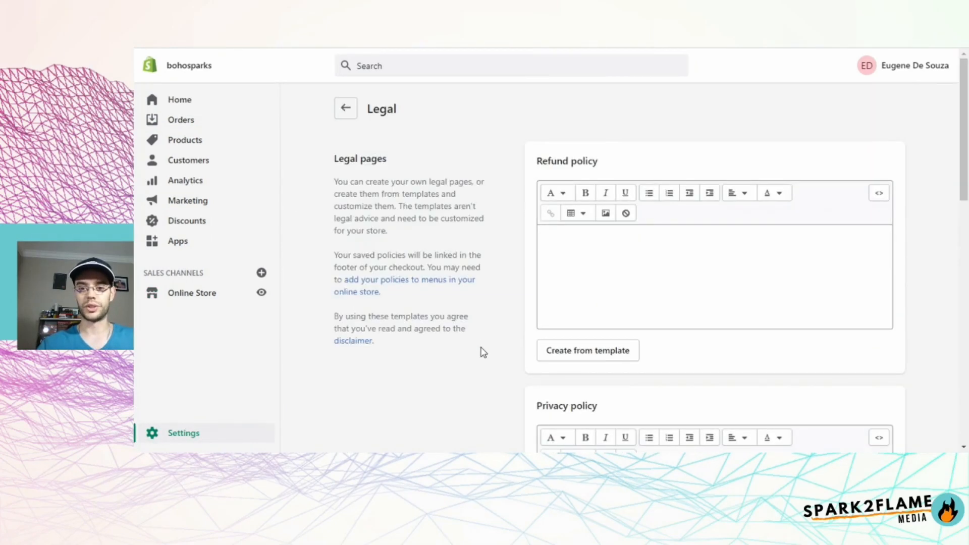
Generate the refund policy from Shopify's template and read through its exceptions, exchanges and refunds clauses
left_click(600, 352)
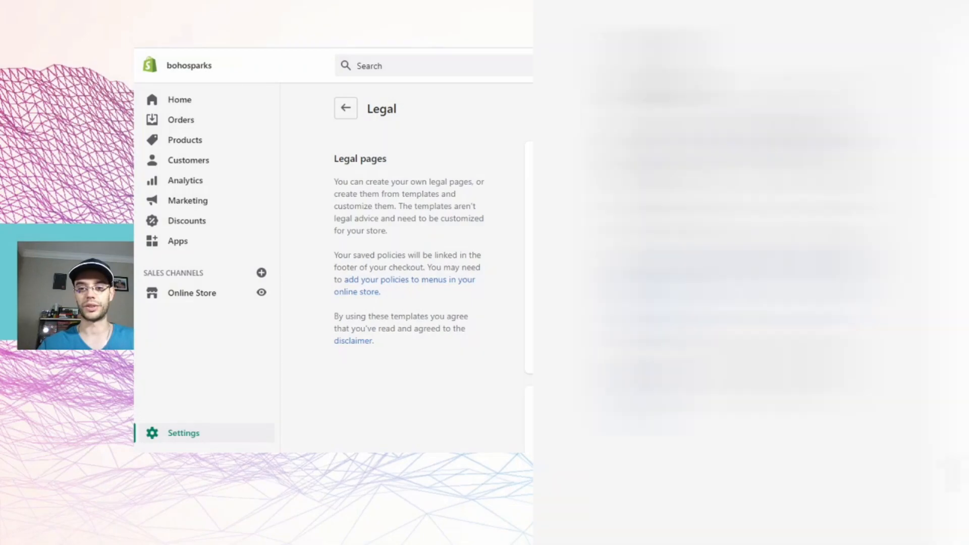
scroll(487, 342, "down", 2)
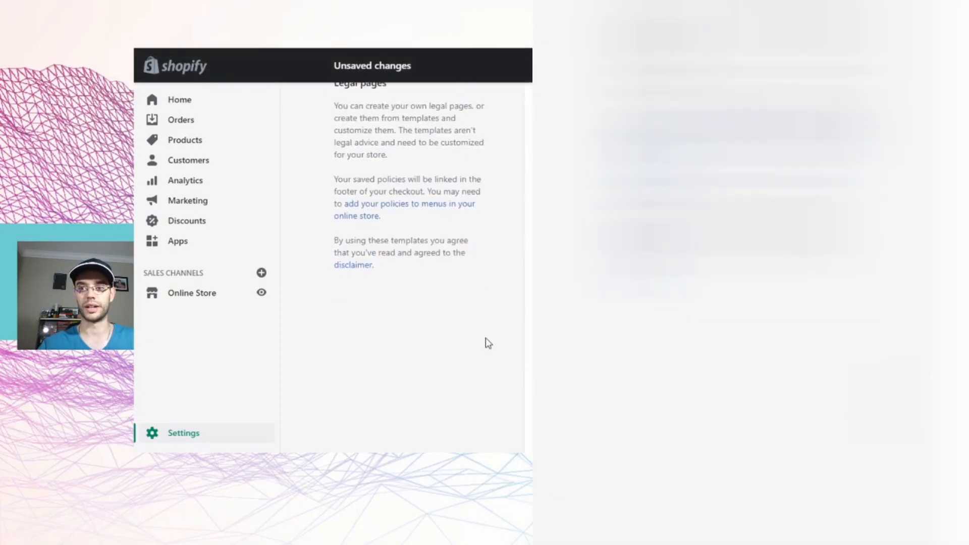
scroll(676, 252, "down", 1)
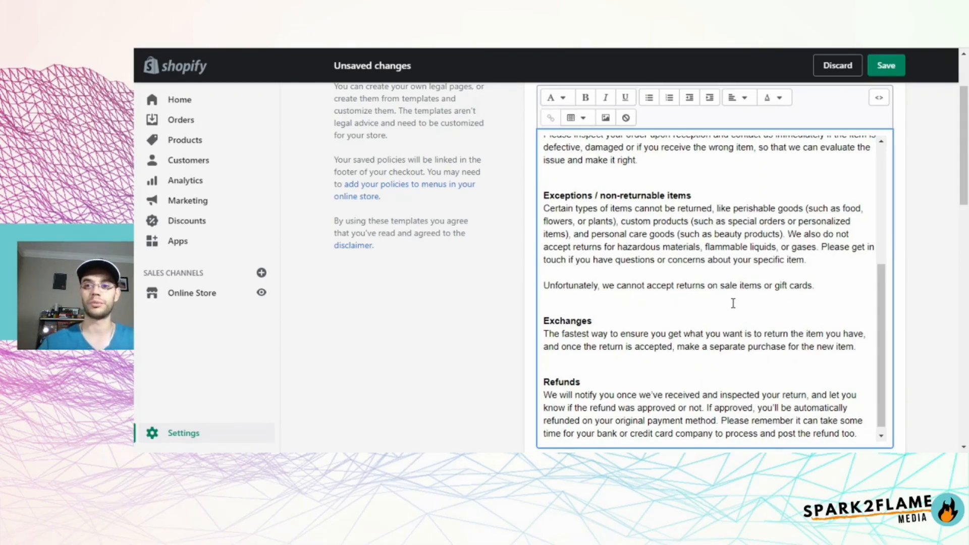
scroll(929, 302, "down", 1)
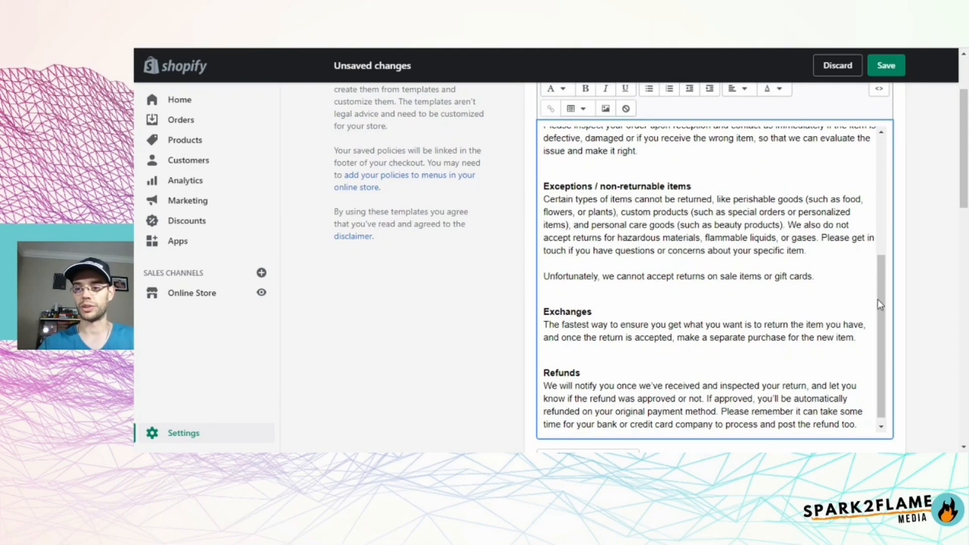
scroll(880, 304, "down", 1)
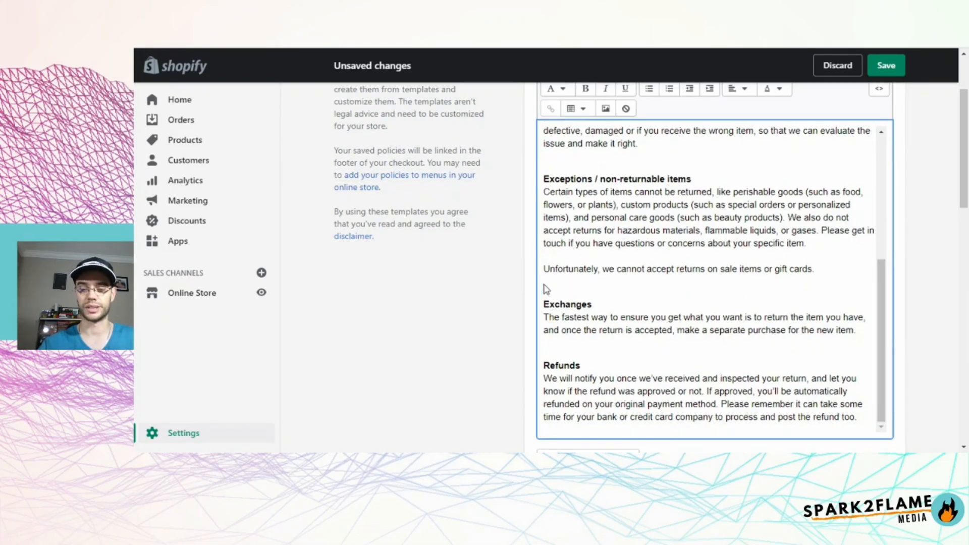
Generate the privacy policy from Shopify's template and read through its bracketed placeholders, including the customer support vendors one
scroll(508, 244, "up", 2)
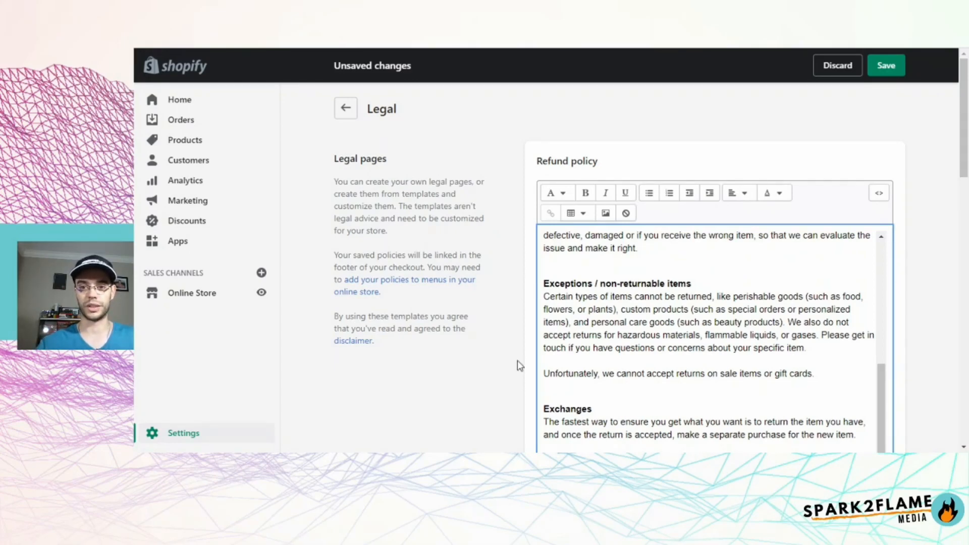
scroll(517, 360, "down", 10)
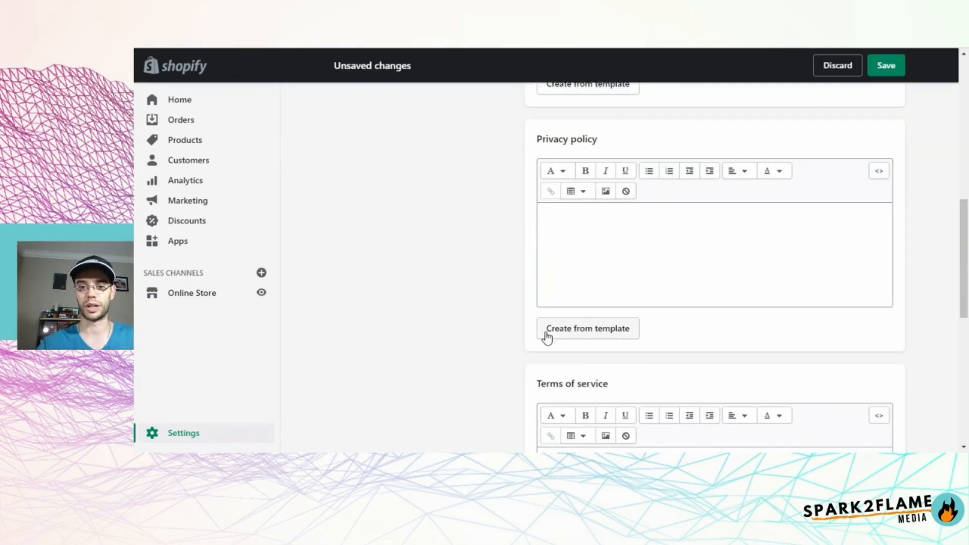
left_click(572, 332)
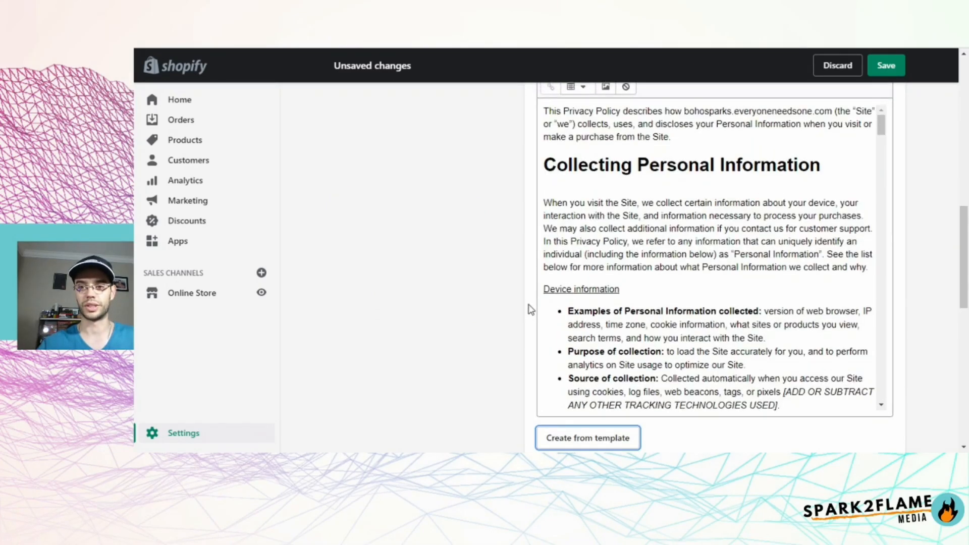
scroll(737, 270, "up", 1)
scroll(735, 266, "down", 10)
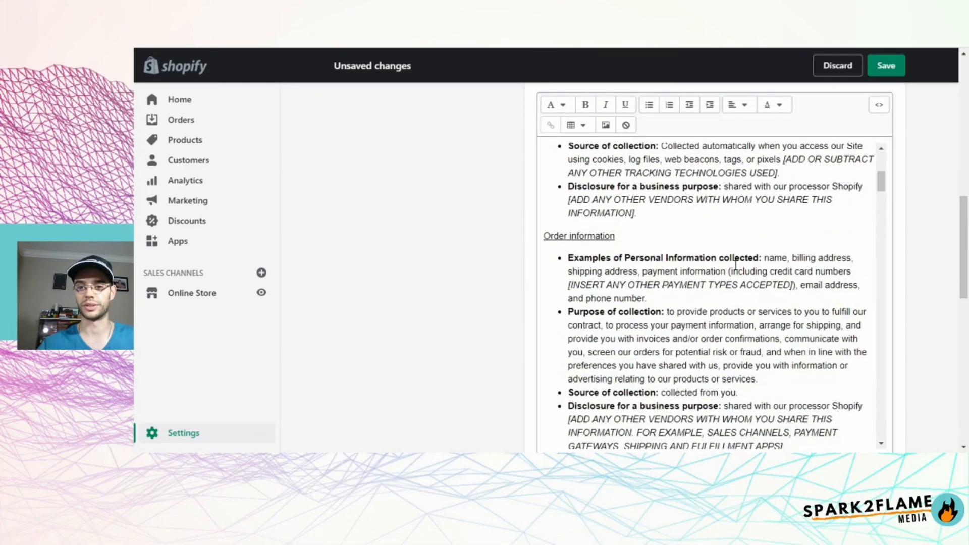
scroll(736, 265, "down", 1)
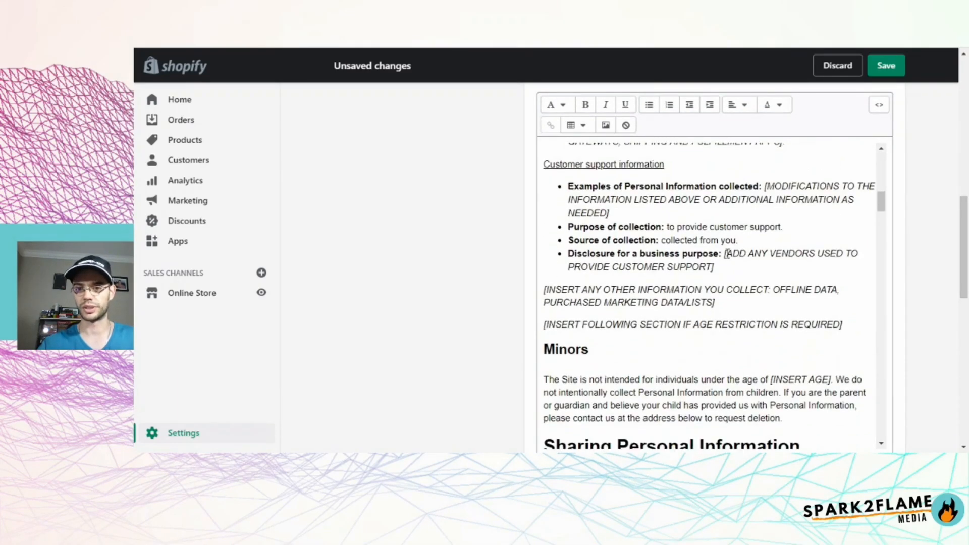
left_click_drag(732, 257, 719, 271)
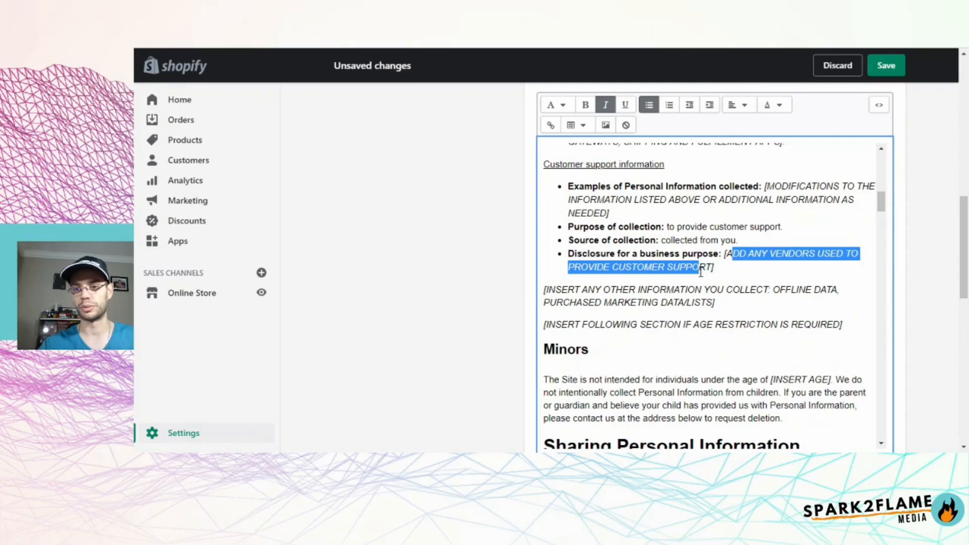
left_click(720, 302)
Generate the terms of service from Shopify's template and place the cursor in the empty shipping policy field
scroll(489, 347, "down", 8)
scroll(489, 347, "up", 2)
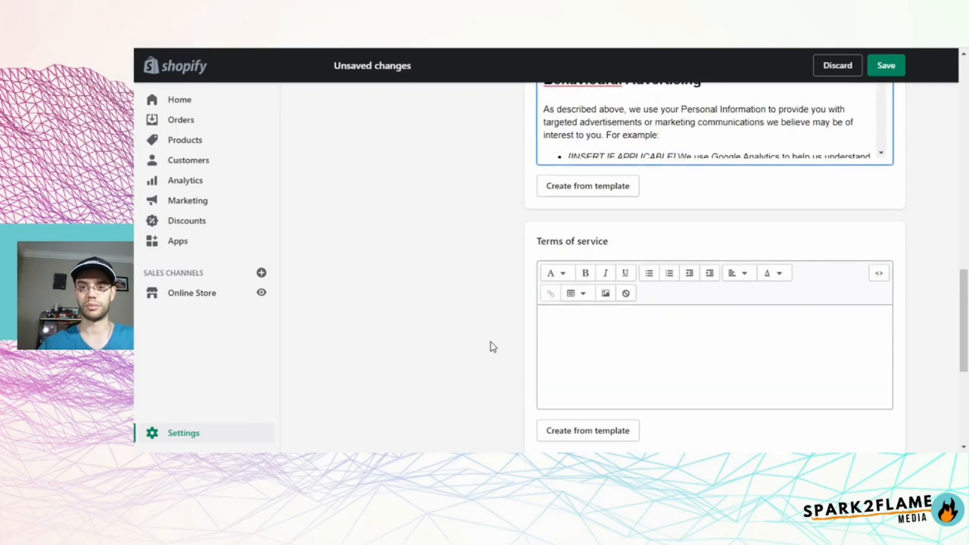
scroll(488, 346, "down", 1)
left_click(571, 379)
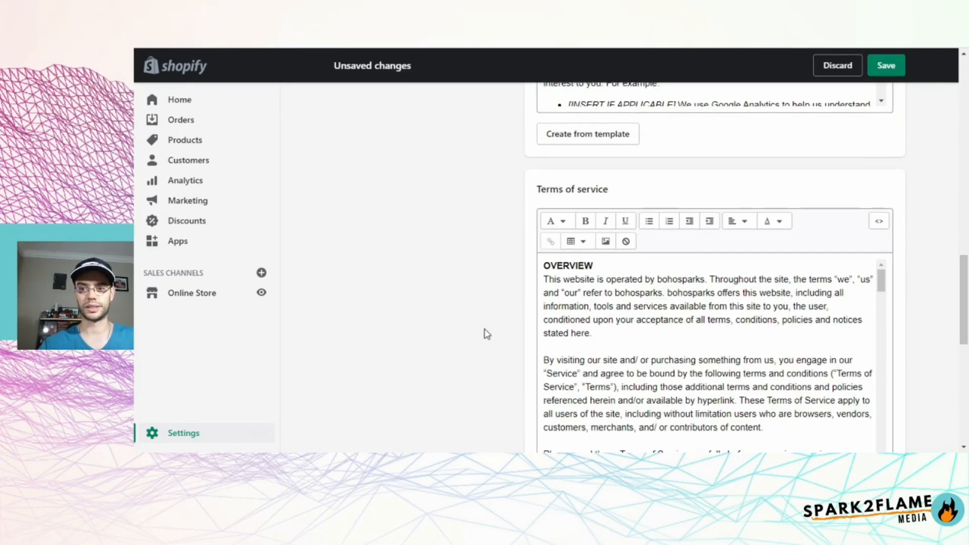
scroll(486, 333, "down", 3)
scroll(843, 387, "down", 2)
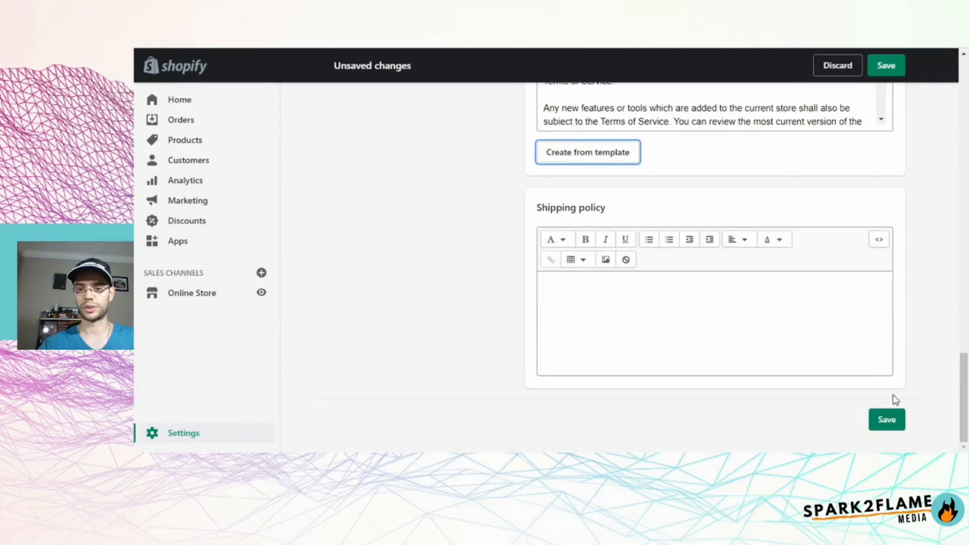
left_click(560, 282)
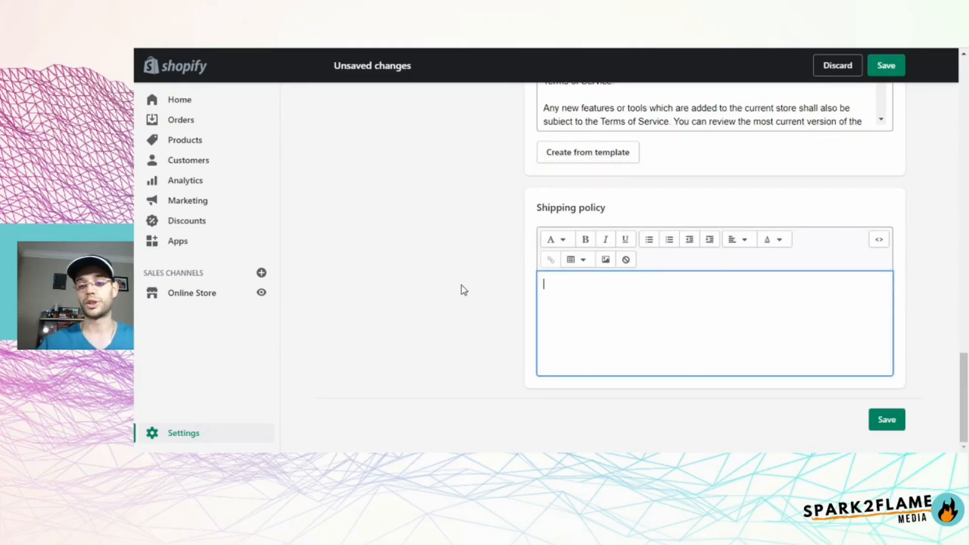
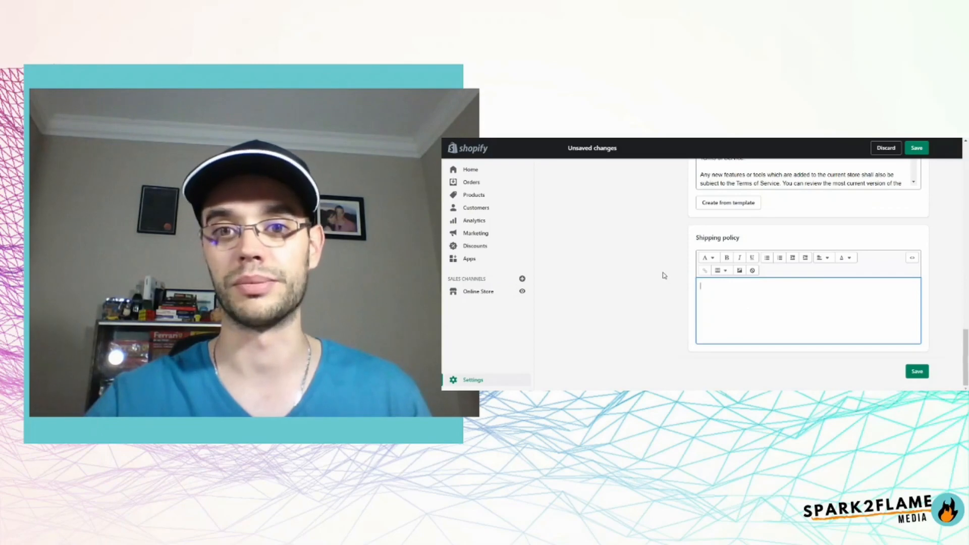
Select the entire terms of service text and go to the online store's list of pages
scroll(664, 275, "up", 4)
scroll(777, 272, "up", 1)
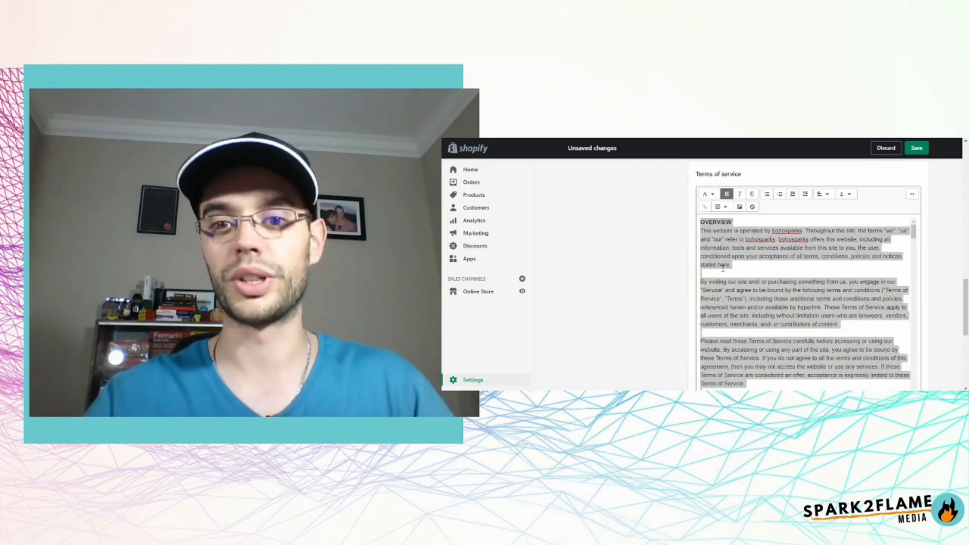
left_click(735, 251)
key("ctrl+a")
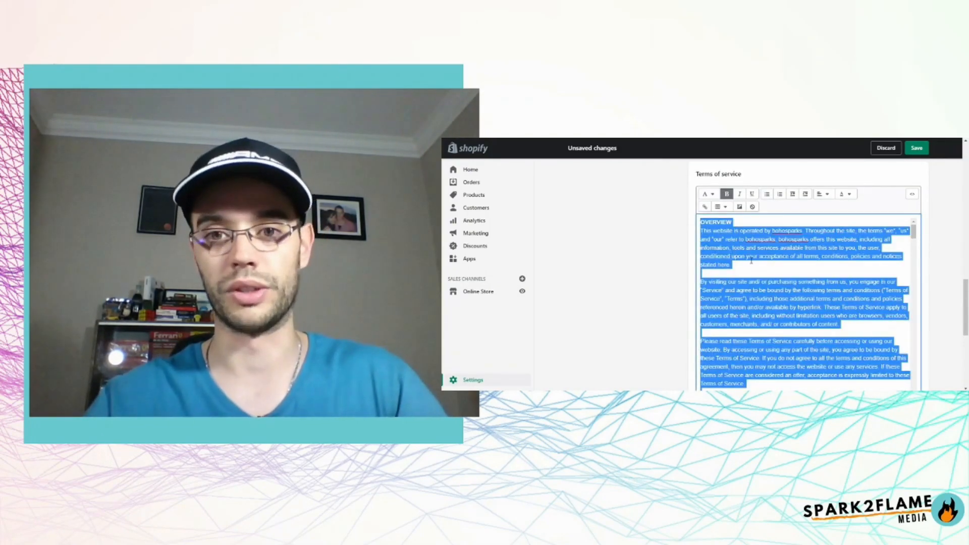
left_click(474, 293)
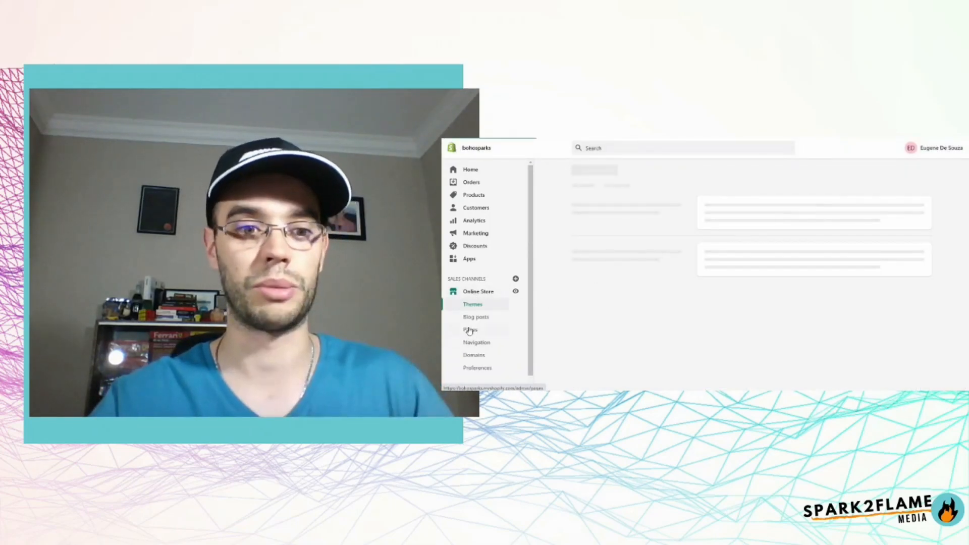
left_click(469, 331)
left_click(648, 335)
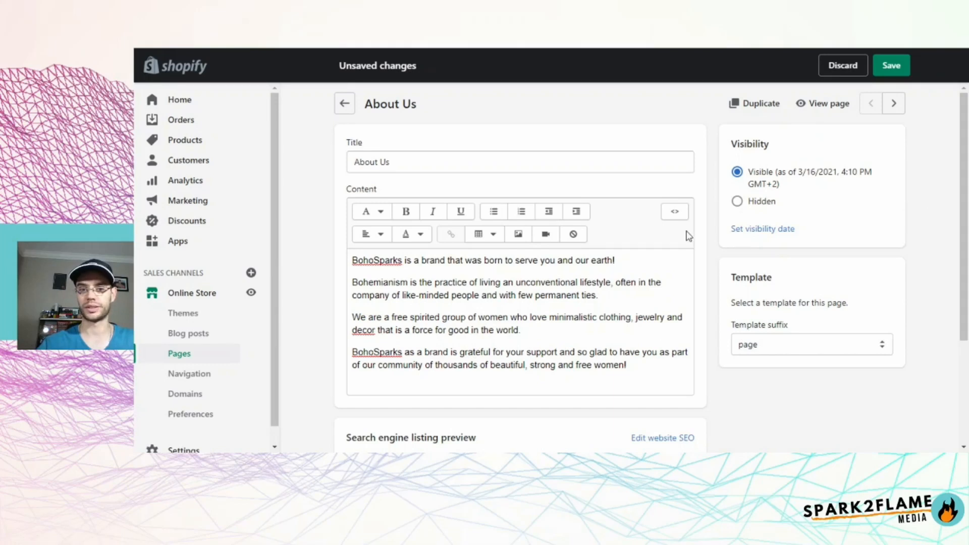
Save the About Us page with its brand text and check its search engine listing preview
left_click(893, 69)
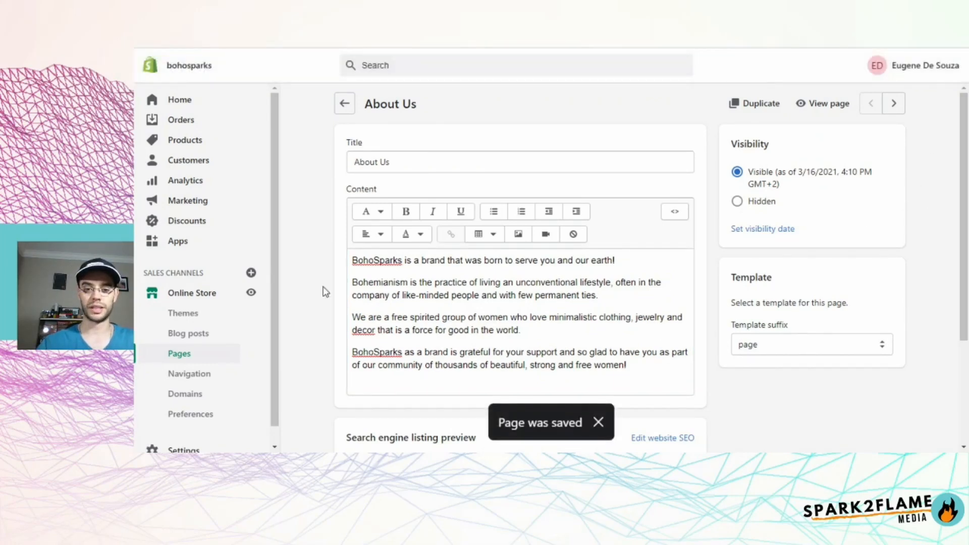
scroll(326, 292, "down", 2)
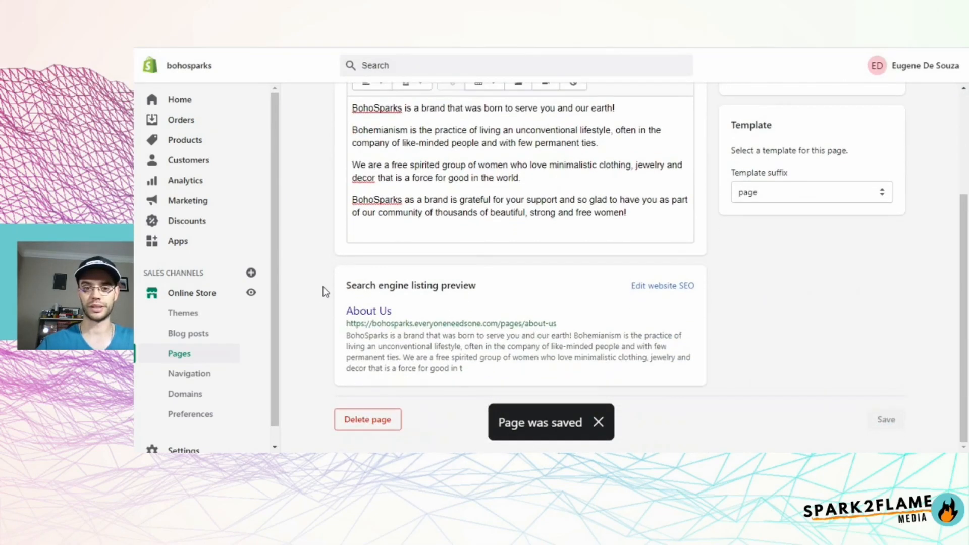
scroll(325, 291, "up", 2)
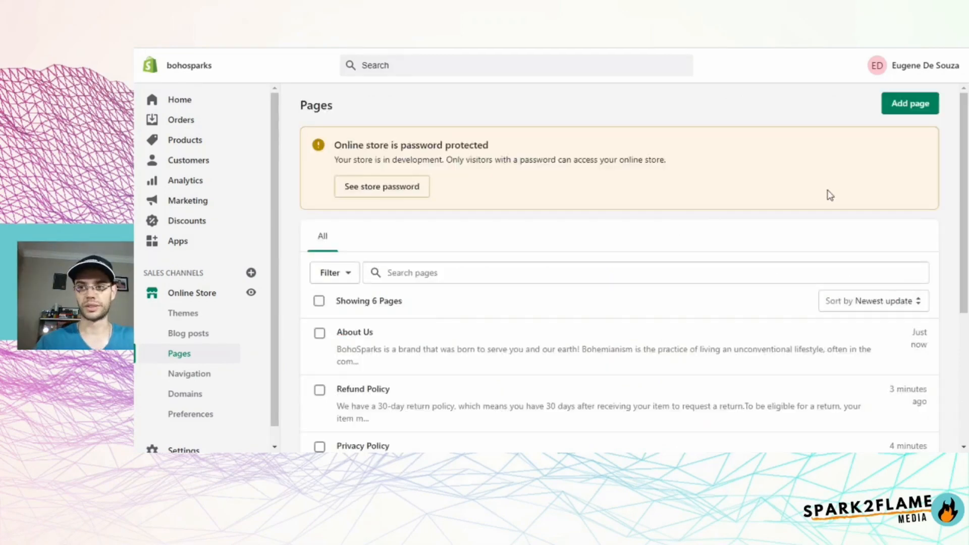
Create a page titled "Shipping Policy", paste the prepared policy text as its content and save it
left_click(909, 103)
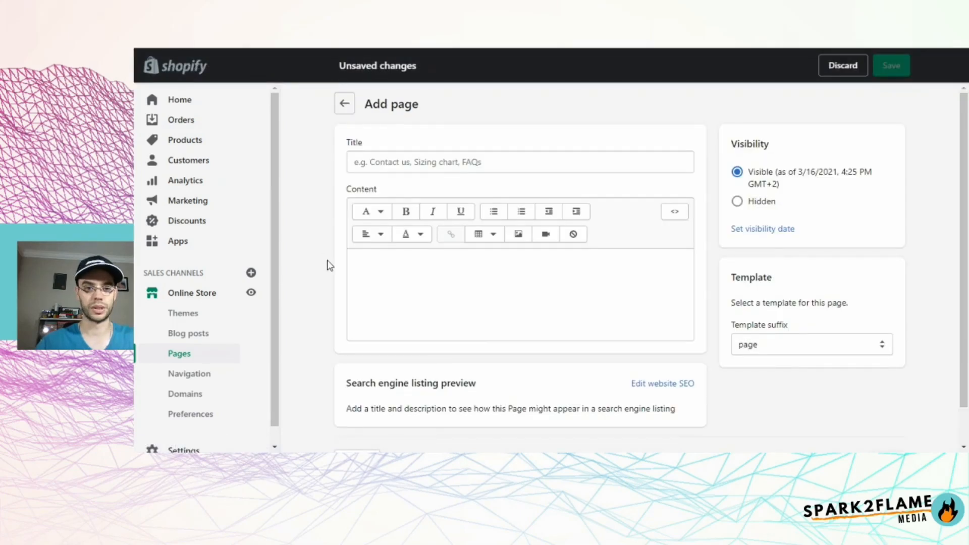
left_click(378, 162)
type("Shipping Policy")
left_click(448, 267)
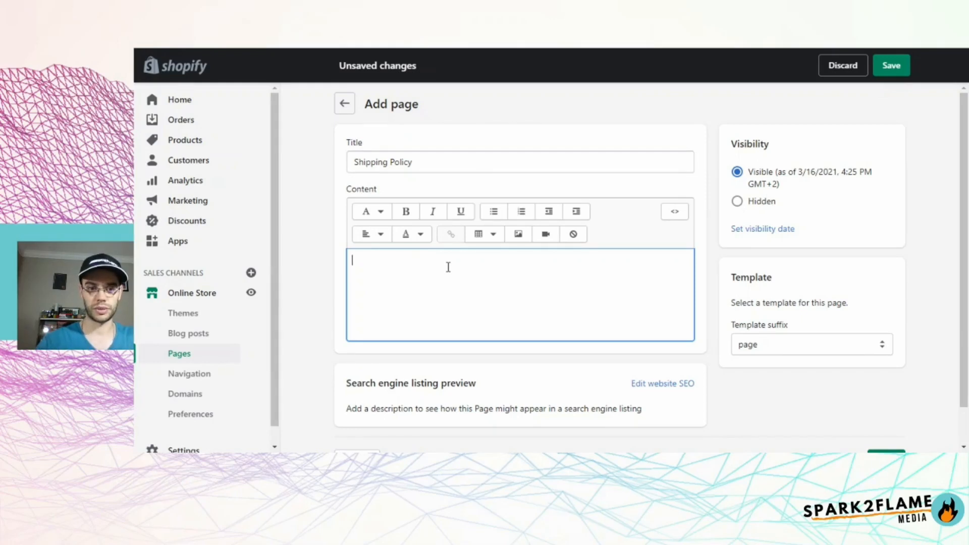
key("ctrl+v")
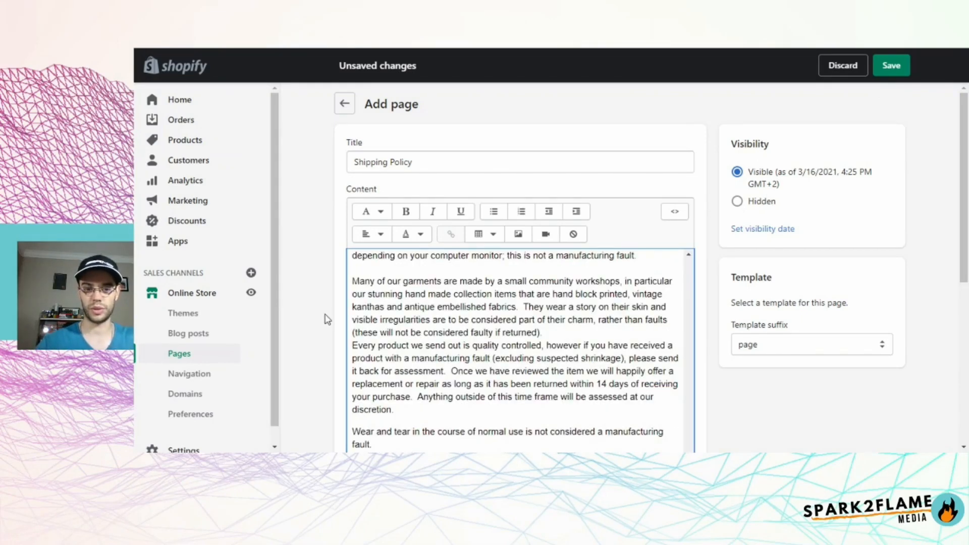
scroll(744, 352, "down", 2)
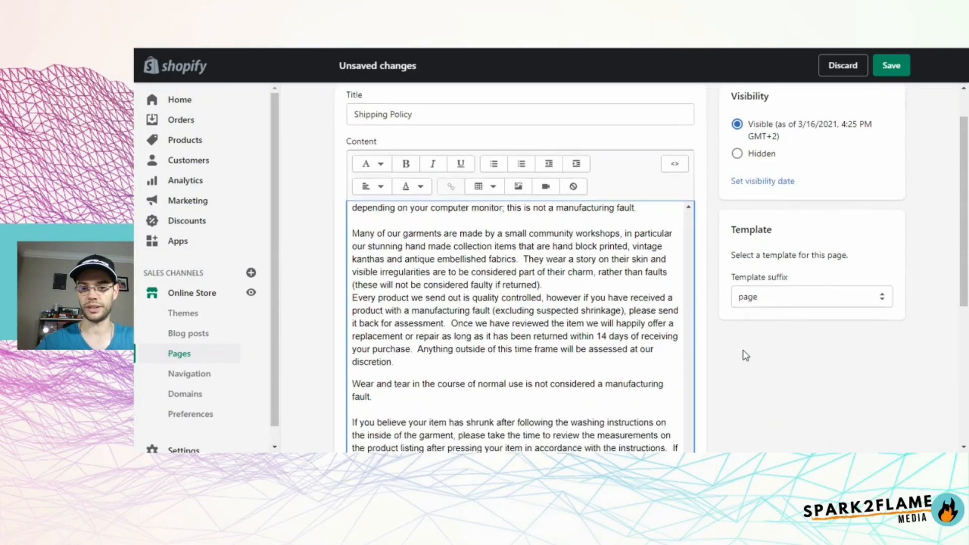
scroll(744, 352, "up", 2)
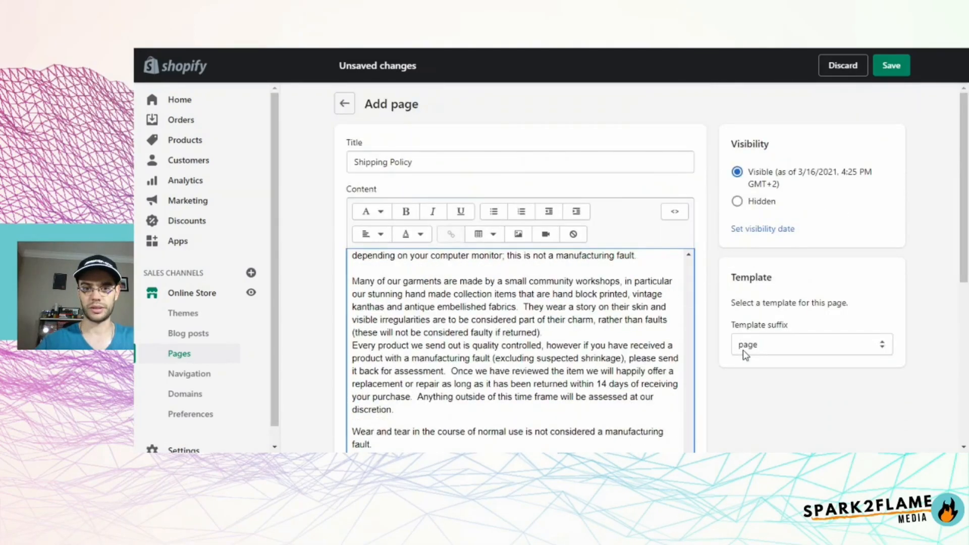
left_click(891, 65)
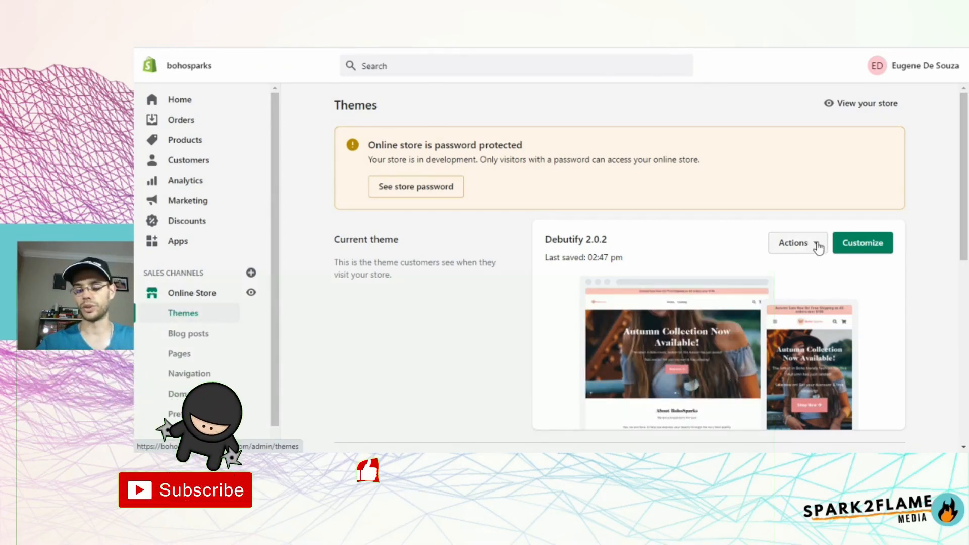
Open the Debutify 2.0.2 theme for customizing and look through the available page templates and the home page preview
left_click(864, 243)
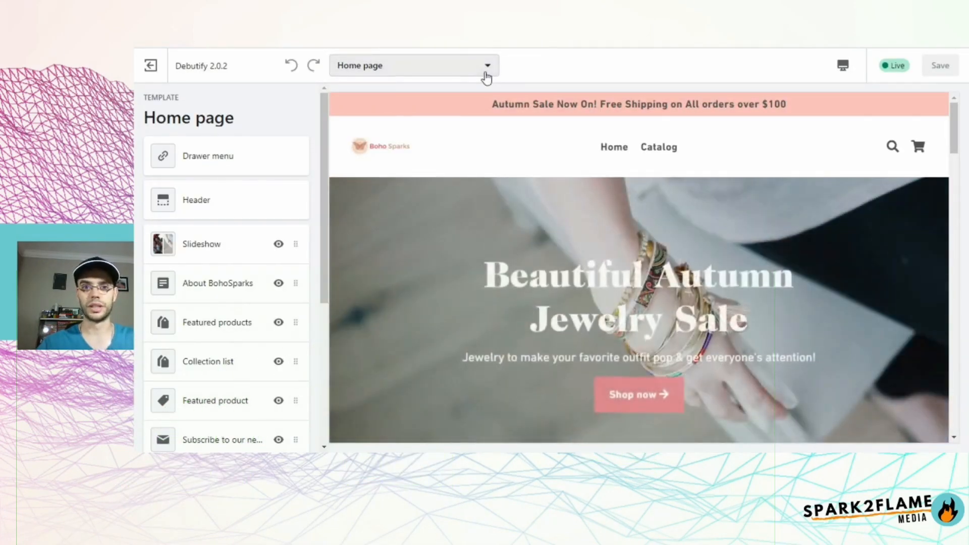
left_click(485, 76)
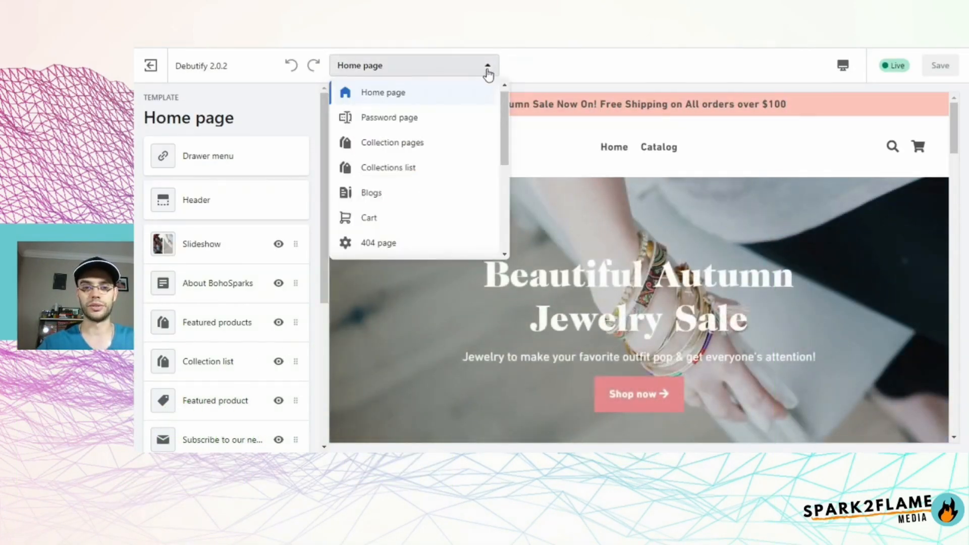
scroll(433, 169, "down", 5)
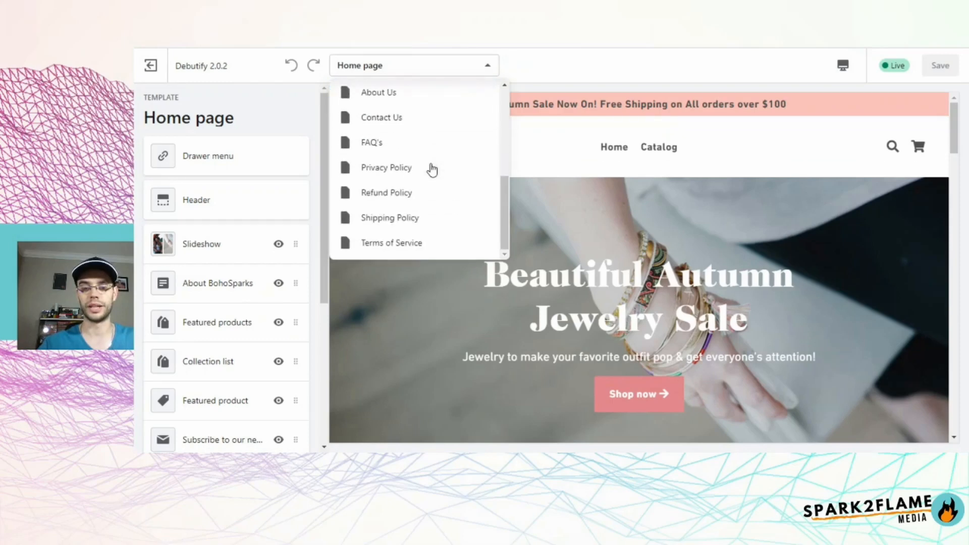
scroll(432, 169, "up", 5)
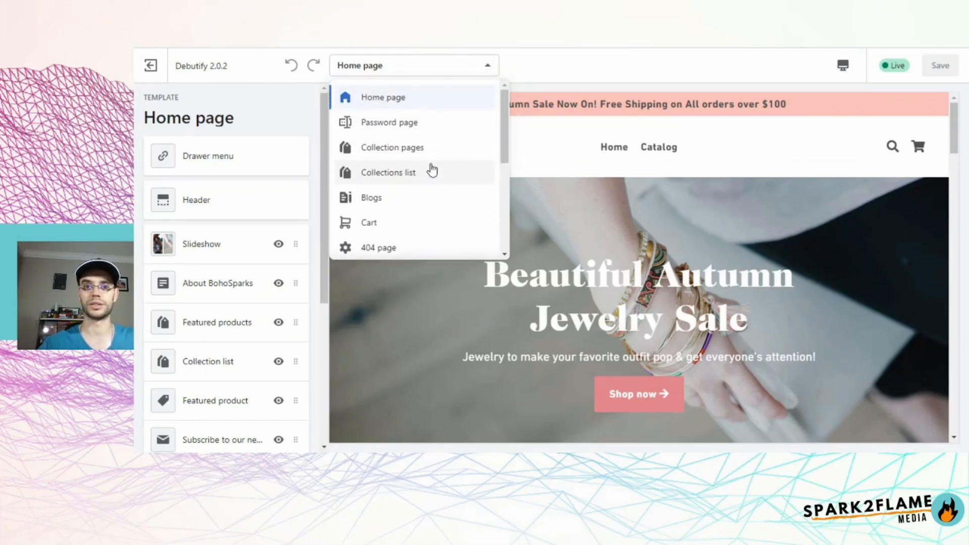
left_click(545, 169)
scroll(218, 281, "down", 3)
scroll(433, 284, "down", 5)
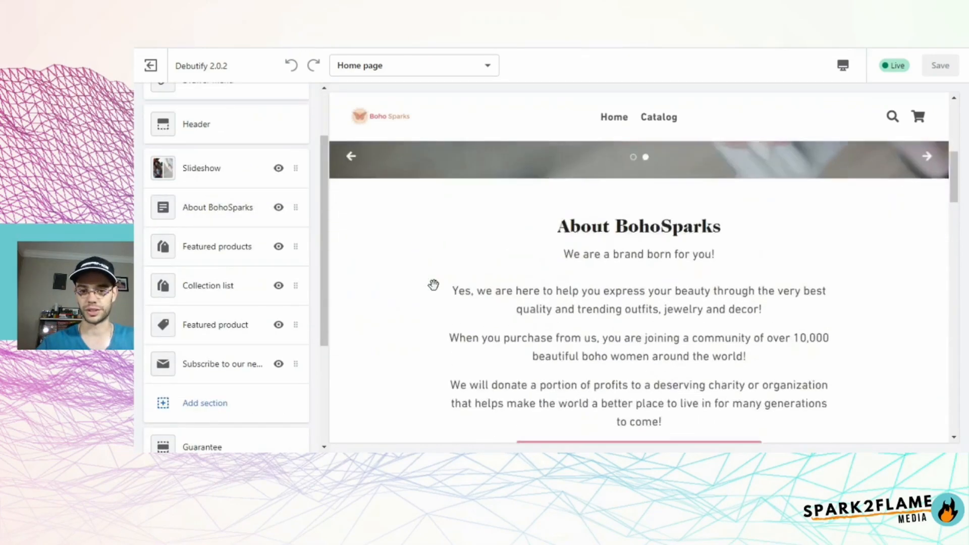
scroll(434, 285, "down", 2)
scroll(435, 288, "up", 5)
scroll(251, 240, "up", 1)
Link the button of the home page's About BohoSparks section to the About Us page and return to the section list
left_click(218, 278)
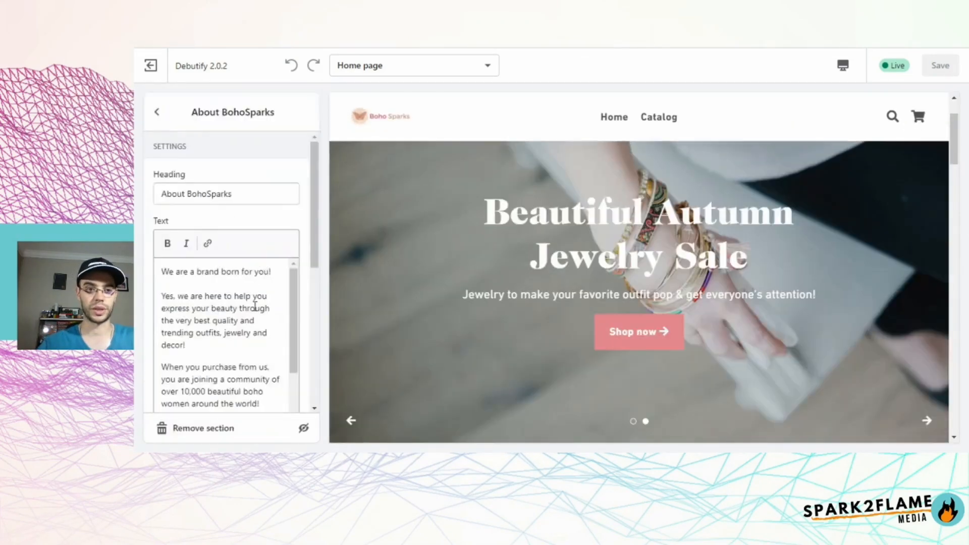
scroll(296, 217, "down", 5)
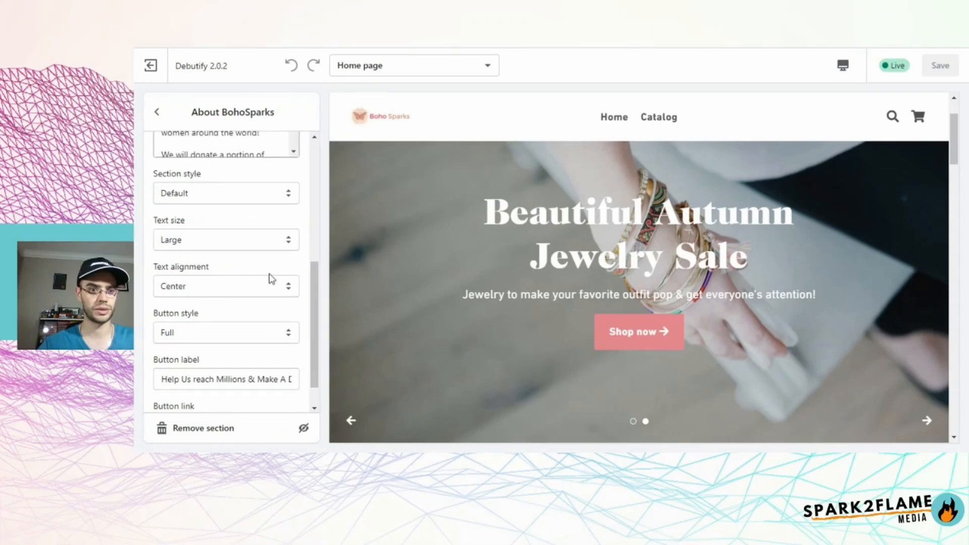
scroll(242, 333, "down", 1)
left_click(213, 391)
left_click(194, 319)
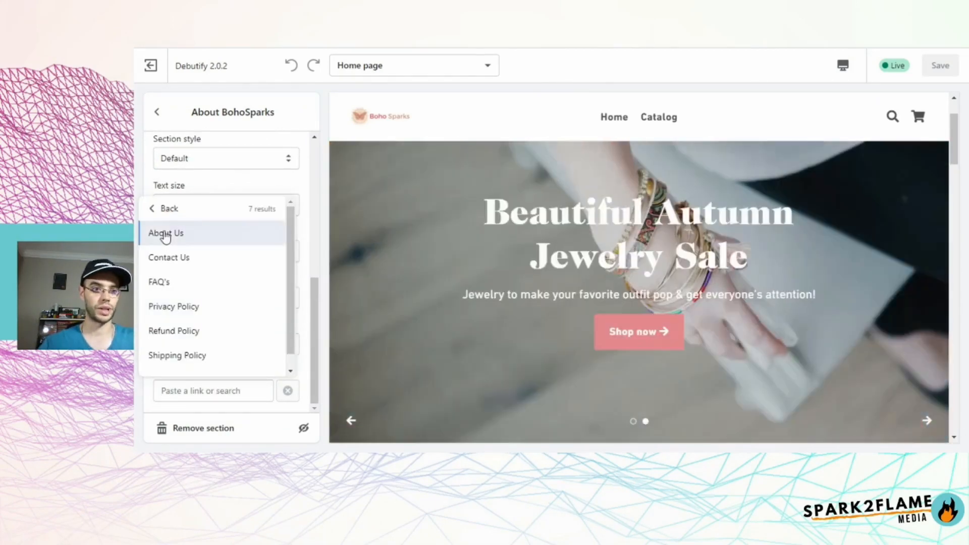
left_click(166, 233)
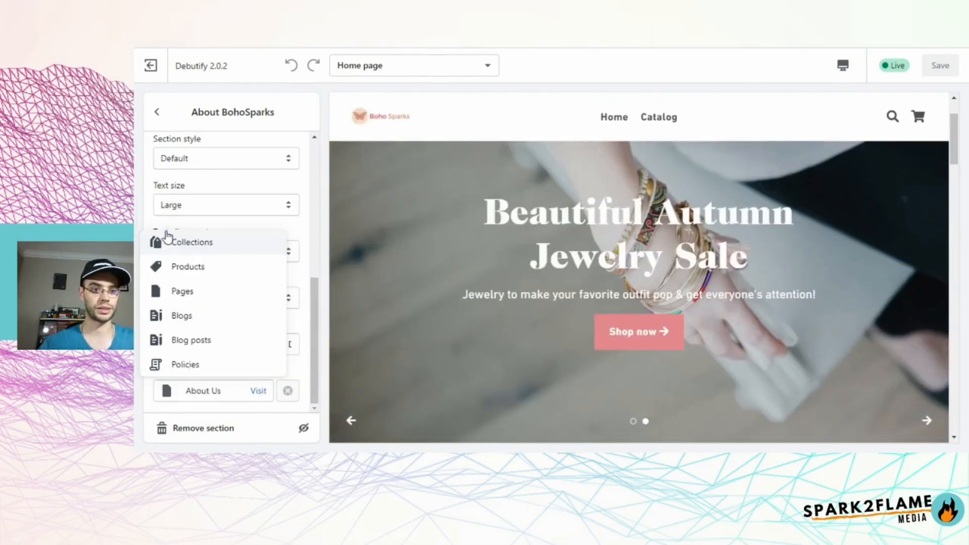
scroll(288, 199, "up", 10)
scroll(208, 395, "down", 10)
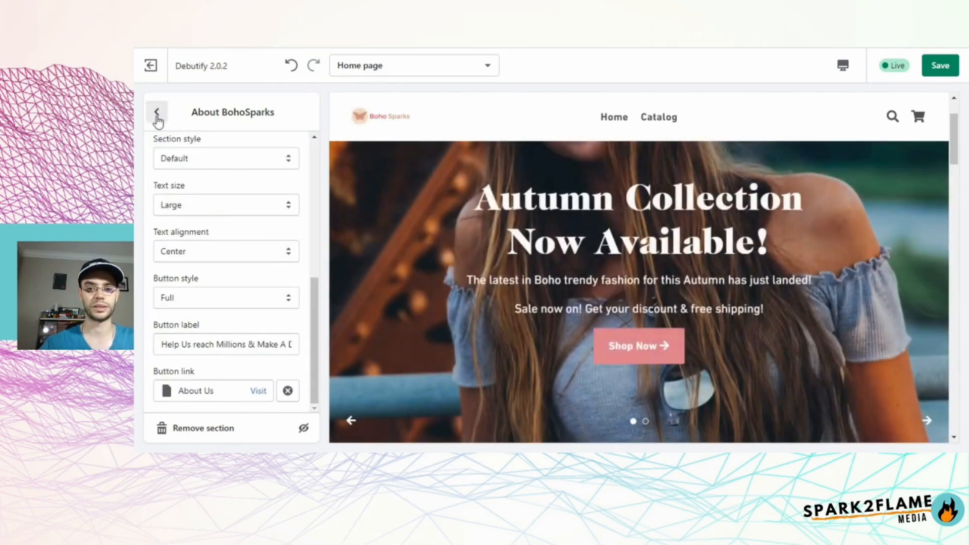
left_click(156, 112)
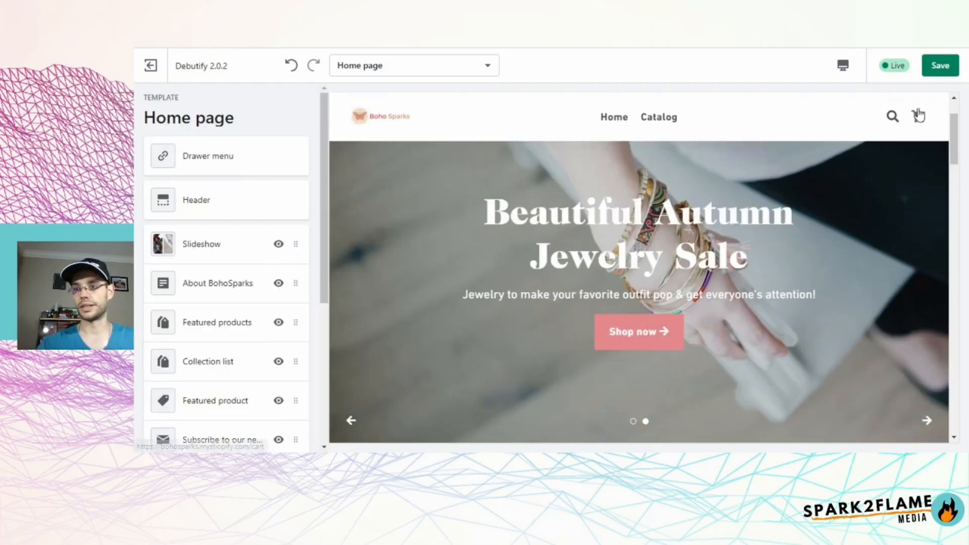
Save the home page changes in the Debutify 2.0.2 theme
left_click(946, 71)
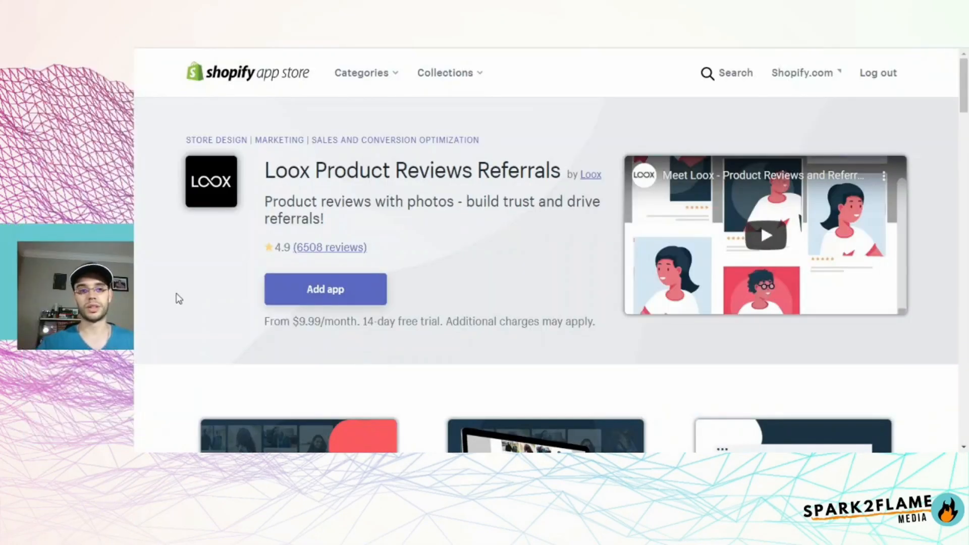
In the Shopify App Store, examine the Loox Product Reviews Referrals description and pricing plans, highlighting the Basic plan's features
scroll(161, 390, "down", 6)
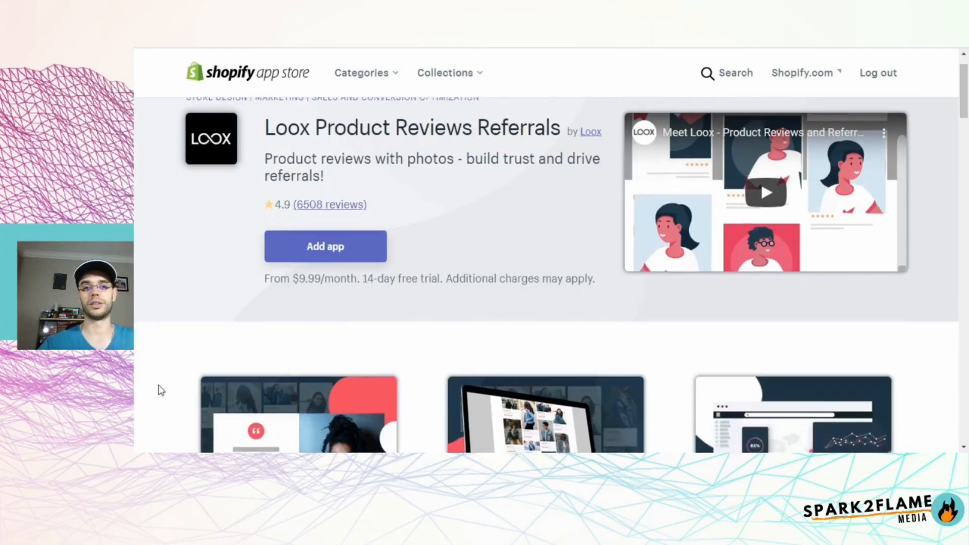
scroll(161, 390, "down", 15)
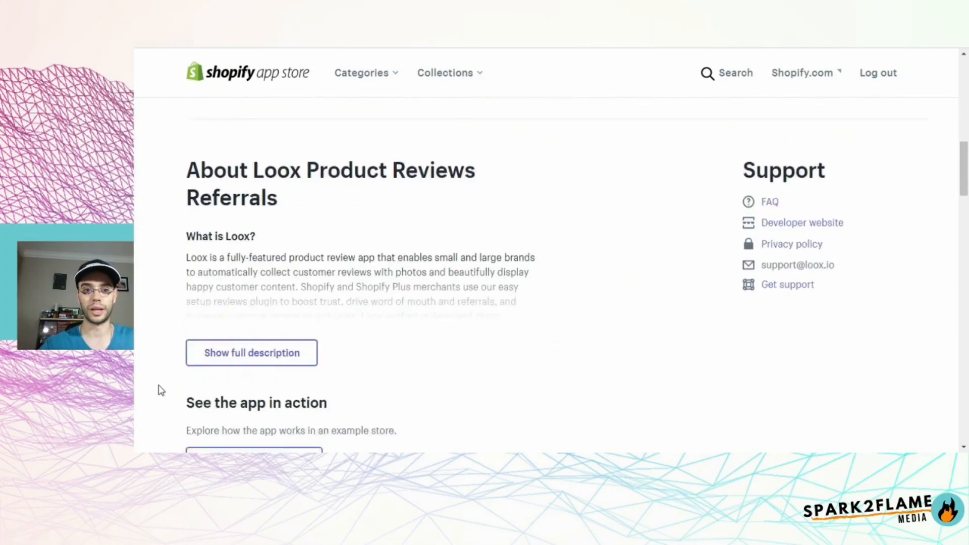
scroll(160, 391, "down", 3)
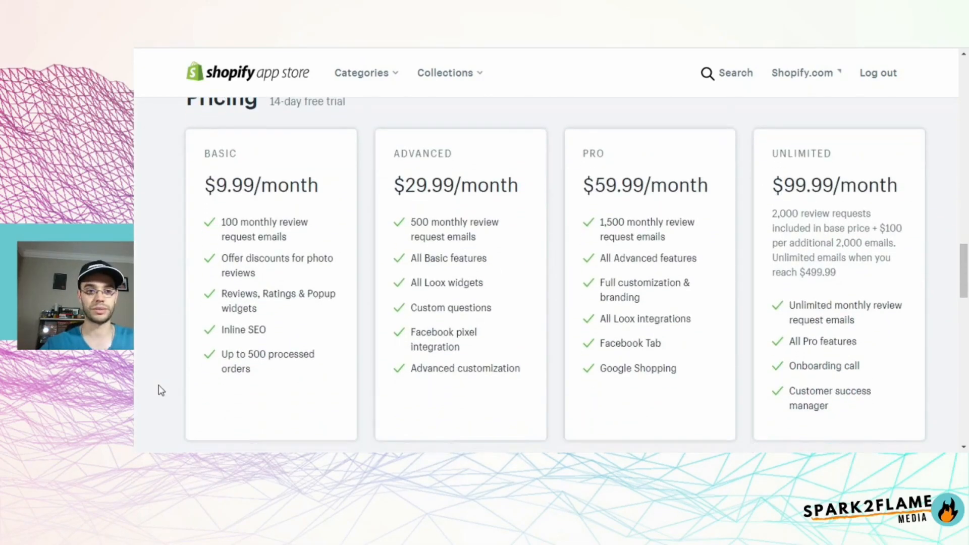
left_click_drag(253, 222, 309, 383)
left_click(185, 347)
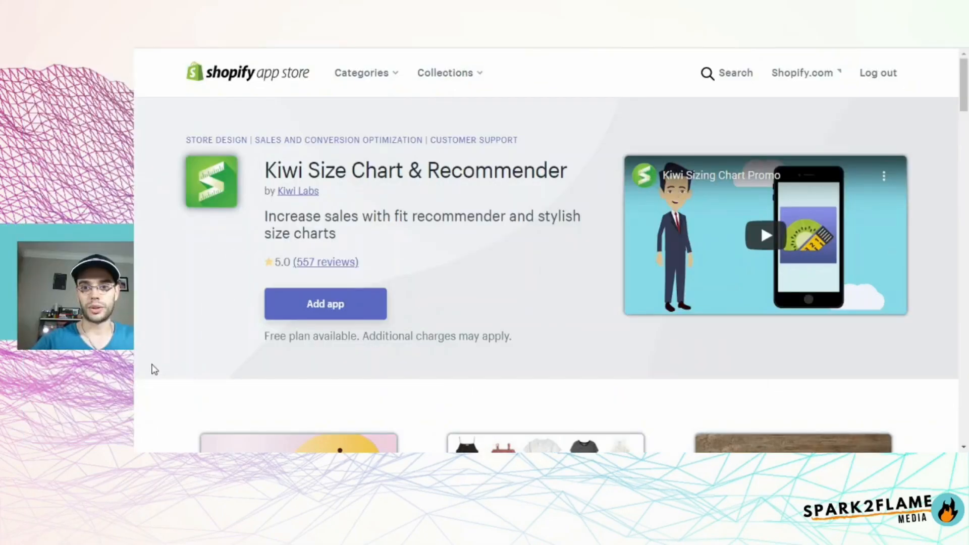
Examine the Kiwi Size Chart & Recommender listing and browse its media gallery images of size charts, layout editor and settings
scroll(155, 369, "down", 10)
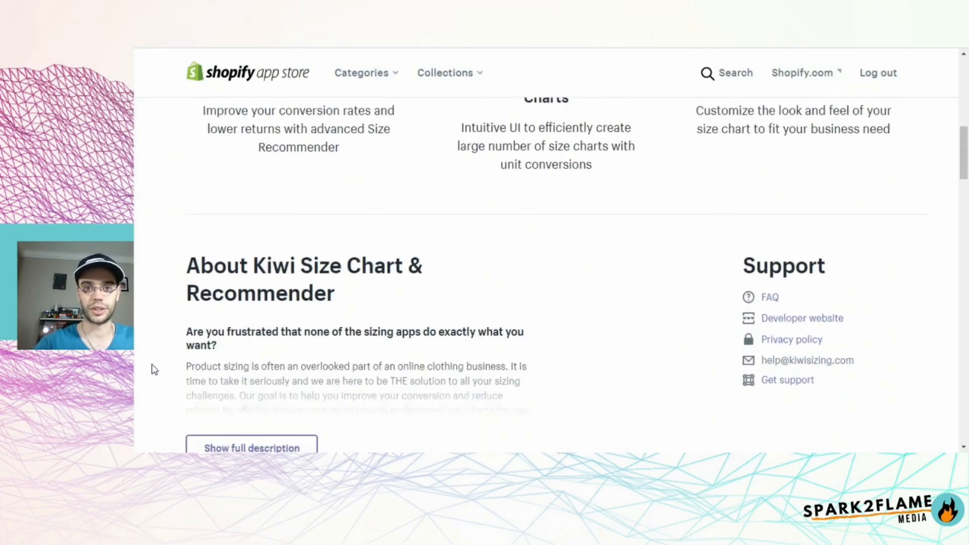
scroll(155, 370, "up", 2)
scroll(155, 370, "down", 9)
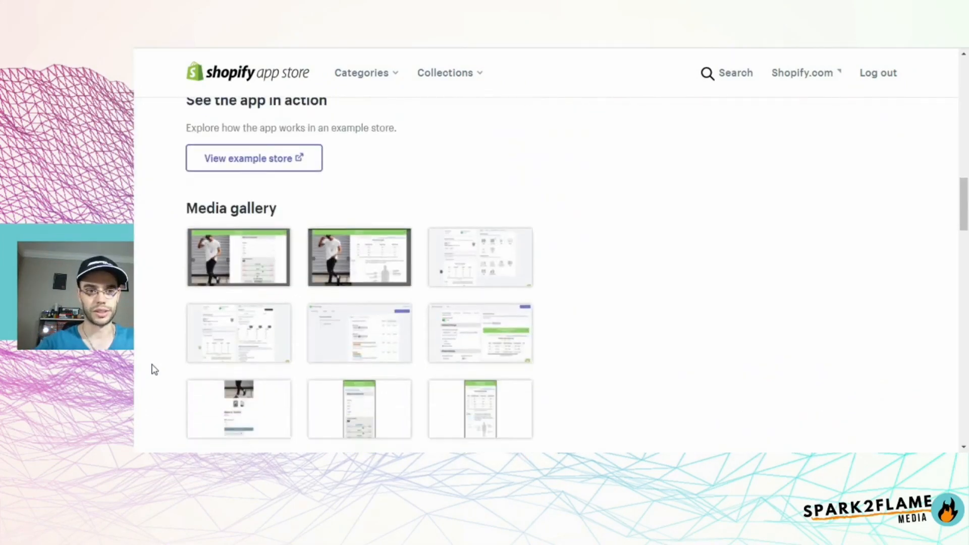
left_click(231, 251)
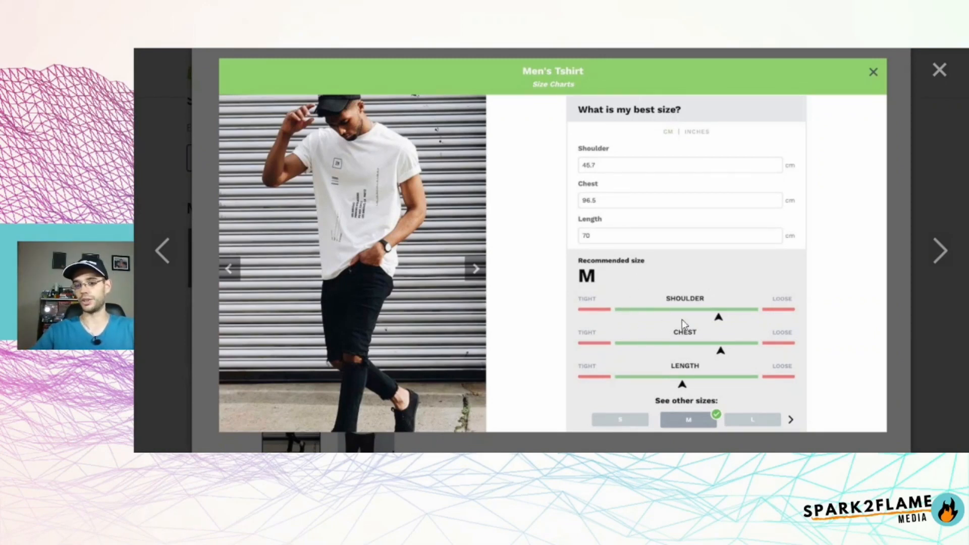
key("Right")
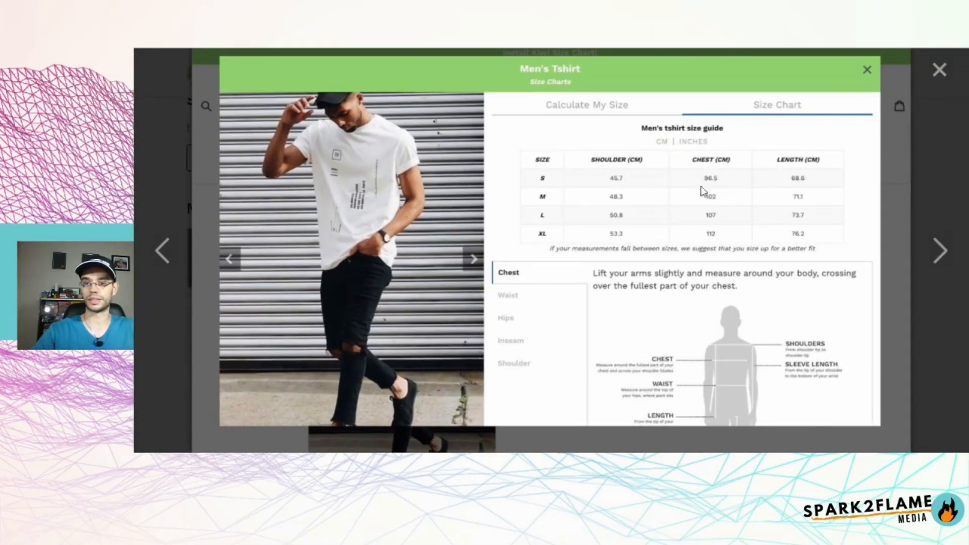
key("Right")
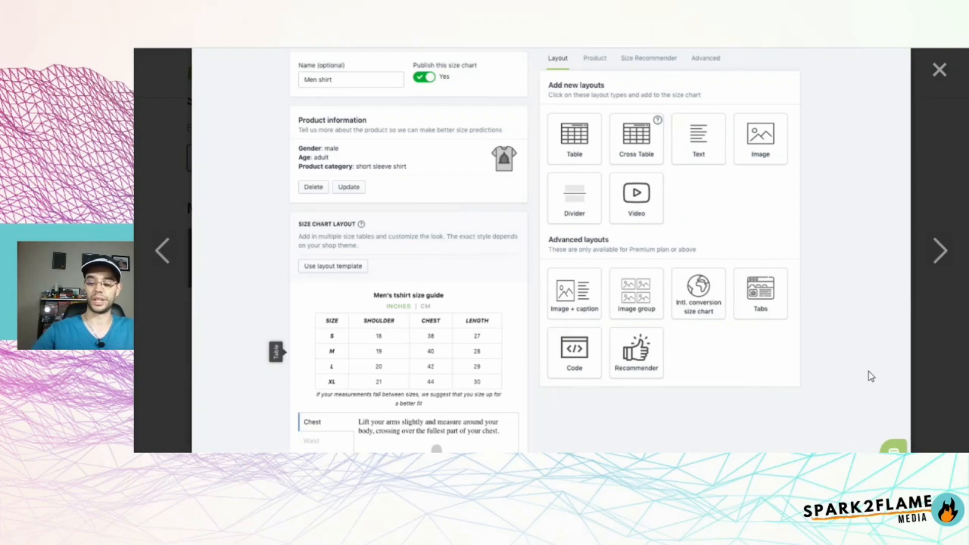
key("Right")
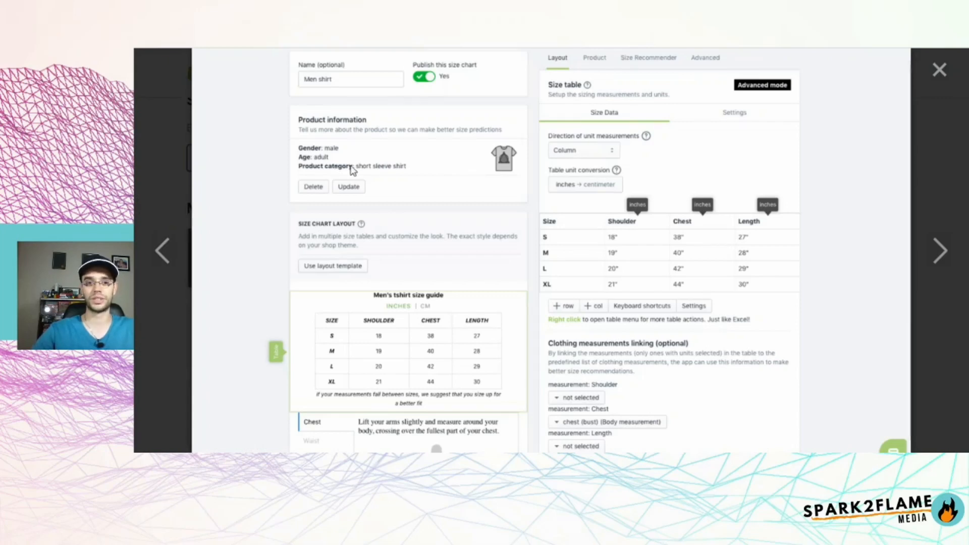
key("Right")
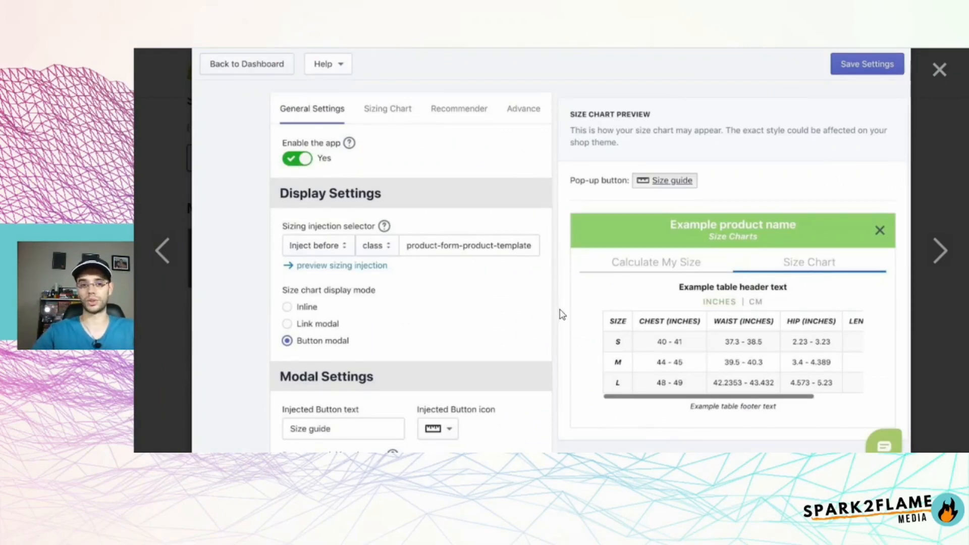
Browse the storefront and settings screenshots in the Kiwi Size Chart media gallery
key("Right")
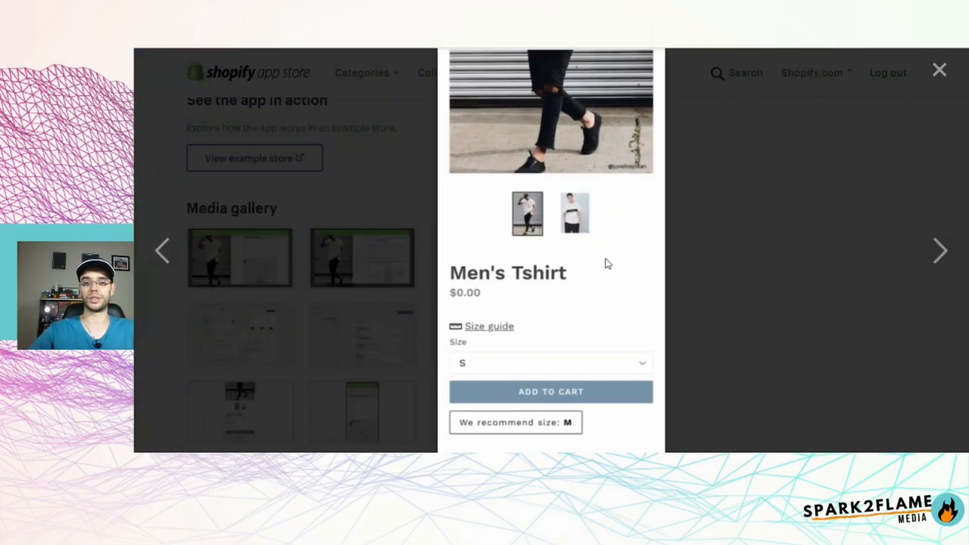
left_click(488, 329)
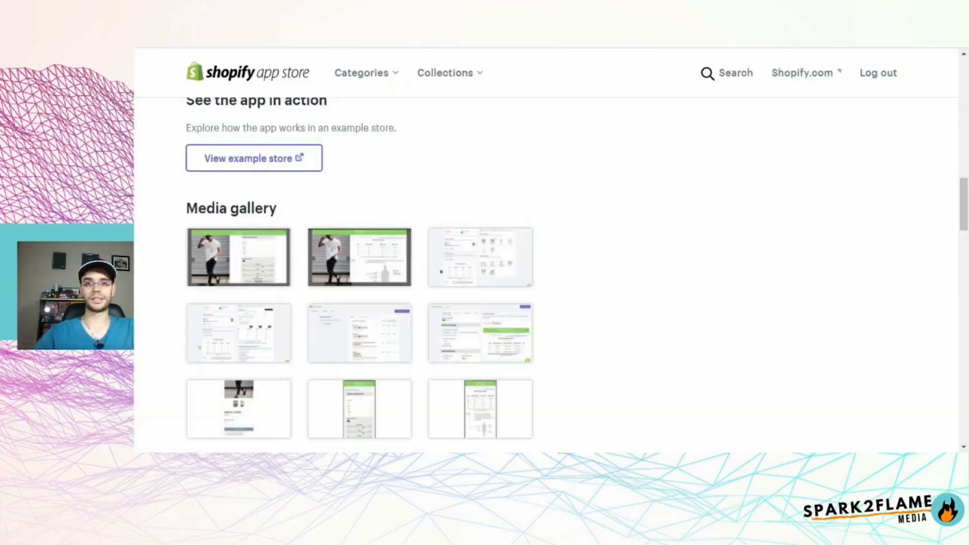
Switch to the AfterShip Order Tracking Page listing and review its key features and description
key("ctrl+Tab")
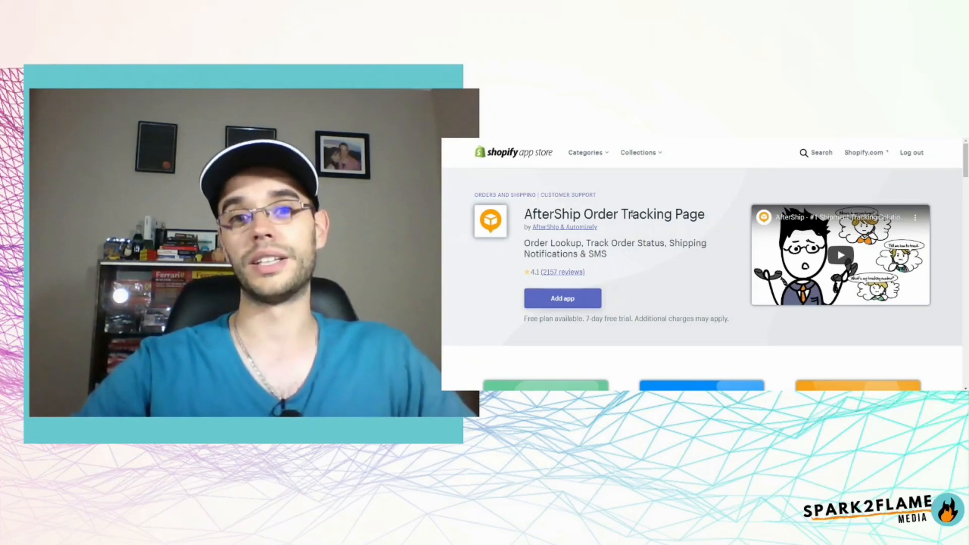
left_click_drag(631, 214, 706, 217)
left_click(706, 219)
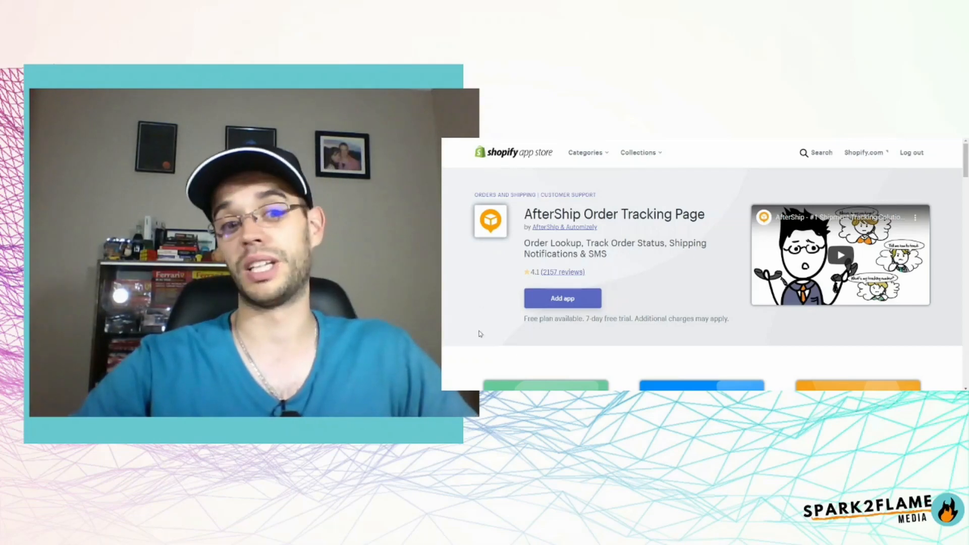
scroll(480, 333, "down", 5)
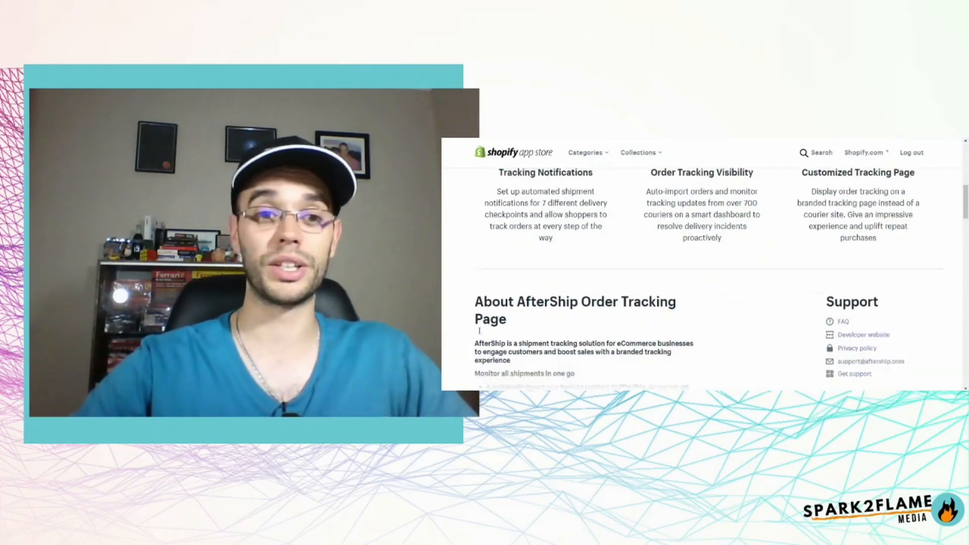
scroll(480, 330, "down", 1)
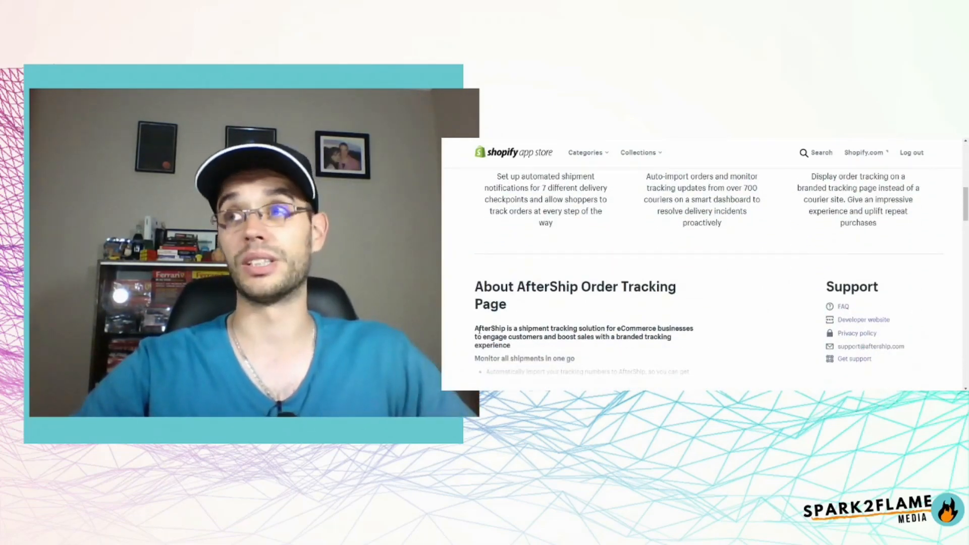
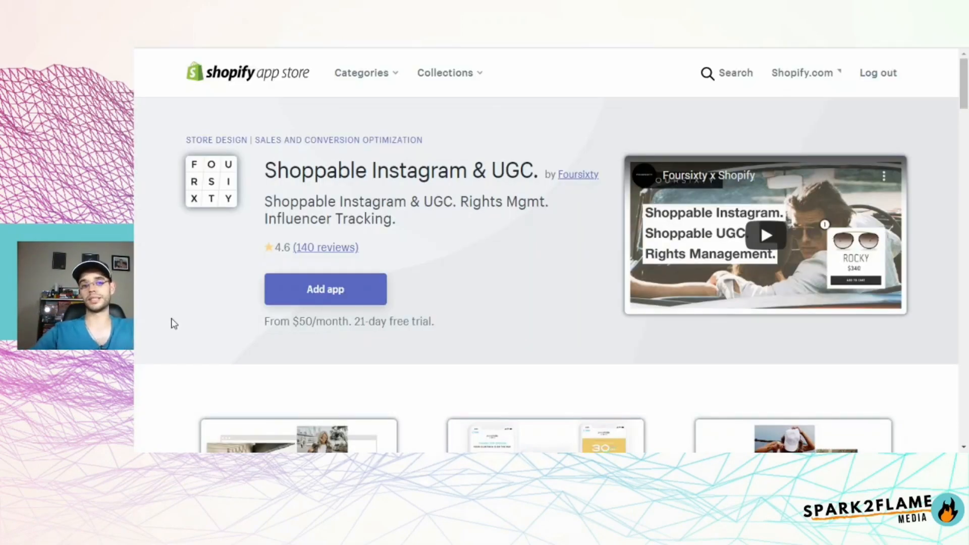
Review the Shoppable Instagram & UGC listing's features and browse its media gallery screenshots
scroll(174, 324, "down", 6)
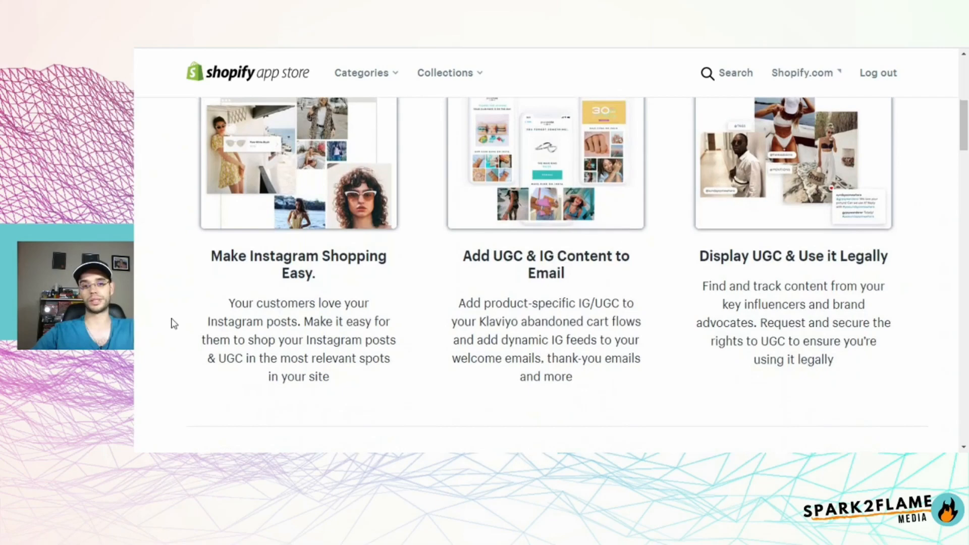
left_click(231, 226)
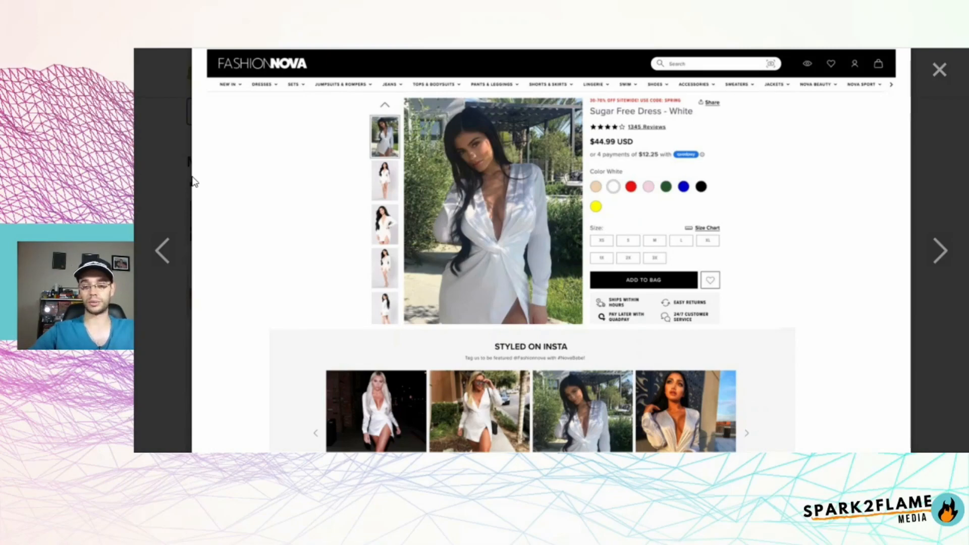
key("Right")
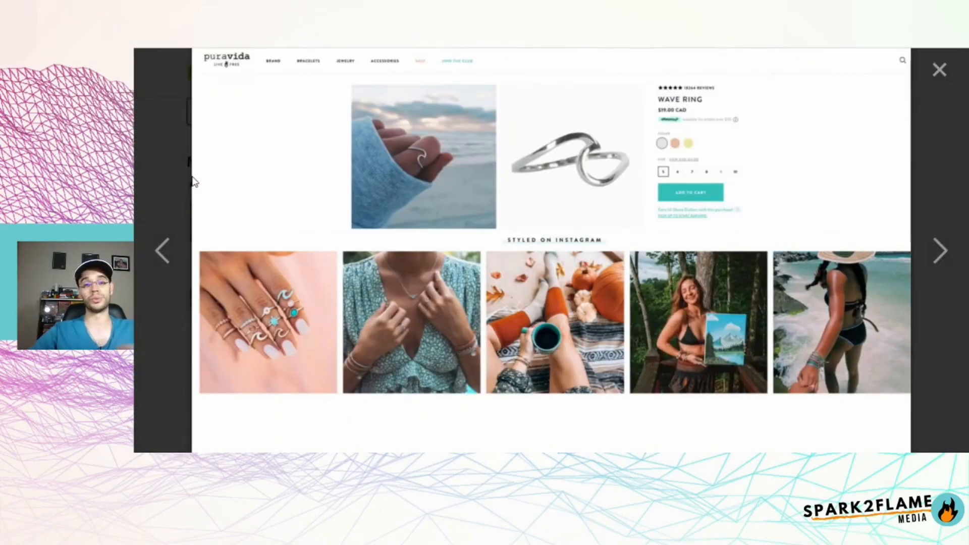
key("Right")
key("Right")
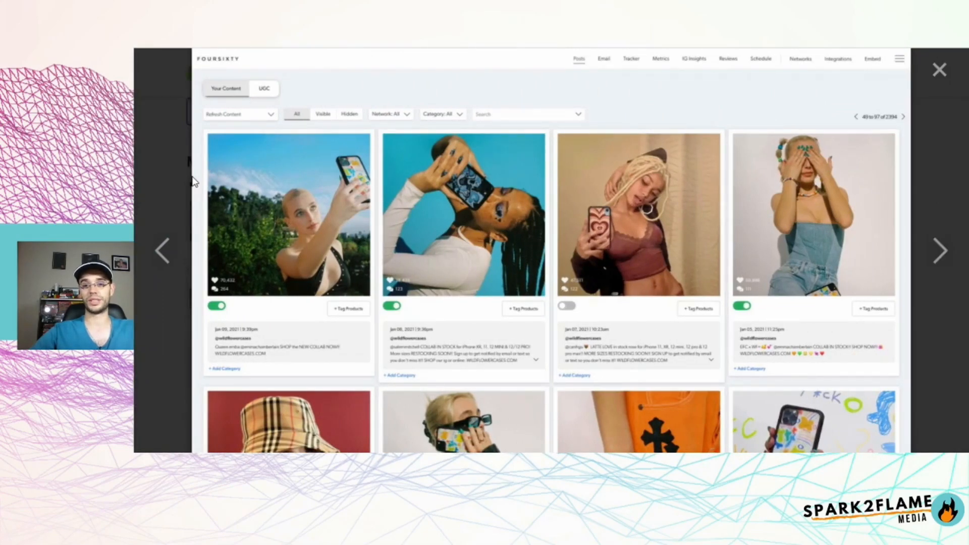
key("Right")
key("Right")
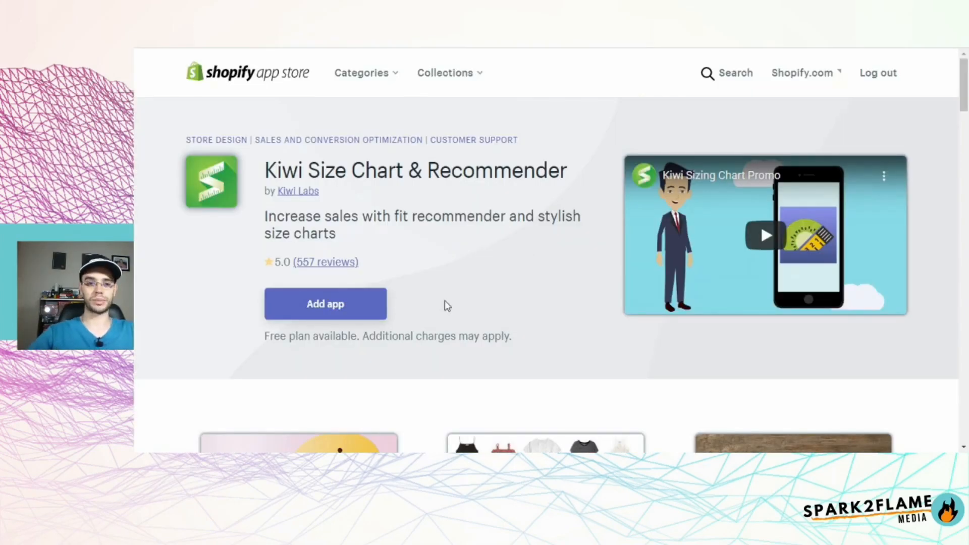
Add the Kiwi Size Chart & Recommender app and approve its installation on the bohosparks store
left_click(327, 308)
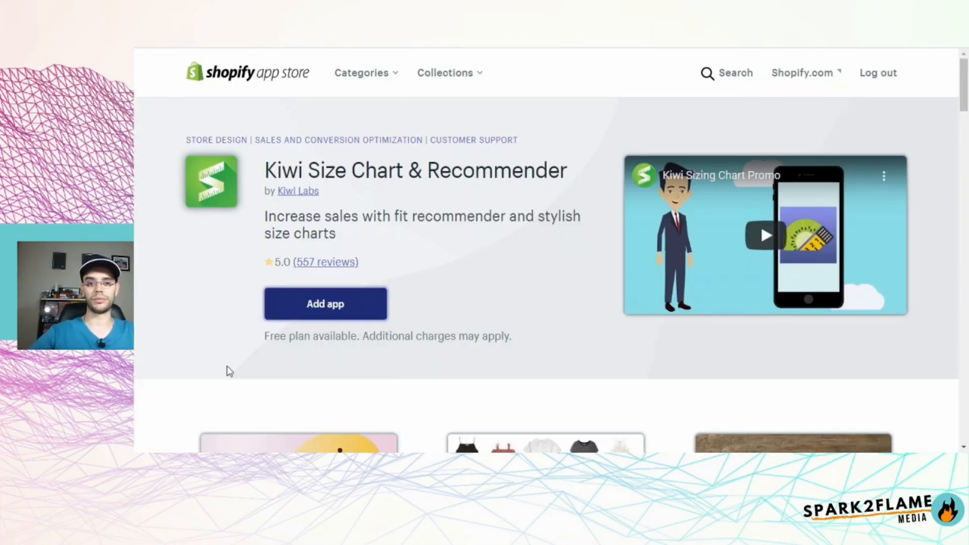
scroll(409, 291, "down", 3)
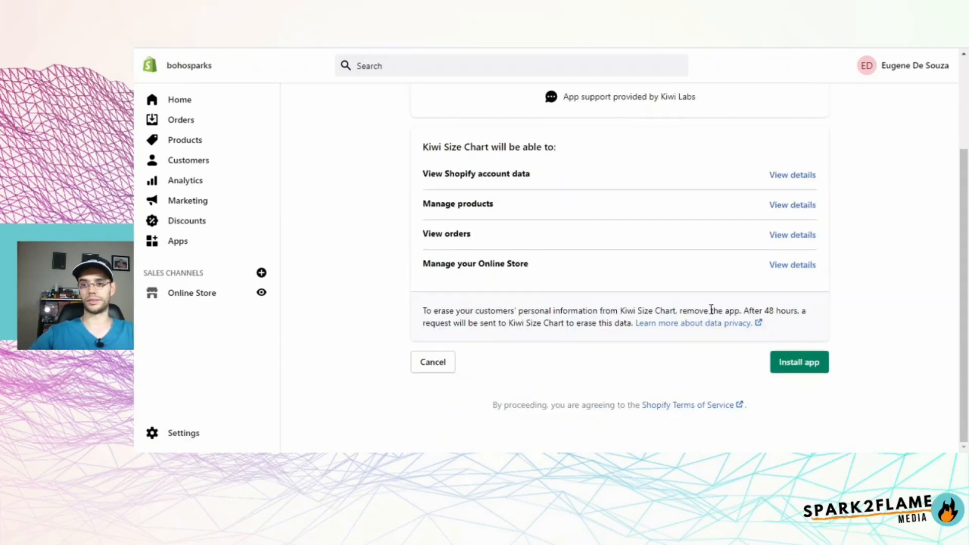
left_click(803, 370)
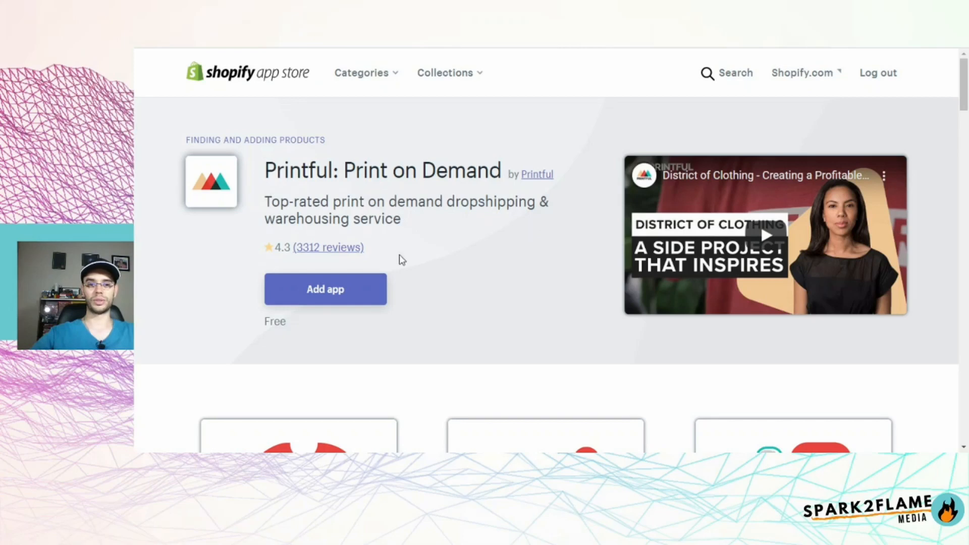
Add the Printful: Print on Demand app and approve its installation on the bohosparks store
left_click(322, 294)
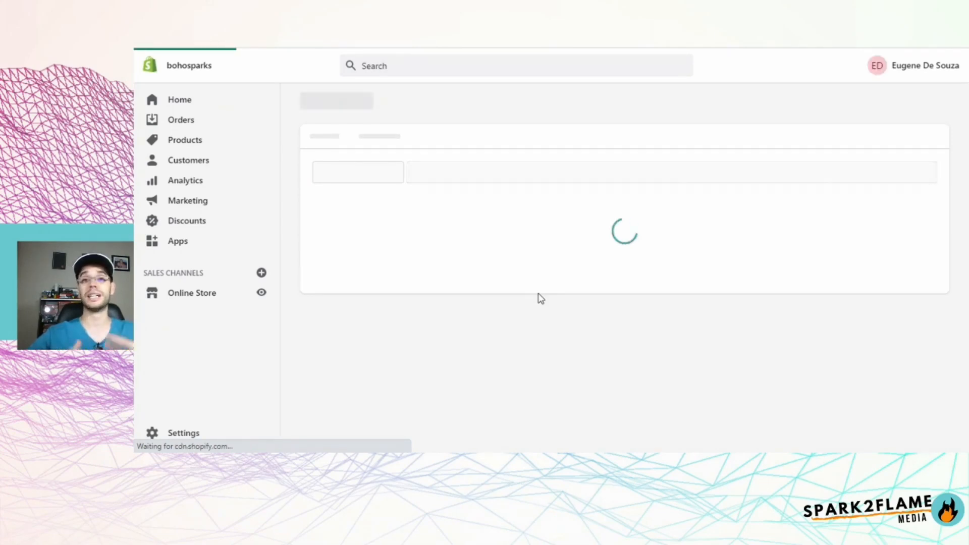
scroll(885, 282, "down", 3)
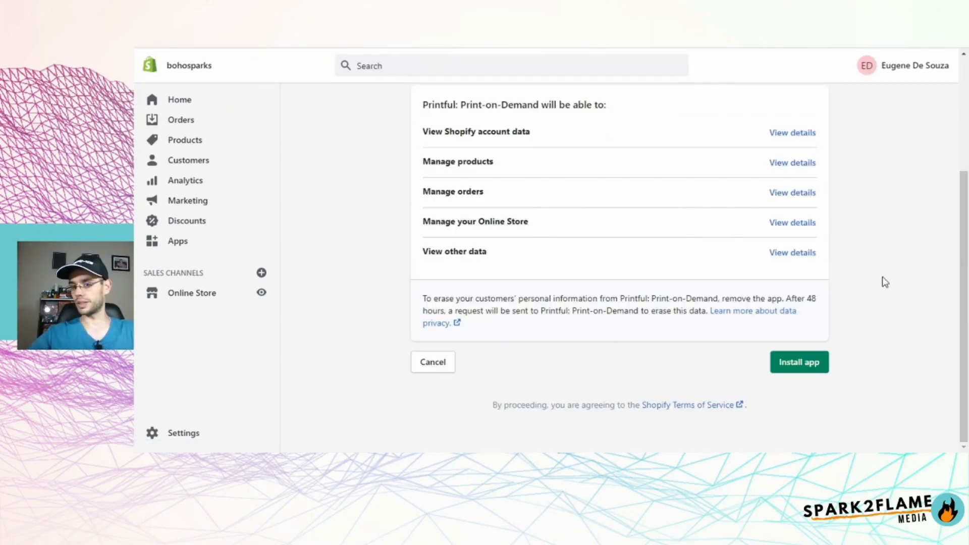
left_click(797, 366)
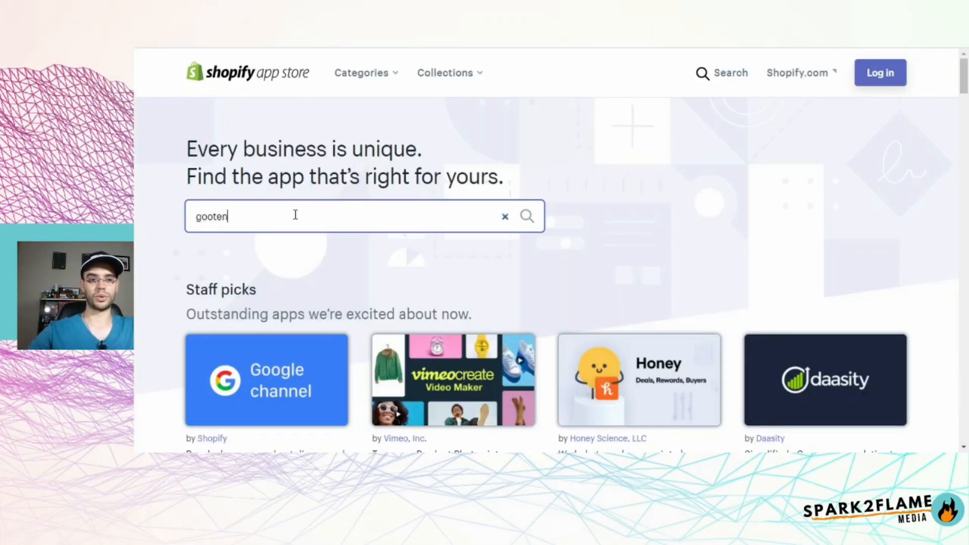
Search the app store for "gooten" and add the Gooten: Print on Demand app, continuing to its account sign-up form
key("Return")
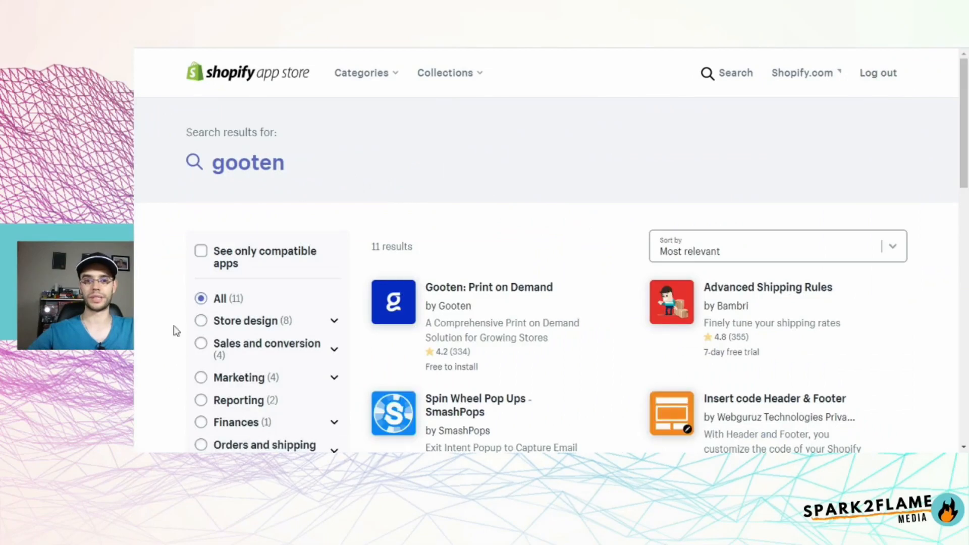
left_click(476, 292)
left_click(364, 295)
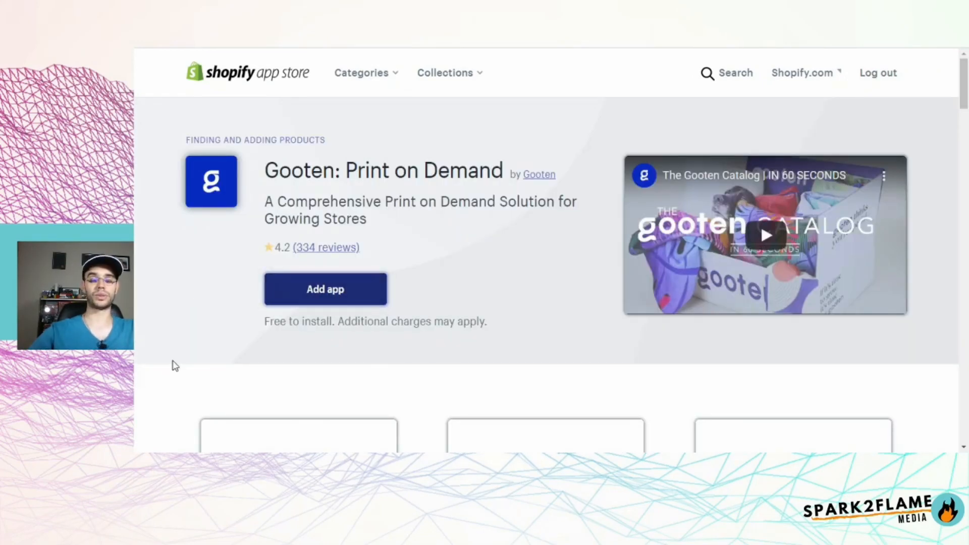
scroll(176, 366, "down", 8)
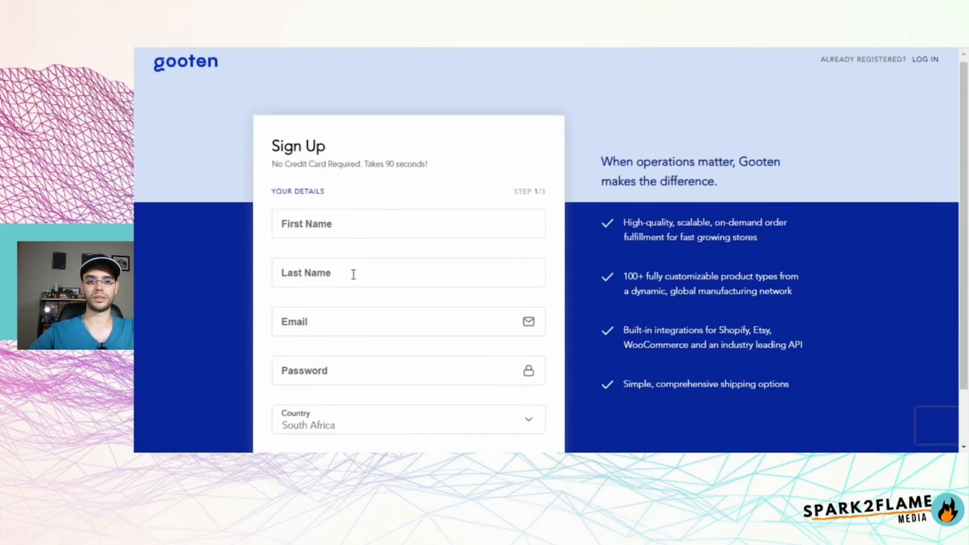
scroll(362, 318, "down", 2)
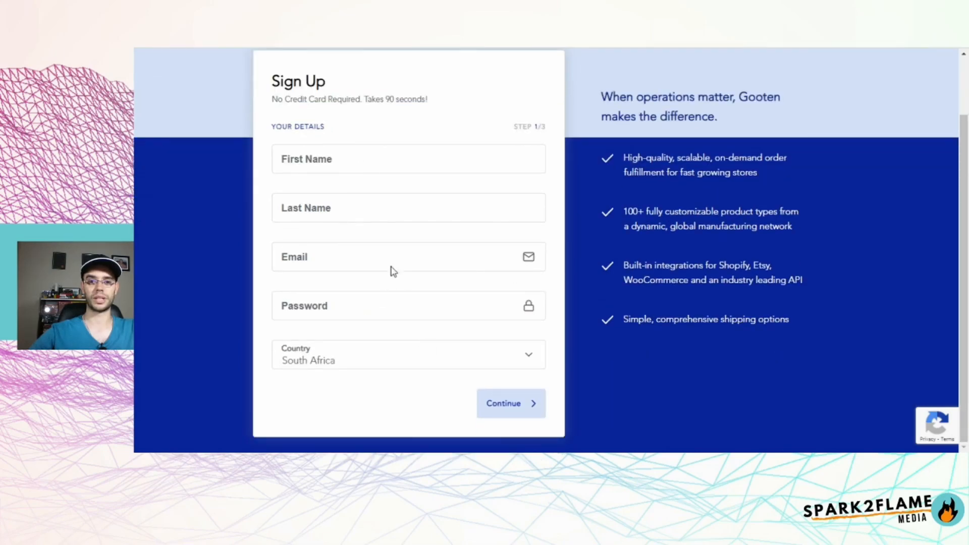
scroll(416, 231, "up", 2)
scroll(417, 232, "down", 2)
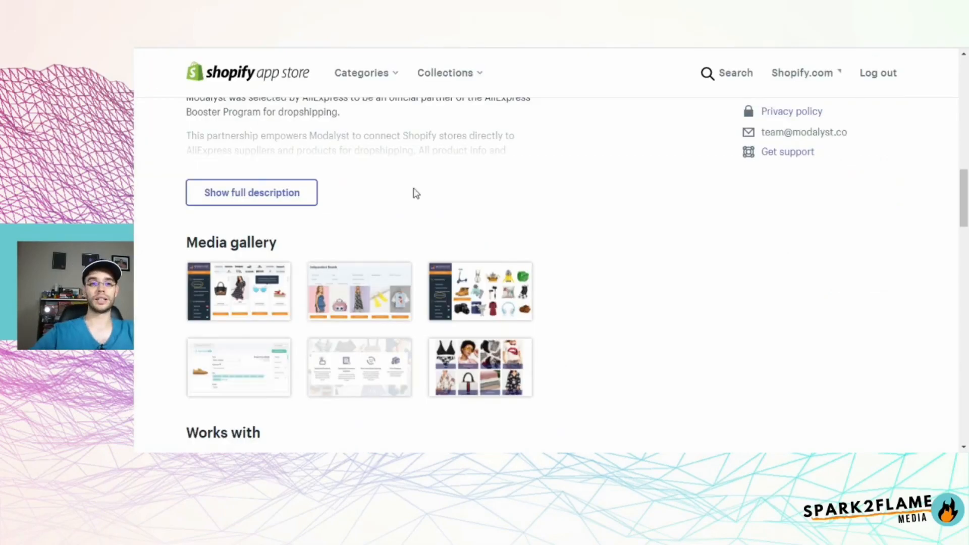
Examine the Modalyst - Dropshipping listing's key benefits, media gallery, pricing and overall rating
scroll(414, 193, "up", 10)
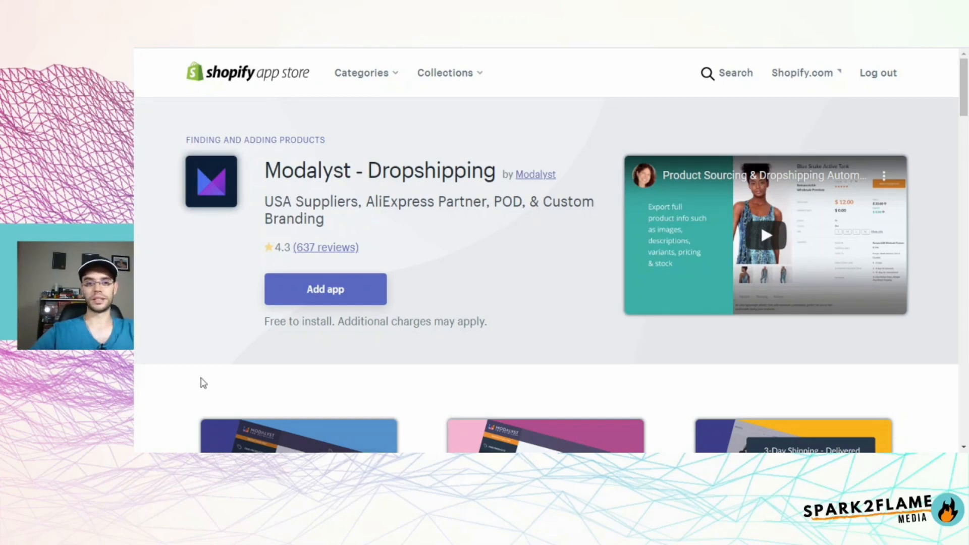
scroll(160, 377, "down", 1)
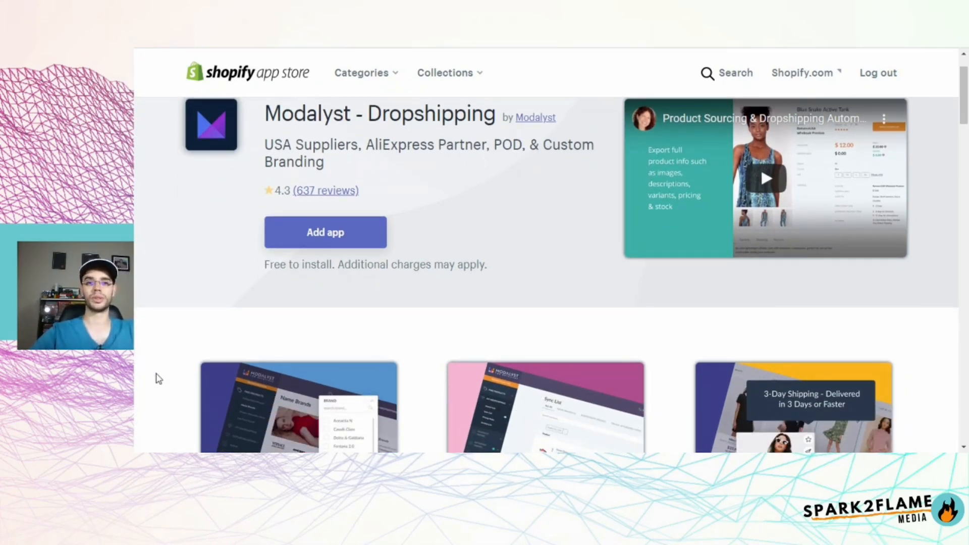
scroll(160, 378, "down", 4)
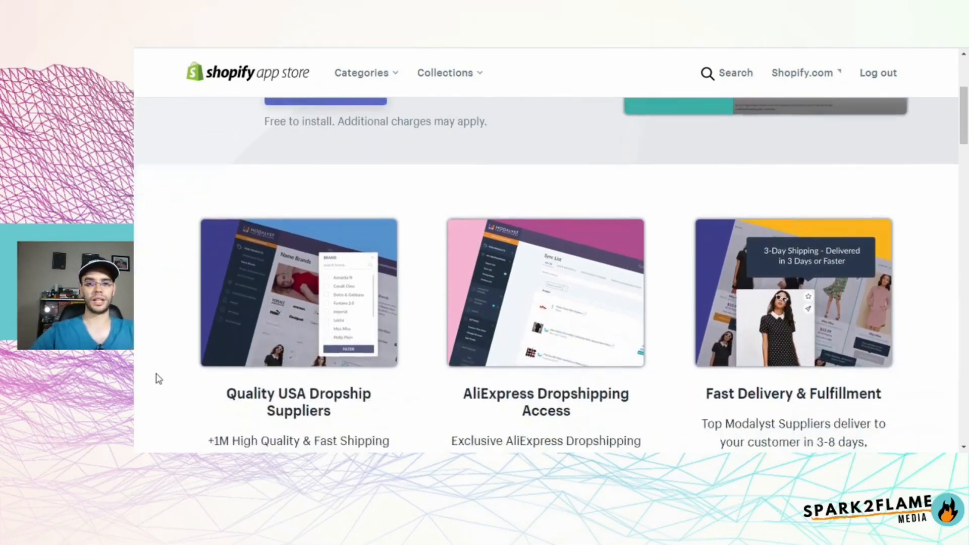
scroll(156, 378, "down", 5)
scroll(156, 378, "up", 5)
left_click(241, 166)
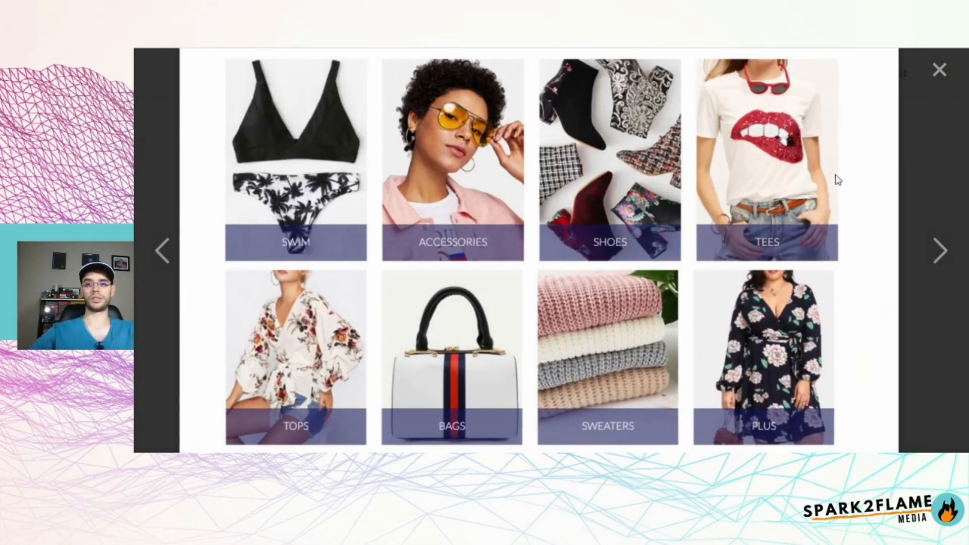
left_click(940, 128)
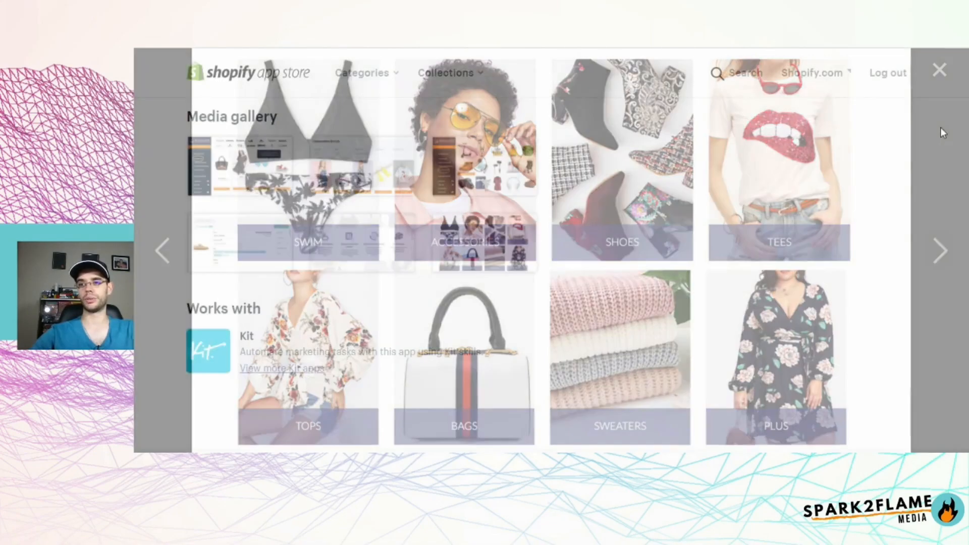
scroll(159, 364, "down", 10)
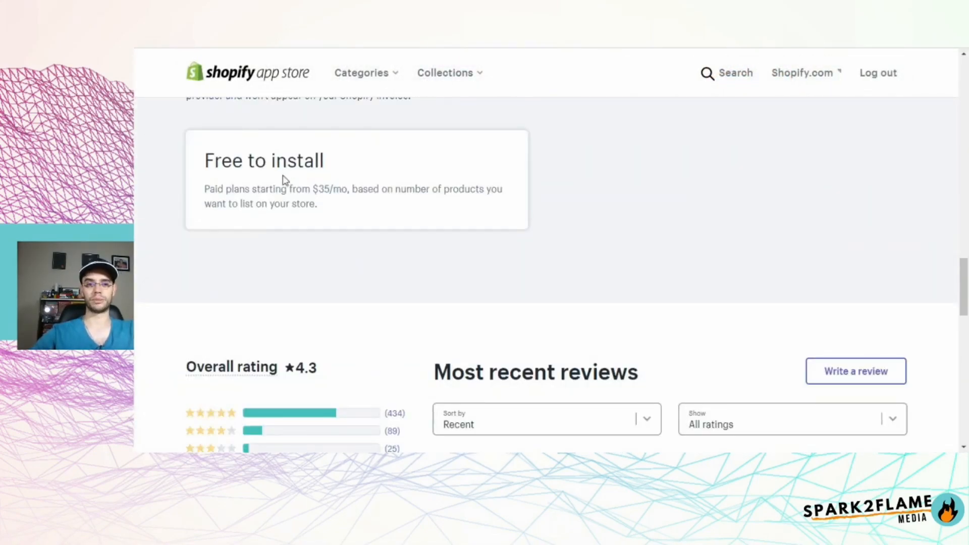
scroll(255, 218, "up", 15)
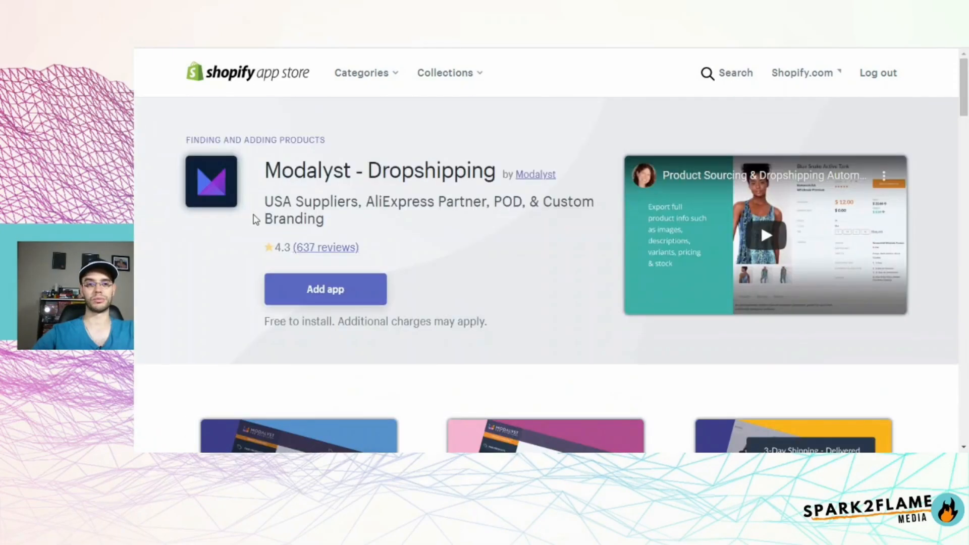
Add the Modalyst - Dropshipping app and approve its installation, continuing to its account creation page
left_click(342, 299)
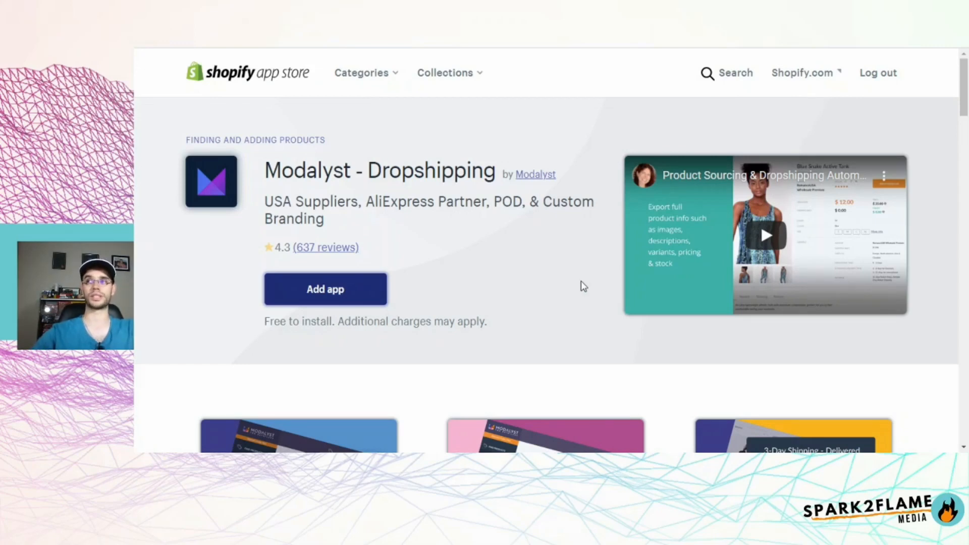
scroll(857, 286, "down", 2)
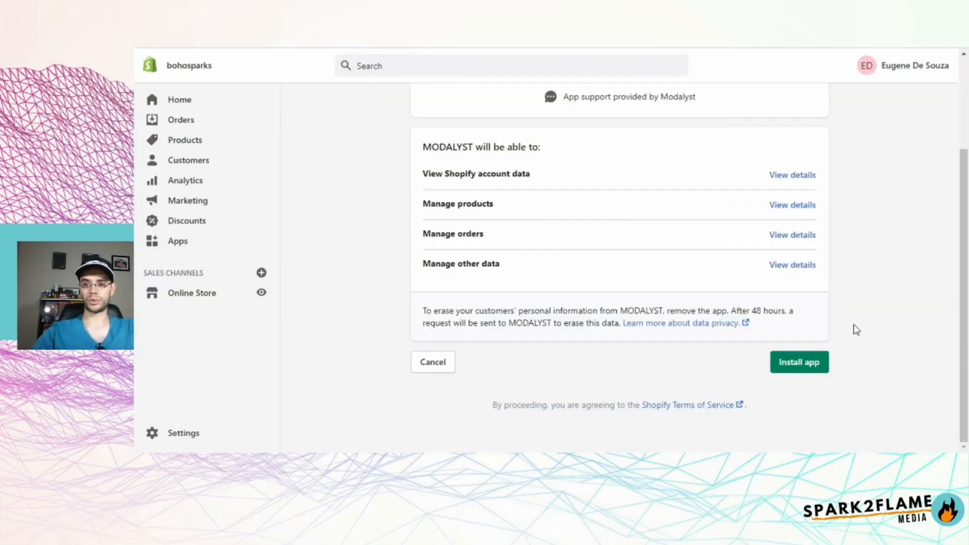
left_click(789, 367)
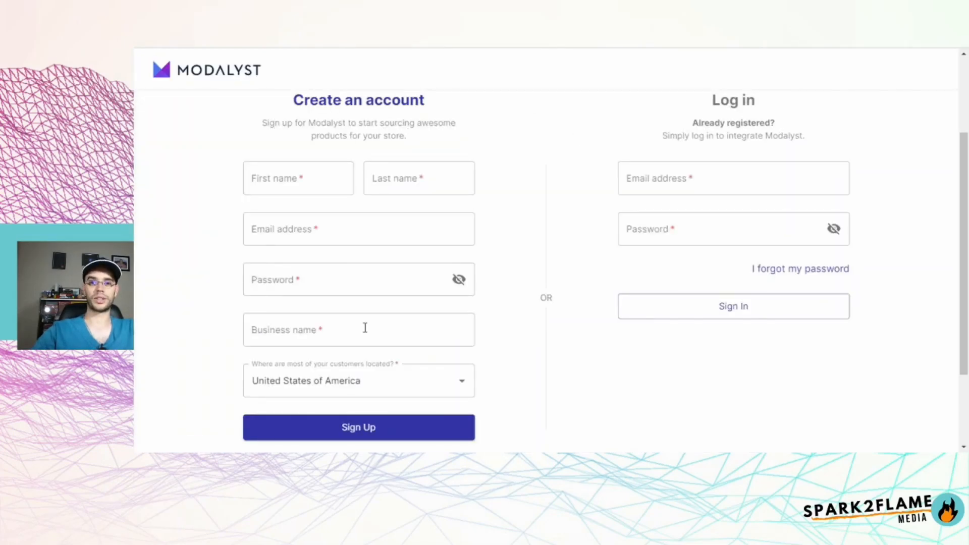
scroll(563, 226, "up", 2)
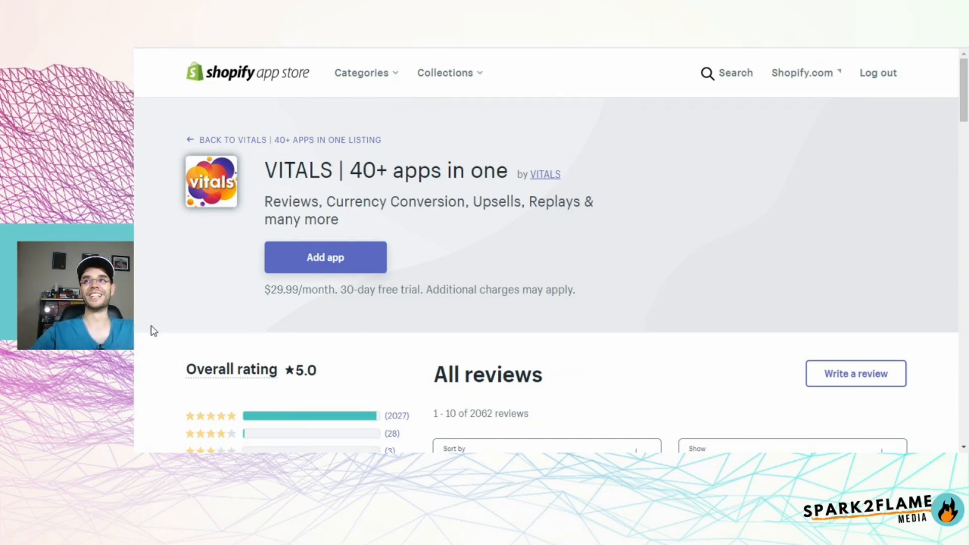
Examine the reviews, feature summary and pricing on the VITALS | 40+ apps in one page
scroll(151, 326, "down", 1)
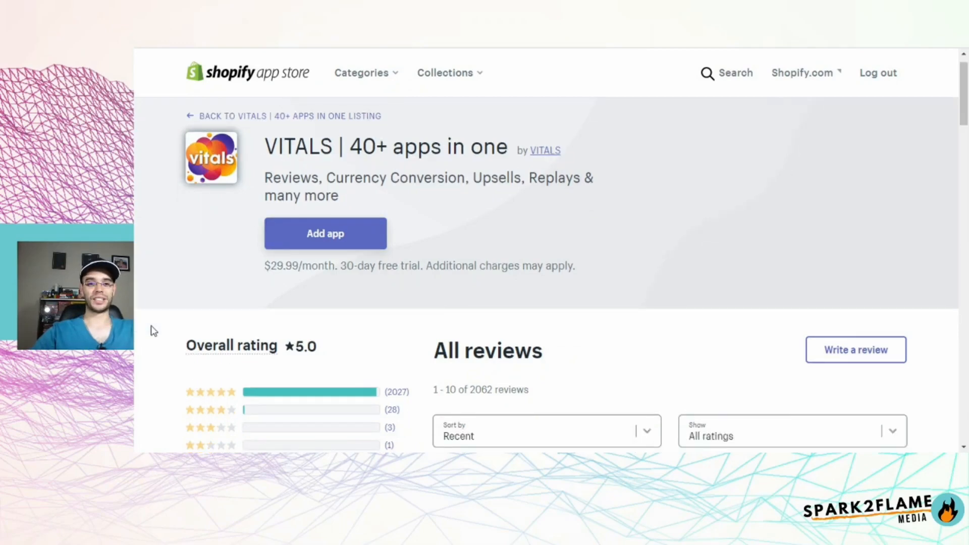
scroll(154, 331, "down", 3)
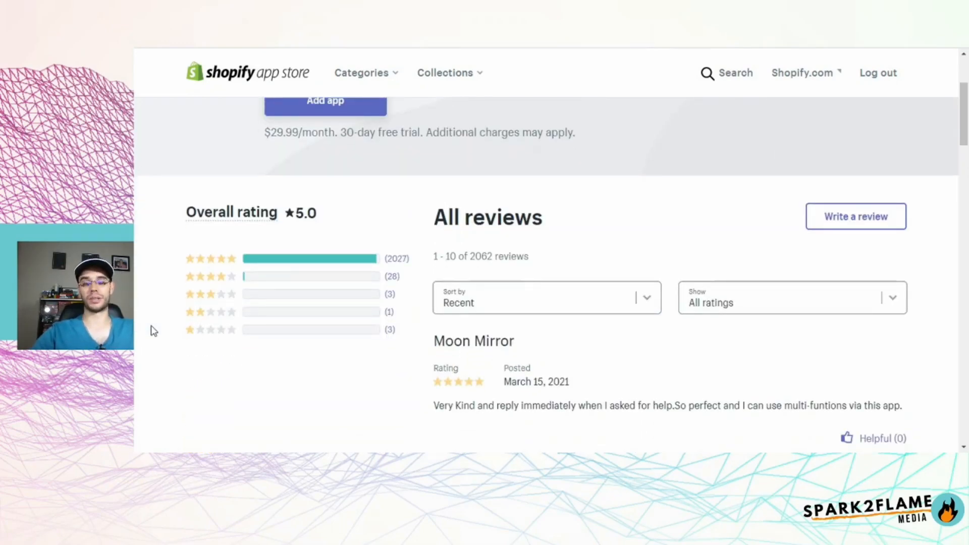
scroll(154, 331, "down", 2)
scroll(154, 331, "down", 1)
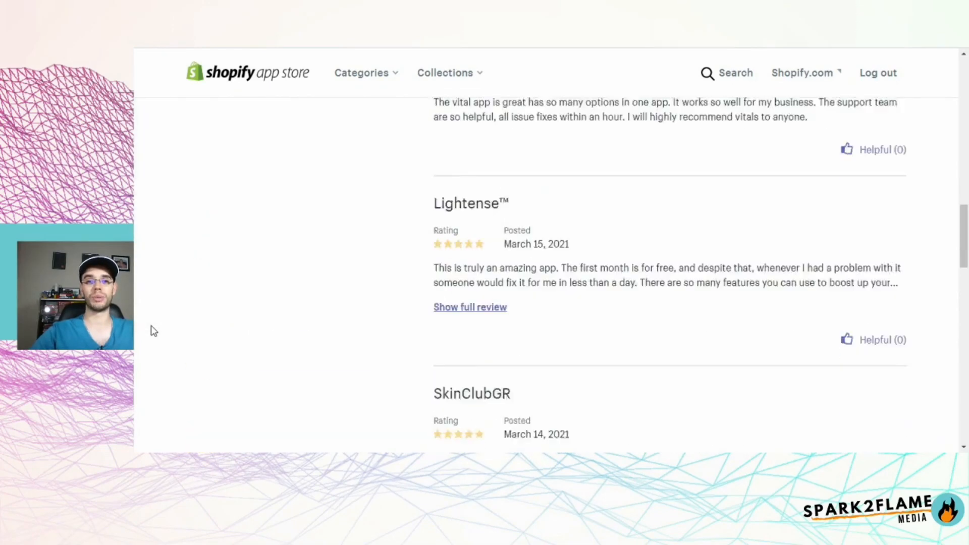
scroll(154, 331, "down", 10)
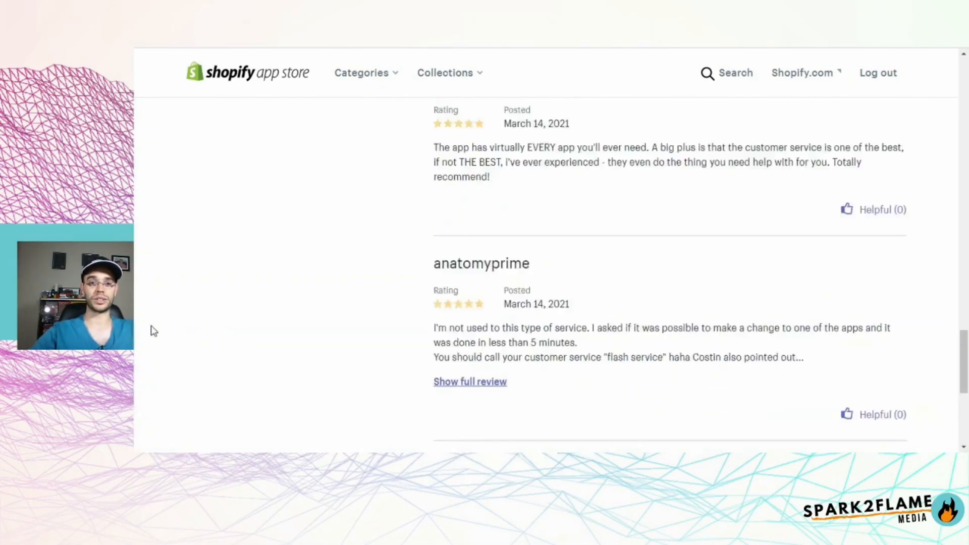
scroll(154, 331, "up", 10)
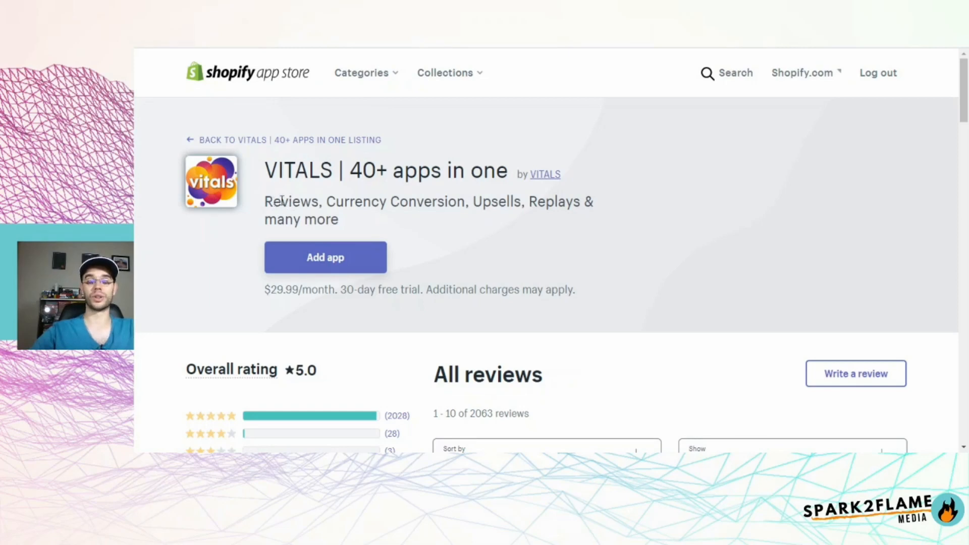
left_click_drag(273, 201, 438, 201)
left_click_drag(499, 201, 510, 201)
left_click(569, 201)
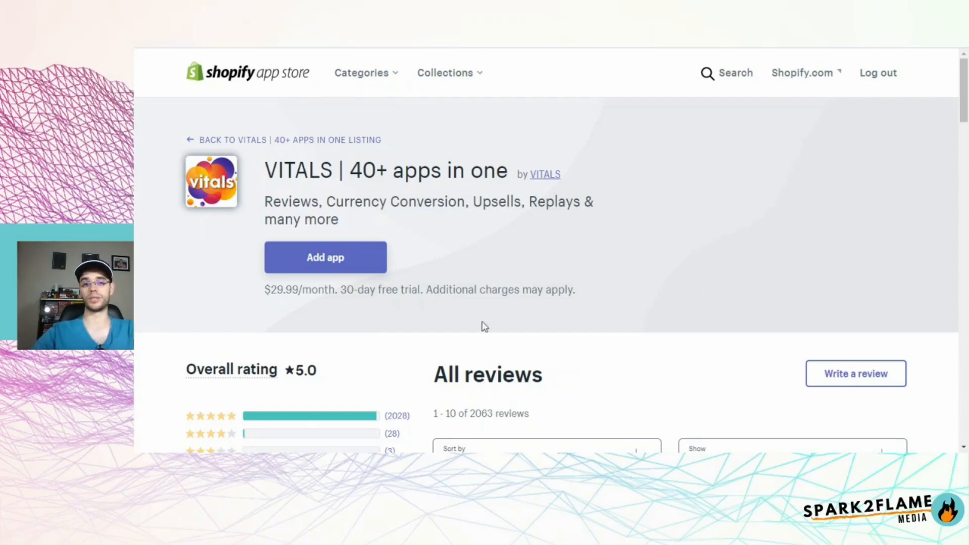
left_click_drag(298, 289, 503, 290)
left_click(568, 290)
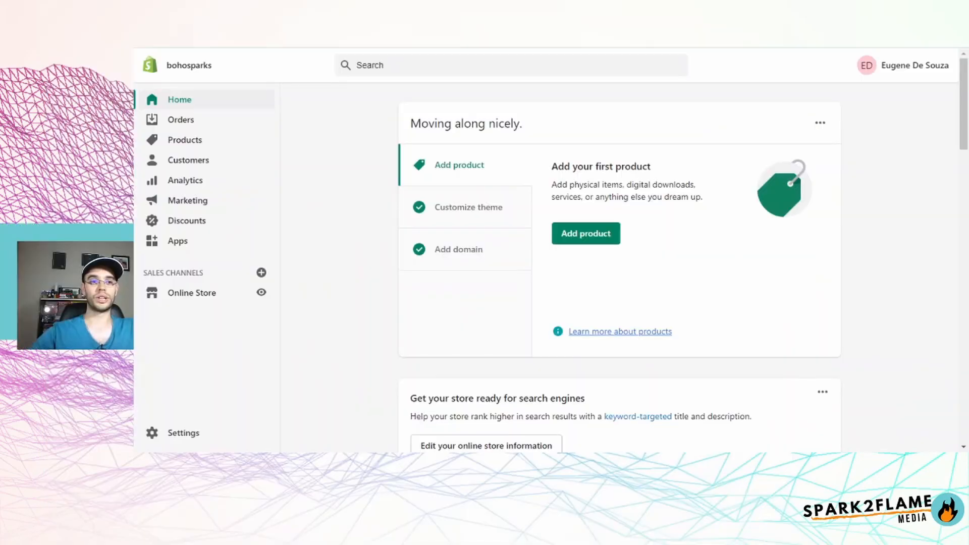
Go from the store's apps page to the Shopify App Store, search for "oberlo" and open the Oberlo listing
left_click(174, 242)
left_click(846, 109)
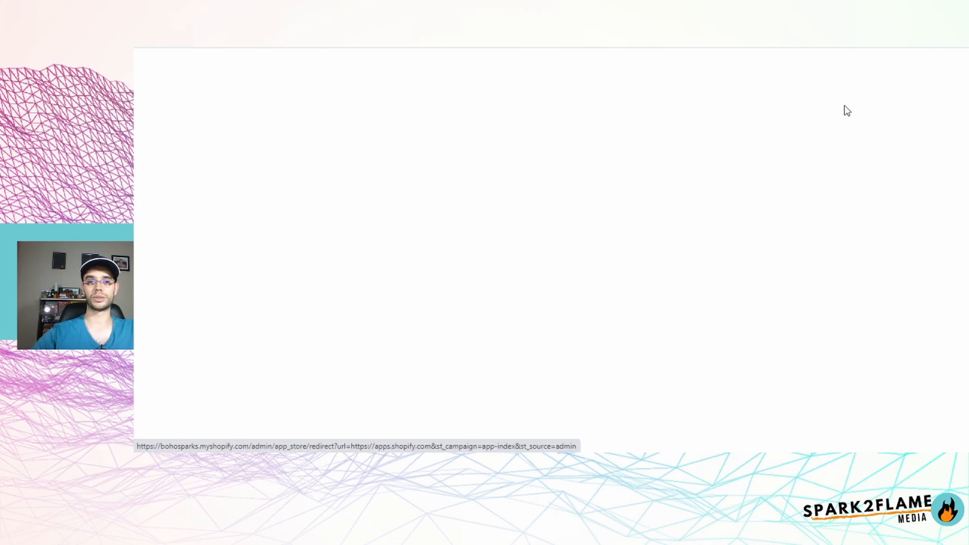
type("oberlo")
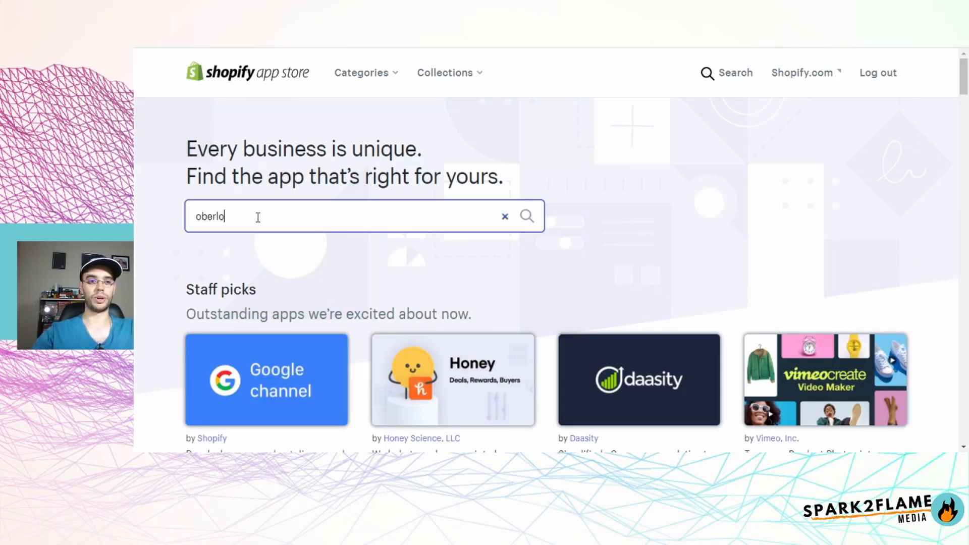
key("Return")
left_click(474, 287)
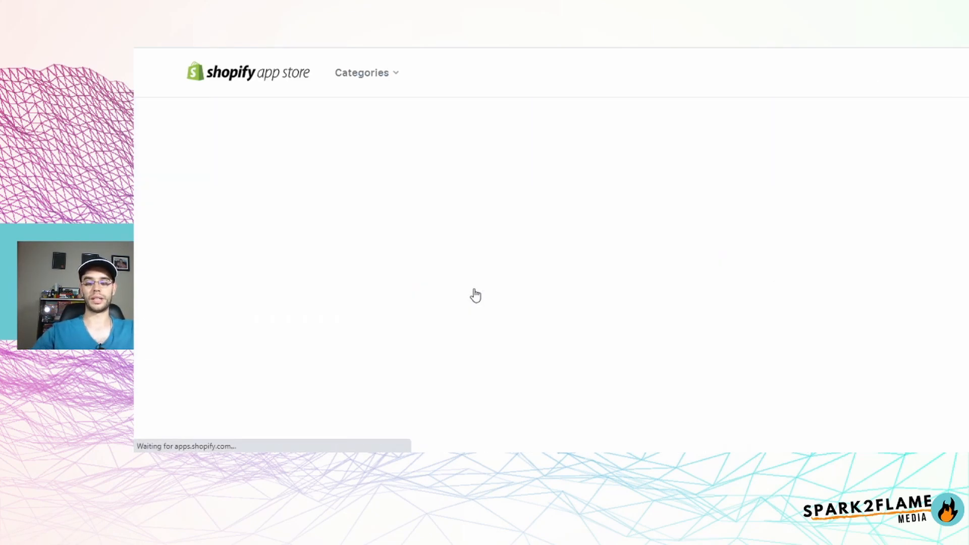
Review the Oberlo - Dropshipping App listing, add the app and approve its installation on the bohosparks store
scroll(214, 362, "down", 5)
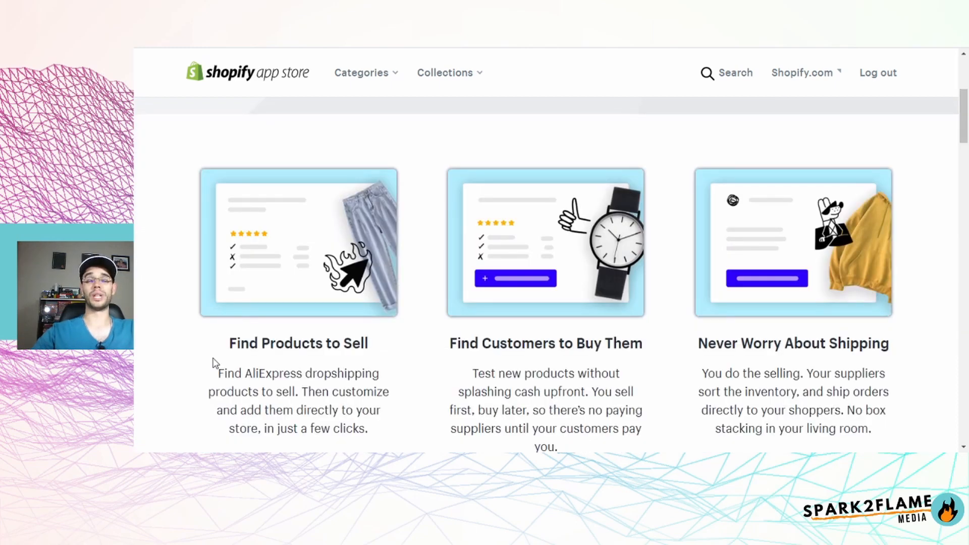
scroll(175, 347, "down", 6)
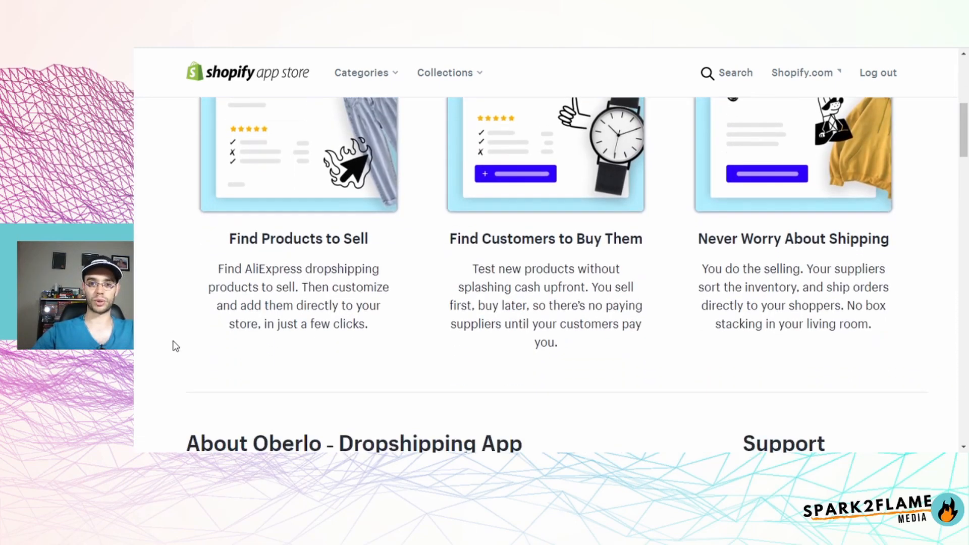
scroll(175, 346, "down", 6)
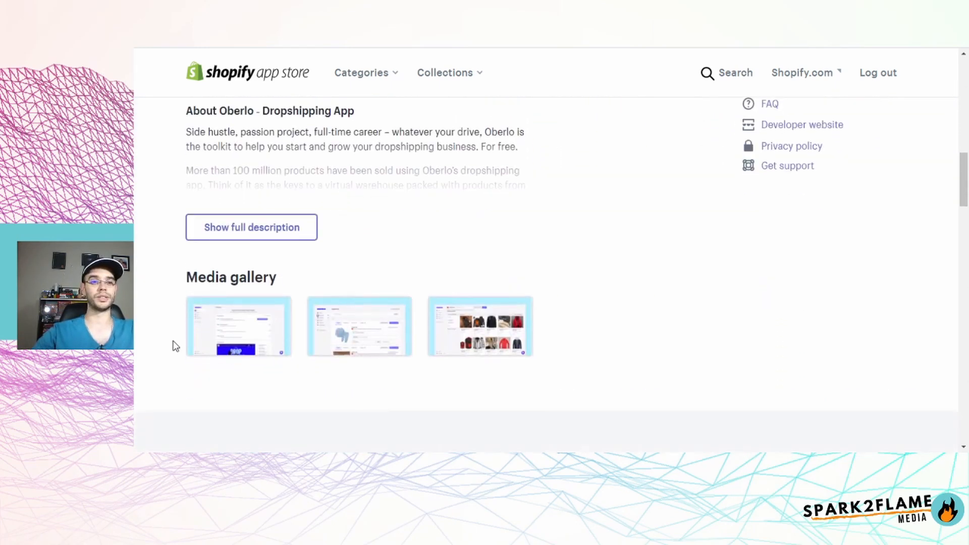
scroll(175, 346, "down", 3)
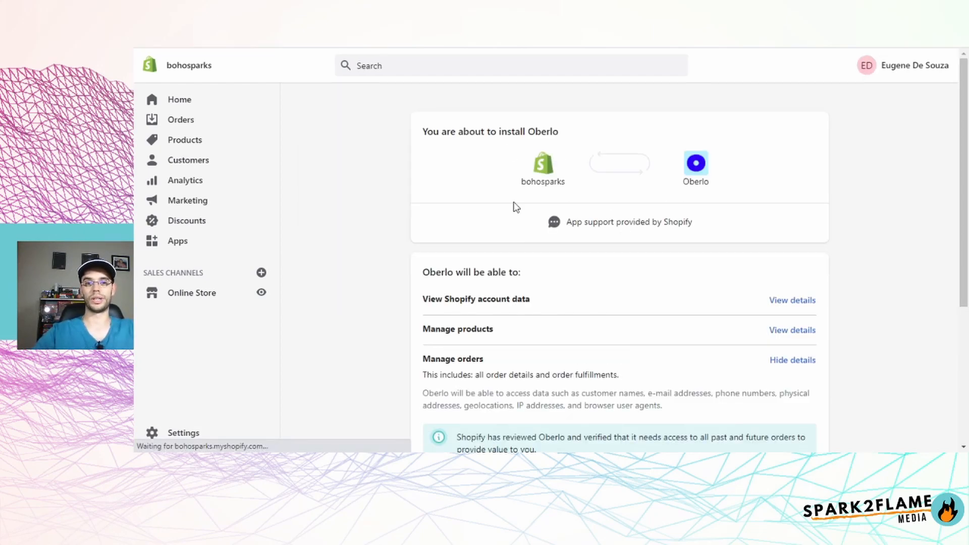
scroll(840, 323, "down", 4)
left_click(799, 372)
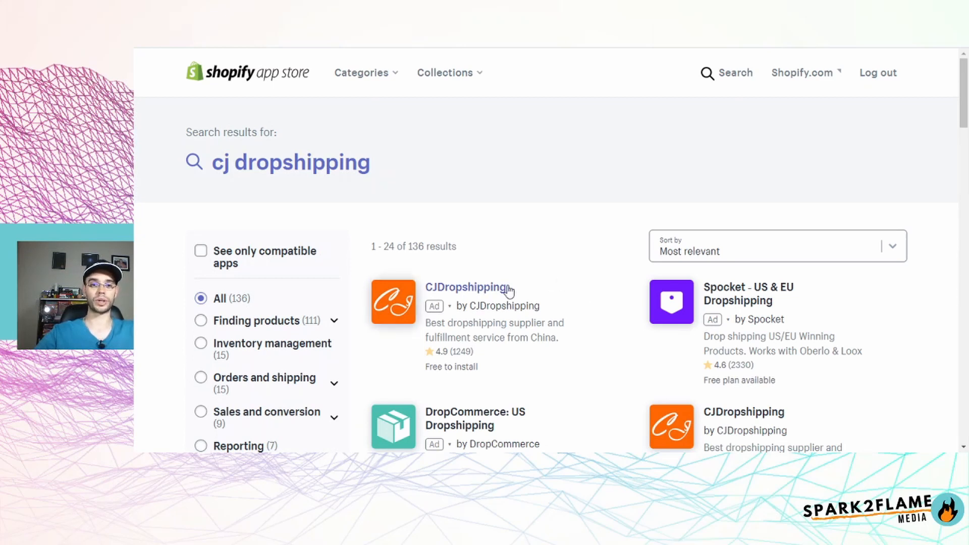
Add the CJDropshipping app from its listing and authorize it with the CJ account that is already online
left_click(456, 291)
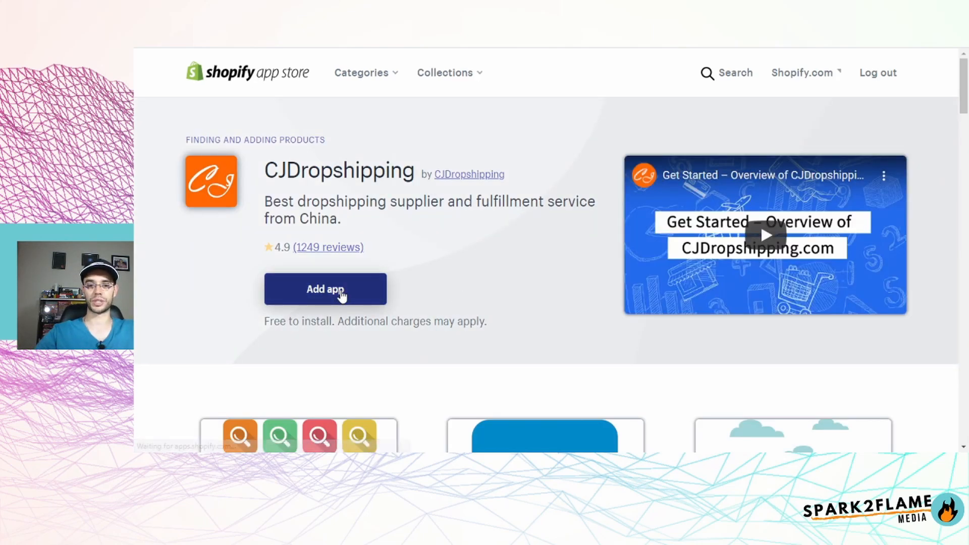
left_click(337, 297)
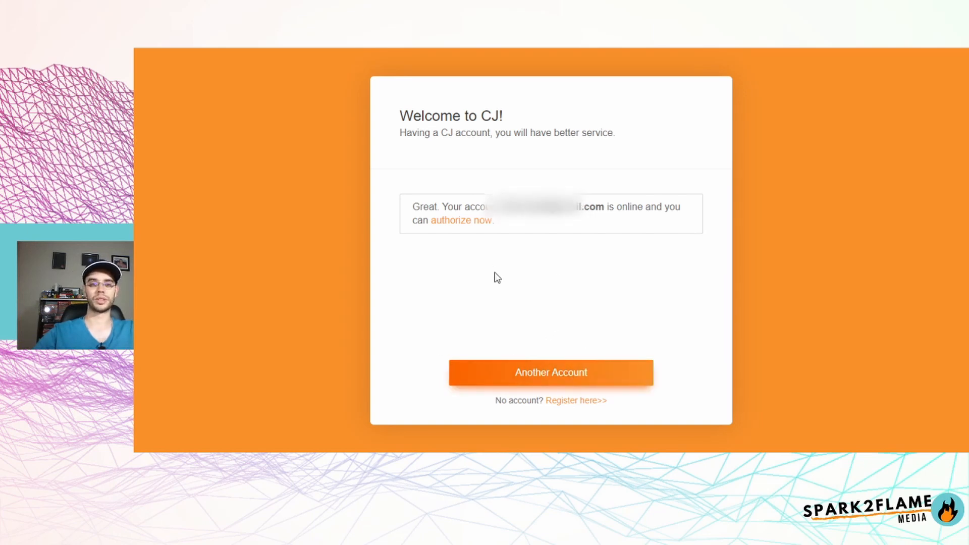
left_click(455, 222)
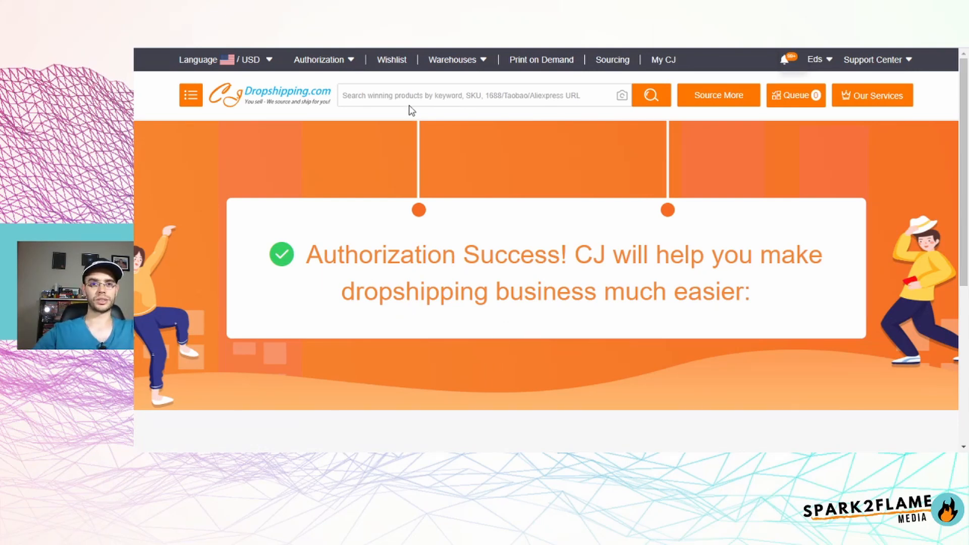
Search the CJDropshipping product catalog for "boho"
type("boho")
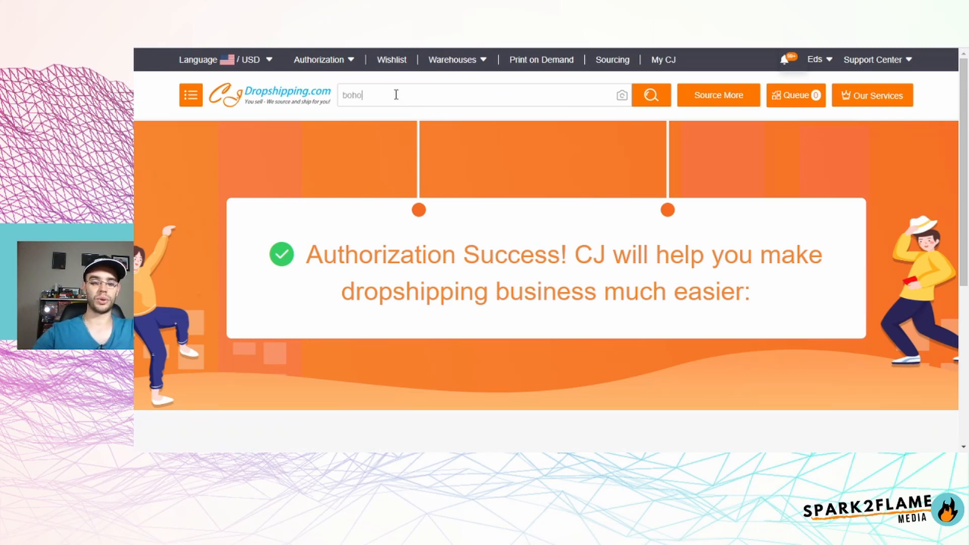
key("Return")
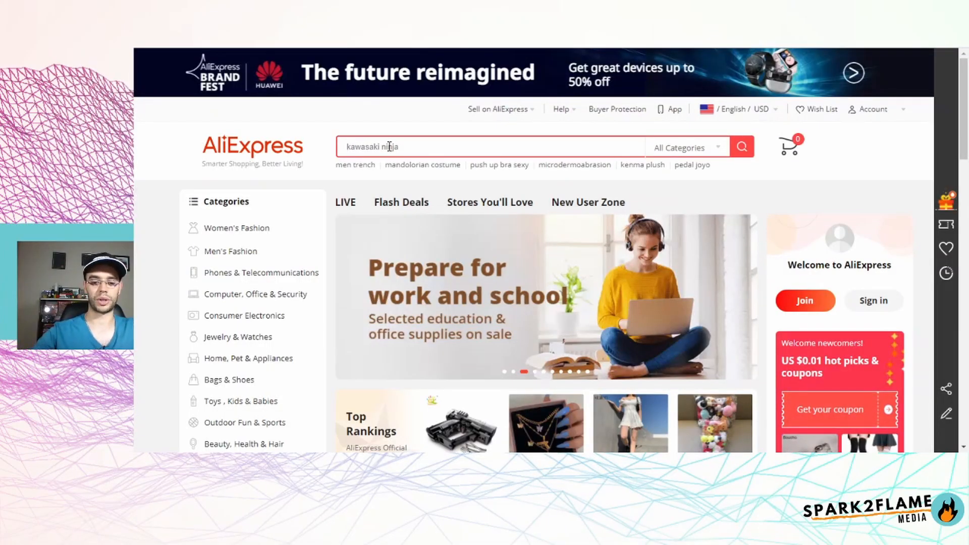
Switch to AliExpress, search for "boho dress" and sort the results by orders
type("boho")
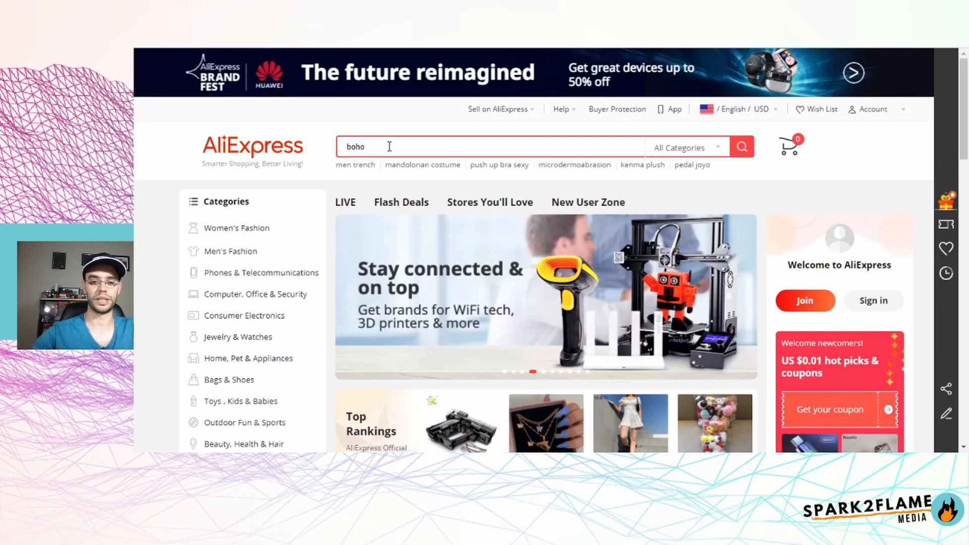
type(" dress")
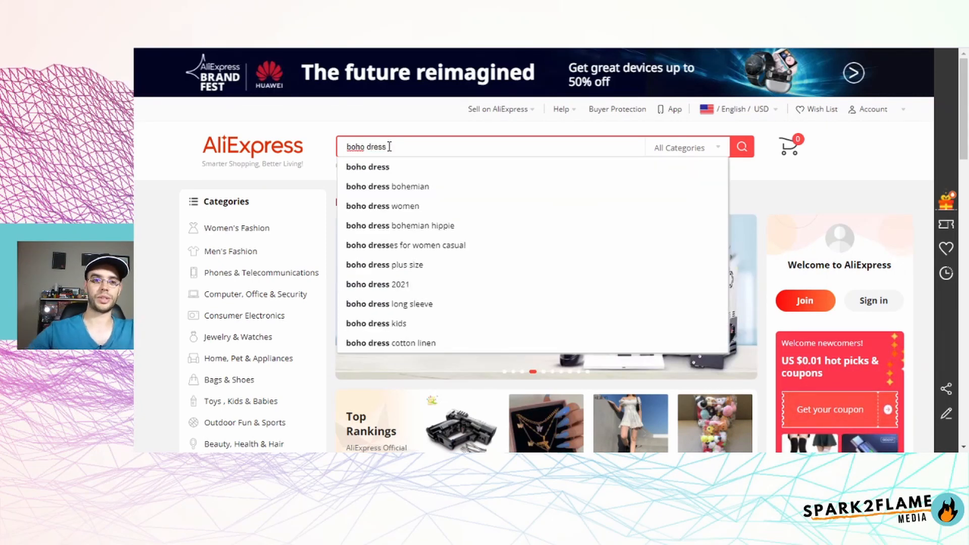
key("Return")
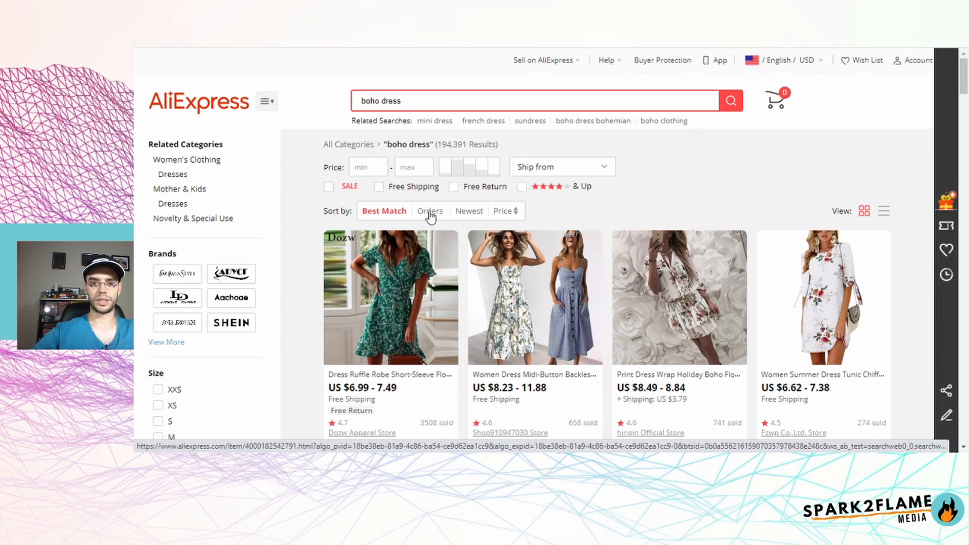
left_click(425, 212)
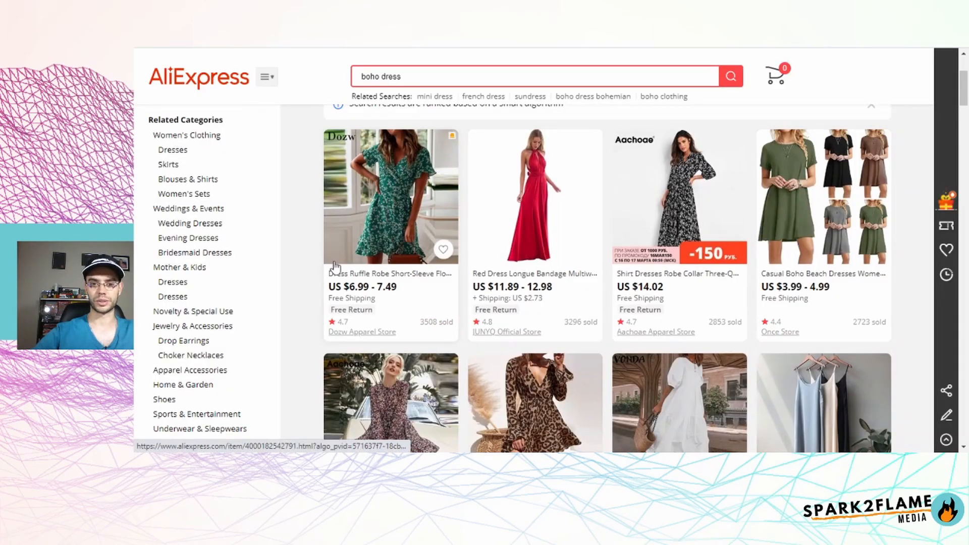
Open the leopard-print long-sleeve boho dress from the results, select its red color and review the product's shipping and return details
scroll(333, 282, "down", 4)
scroll(333, 301, "down", 1)
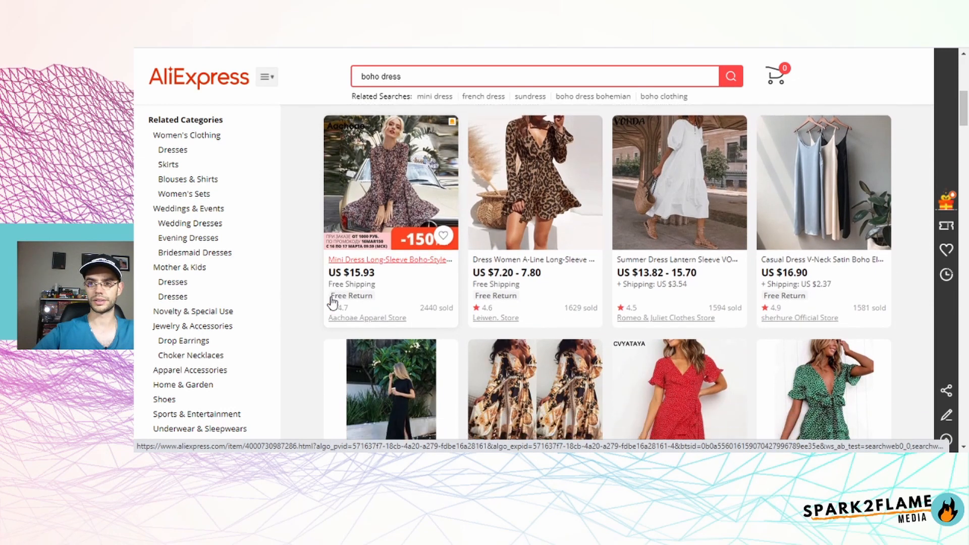
scroll(334, 302, "up", 2)
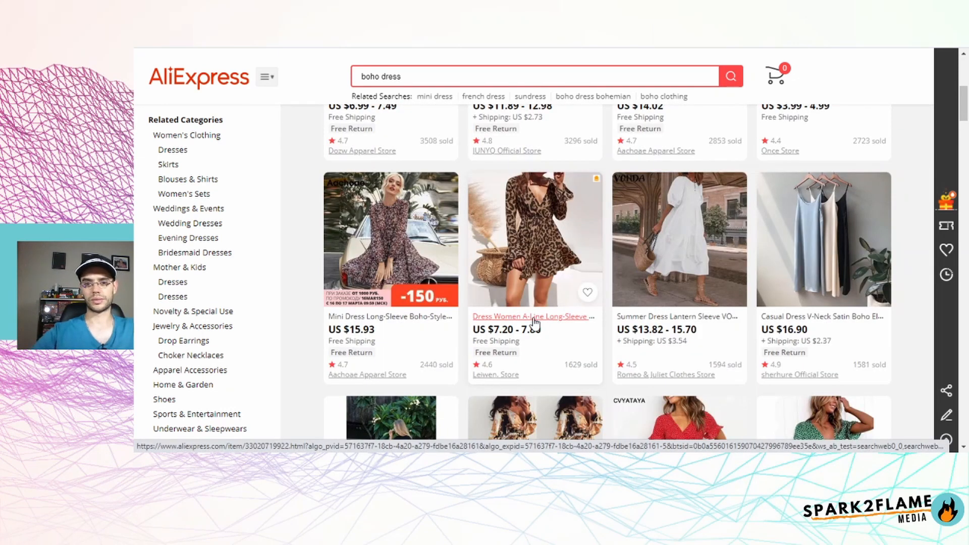
left_click(533, 321)
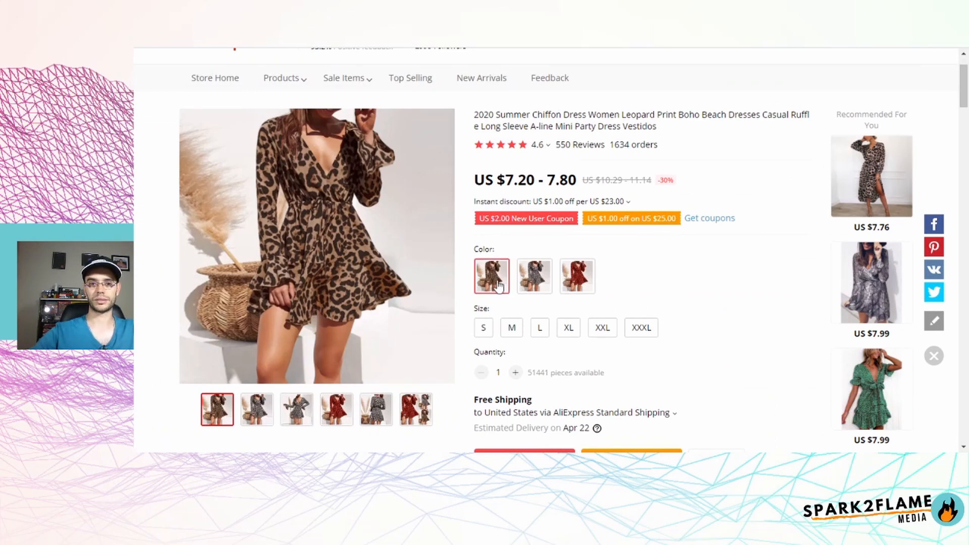
left_click(577, 276)
scroll(687, 282, "down", 5)
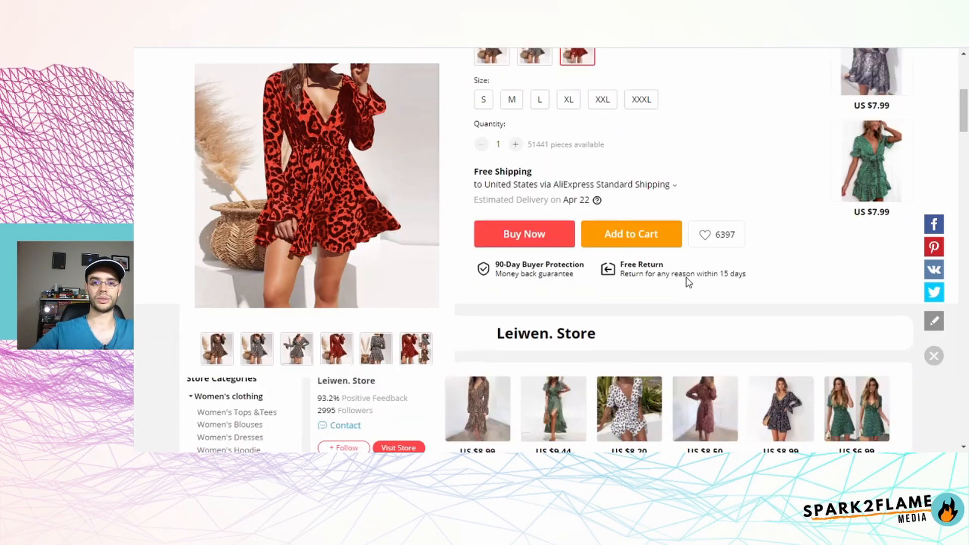
scroll(688, 282, "up", 6)
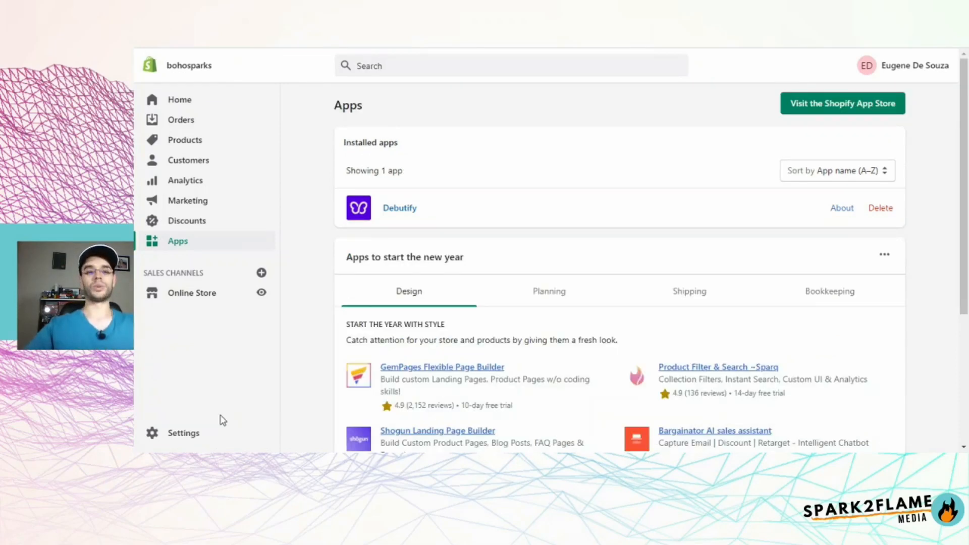
In the bohosparks store's payment settings, browse the third-party payment providers and open PayFast's account registration page
left_click(182, 433)
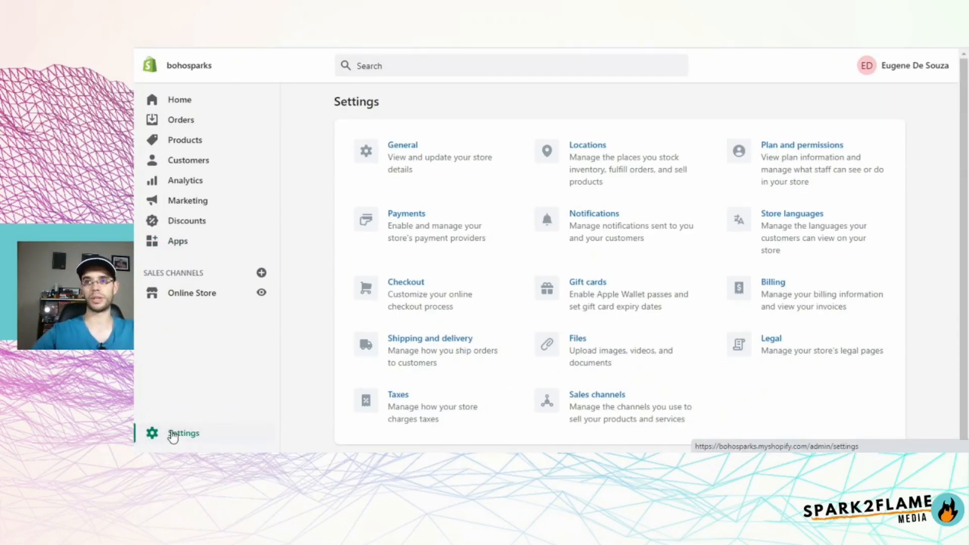
left_click(407, 234)
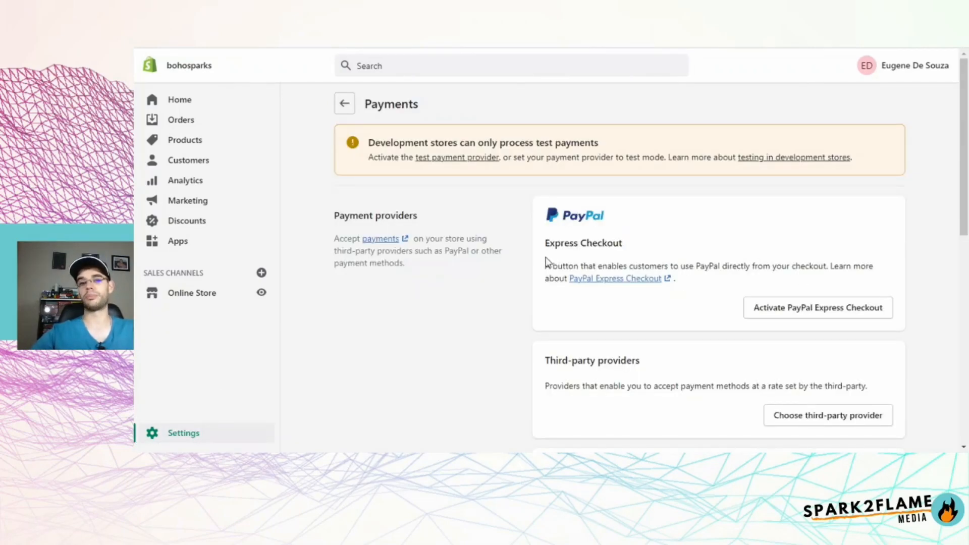
scroll(506, 357, "down", 2)
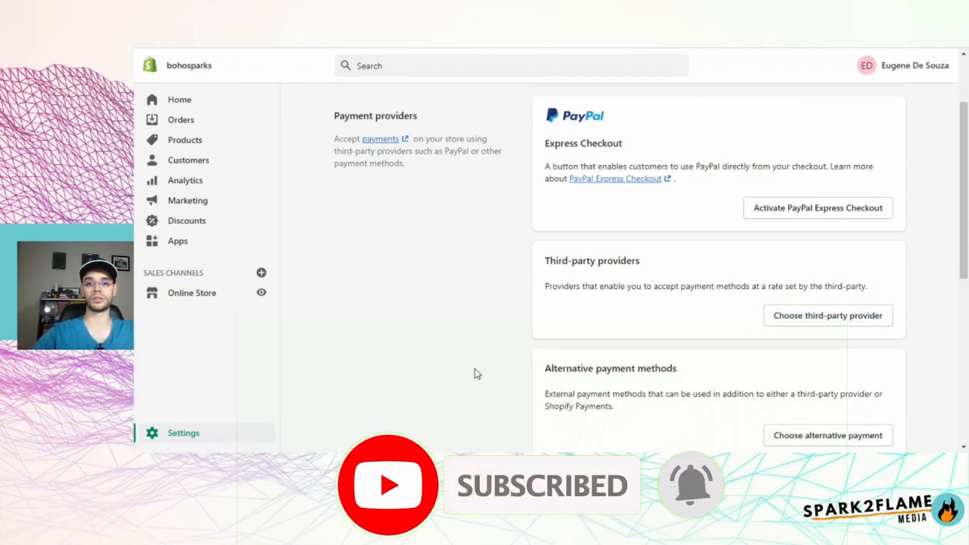
scroll(478, 374, "down", 2)
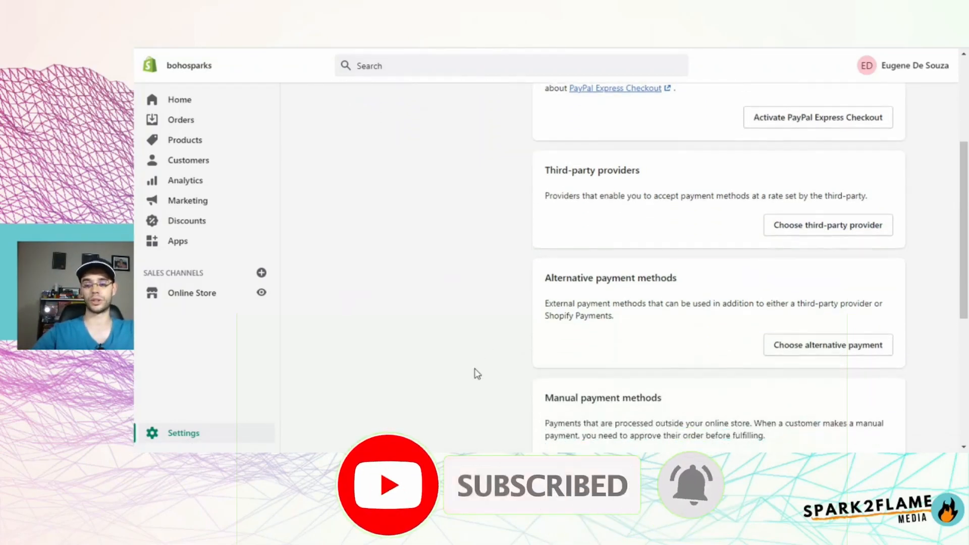
left_click(828, 220)
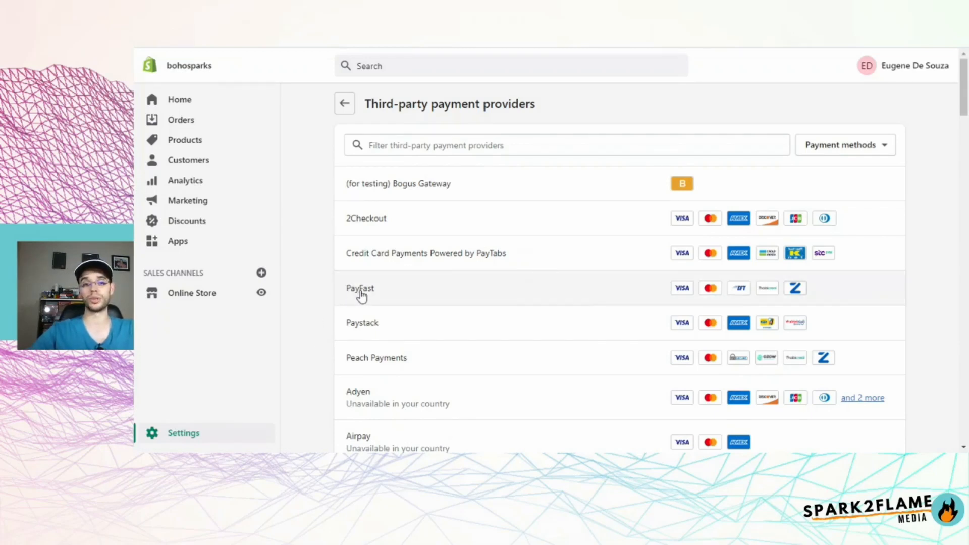
scroll(310, 297, "down", 2)
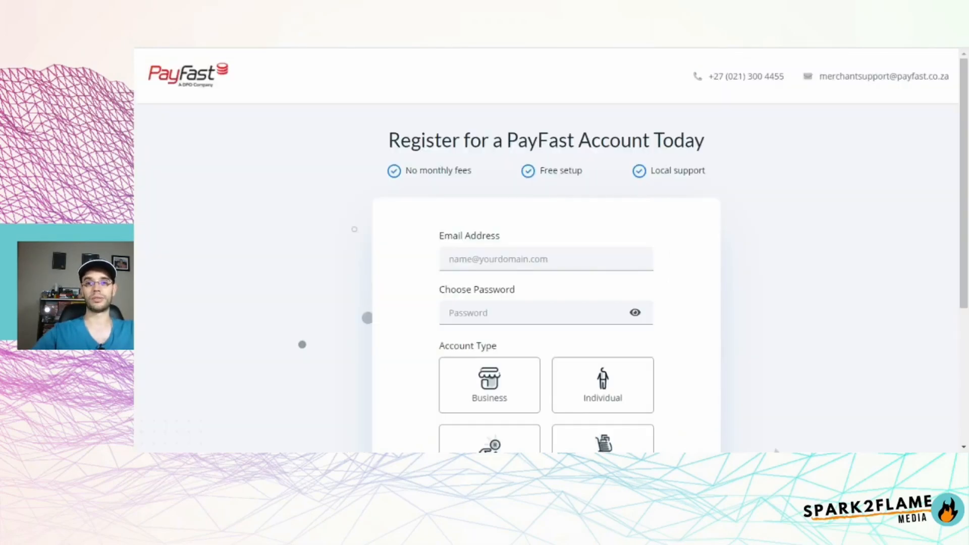
Review the account types on PayFast's registration form and filter Shopify's third-party payment providers for "payu" and "stripe"
scroll(665, 224, "down", 4)
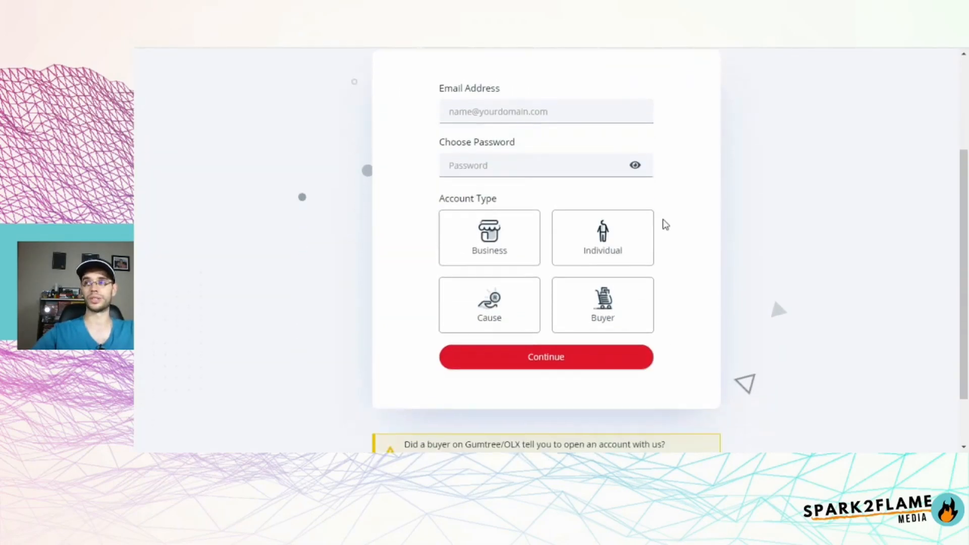
scroll(665, 224, "up", 4)
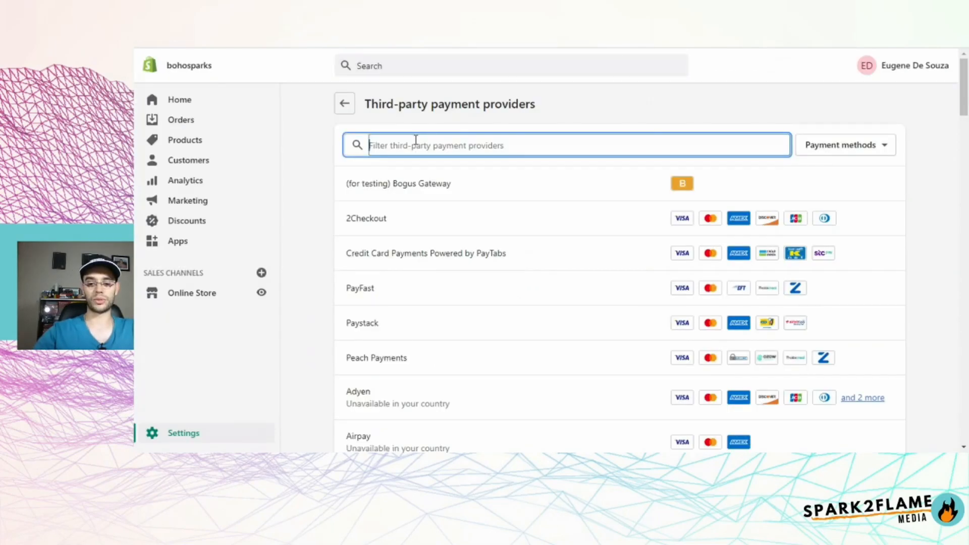
type("payu")
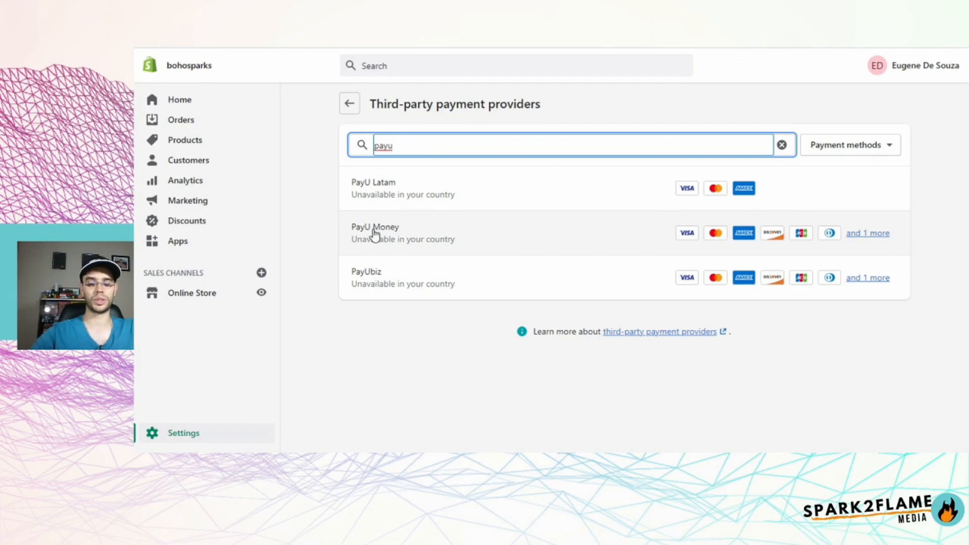
double_click(406, 145)
type("stripe")
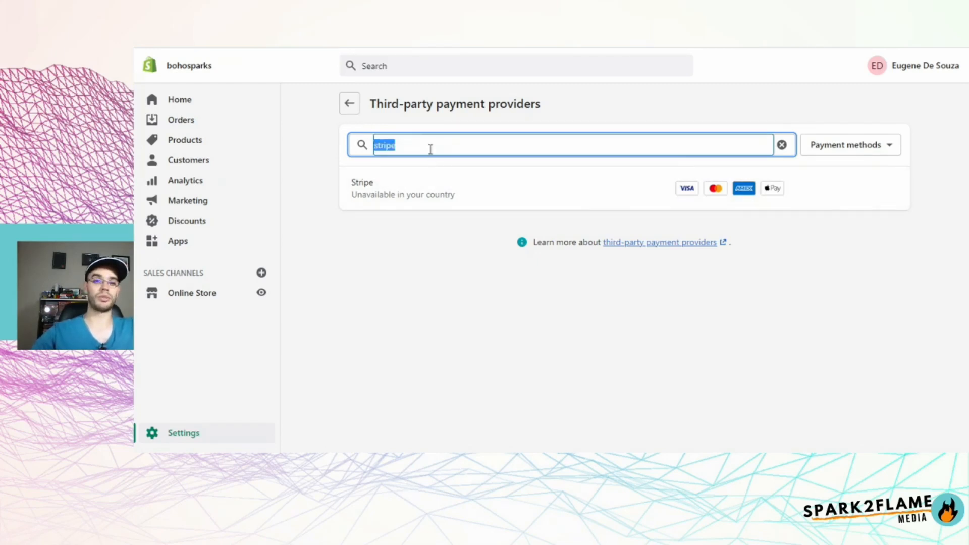
Clear the provider filter and look through the full list of third-party payment providers
key("BackSpace")
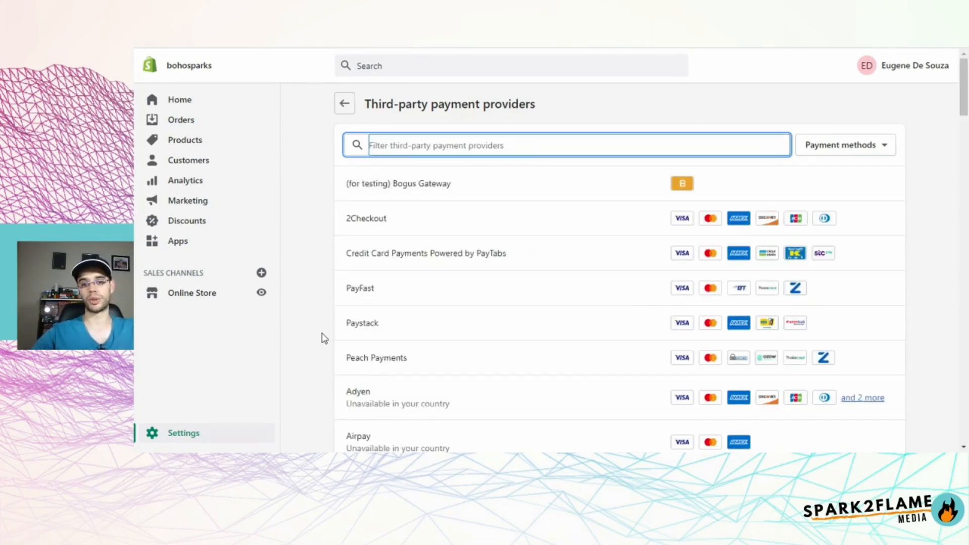
scroll(325, 338, "down", 2)
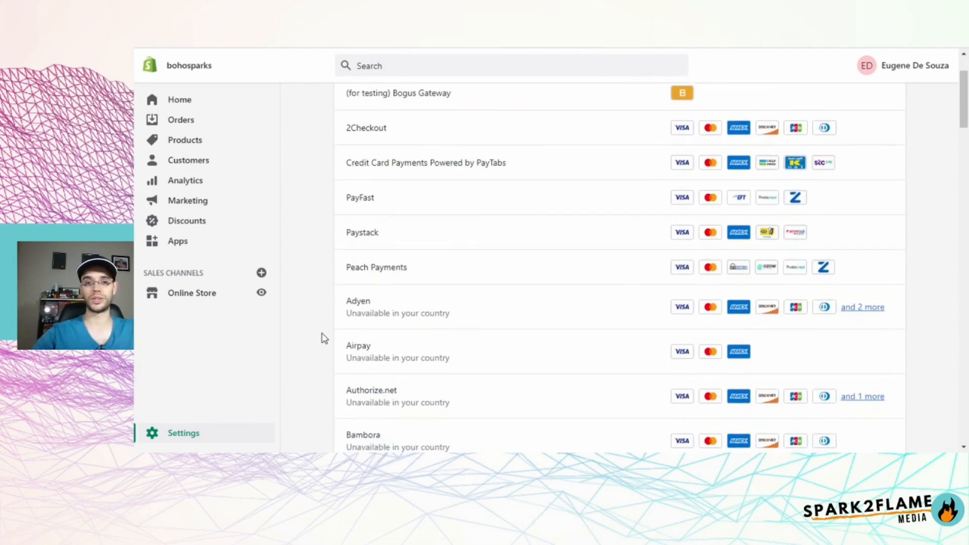
scroll(325, 338, "down", 5)
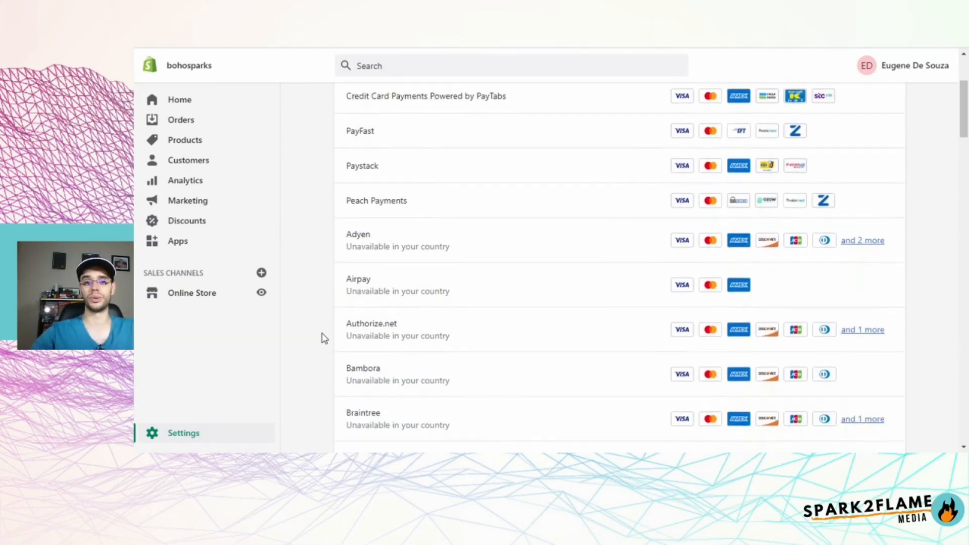
scroll(324, 338, "down", 20)
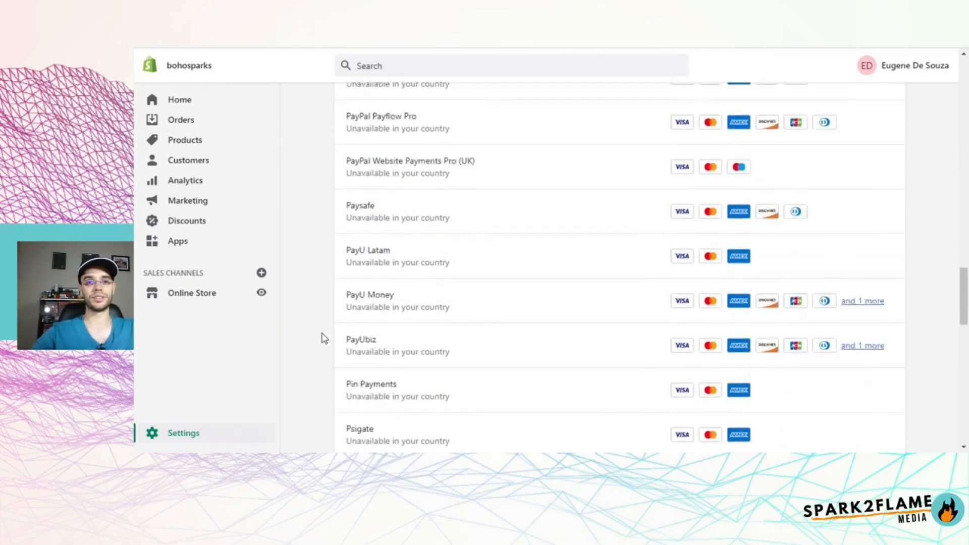
scroll(324, 339, "up", 3)
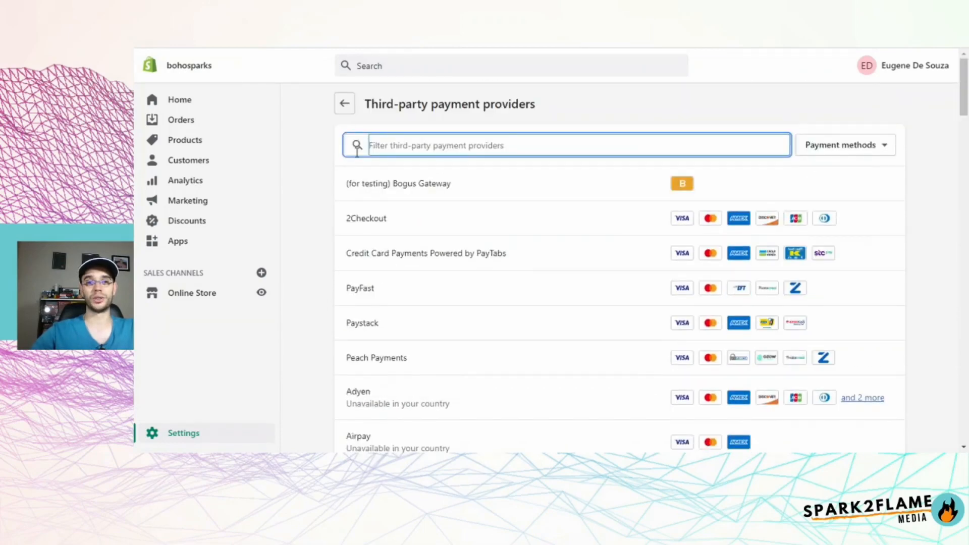
Return to the Payments settings and review the PayPal Express Checkout, third-party and alternative payment options
left_click(345, 104)
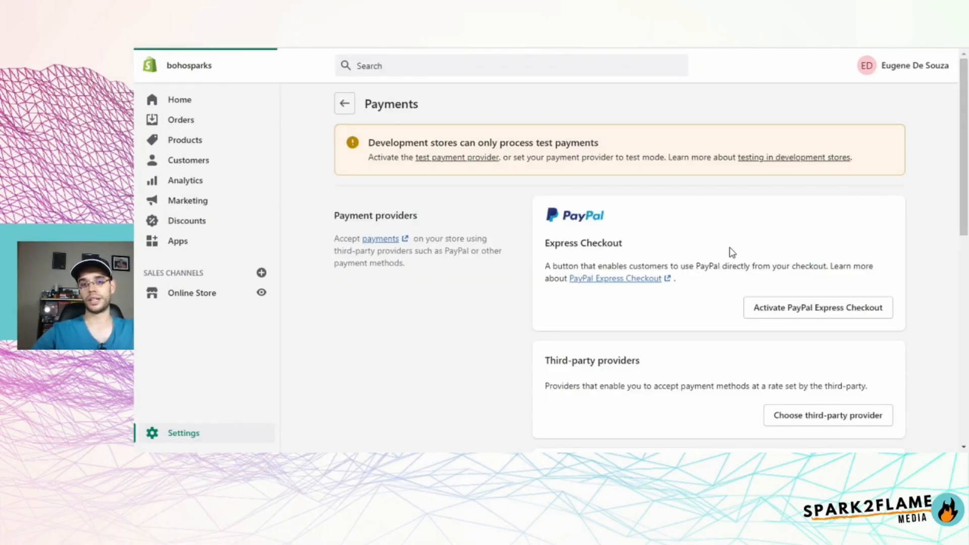
scroll(731, 251, "down", 3)
scroll(731, 251, "up", 2)
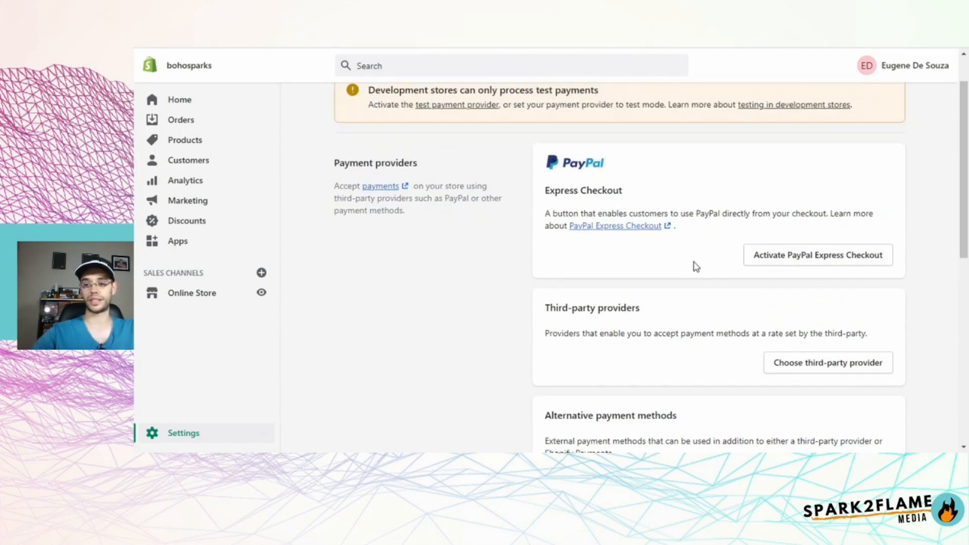
scroll(701, 273, "down", 1)
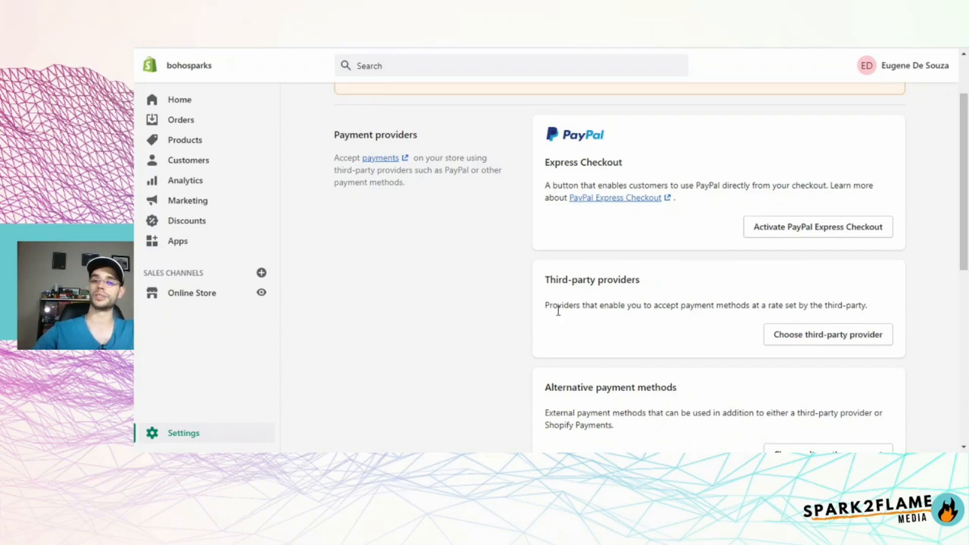
left_click_drag(548, 305, 736, 305)
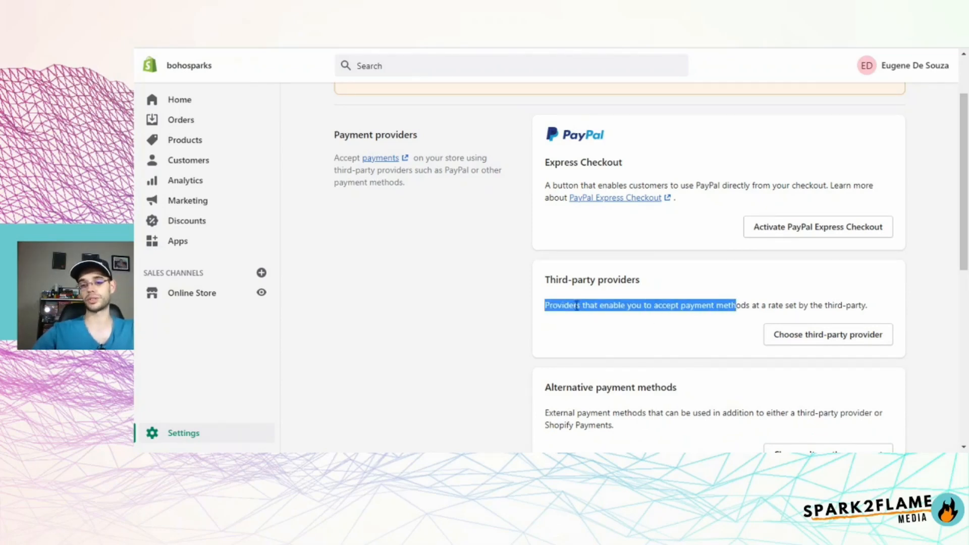
left_click(638, 309)
left_click(703, 307)
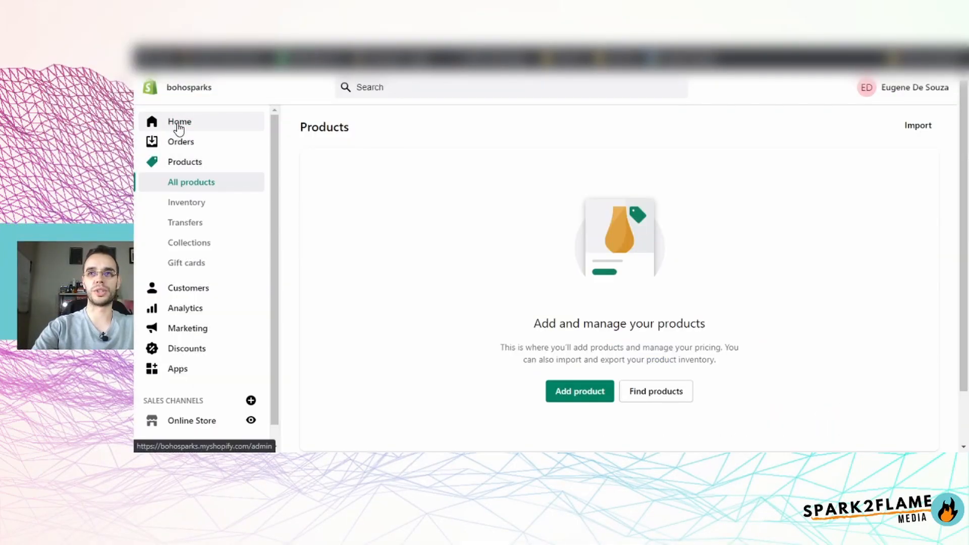
Open Oberlo from the store's installed apps and browse the featured products in its product finder
left_click(179, 123)
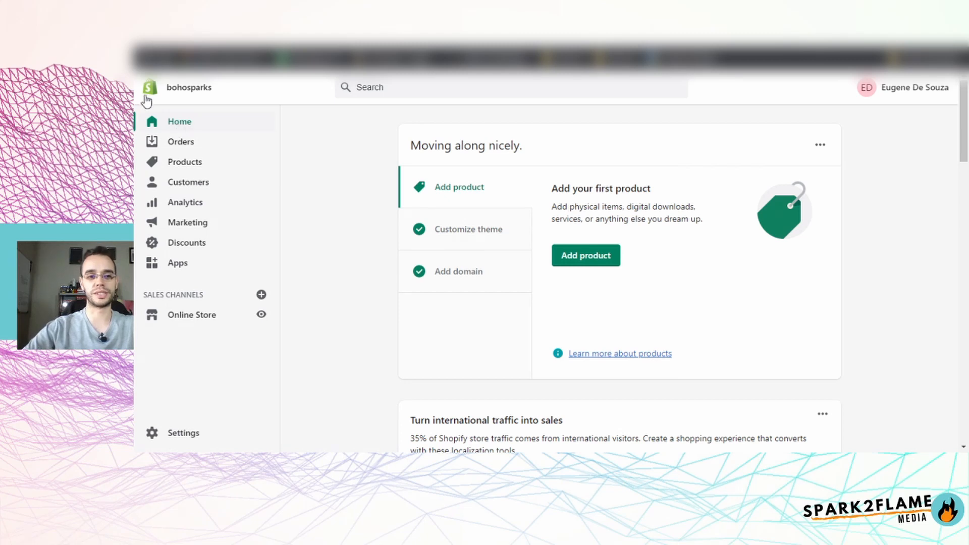
left_click(170, 267)
scroll(335, 321, "down", 1)
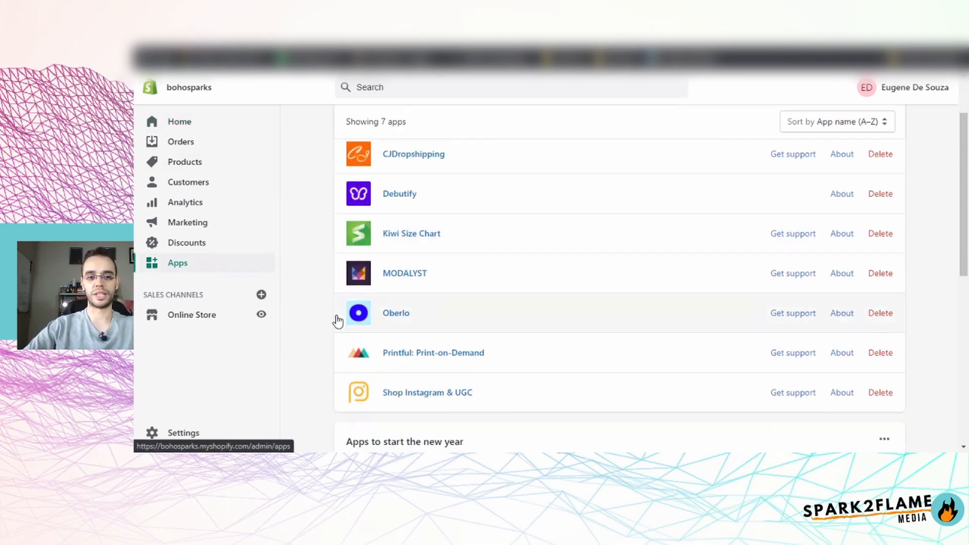
left_click(392, 316)
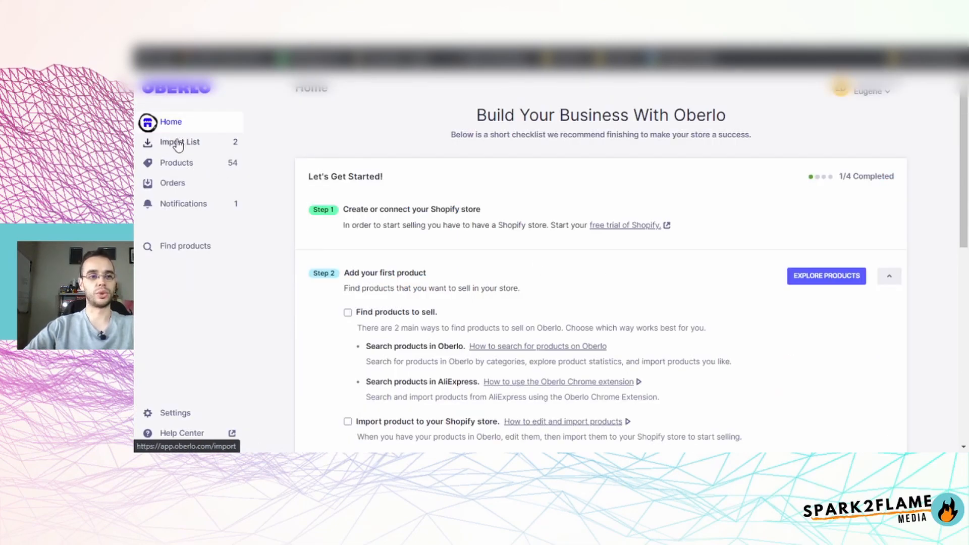
left_click(180, 254)
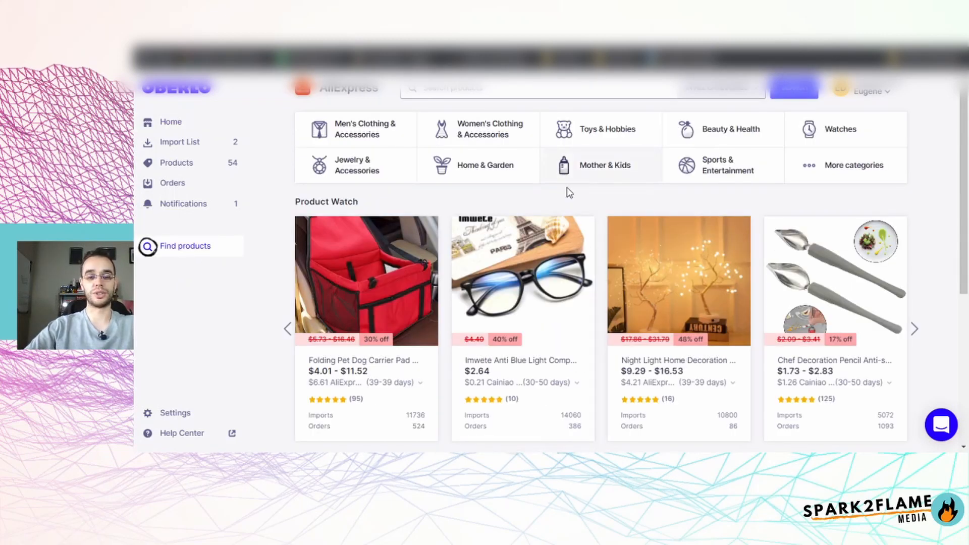
scroll(608, 330, "down", 5)
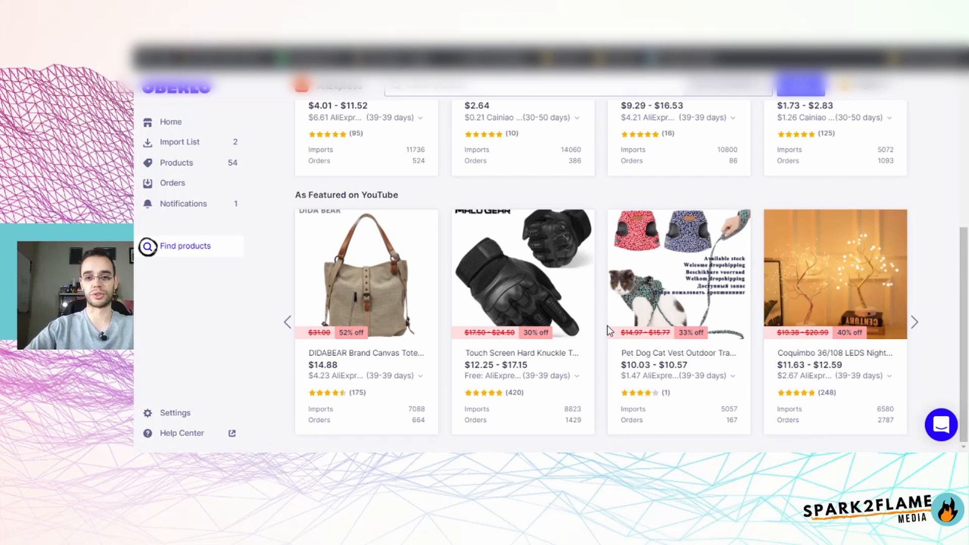
scroll(607, 325, "up", 5)
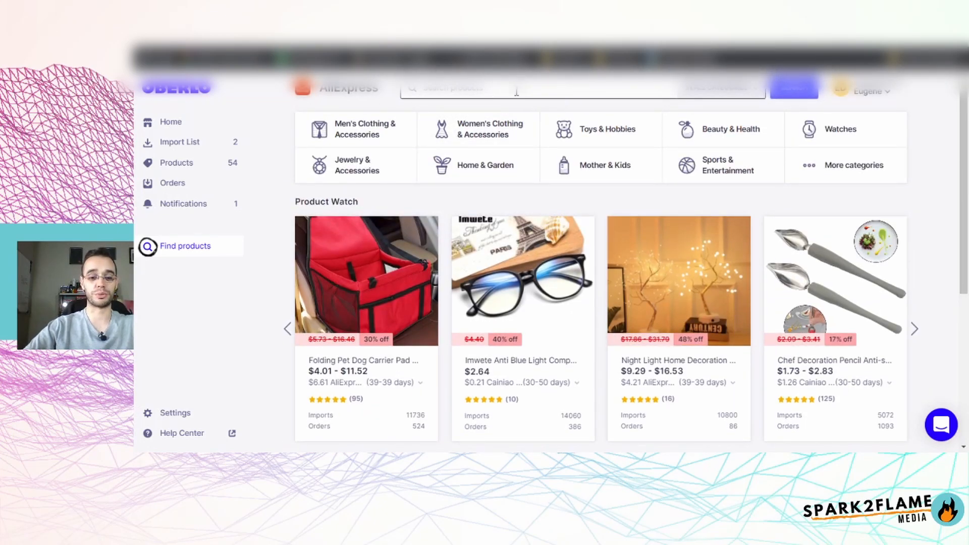
Search Oberlo's AliExpress products for "boho dress" and check the sort options for the results
left_click(467, 90)
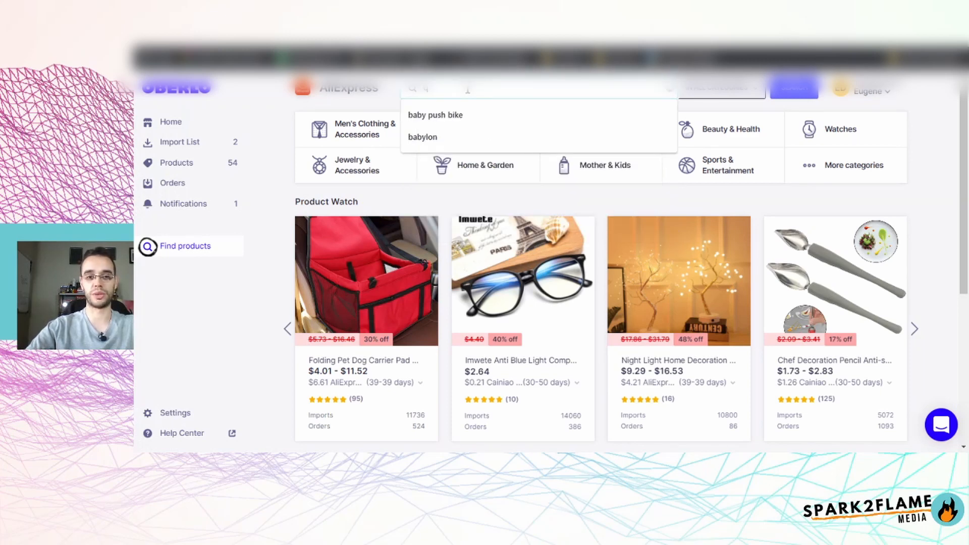
type("dogie dress")
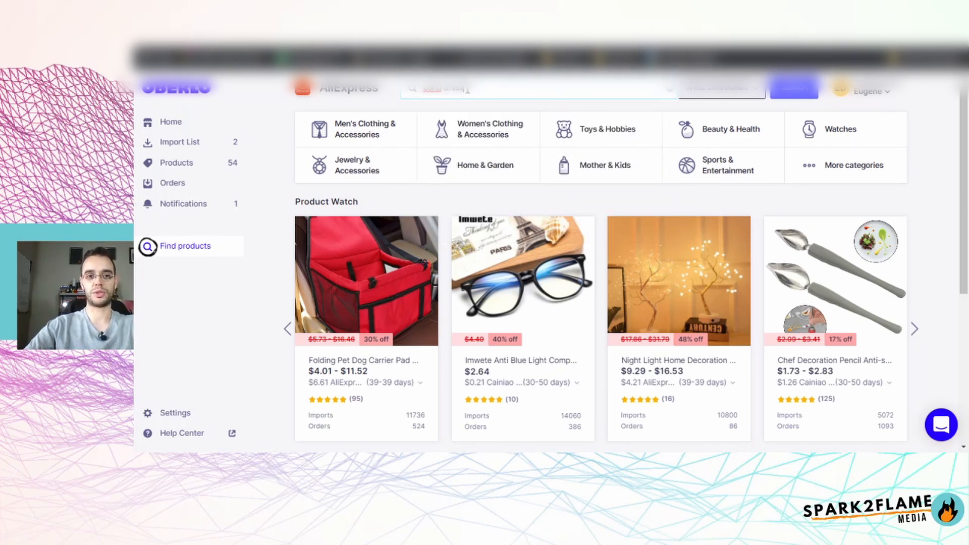
key("Return")
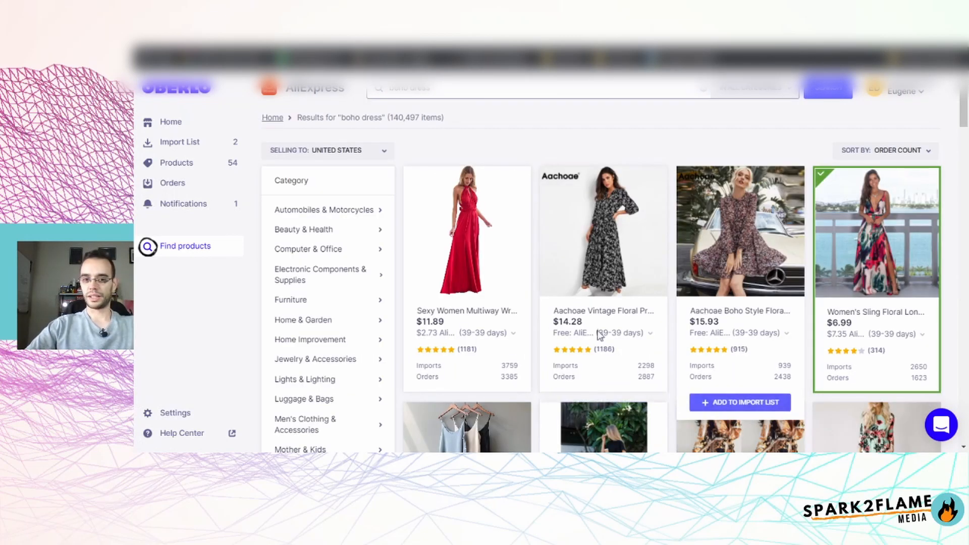
left_click(920, 151)
left_click(926, 151)
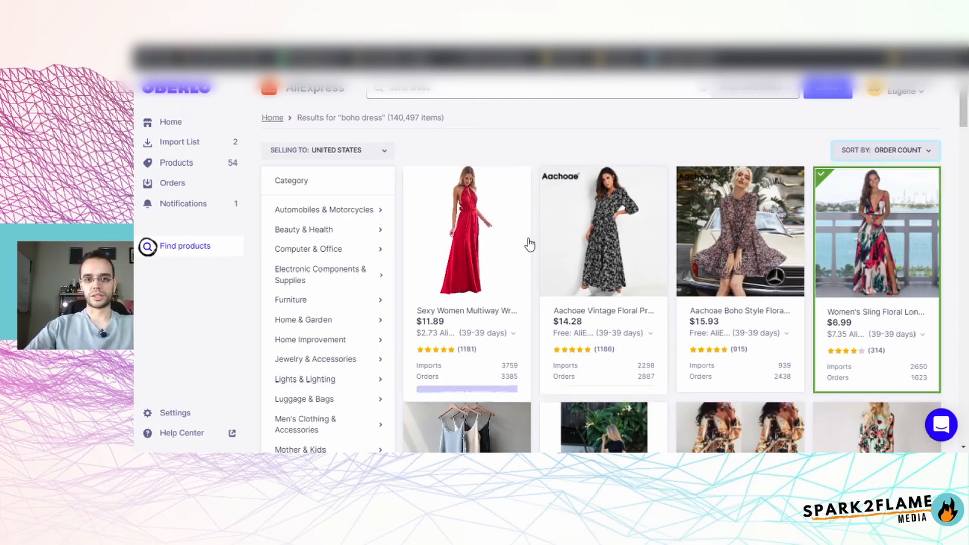
Look through the boho dress results and add the $6.98 Women Boho Wrap Summer dress to the import list
scroll(535, 298, "down", 2)
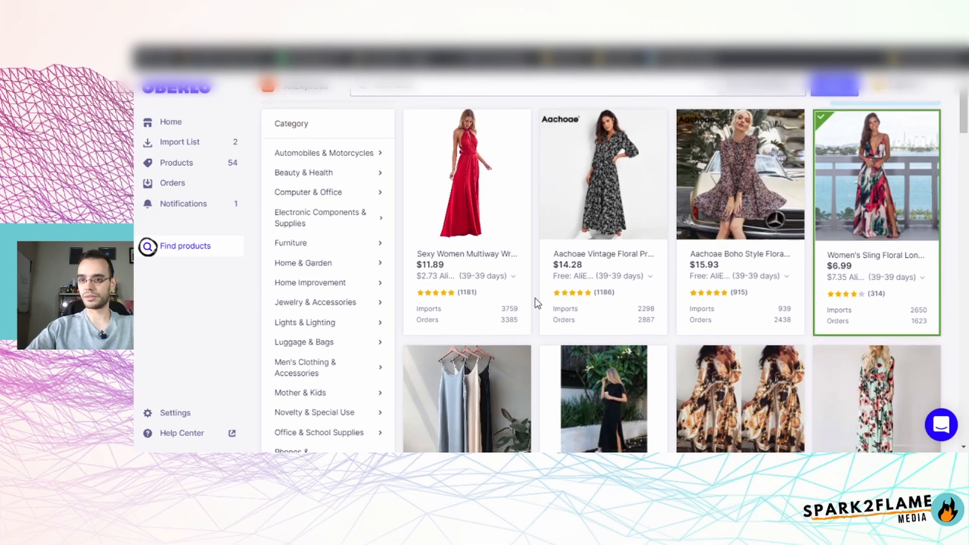
scroll(538, 303, "down", 2)
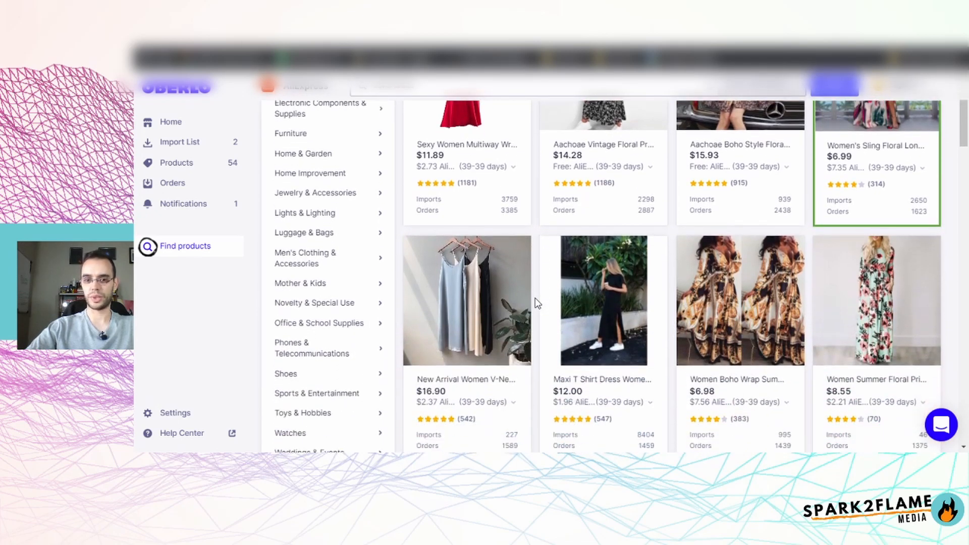
scroll(537, 302, "down", 2)
scroll(536, 303, "up", 6)
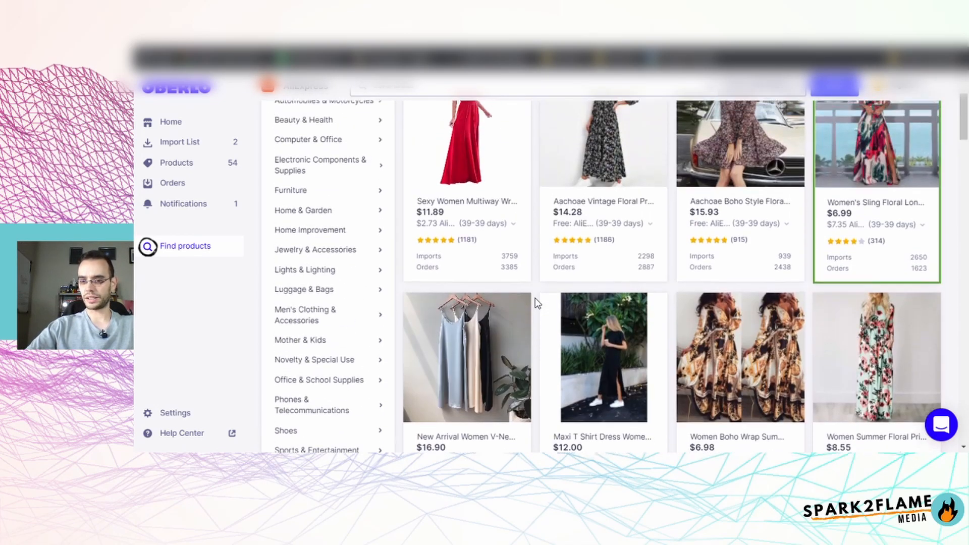
mouse_move(874, 238)
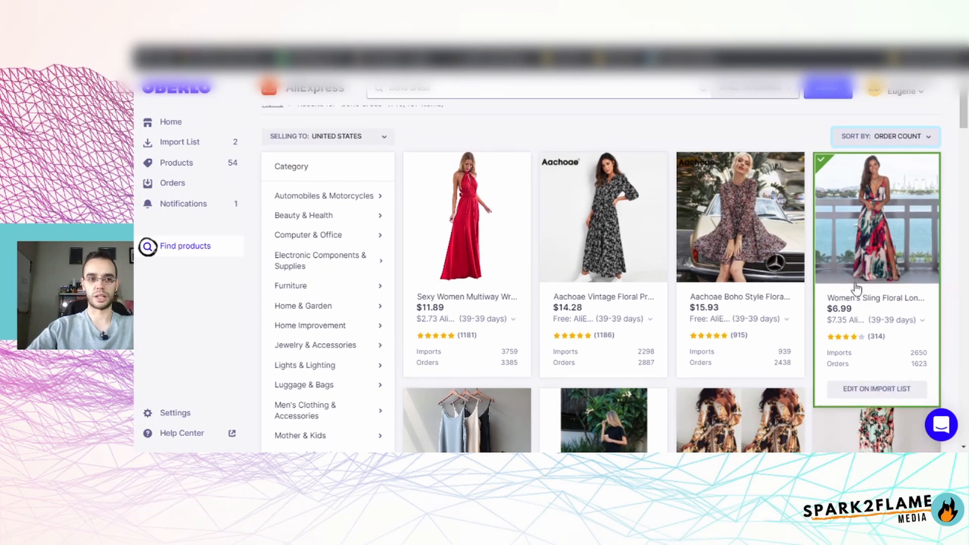
scroll(729, 308, "down", 2)
scroll(727, 305, "down", 2)
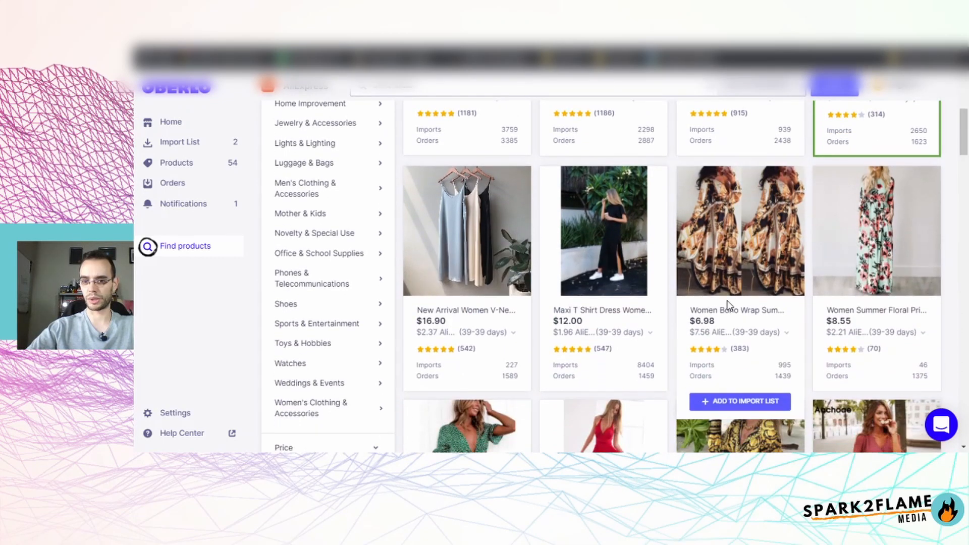
scroll(728, 307, "down", 1)
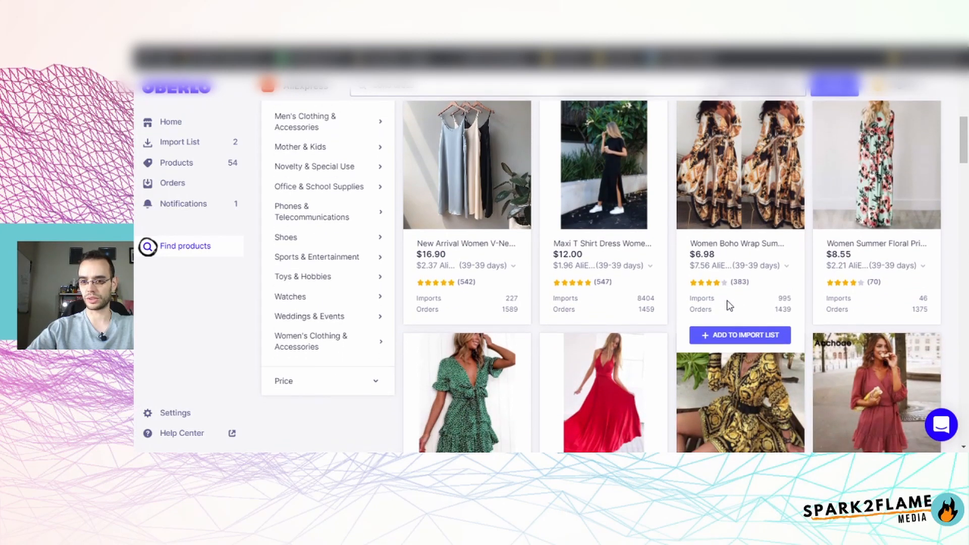
scroll(729, 306, "up", 1)
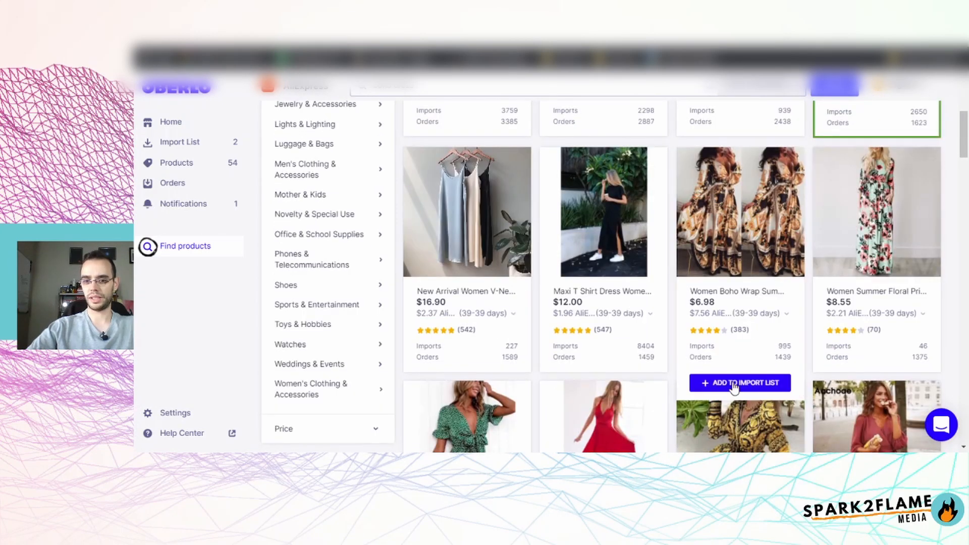
left_click(732, 382)
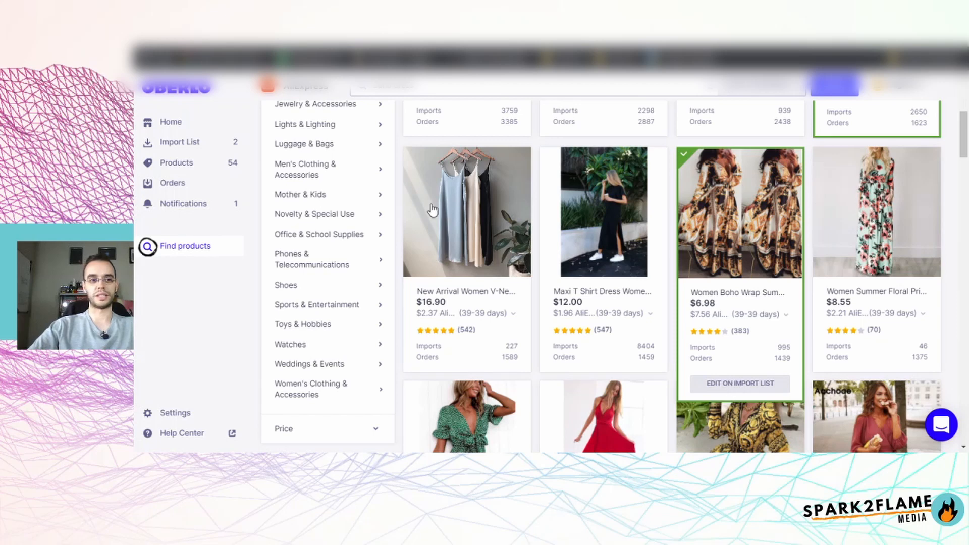
Open the import list and change the Women Boho Wrap Summer dress's title to "Boho Floral Summer Maxi Dress"
left_click(174, 146)
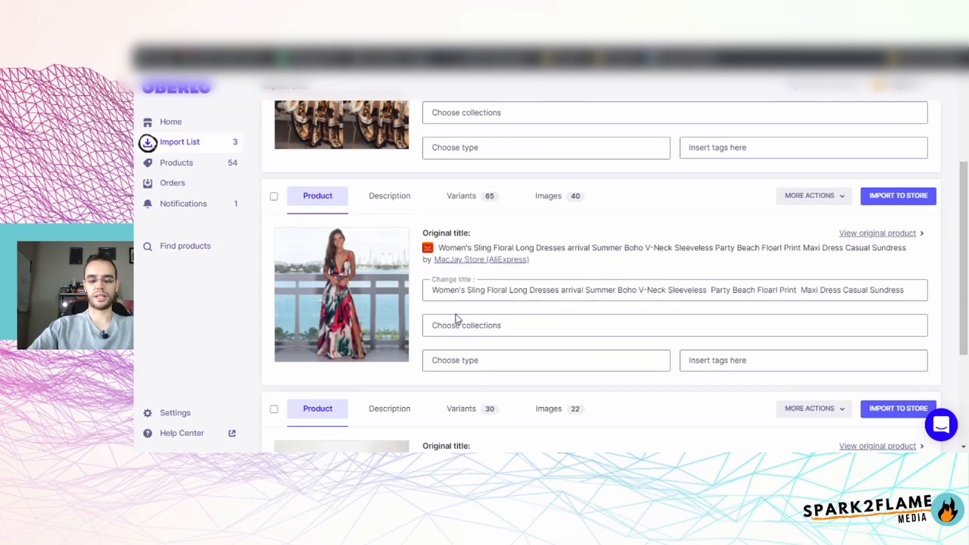
scroll(457, 318, "up", 3)
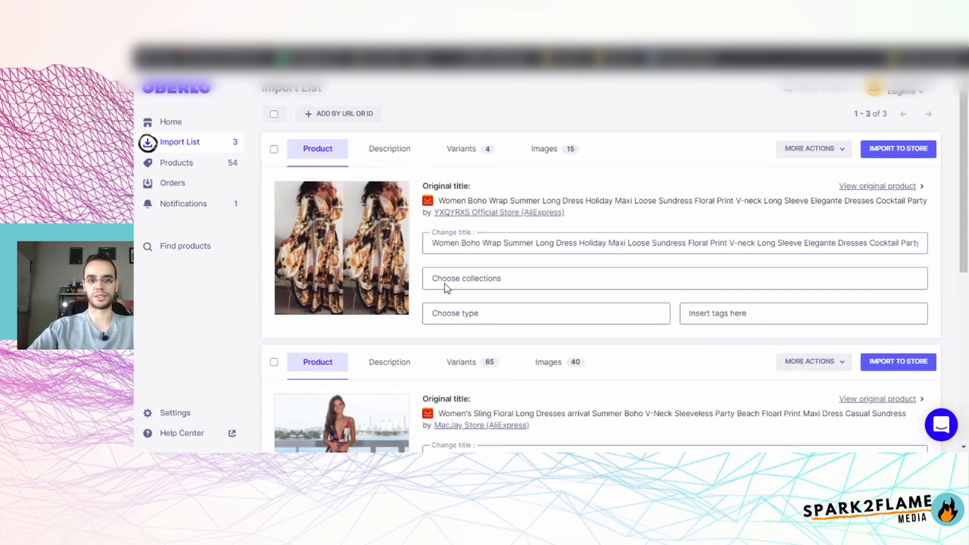
left_click(505, 243)
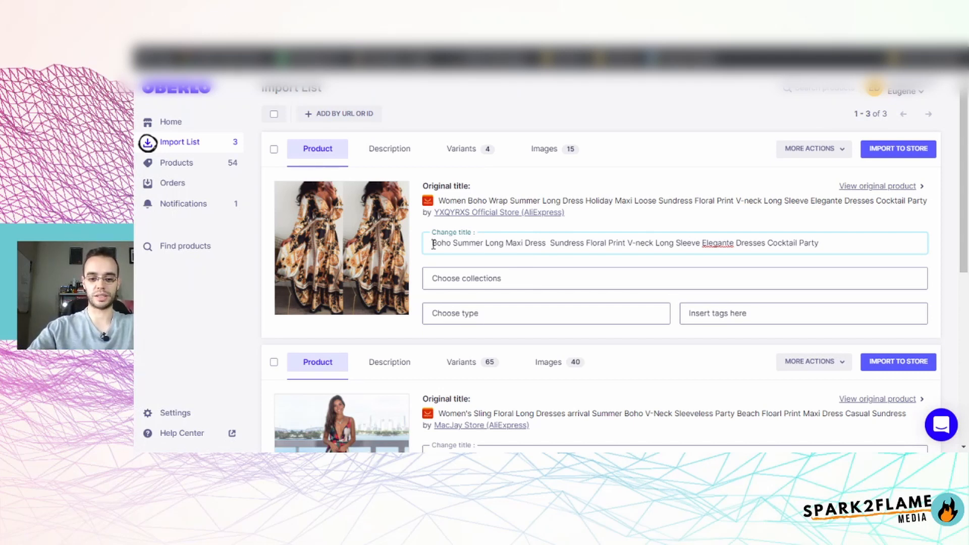
type("Boho Floral Summar")
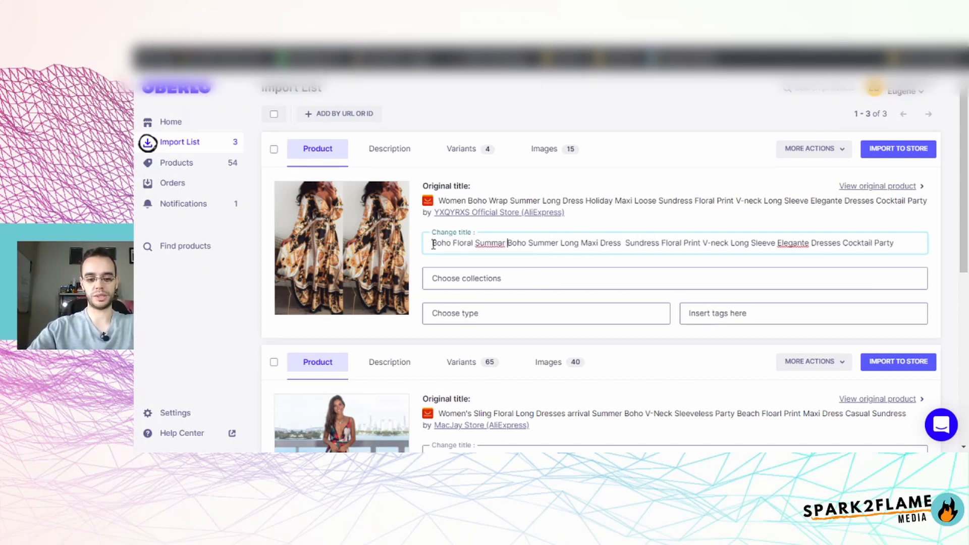
key("BackSpace")
key("BackSpace")
key("BackSpace")
type("er Maxi Dress")
key("shift+End")
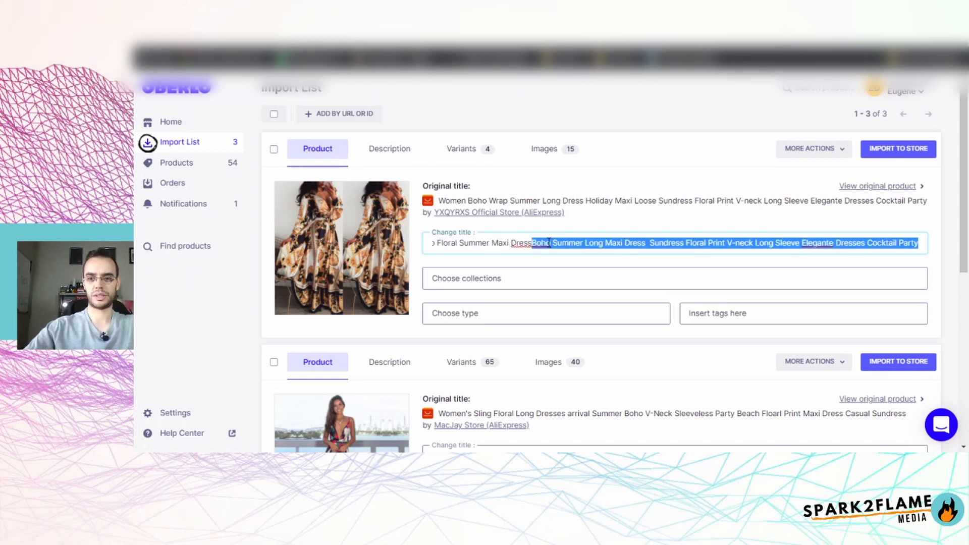
key("BackSpace")
left_click(545, 258)
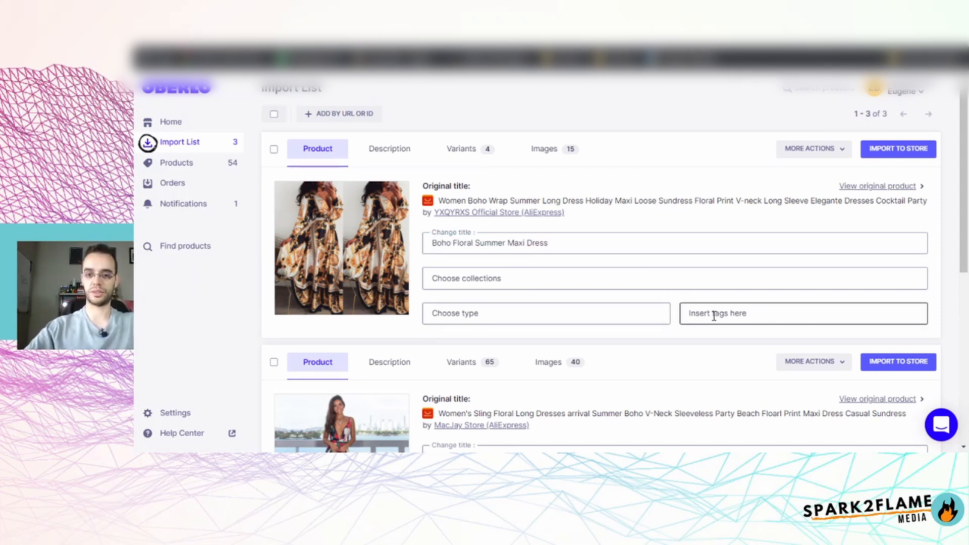
Rewrite the dress's description with a cocktail-party sales pitch, an "<Insert Size Chart>" placeholder and a shortened "Details:" list
left_click(390, 150)
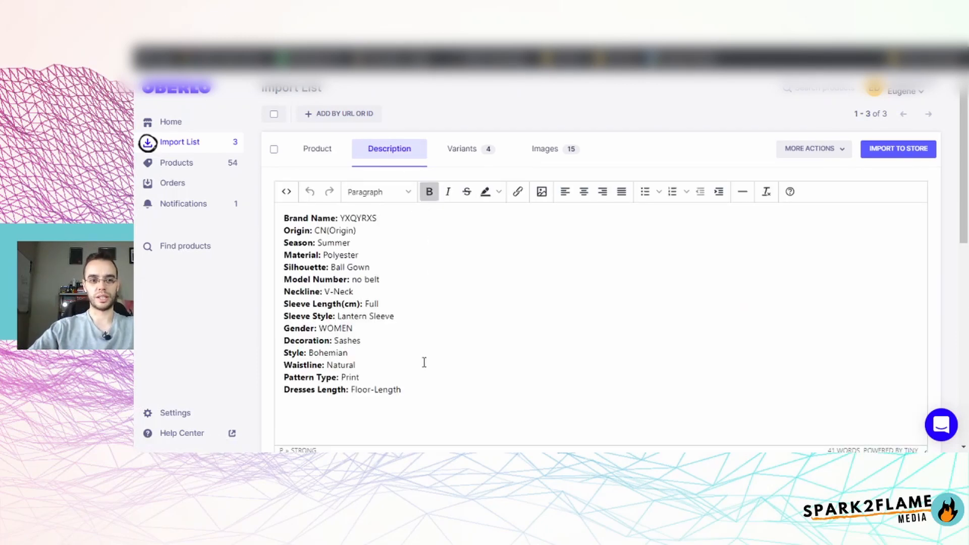
left_click(429, 391)
left_click(285, 217)
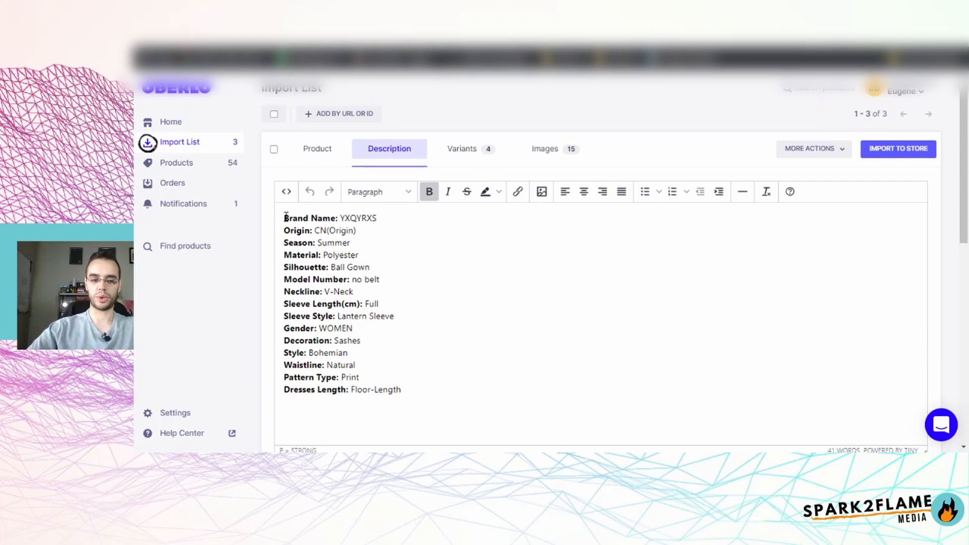
key("Return")
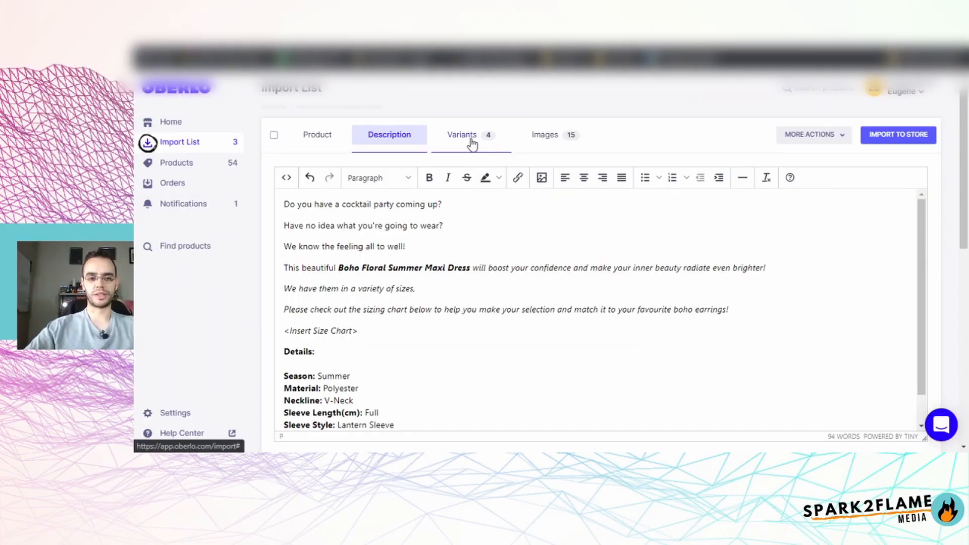
Review the dress's variants and check the full SKU of the S, M, L and XL rows
left_click(655, 192)
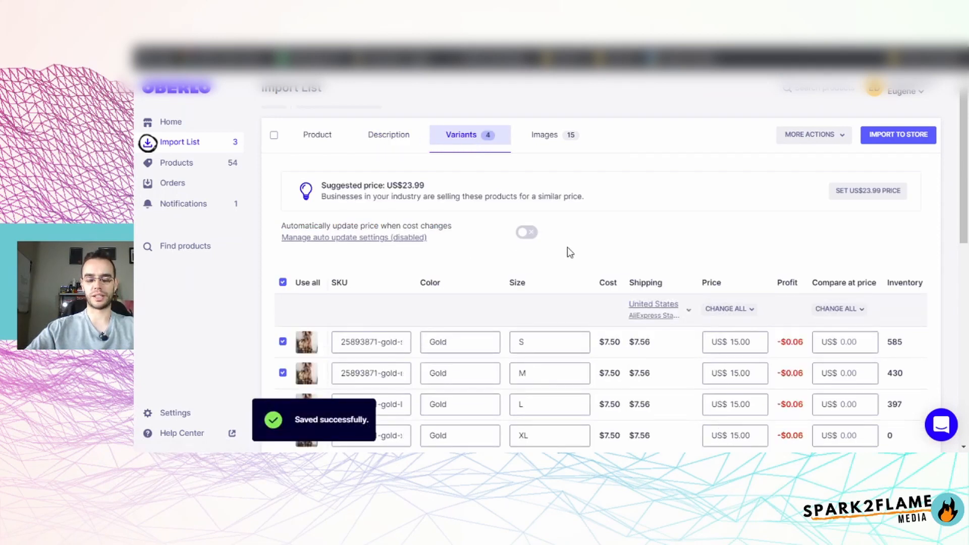
scroll(567, 249, "down", 1)
scroll(568, 247, "down", 1)
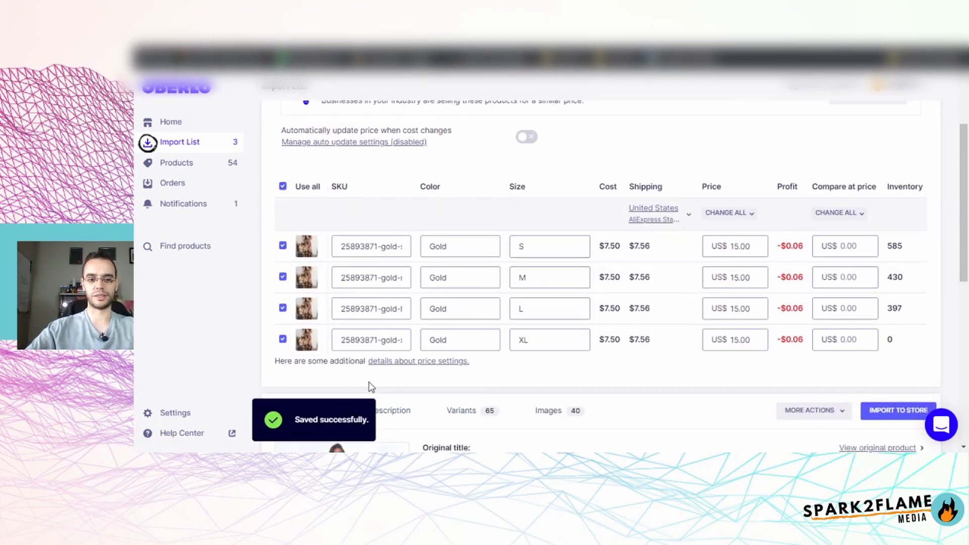
left_click(393, 248)
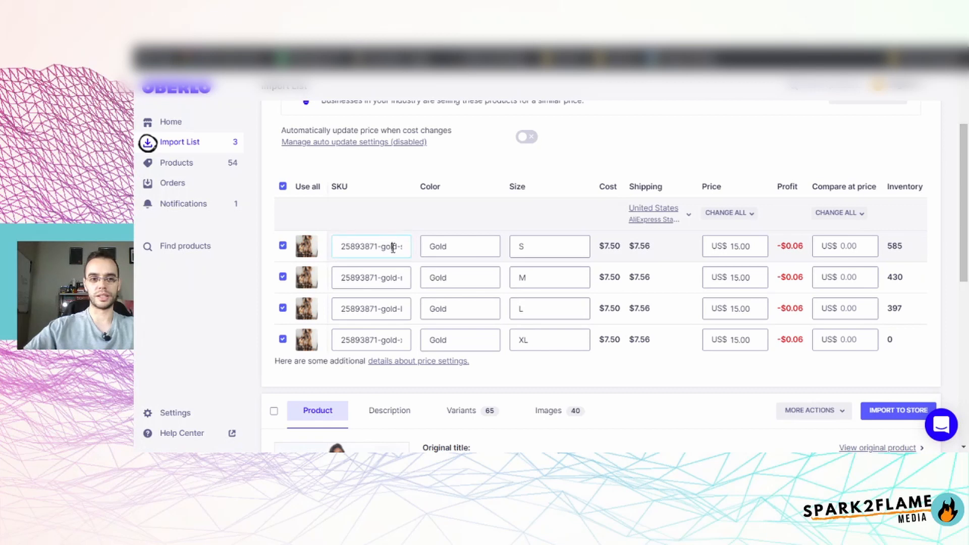
key("Right")
key("Right")
left_click(396, 277)
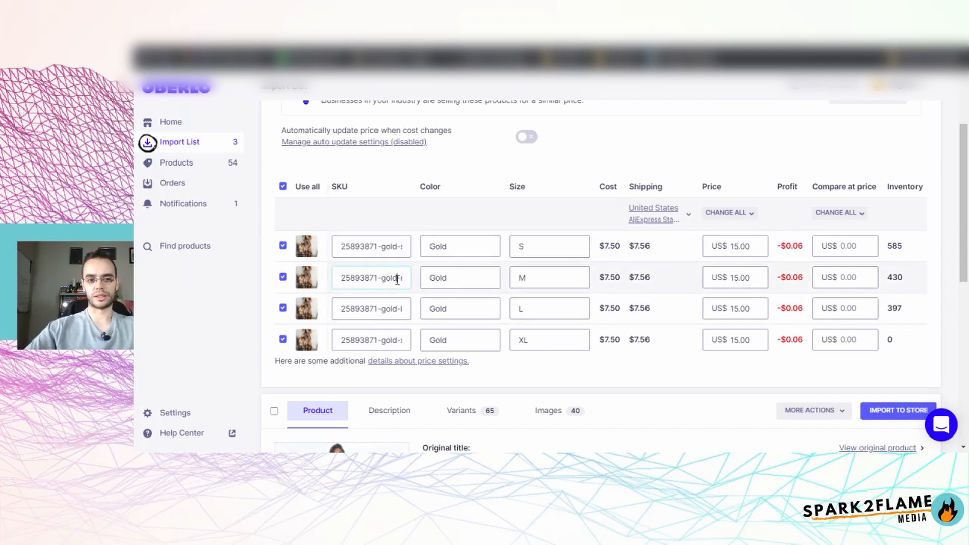
key("Right")
left_click(381, 309)
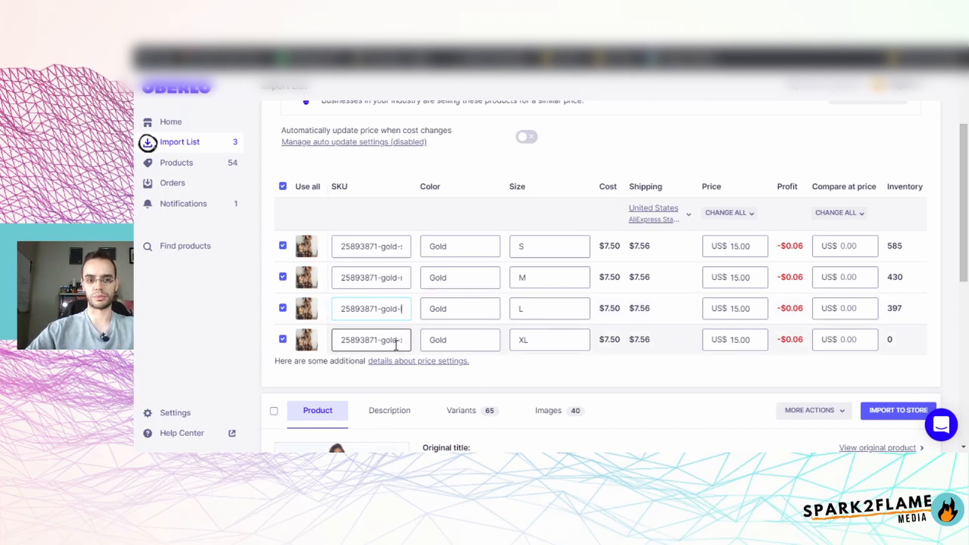
left_click(383, 334)
left_click(400, 340)
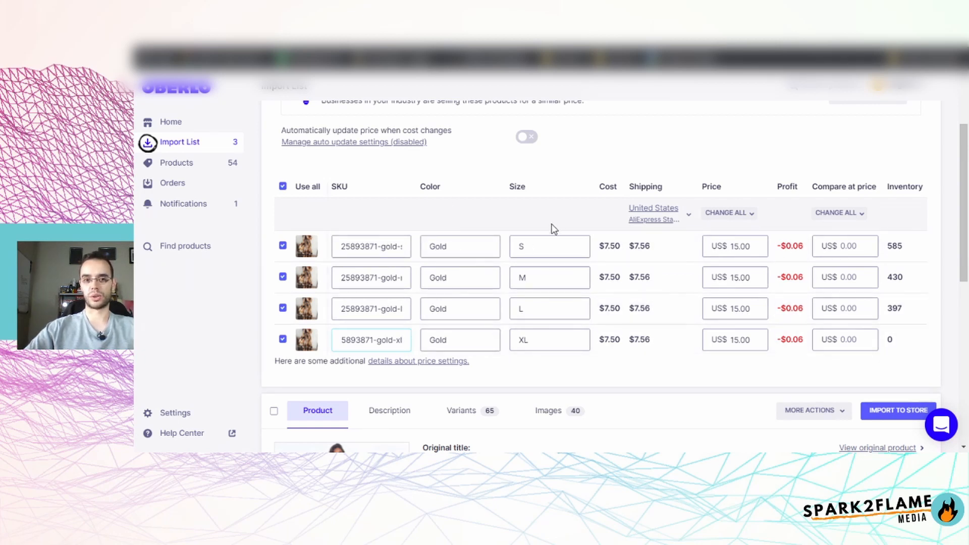
left_click(737, 379)
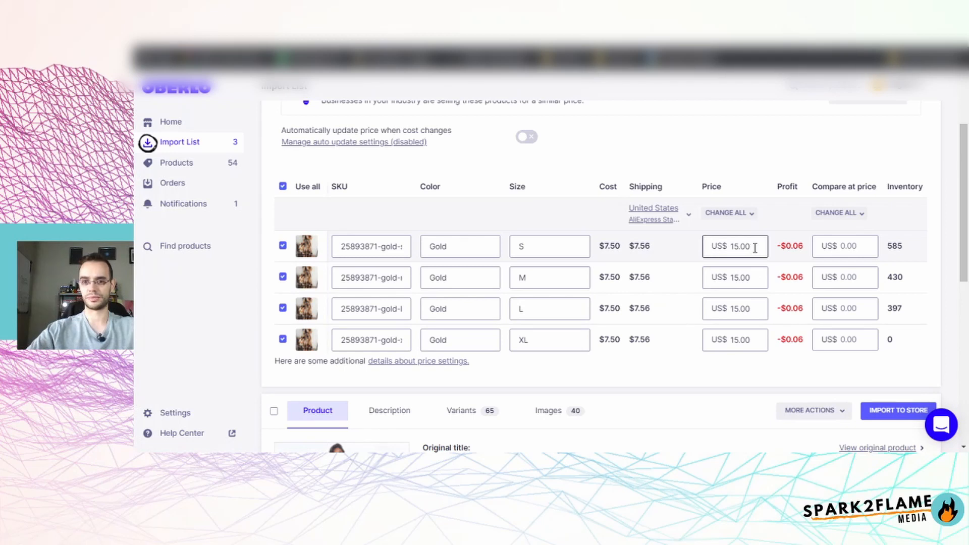
left_click(751, 214)
left_click(753, 216)
left_click(734, 236)
left_click(788, 192)
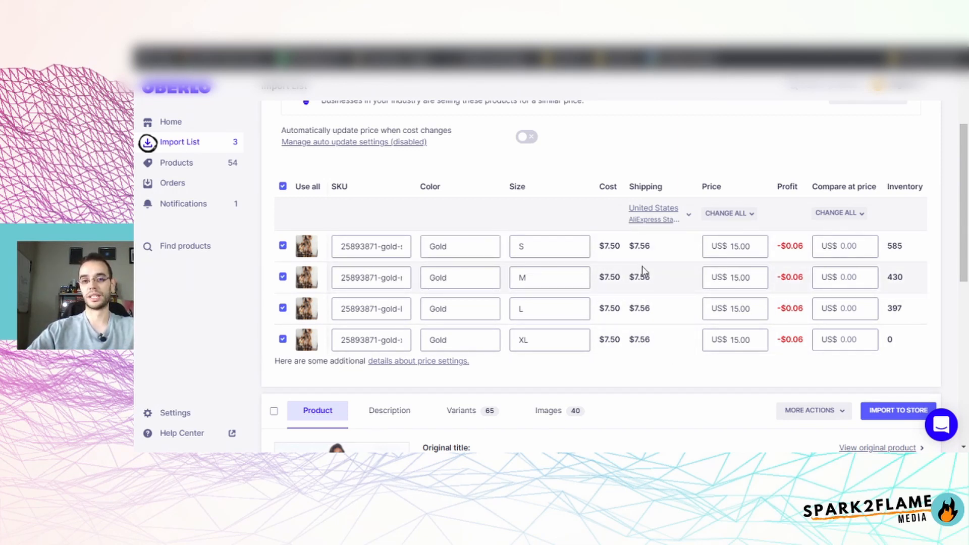
Set the price of all the dress's variants to US$ 49.97 and their compare-at price to US$ 79.97
left_click(751, 217)
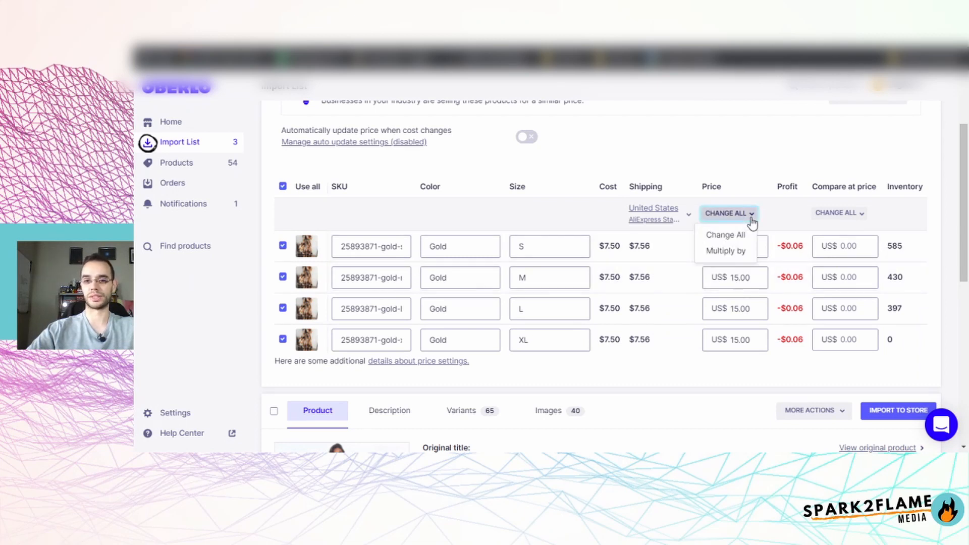
left_click(726, 235)
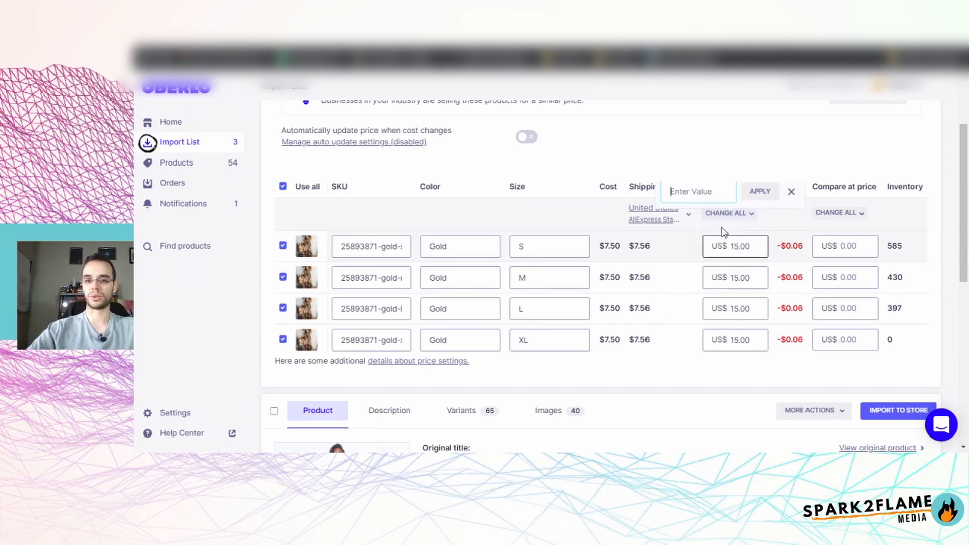
type("49.97")
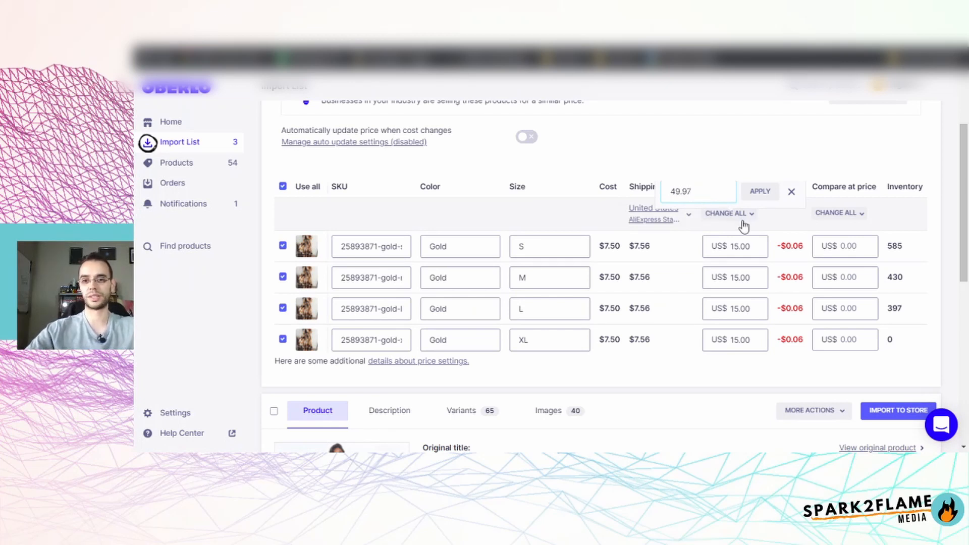
left_click(760, 191)
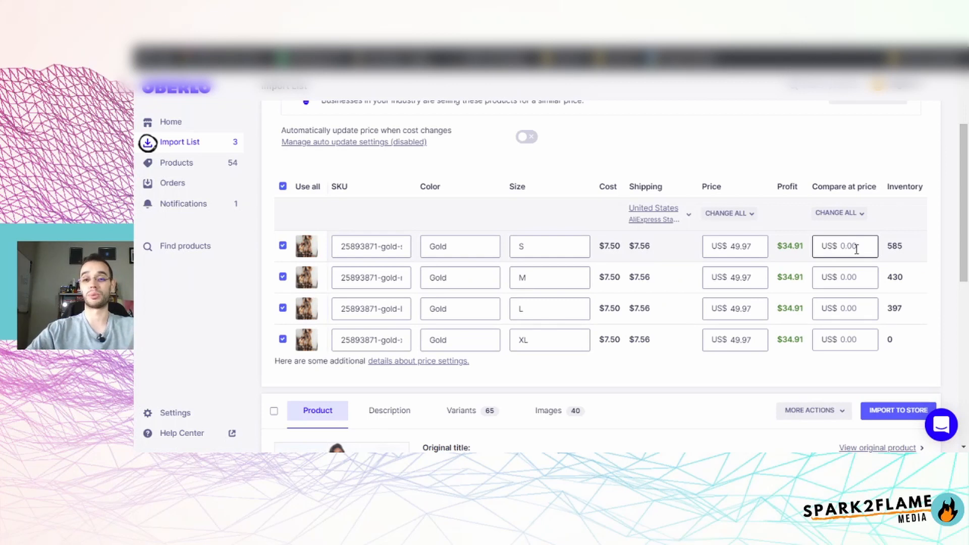
left_click(860, 222)
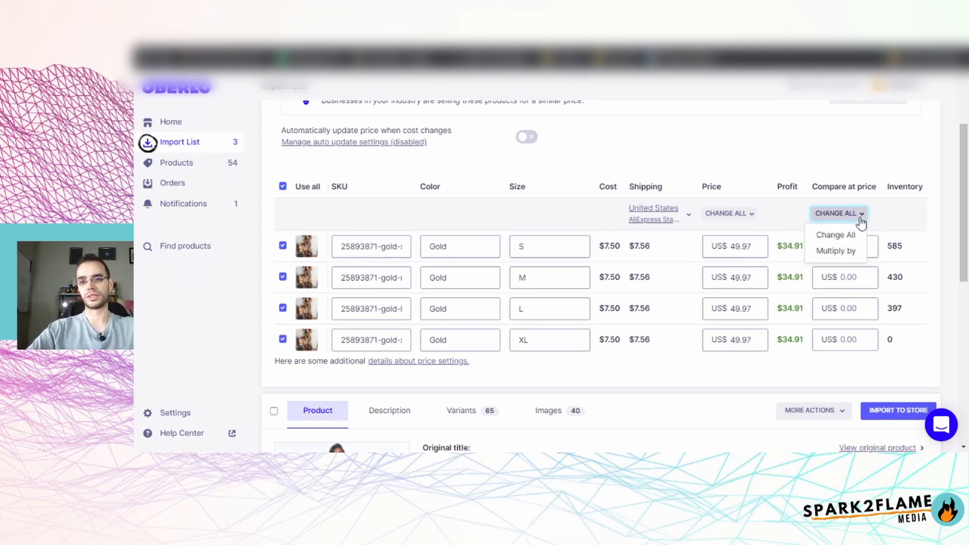
left_click(834, 234)
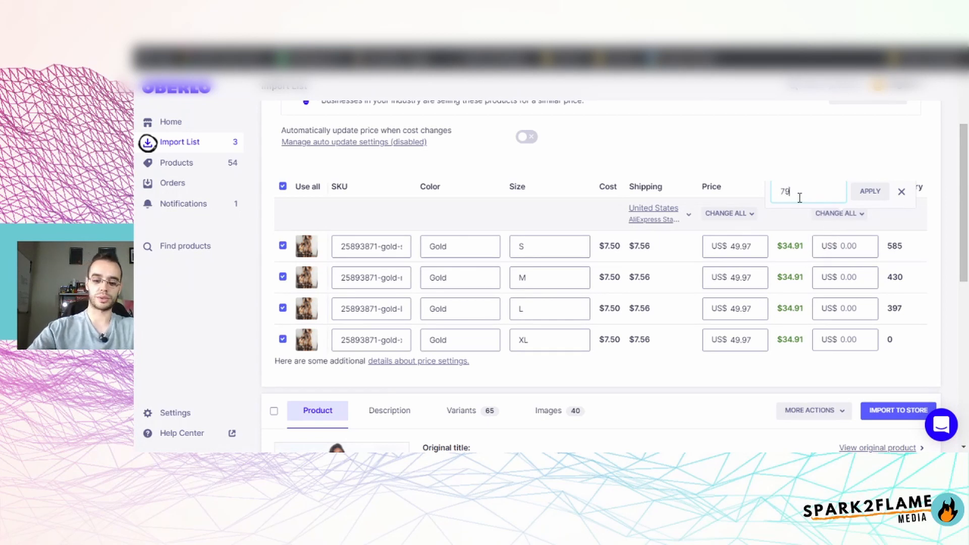
left_click(870, 192)
Add one size chart, the seated-pose photo and the neckline close-up to the dress's selected images, leaving the duplicate chart out
scroll(631, 376, "up", 2)
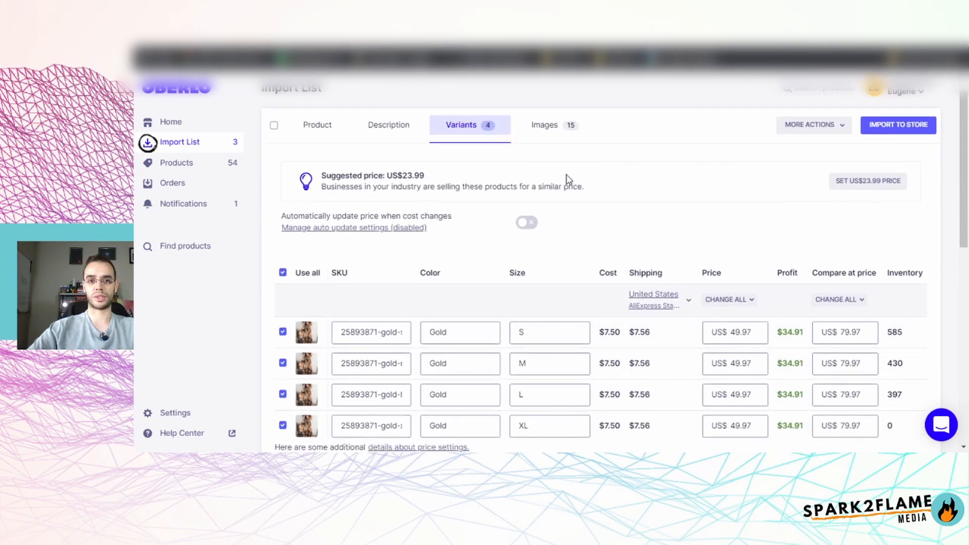
left_click(542, 129)
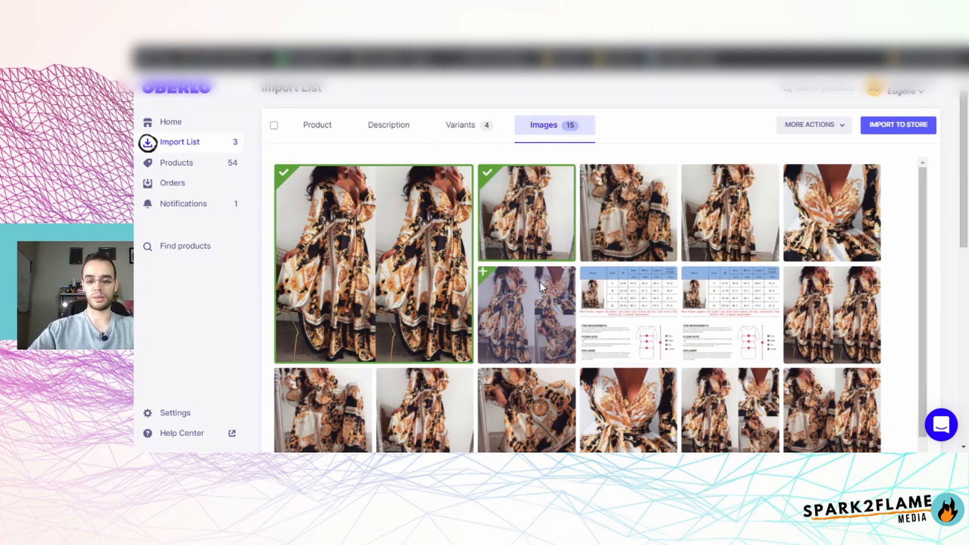
mouse_move(540, 282)
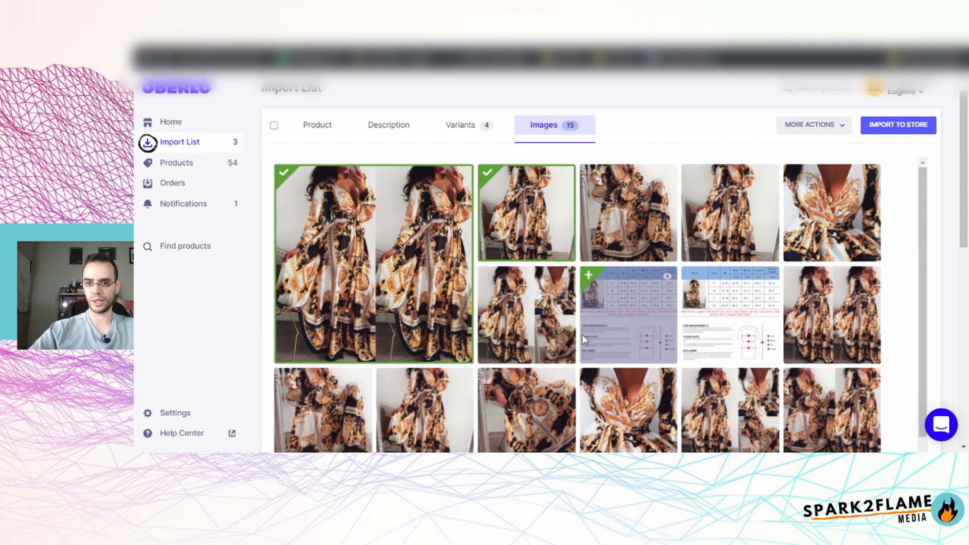
scroll(582, 335, "down", 1)
scroll(580, 333, "up", 1)
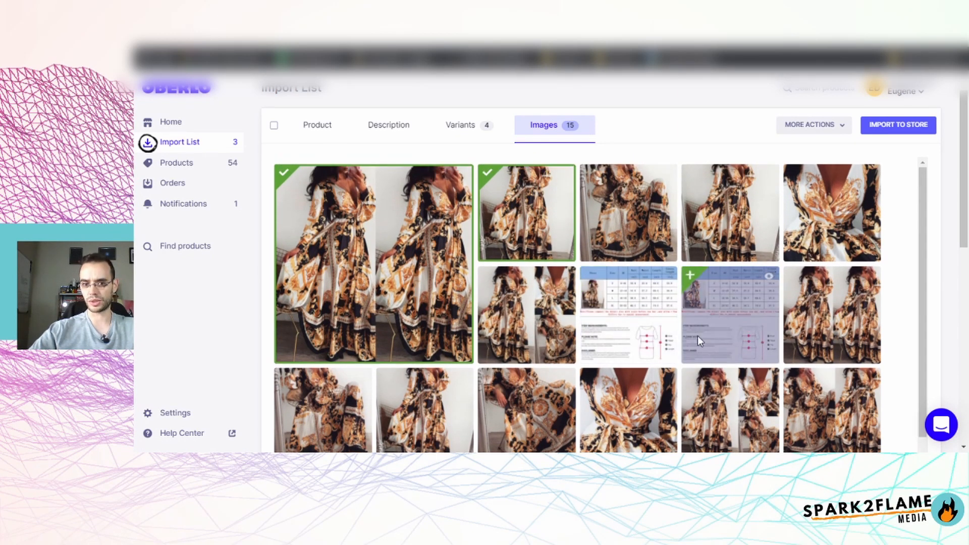
left_click(661, 310)
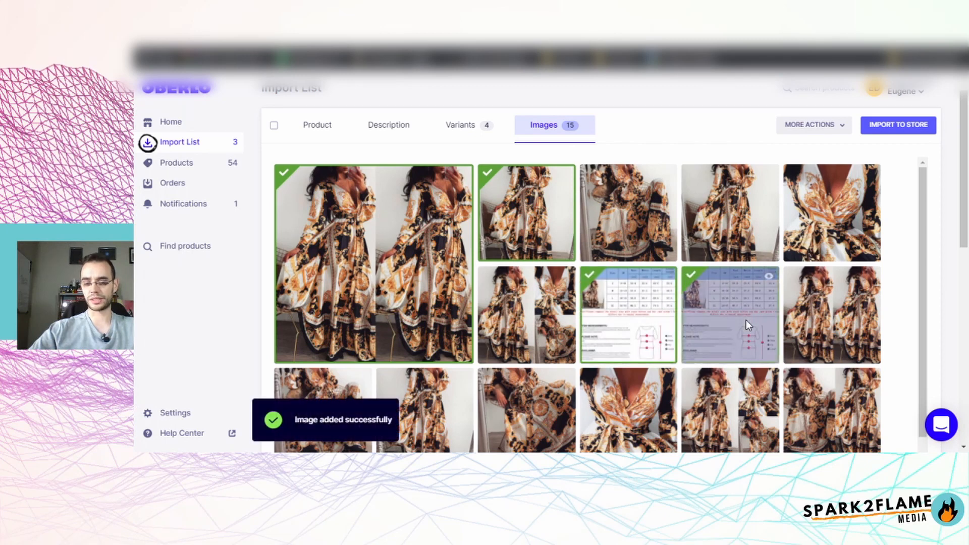
left_click(746, 320)
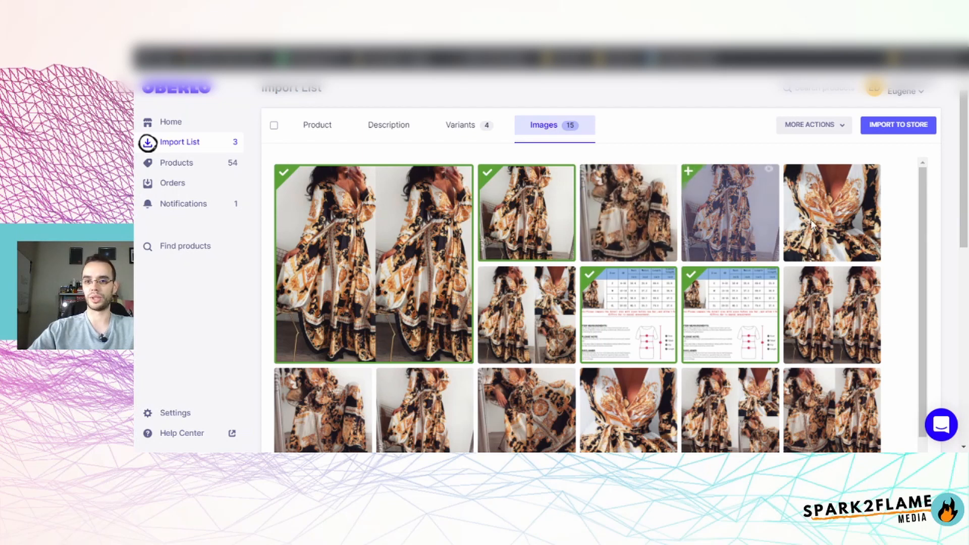
left_click(831, 217)
scroll(816, 332, "down", 1)
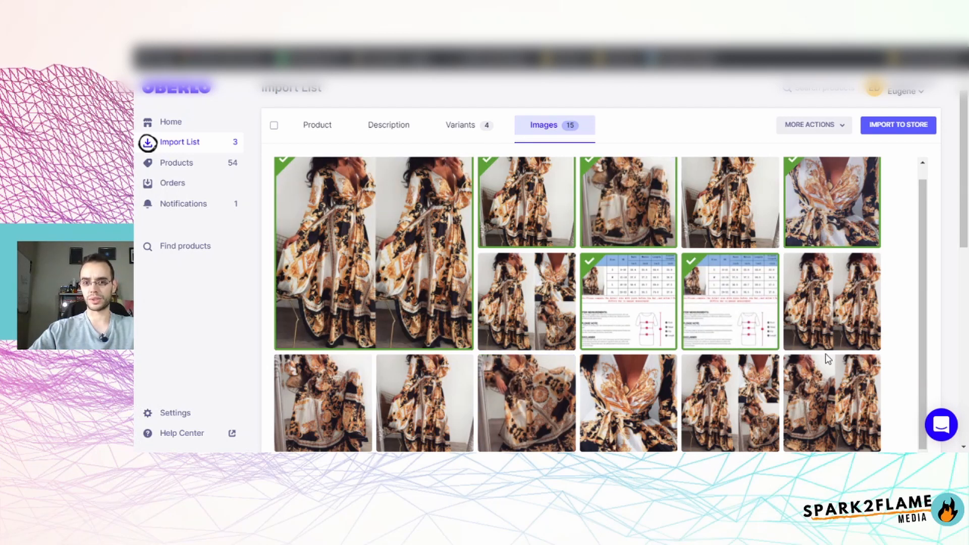
left_click(729, 295)
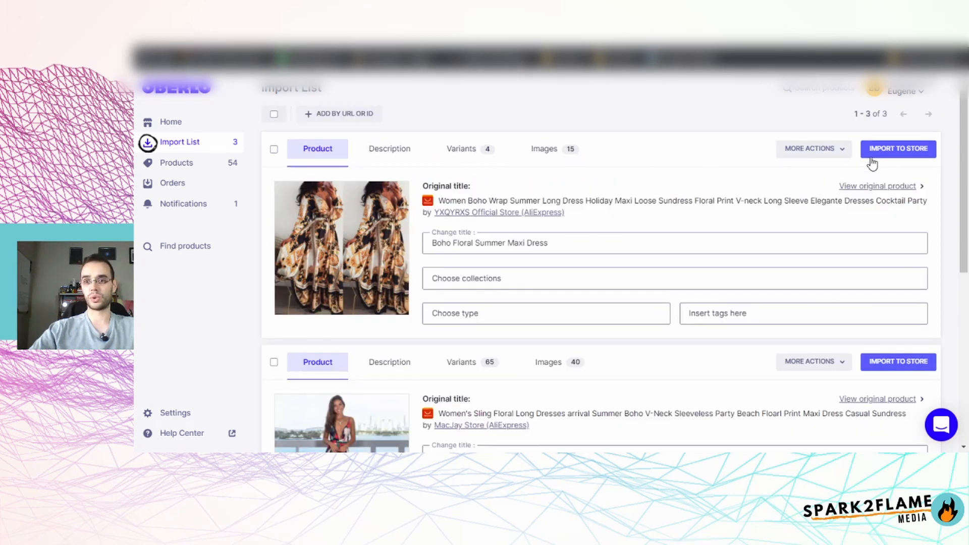
Import the Boho Floral Summer Maxi Dress to the store and open it in Shopify to review its description and media
left_click(898, 149)
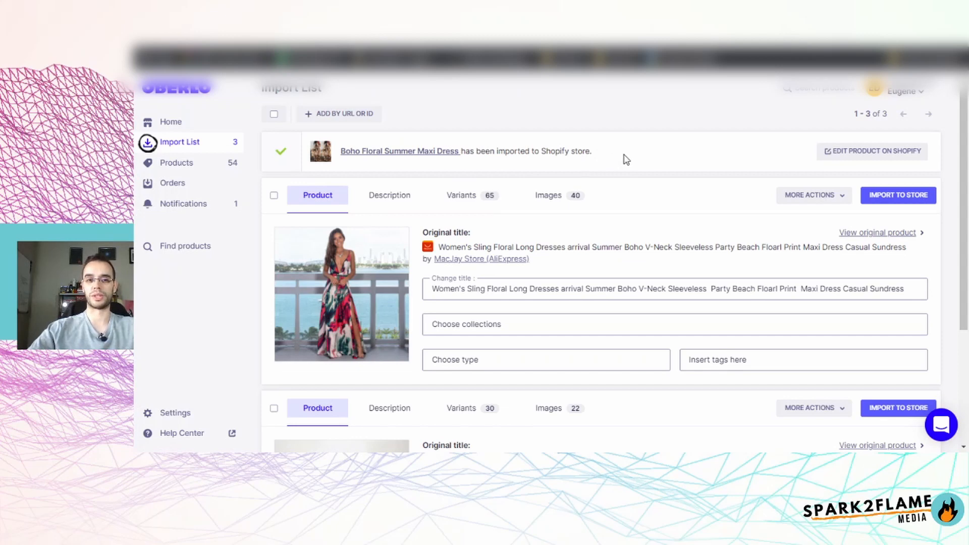
left_click(863, 152)
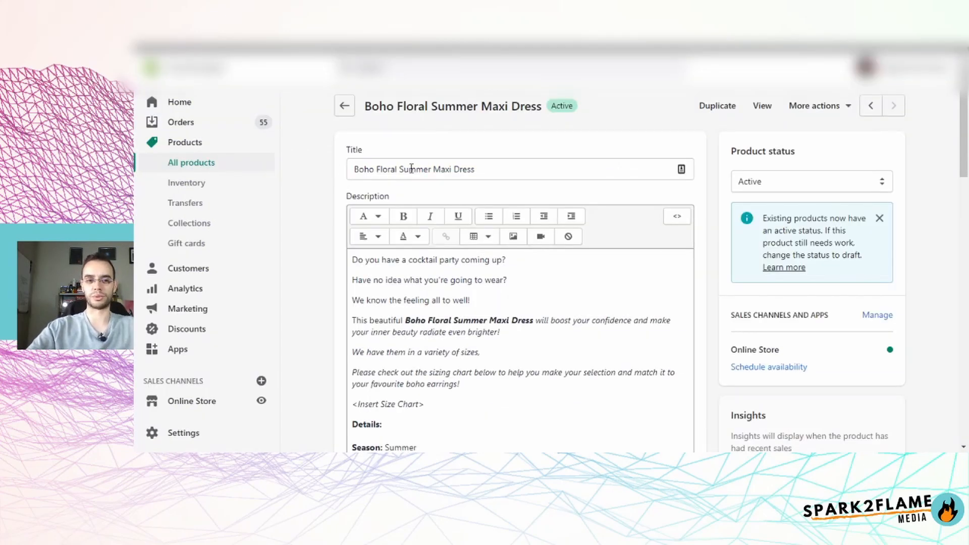
scroll(292, 243, "down", 5)
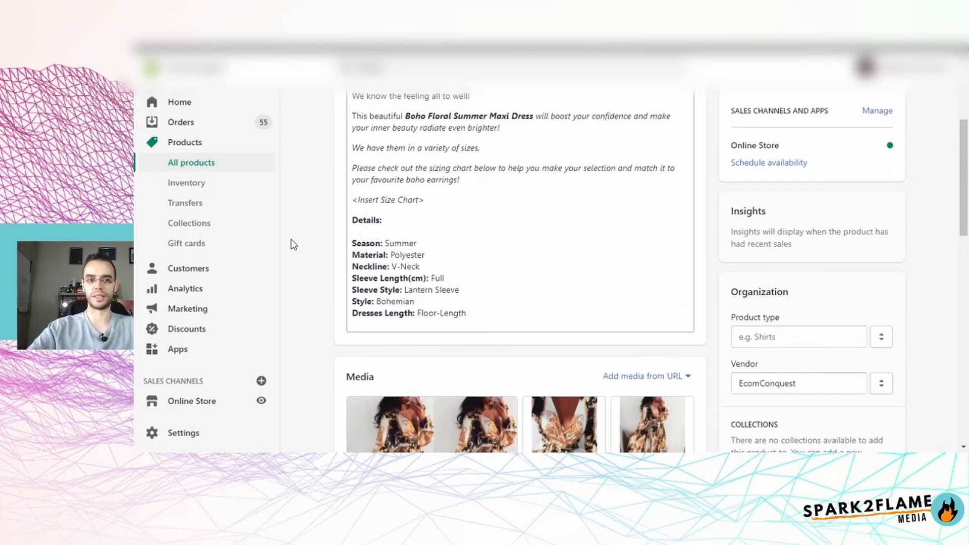
scroll(424, 198, "up", 3)
scroll(325, 320, "down", 6)
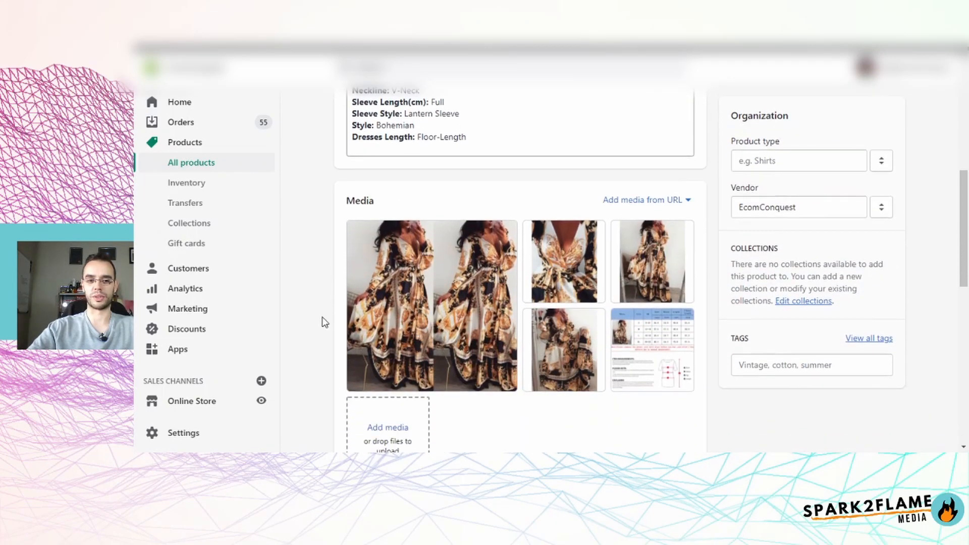
Review the sizes, prices, quantities and SKUs of the Boho Floral Summer Maxi Dress variants in Shopify
scroll(422, 318, "down", 3)
scroll(422, 318, "down", 4)
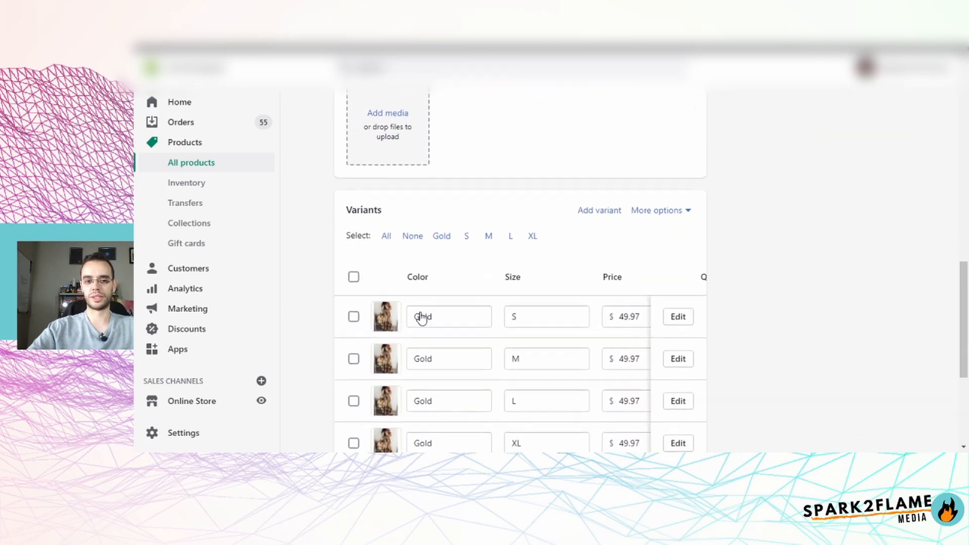
scroll(487, 426, "right", 3)
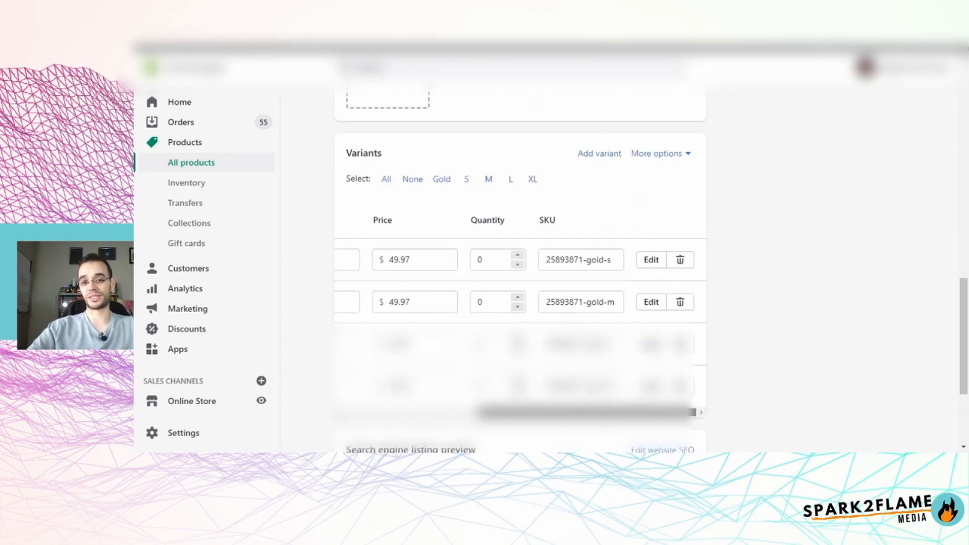
scroll(486, 426, "left", 3)
scroll(281, 320, "down", 3)
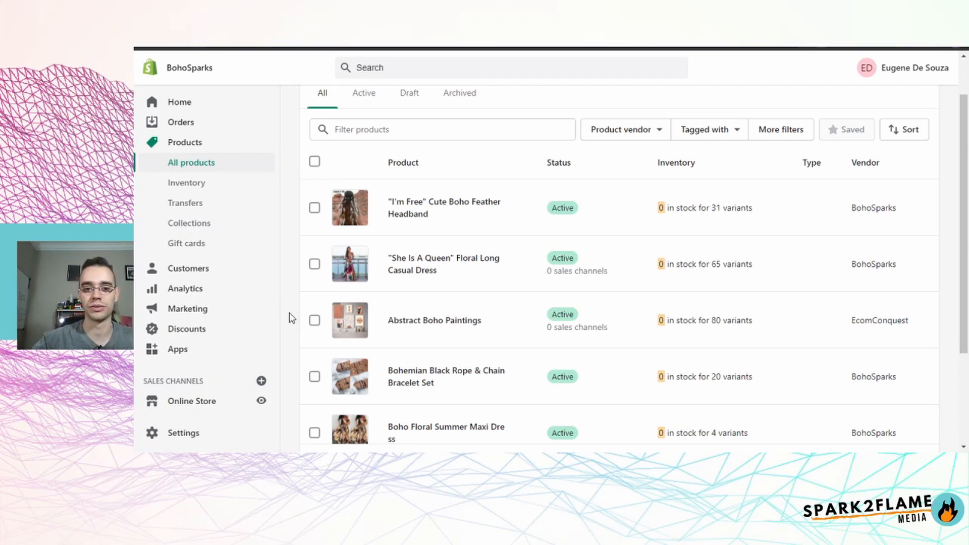
Look through the store's full product list, checking each product's status, inventory and vendor
scroll(292, 318, "down", 2)
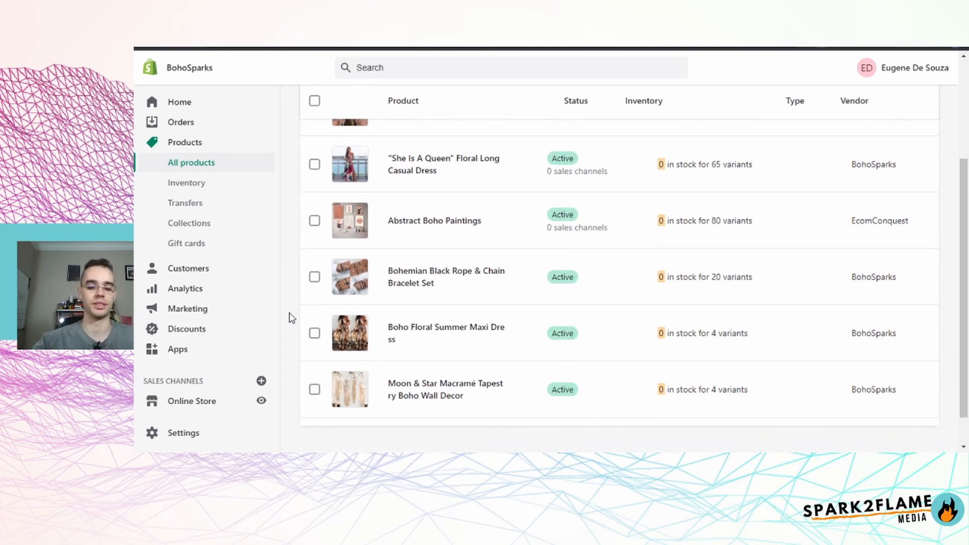
scroll(292, 318, "up", 1)
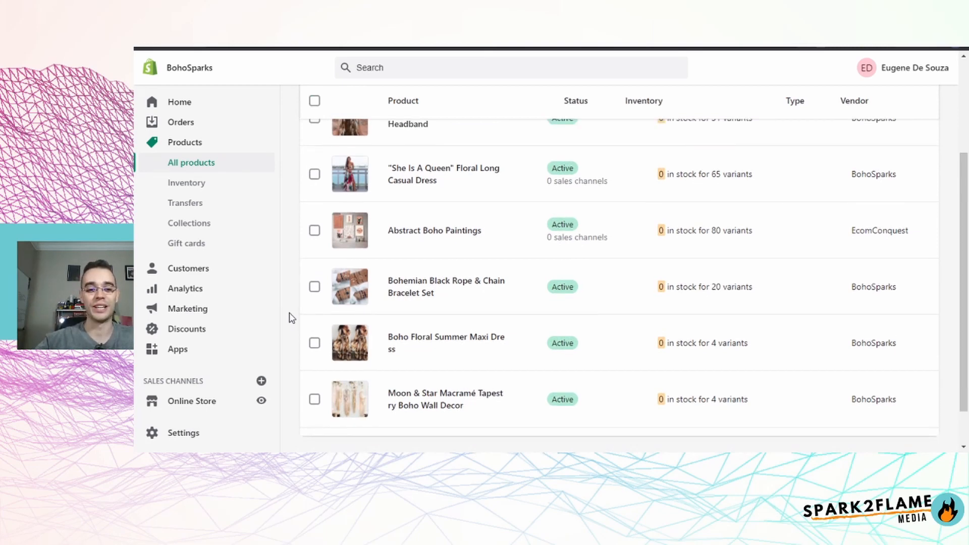
scroll(291, 318, "up", 2)
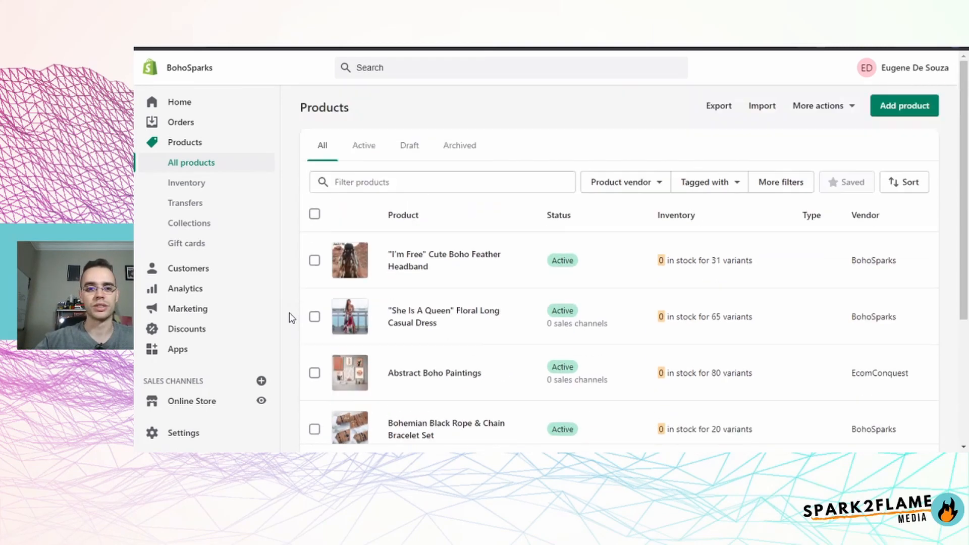
scroll(292, 318, "down", 2)
scroll(292, 318, "down", 1)
scroll(291, 318, "up", 2)
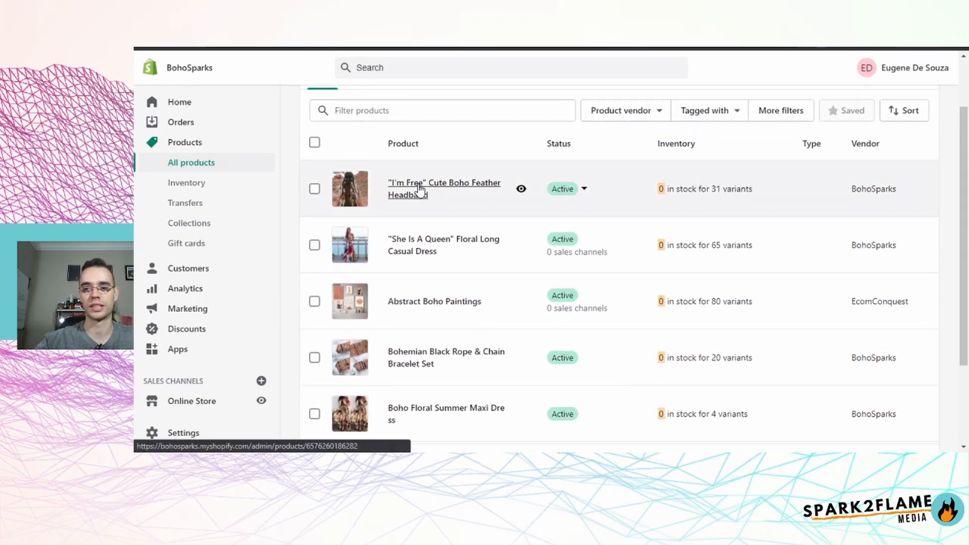
Open the "I'm Free" Cute Boho Feather Headband product and review its description, media and variants
left_click(412, 196)
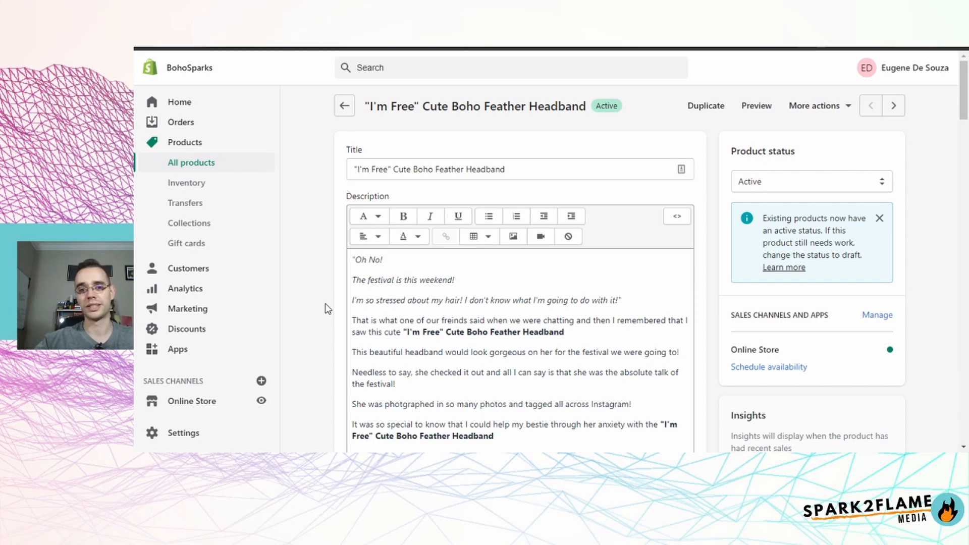
scroll(328, 309, "down", 2)
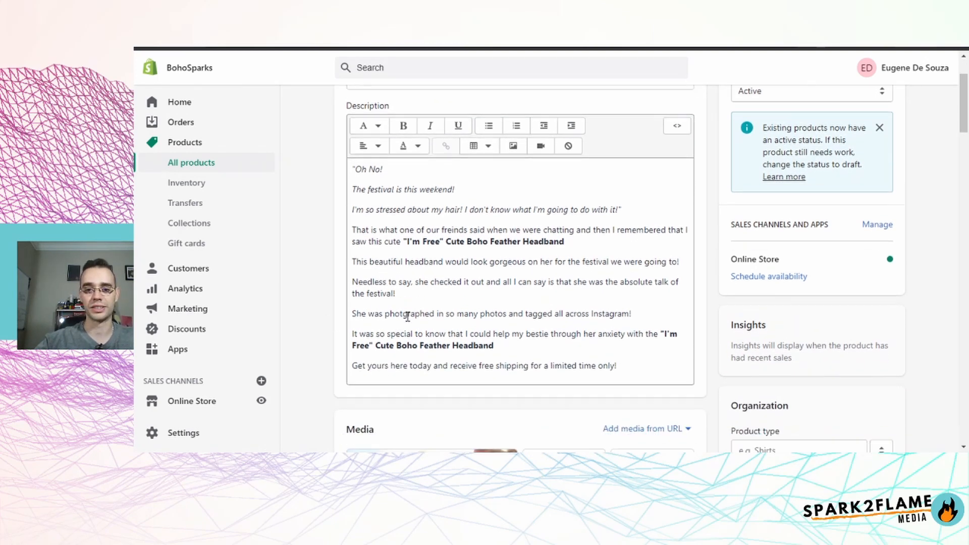
scroll(333, 328, "up", 1)
scroll(325, 338, "down", 10)
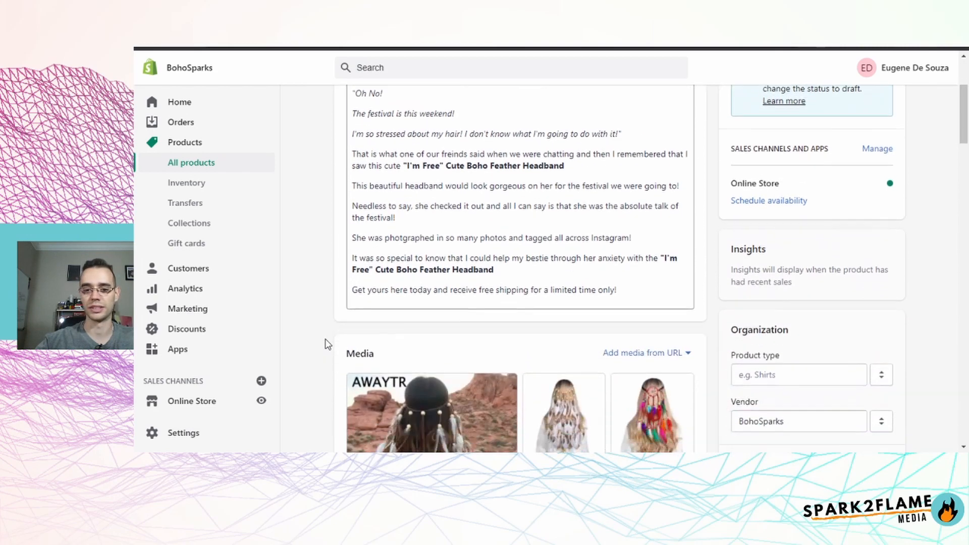
scroll(325, 338, "down", 20)
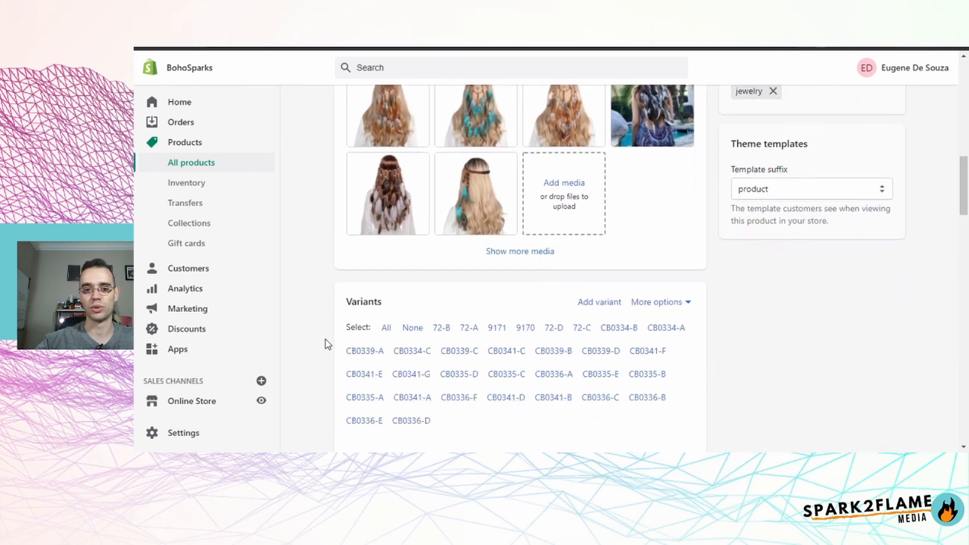
scroll(325, 338, "up", 2)
scroll(325, 341, "up", 15)
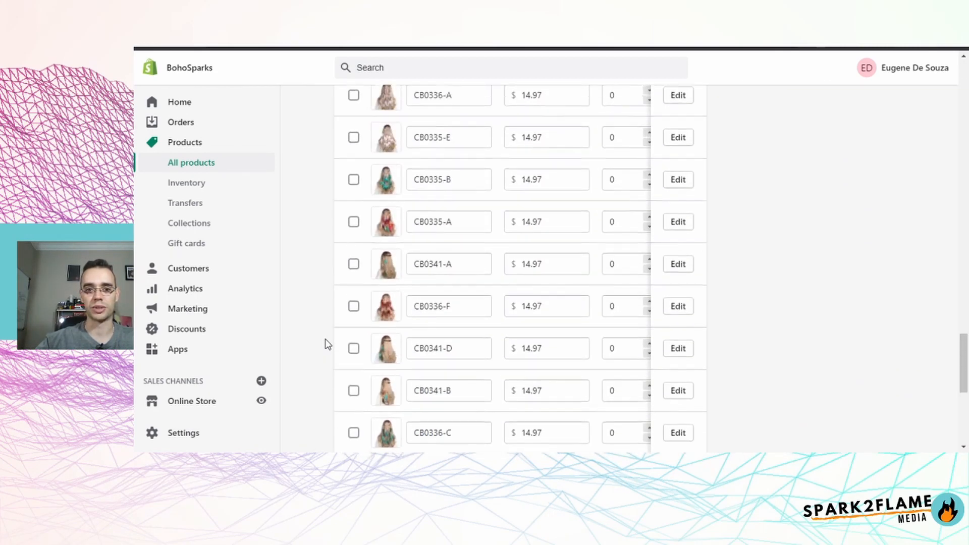
scroll(325, 338, "up", 10)
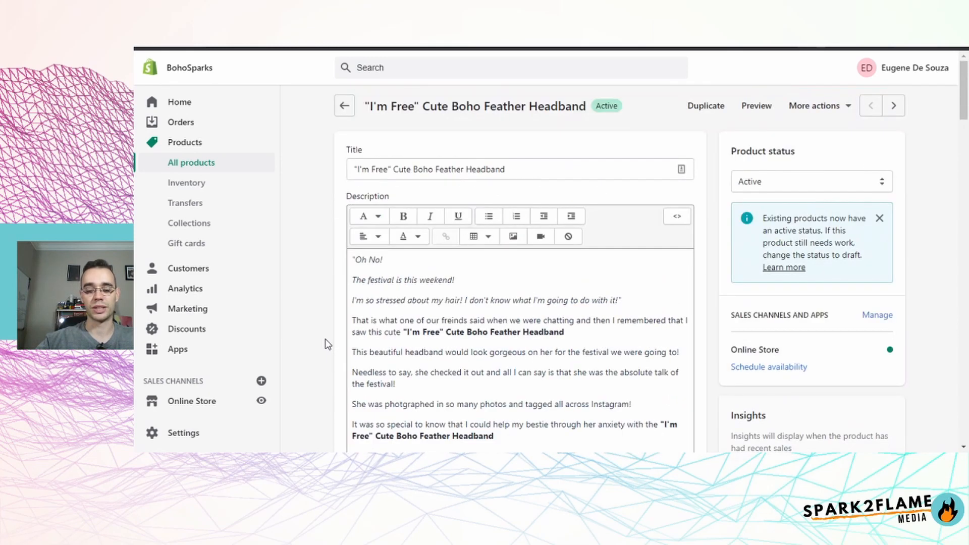
Open the Boho Jewelry collection and examine its title, description and product tag condition
left_click(180, 228)
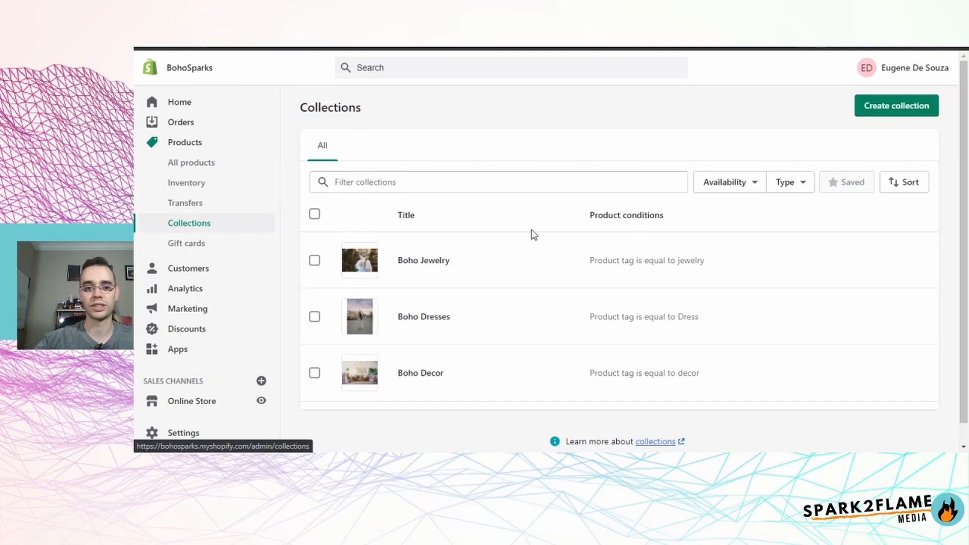
left_click(419, 262)
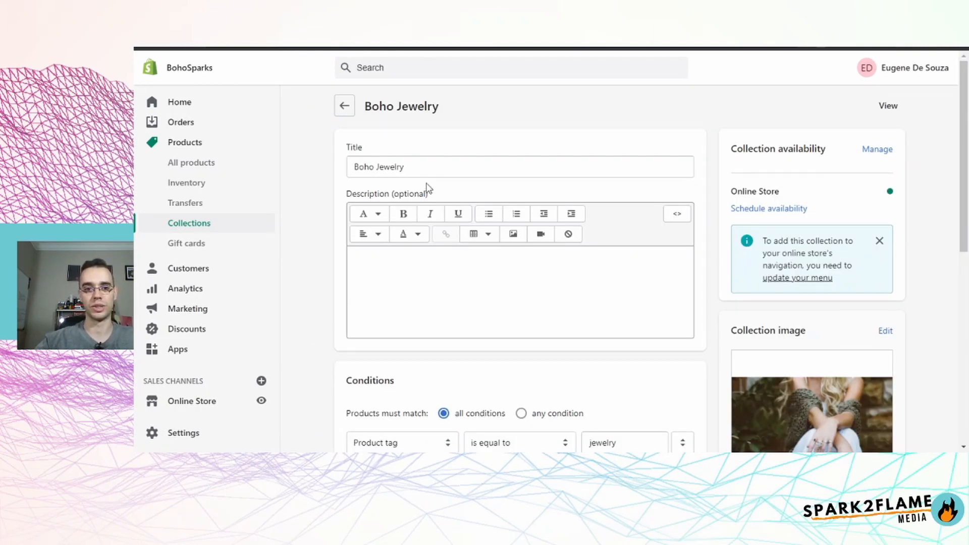
left_click(432, 167)
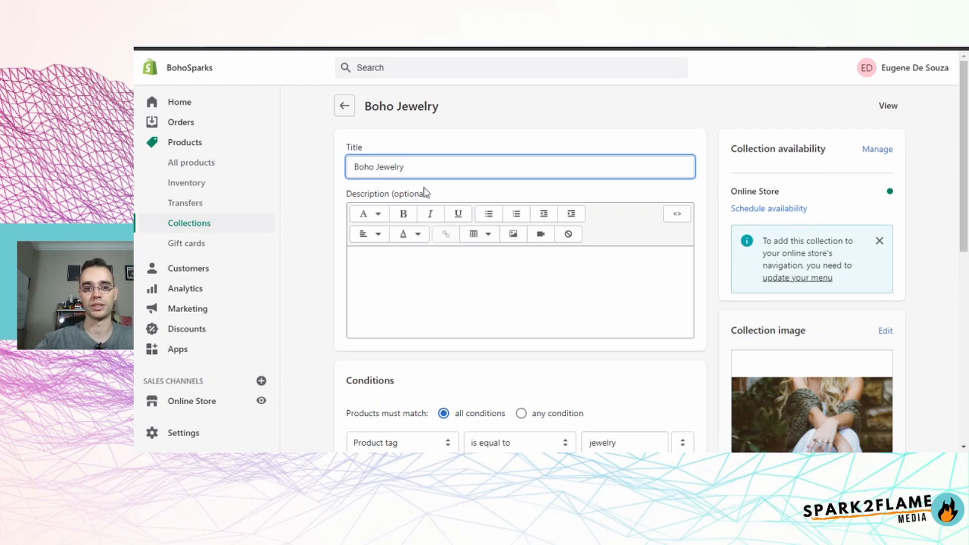
left_click(426, 269)
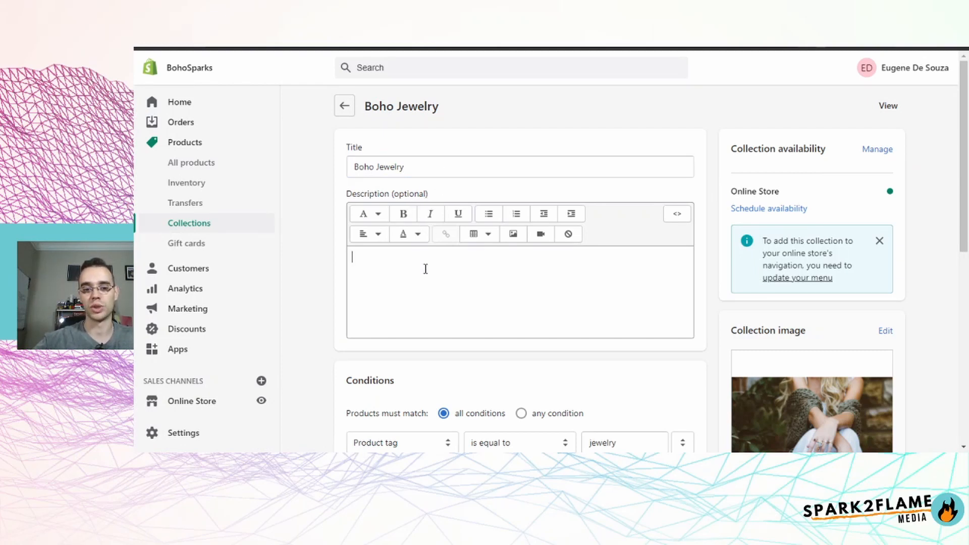
scroll(325, 347, "down", 4)
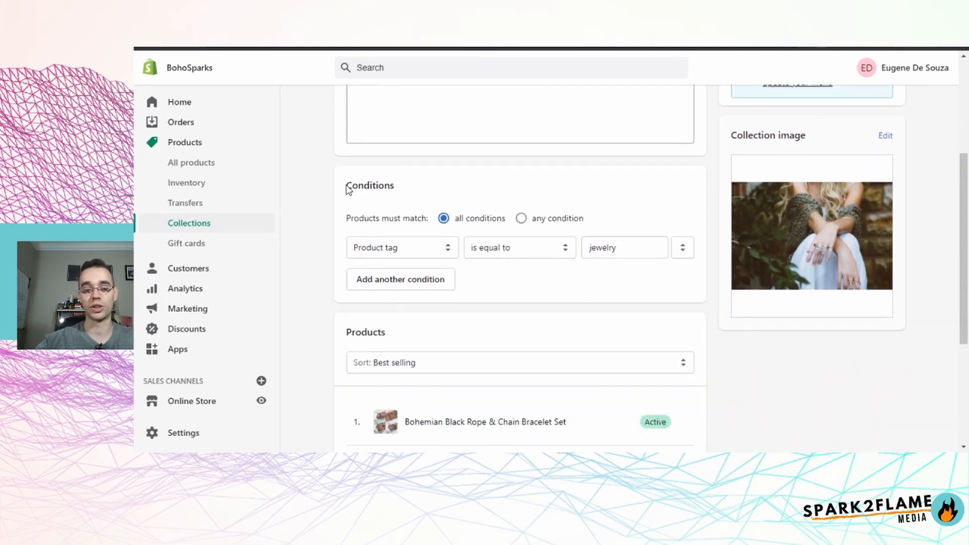
left_click_drag(346, 187, 400, 186)
left_click(489, 188)
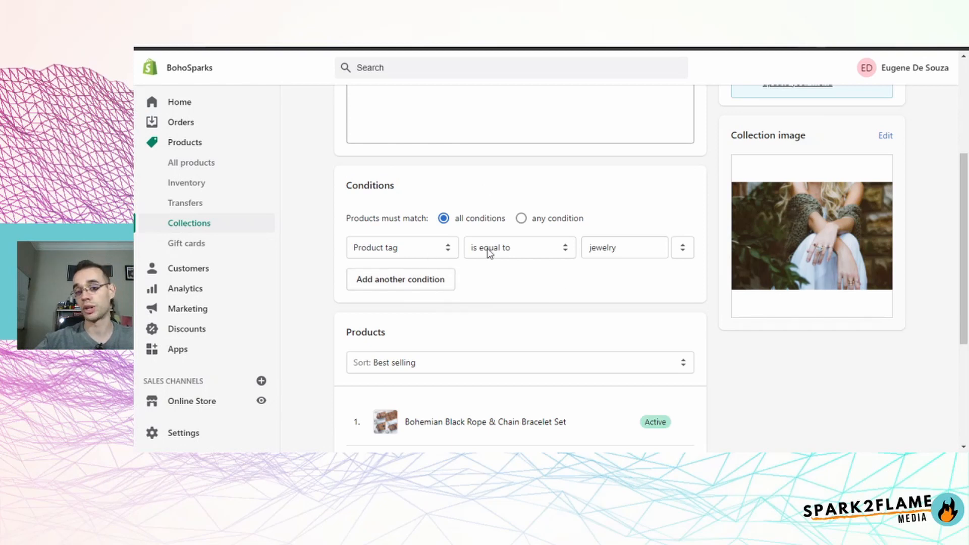
double_click(606, 248)
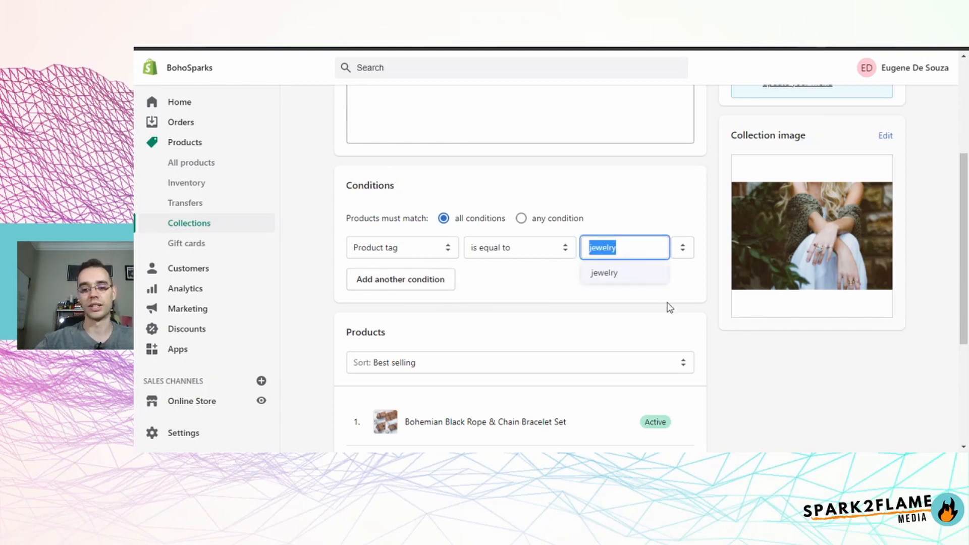
left_click(647, 296)
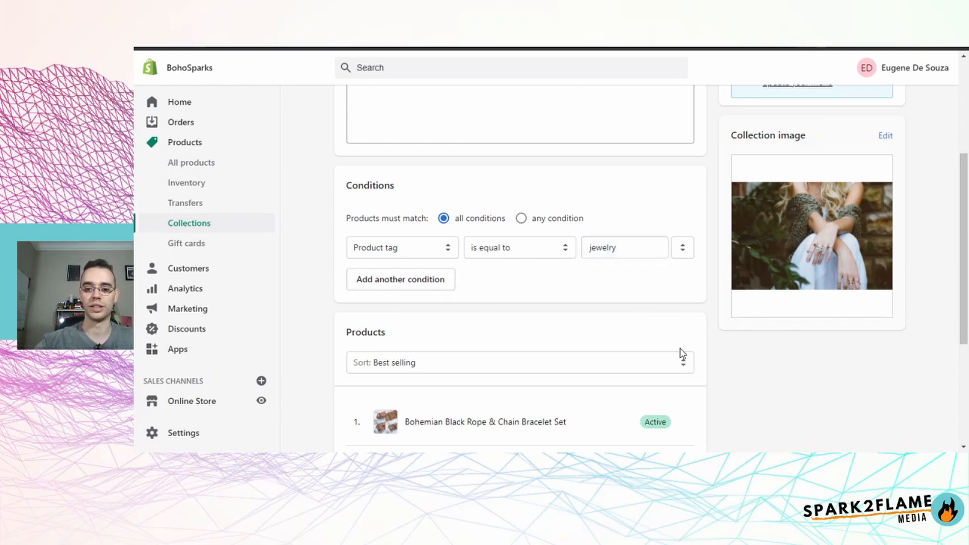
Check which products the Boho Jewelry collection includes and compare them with its settings and condition
scroll(681, 352, "down", 2)
scroll(681, 354, "up", 1)
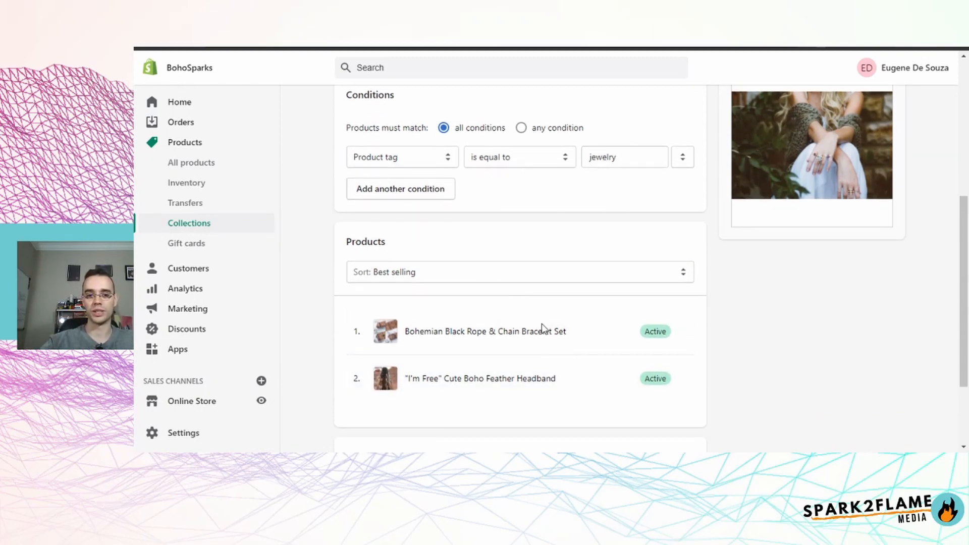
scroll(562, 340, "up", 5)
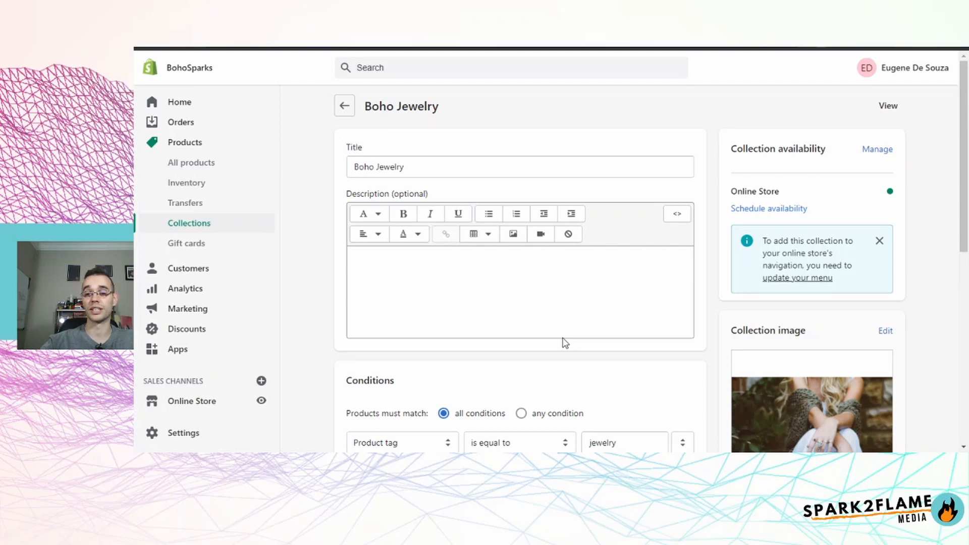
scroll(563, 338, "down", 6)
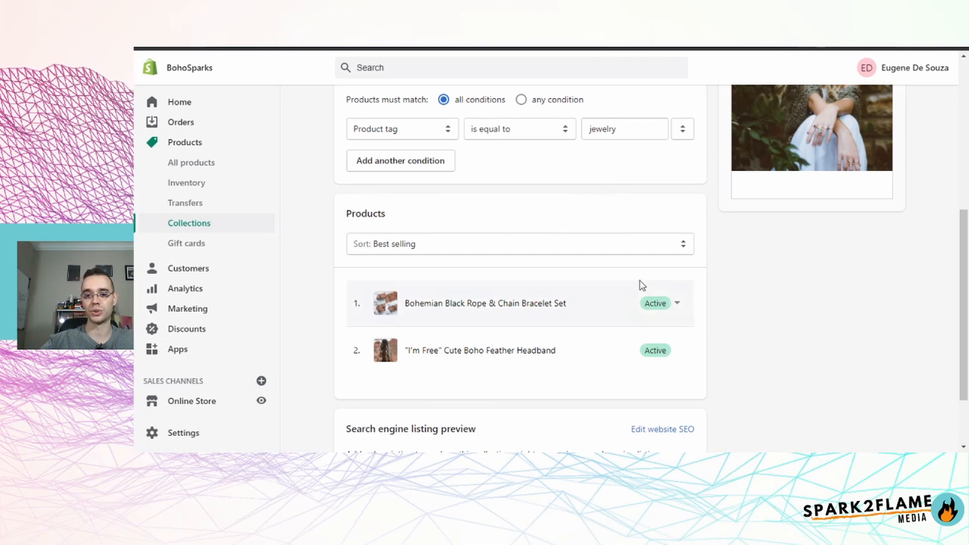
scroll(597, 220, "up", 7)
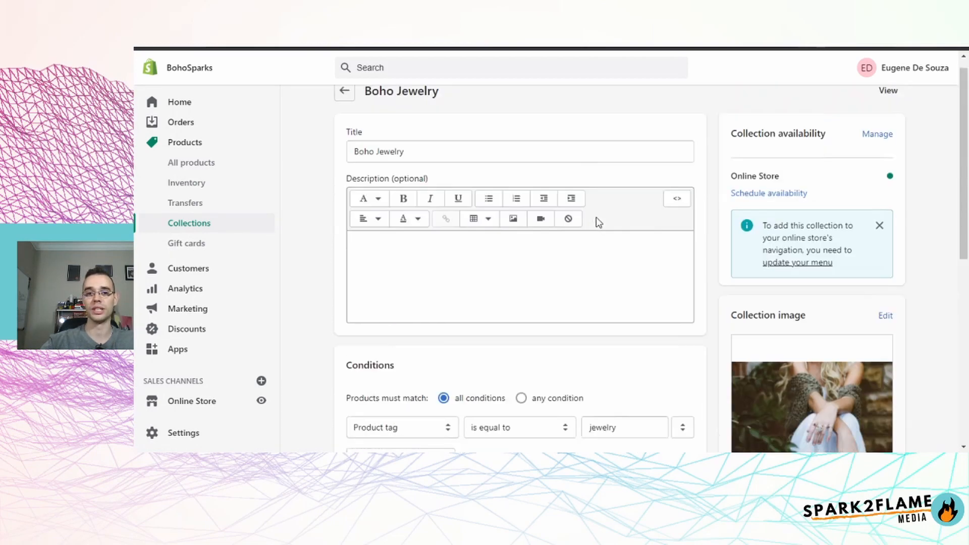
scroll(747, 303, "down", 4)
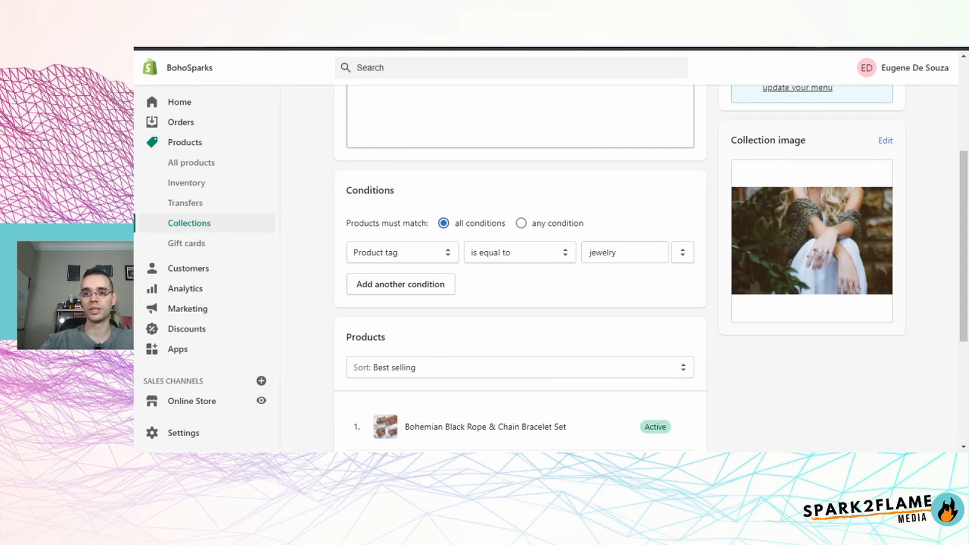
Switch to Unsplash to view the "bohemian jewelry" photos, and return to Shopify to inspect the collection image's alt text
left_click(759, 40)
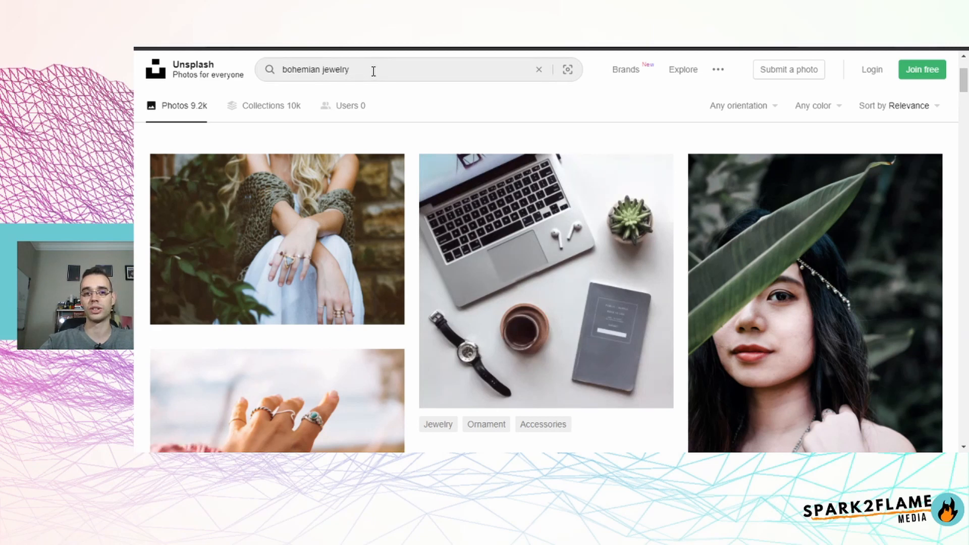
left_click(373, 71)
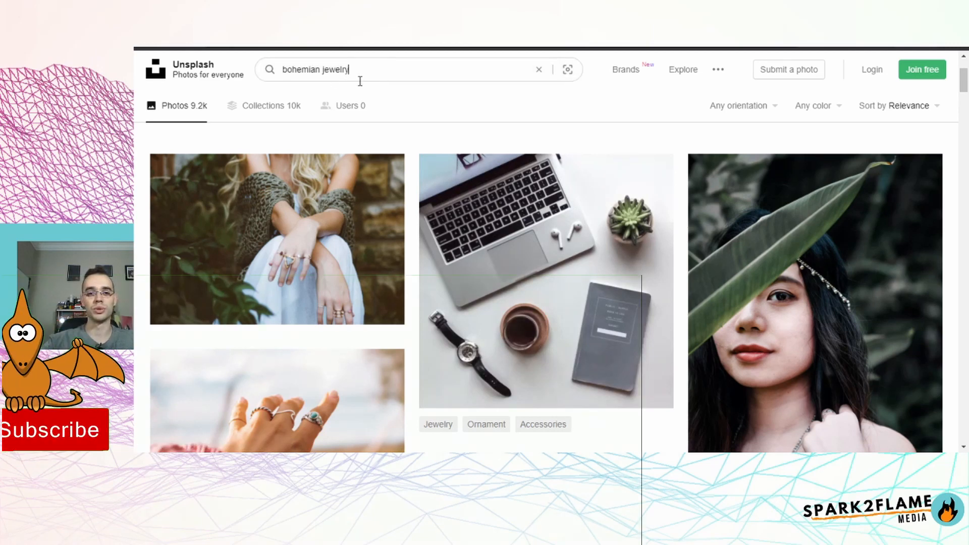
scroll(416, 325, "down", 3)
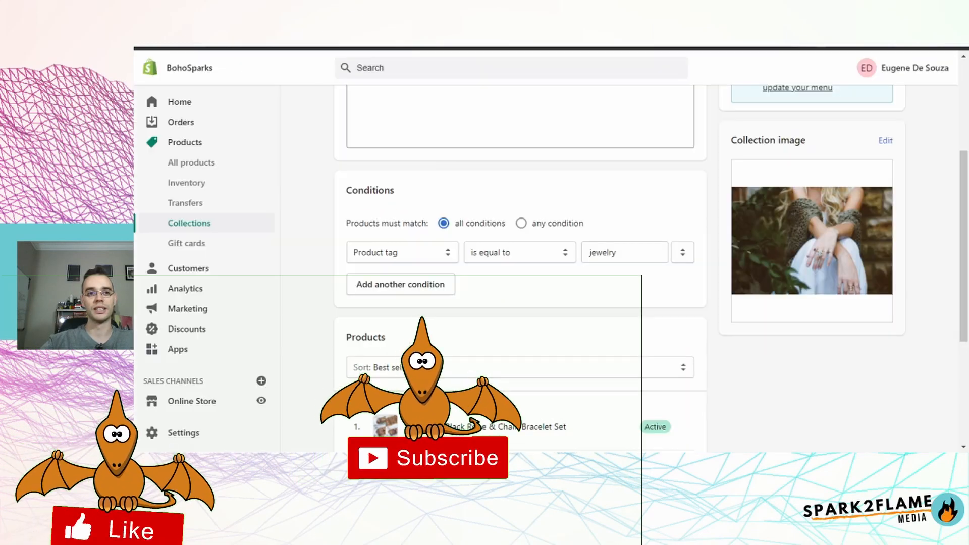
left_click(819, 237)
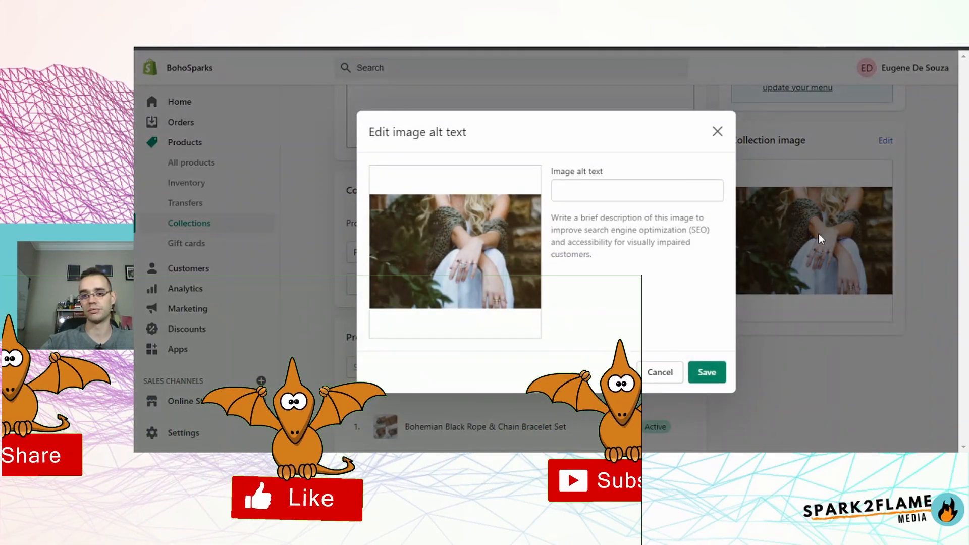
left_click(719, 132)
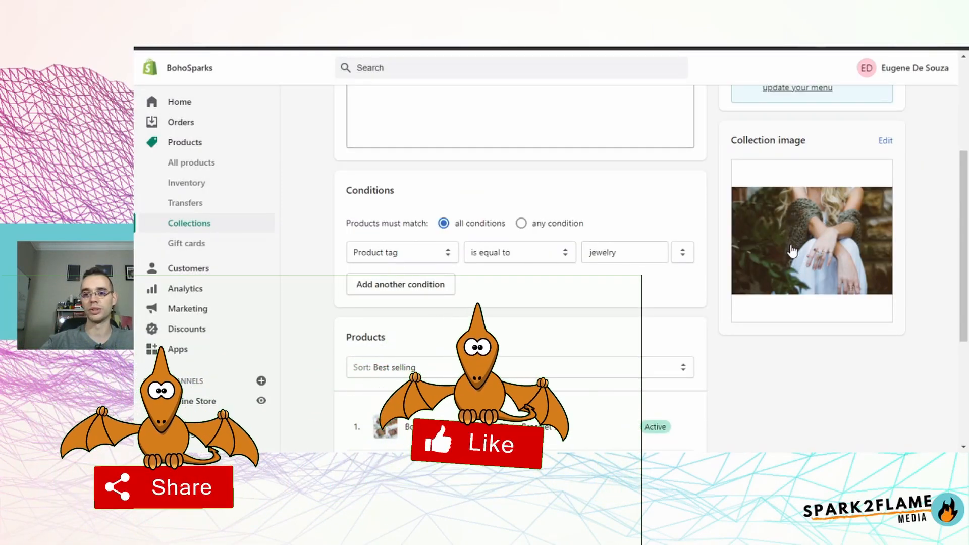
scroll(671, 313, "up", 4)
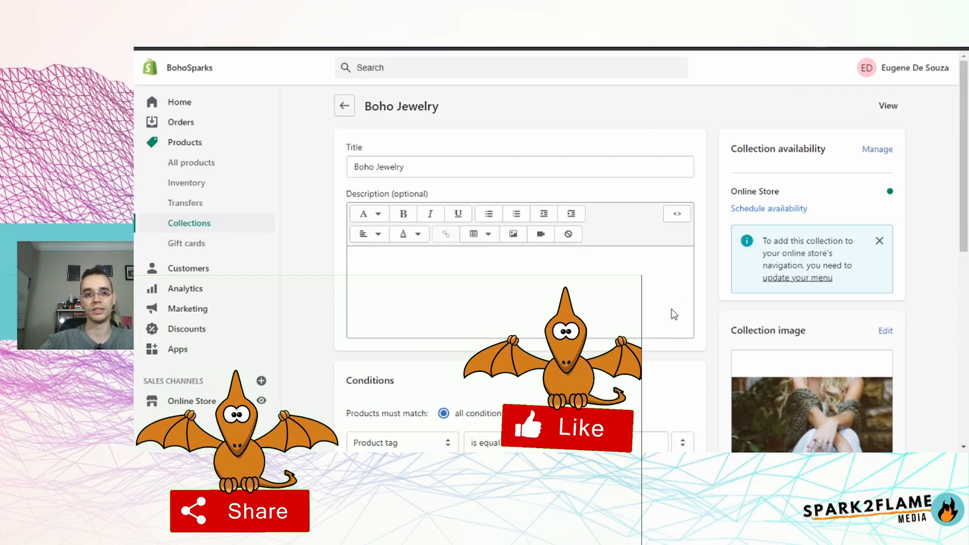
Return to the collections list, and reopen the "I'm Free" Cute Boho Feather Headband product to check its collections and tags
left_click(187, 225)
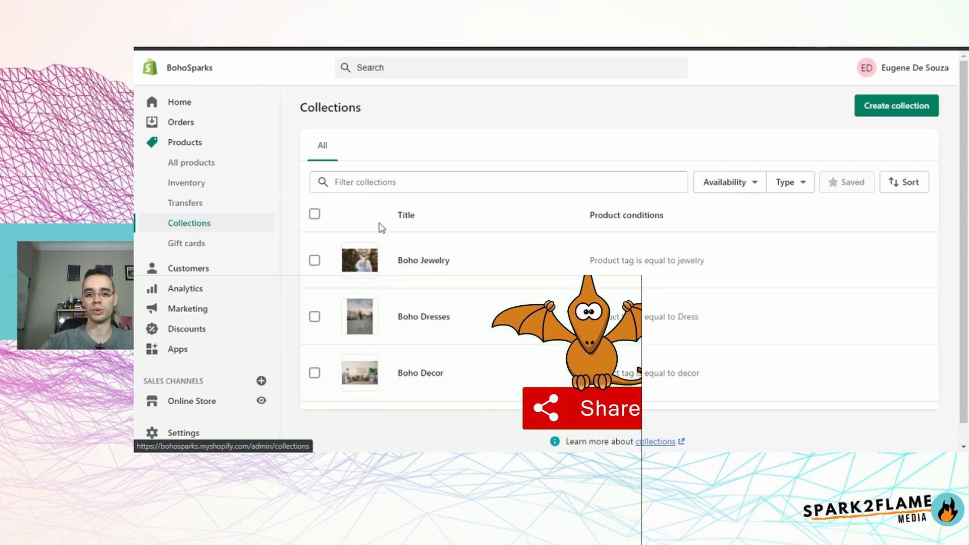
left_click(185, 166)
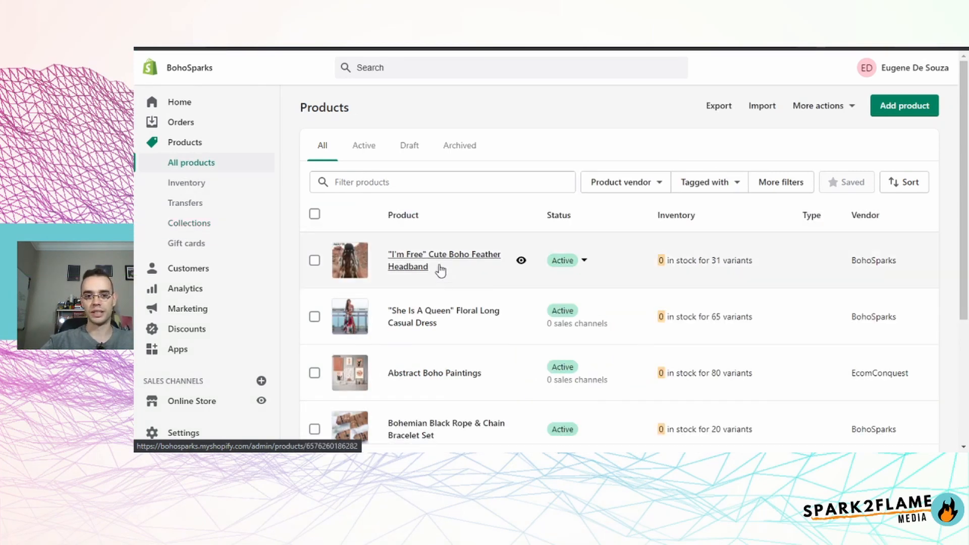
left_click(421, 266)
scroll(781, 326, "down", 10)
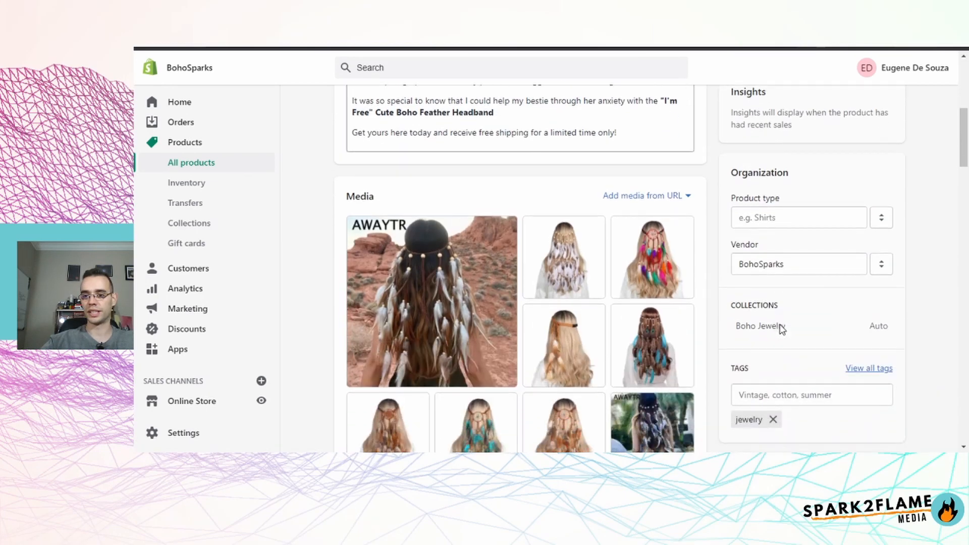
Open the Boho Jewelry collection from the headband product's collections and look through its settings and conditions
scroll(782, 323, "down", 3)
scroll(753, 208, "up", 5)
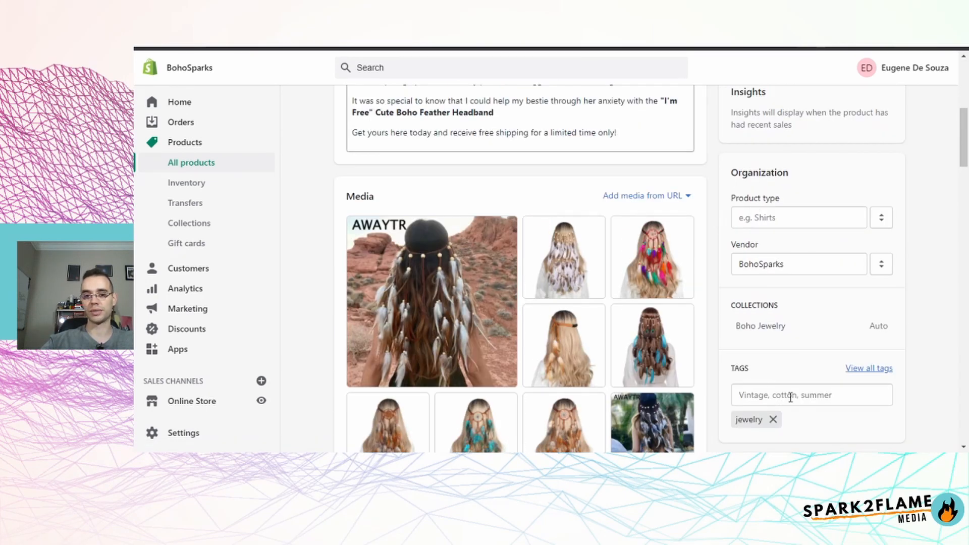
left_click(759, 329)
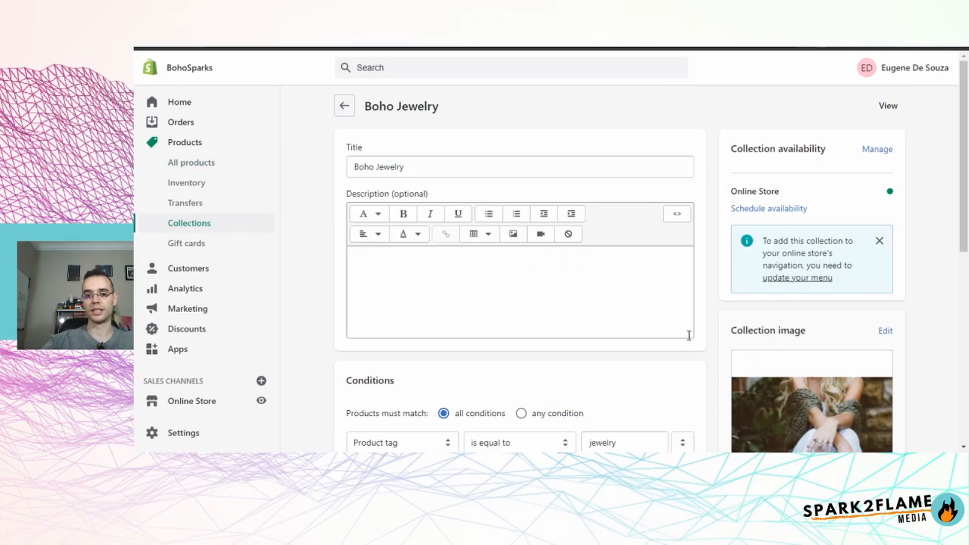
scroll(393, 328, "down", 5)
scroll(667, 329, "up", 5)
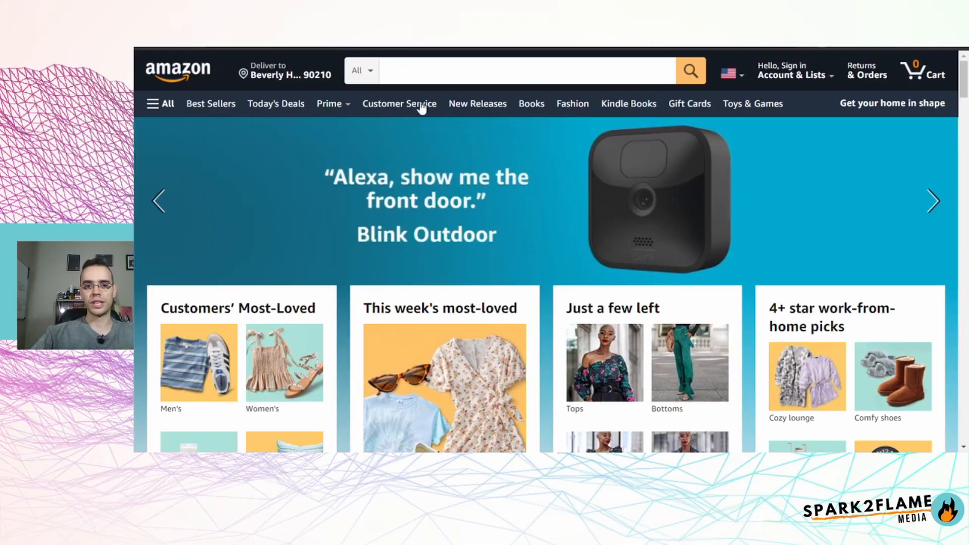
Switch to Amazon, search for "boho dress", and open the white Bdcoco V-neck floral lace maxi dress listing
left_click(438, 70)
type("boho dress")
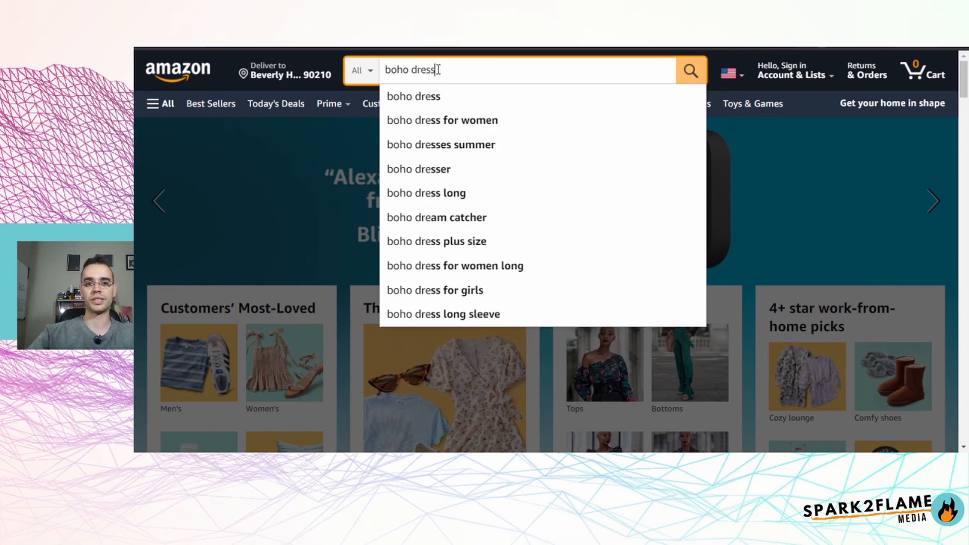
left_click(431, 101)
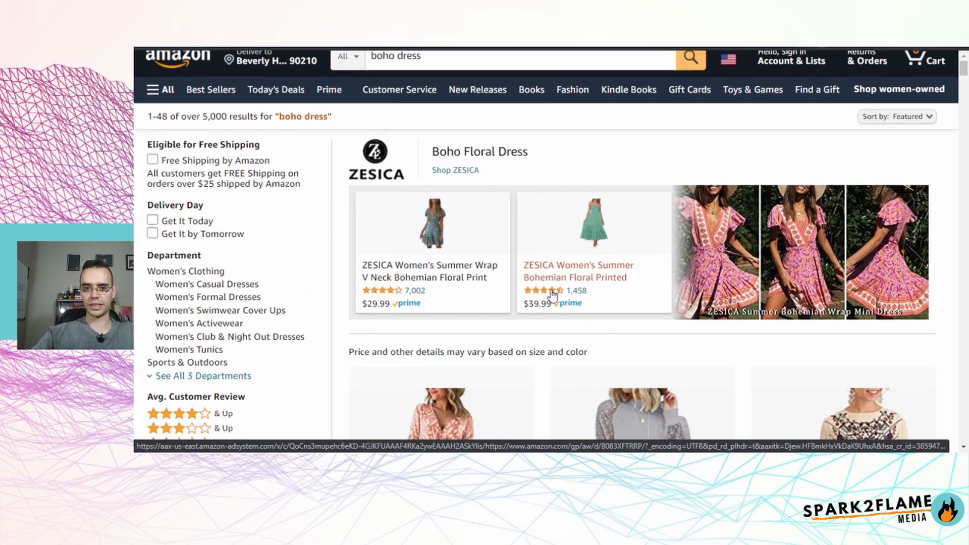
scroll(553, 296, "down", 3)
scroll(552, 296, "down", 3)
scroll(552, 292, "down", 5)
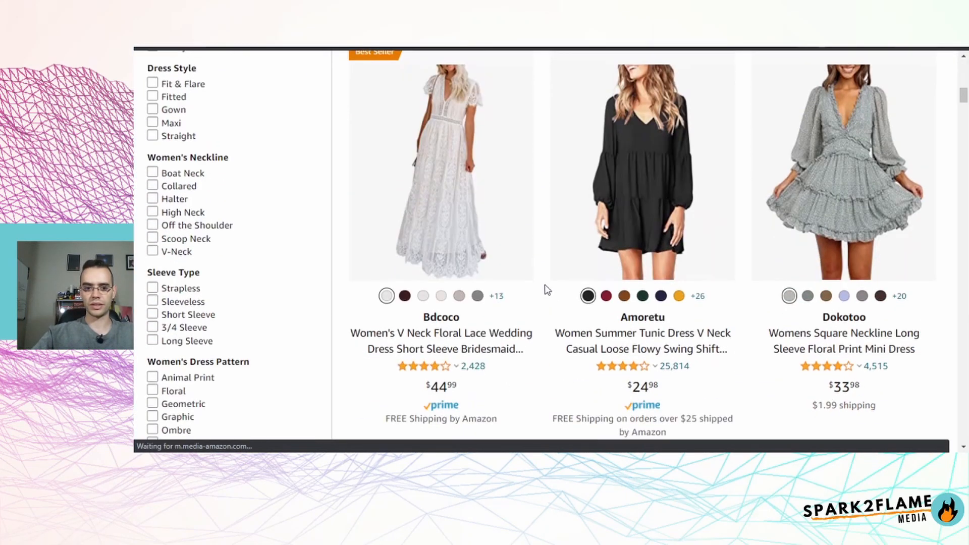
left_click(437, 230)
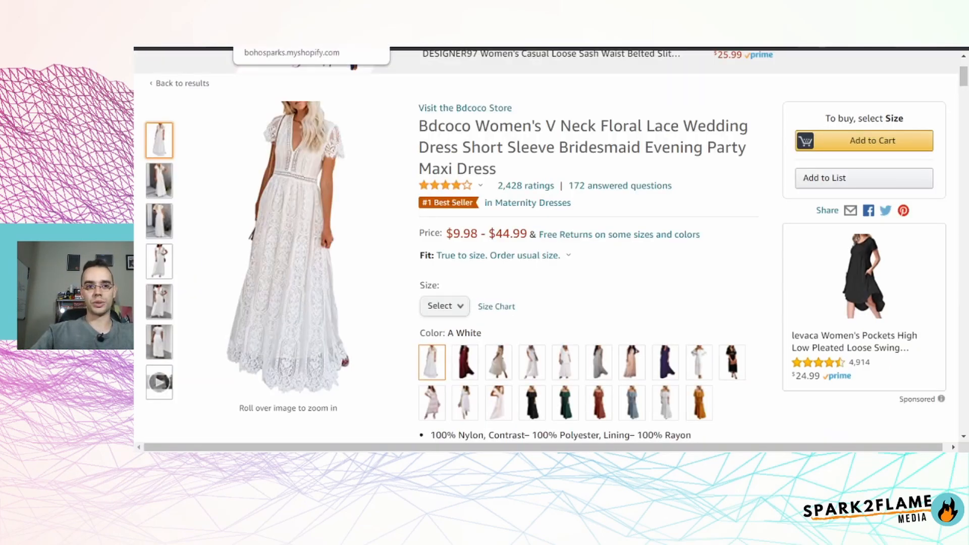
Return to the Shopify product list and start a new product titled "Long Breezy White Boho Dress"
left_click(300, 54)
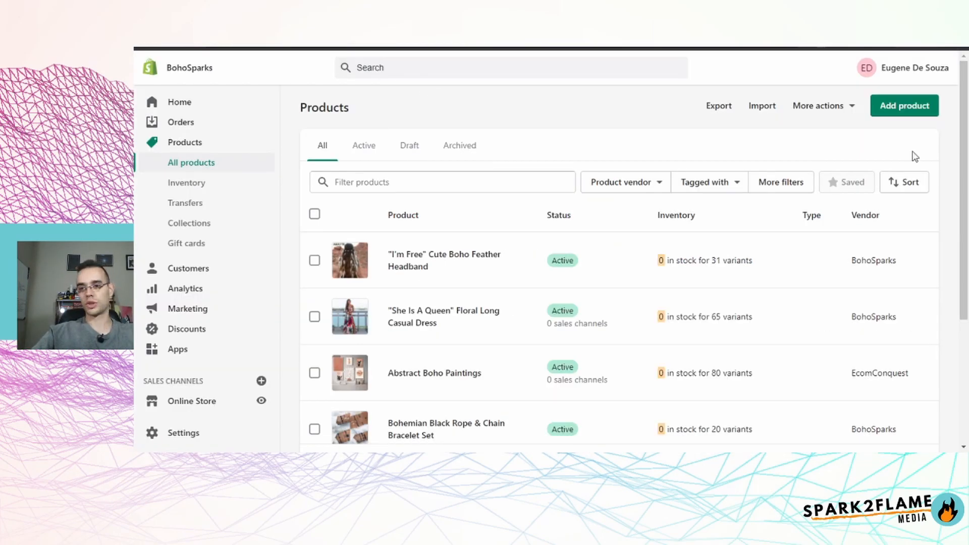
left_click(889, 107)
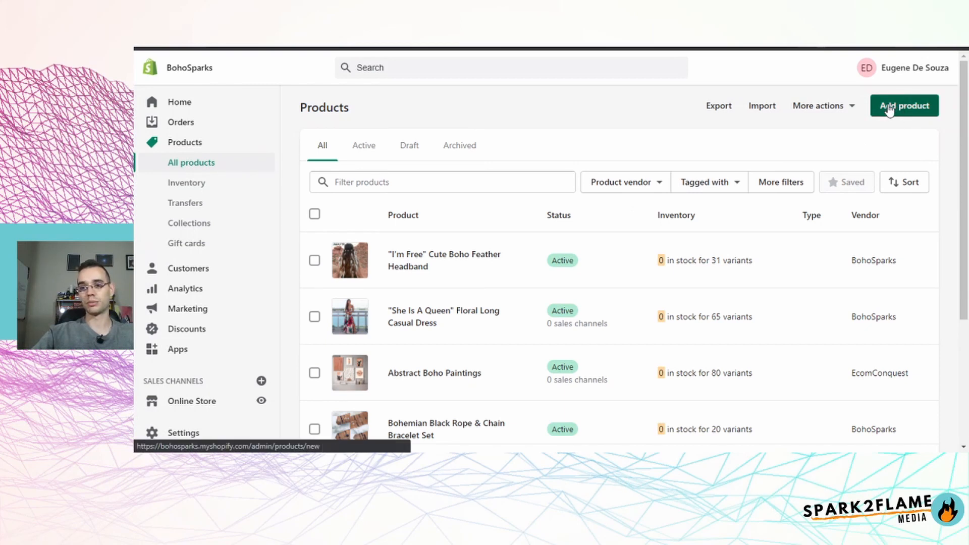
type("Long")
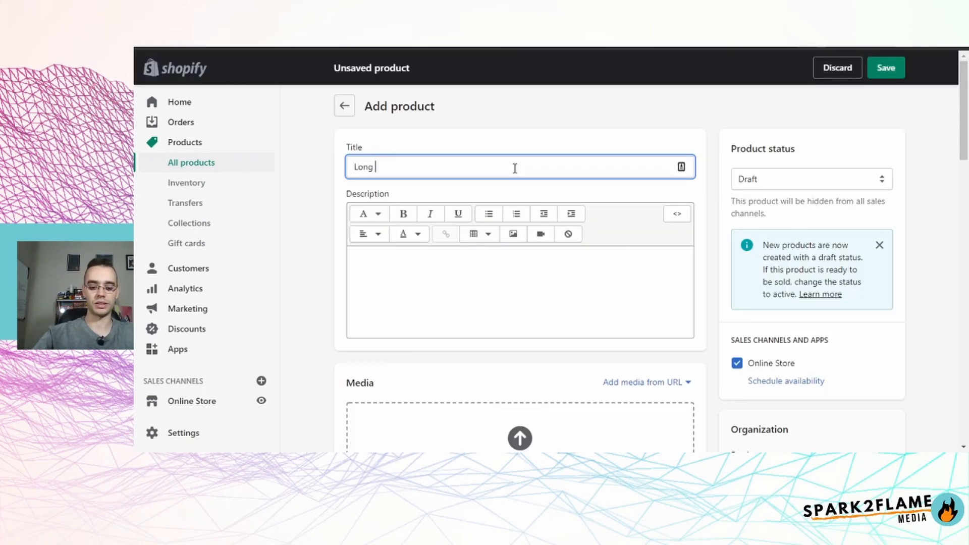
type(" Breezy White B")
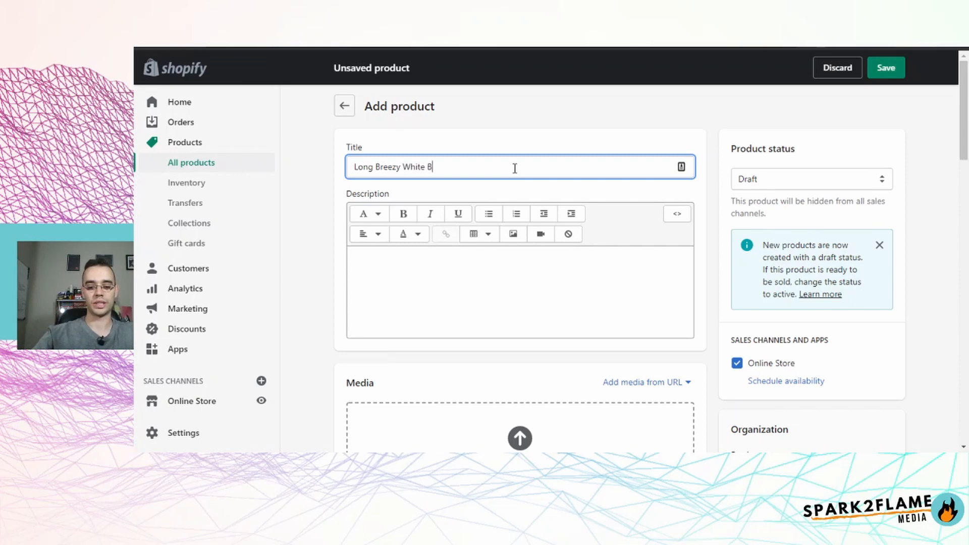
type("oho XD")
key("BackSpace")
key("BackSpace")
type("Dress")
Add Amazon as the new product's vendor and assign it the dress tag
scroll(549, 194, "down", 5)
left_click(768, 208)
type("Amazon")
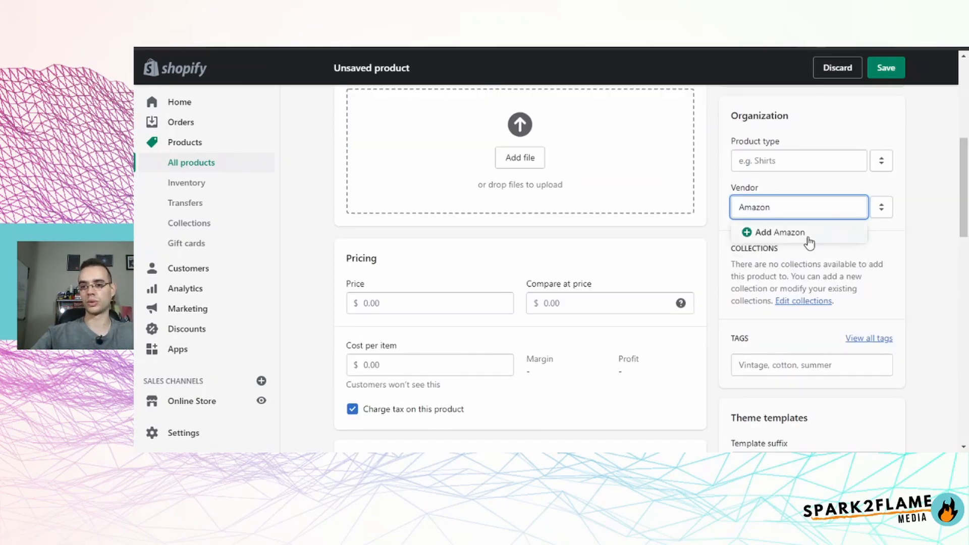
left_click(763, 234)
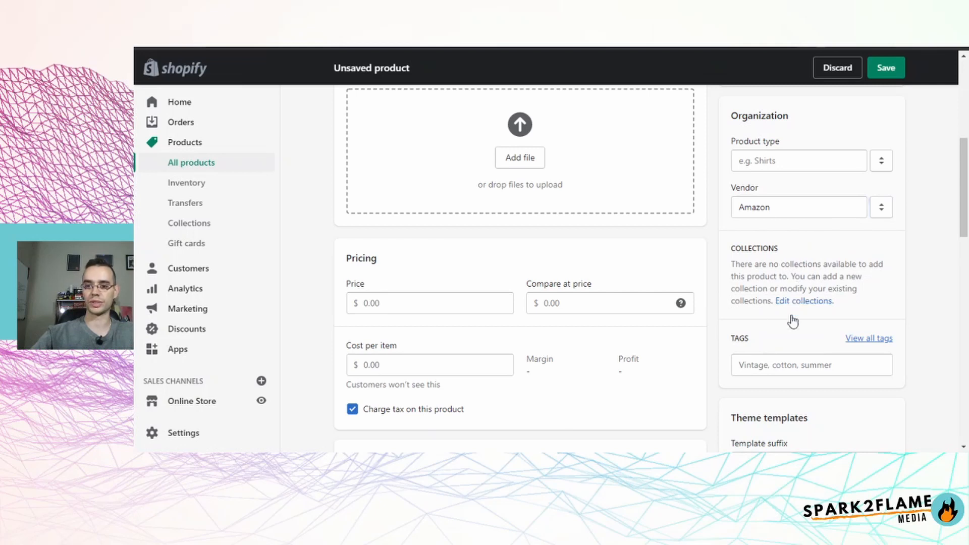
left_click(772, 362)
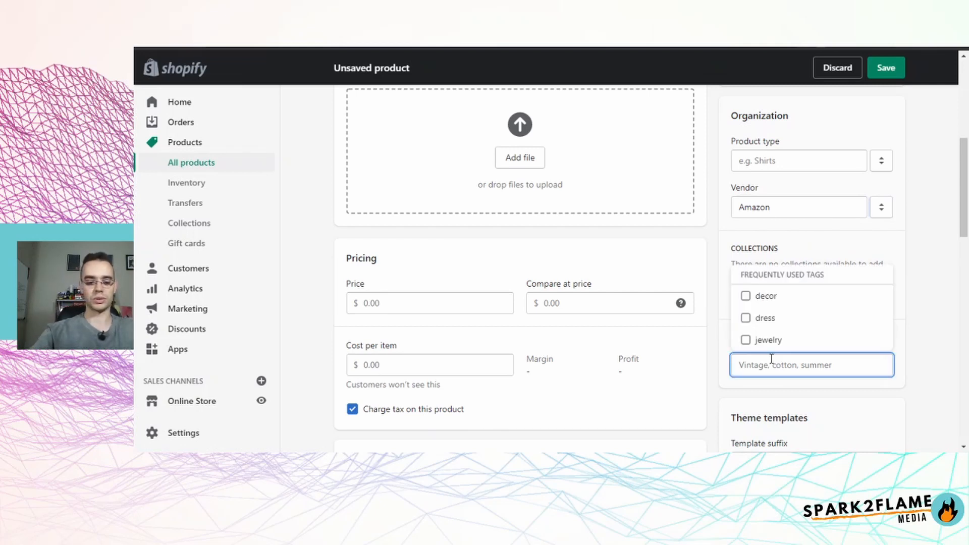
type("dress")
left_click(762, 392)
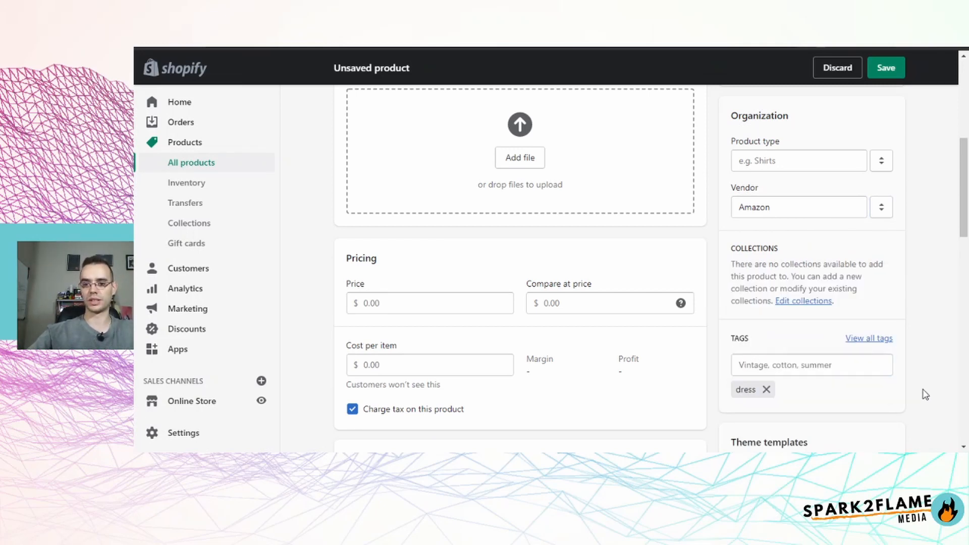
Copy the full Bdcoco dress name from the Amazon listing and replace the Shopify product title with it
scroll(894, 398, "down", 5)
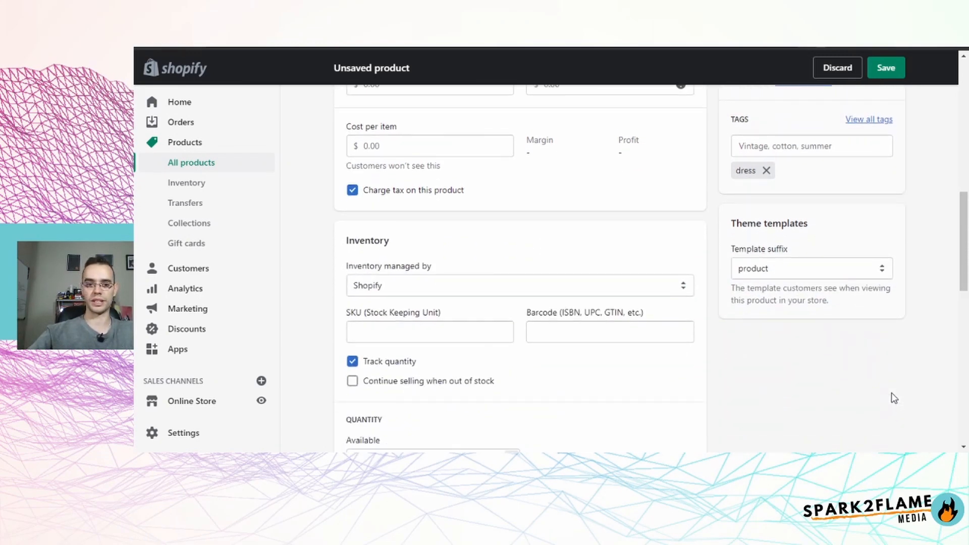
scroll(733, 352, "up", 10)
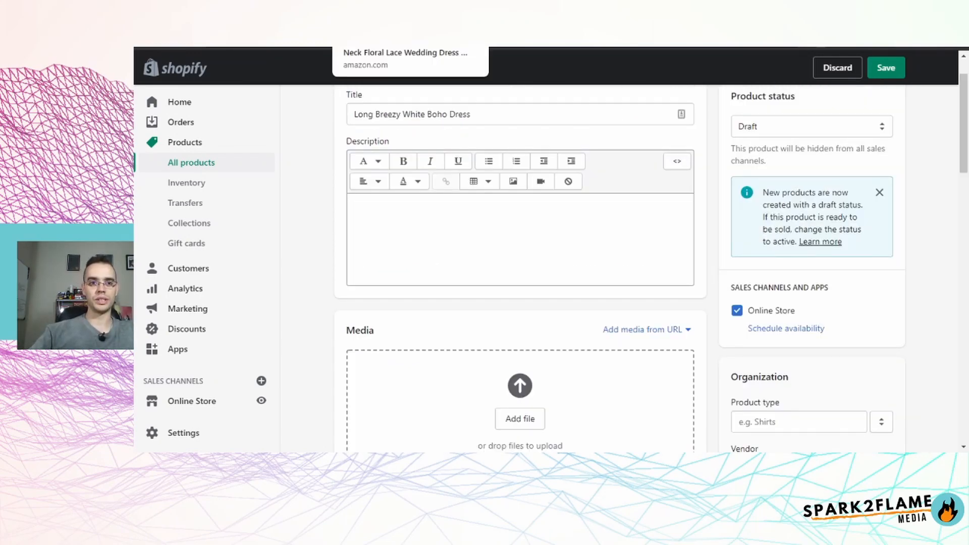
left_click(376, 48)
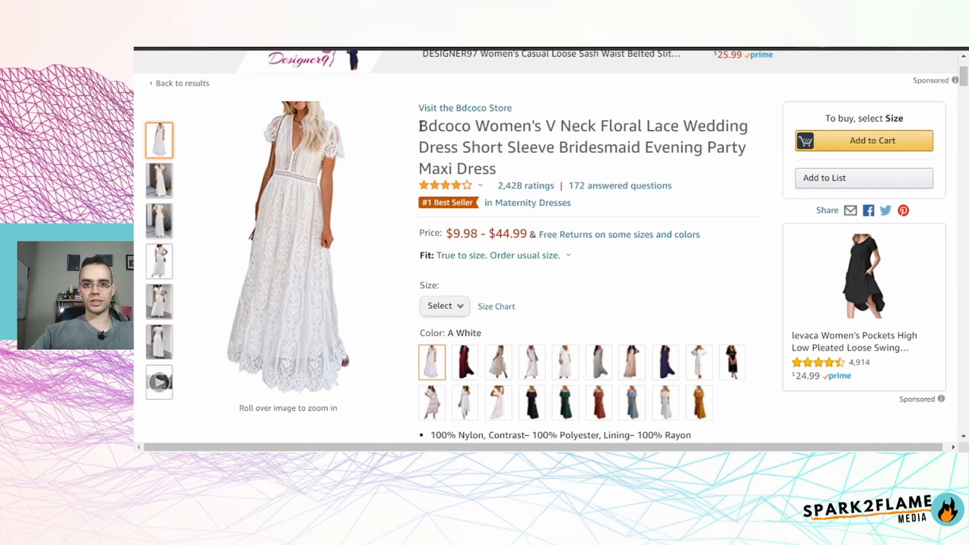
left_click_drag(421, 126, 497, 170)
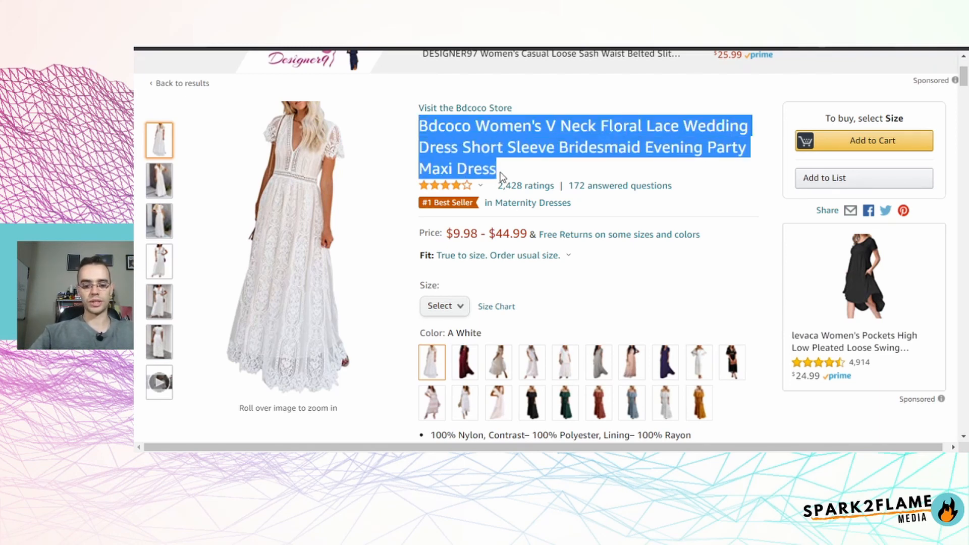
key("ctrl+c")
key("ctrl+shift+Tab")
key("ctrl+a")
key("ctrl+v")
Shorten the pasted product title to "Boho Lace Maxi Dress"
double_click(369, 114)
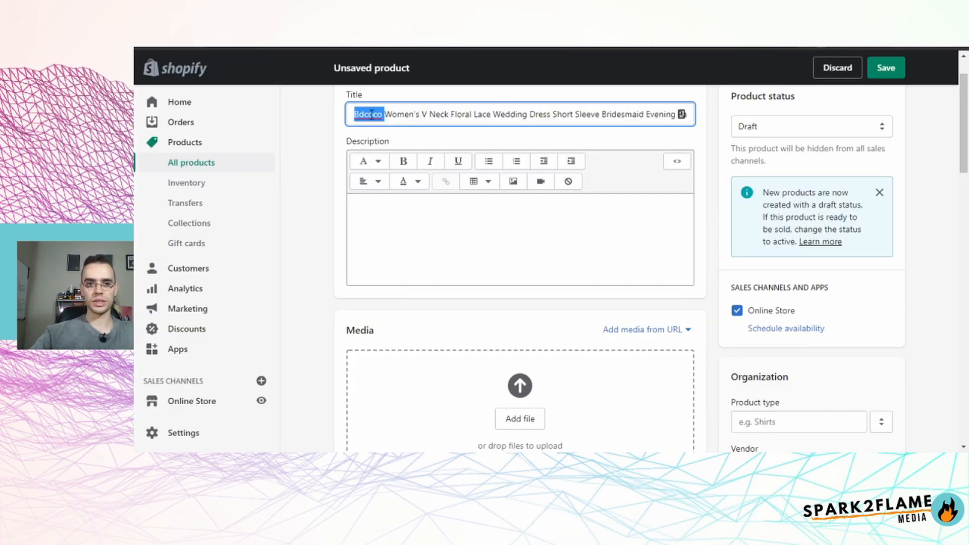
key("BackSpace")
key("BackSpace")
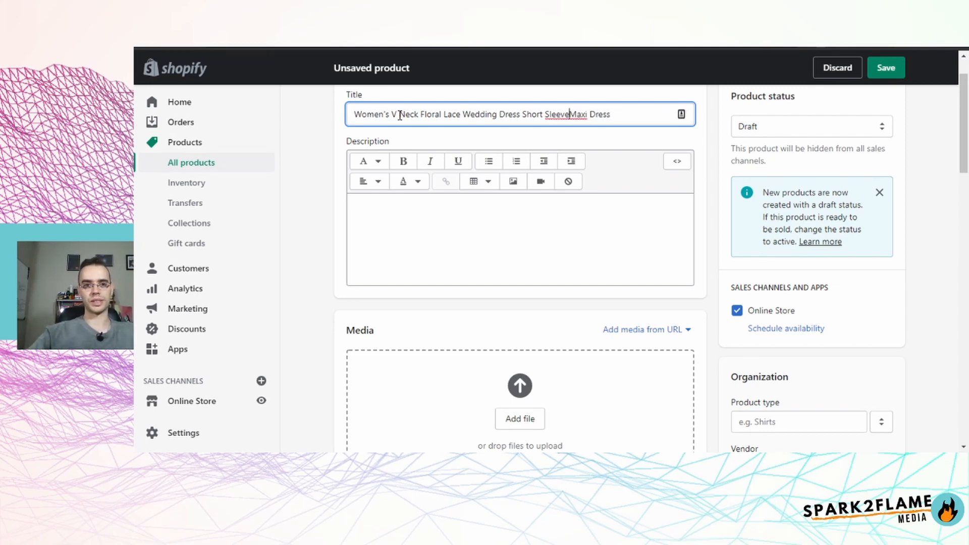
left_click_drag(449, 117, 355, 116)
type("Boho")
key("Delete")
key("Delete")
key("Delete")
key("Delete")
key("Delete")
key("Delete")
key("Delete")
key("Delete")
key("Delete")
key("Delete")
key("Delete")
key("Delete")
key("Delete")
key("Delete")
key("Delete")
key("Delete")
key("Delete")
key("Delete")
key("Delete")
key("Delete")
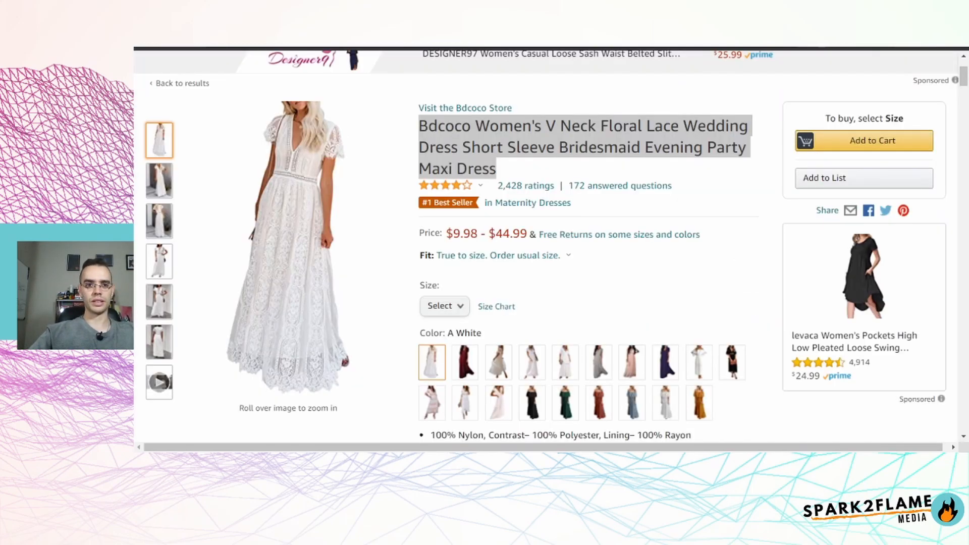
Review the product's media and pricing fields, and check the Amazon price of the dress in A White, size Medium
key("ctrl+Tab")
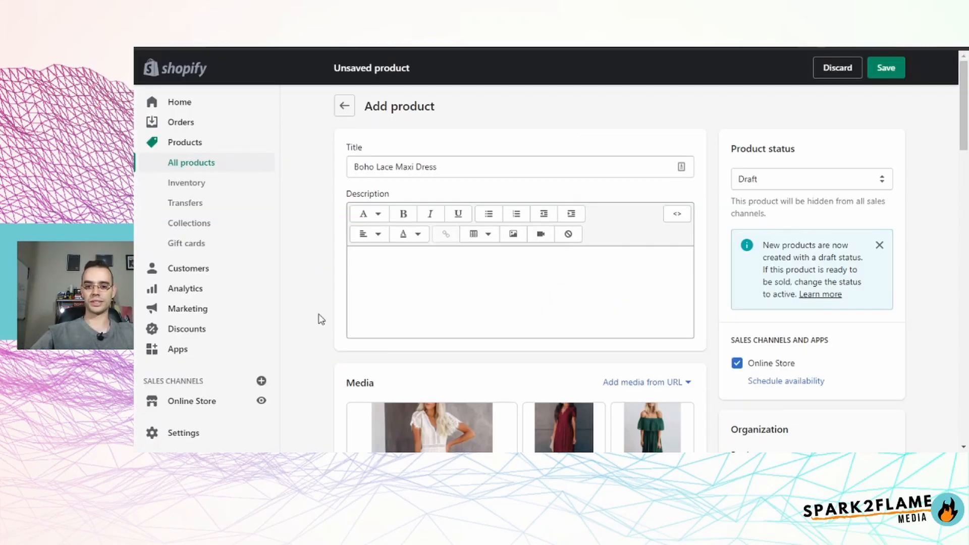
scroll(321, 319, "down", 3)
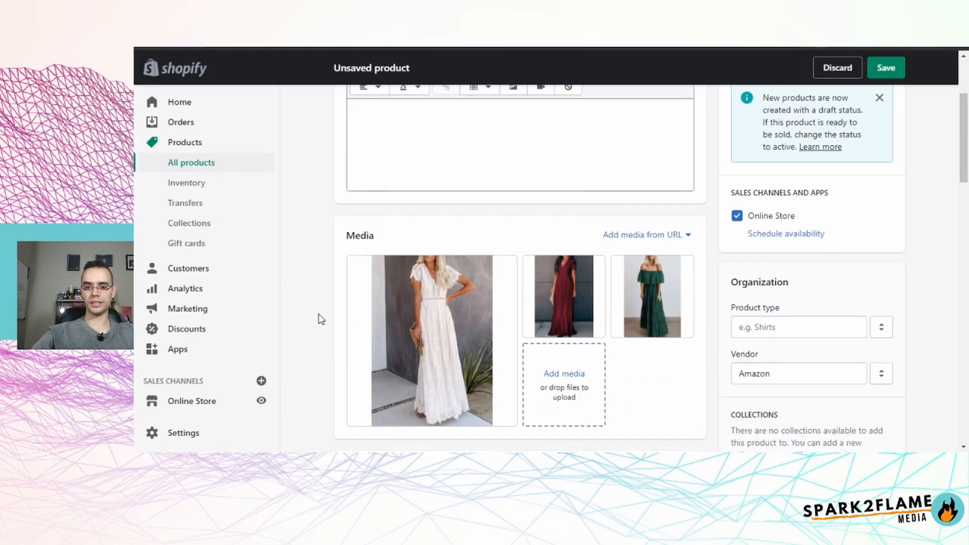
scroll(321, 319, "down", 5)
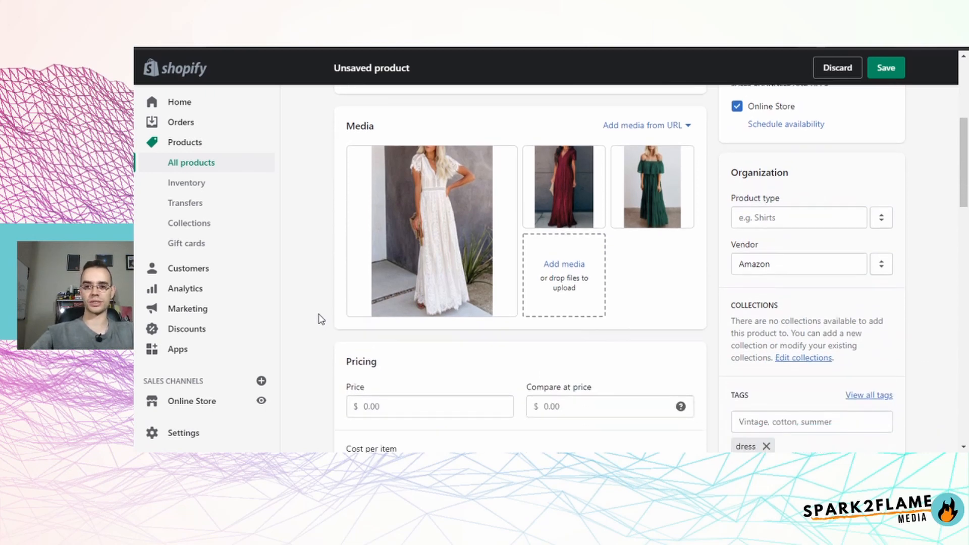
left_click(402, 218)
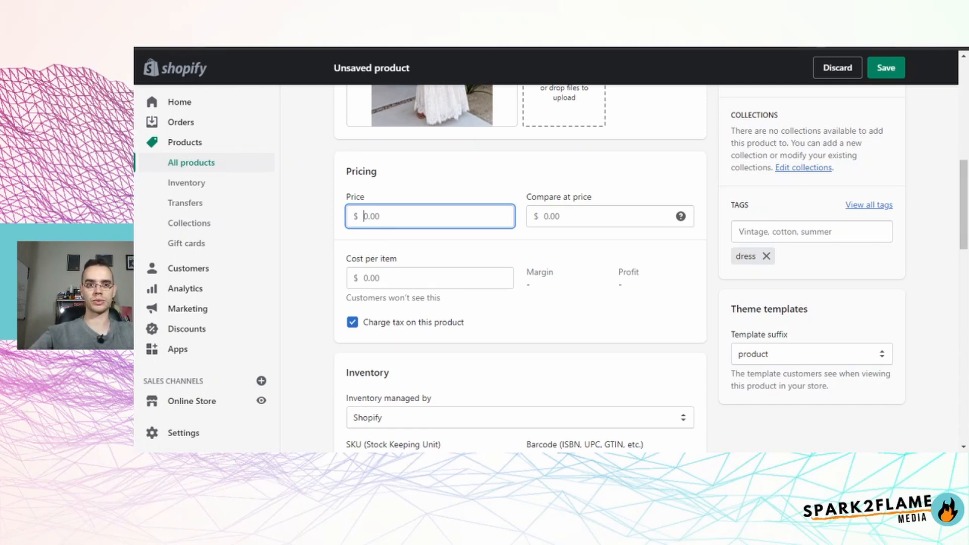
left_click(354, 47)
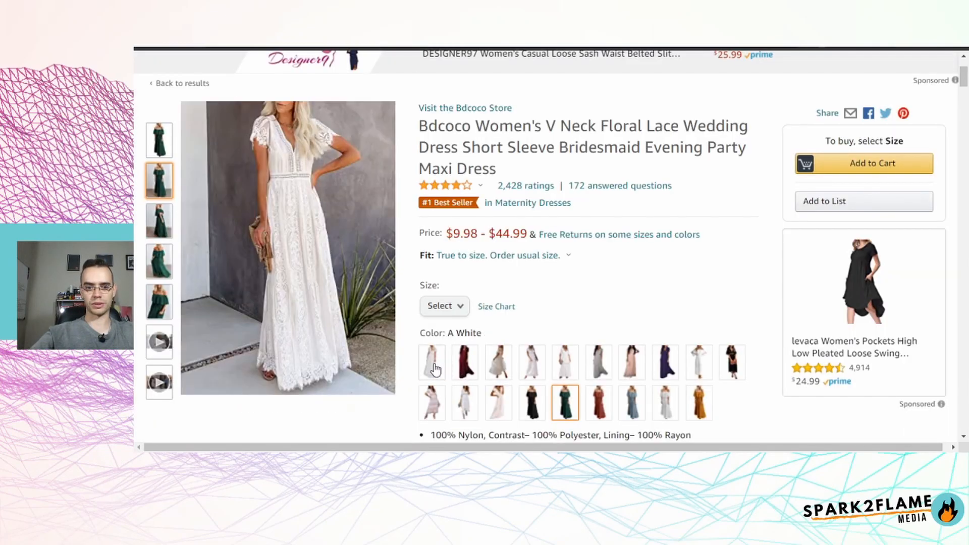
left_click(436, 370)
left_click(459, 309)
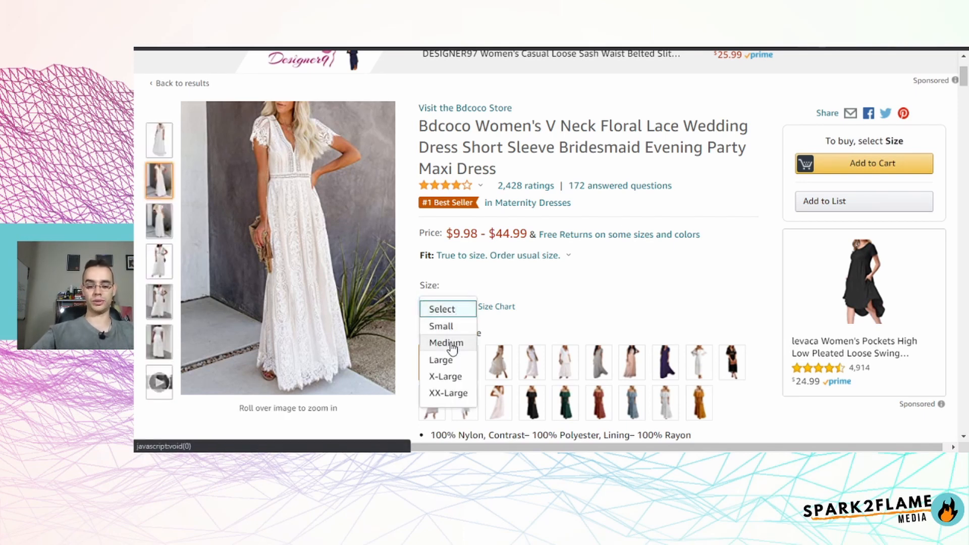
left_click(447, 343)
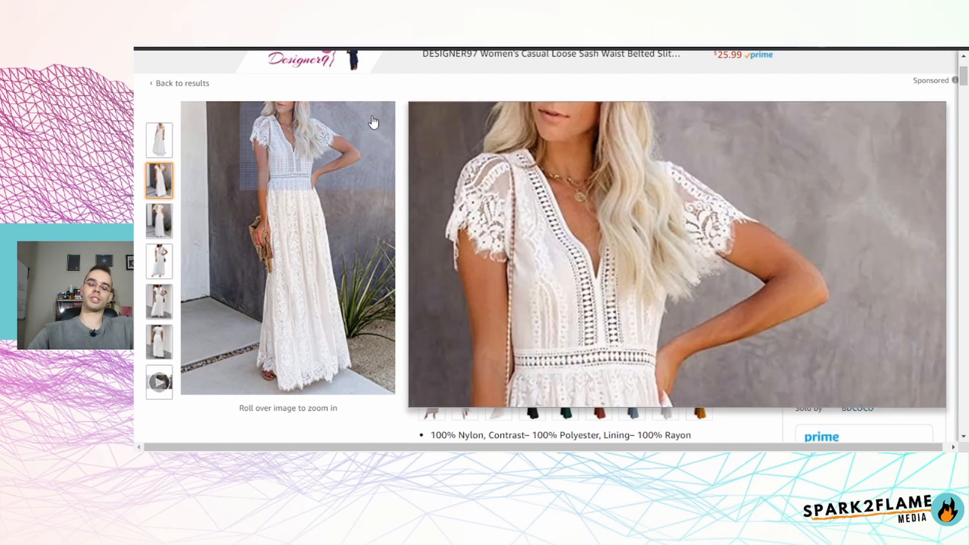
mouse_move(374, 121)
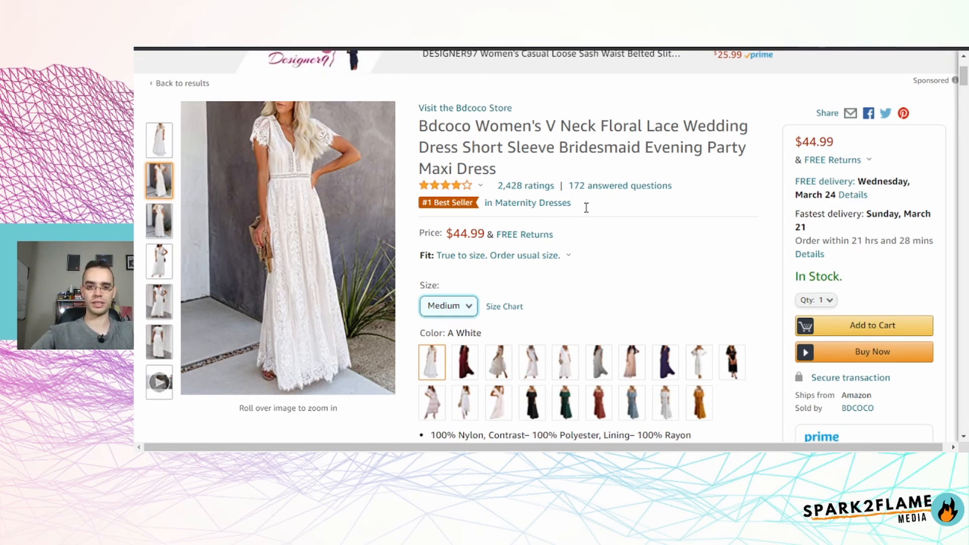
Copy the bulleted dress details from the Amazon listing and paste them into the Shopify product description
scroll(585, 206, "down", 4)
left_click_drag(436, 237, 771, 364)
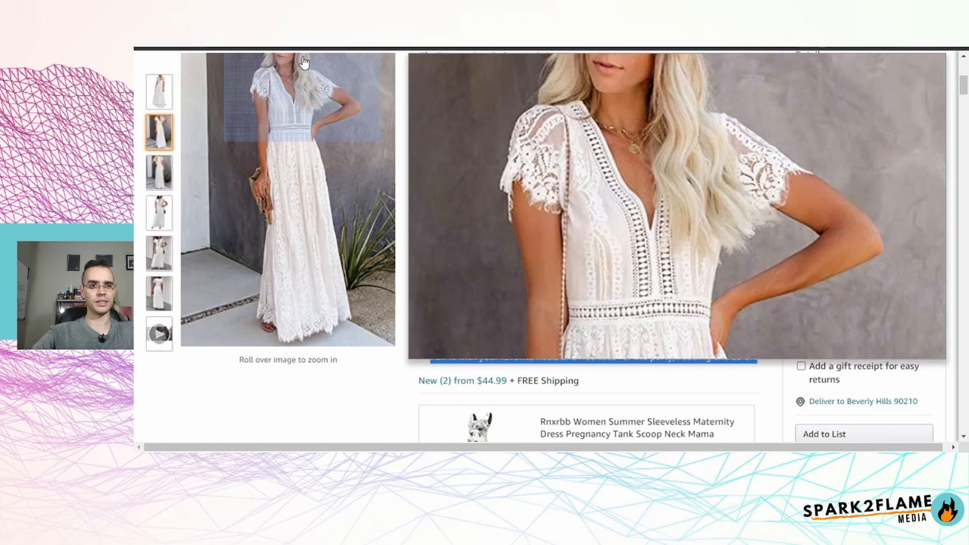
left_click(283, 46)
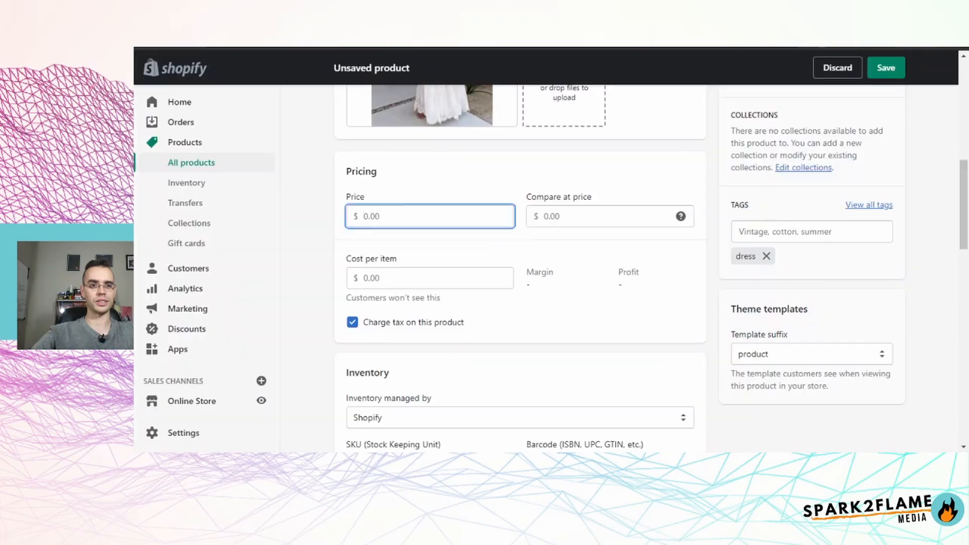
scroll(472, 349, "up", 7)
left_click(416, 282)
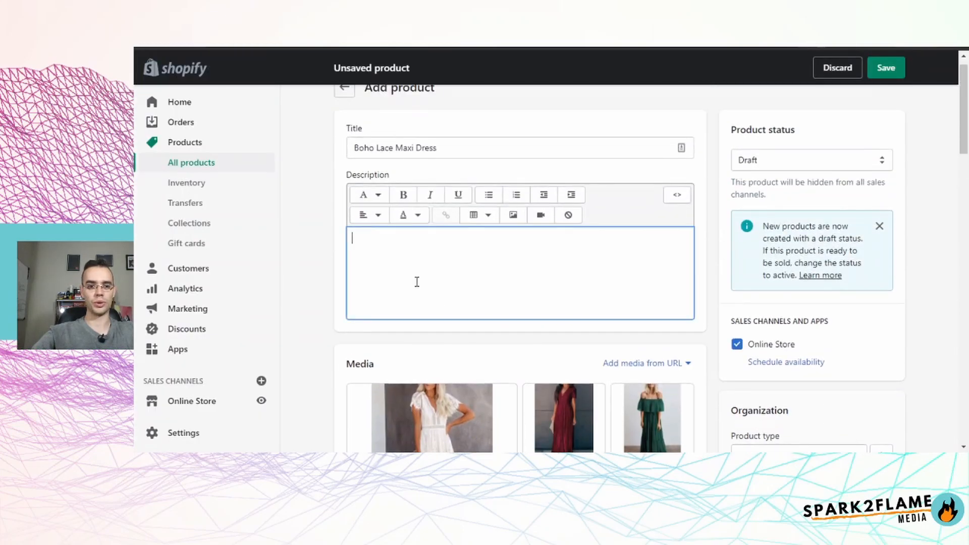
key("ctrl+v")
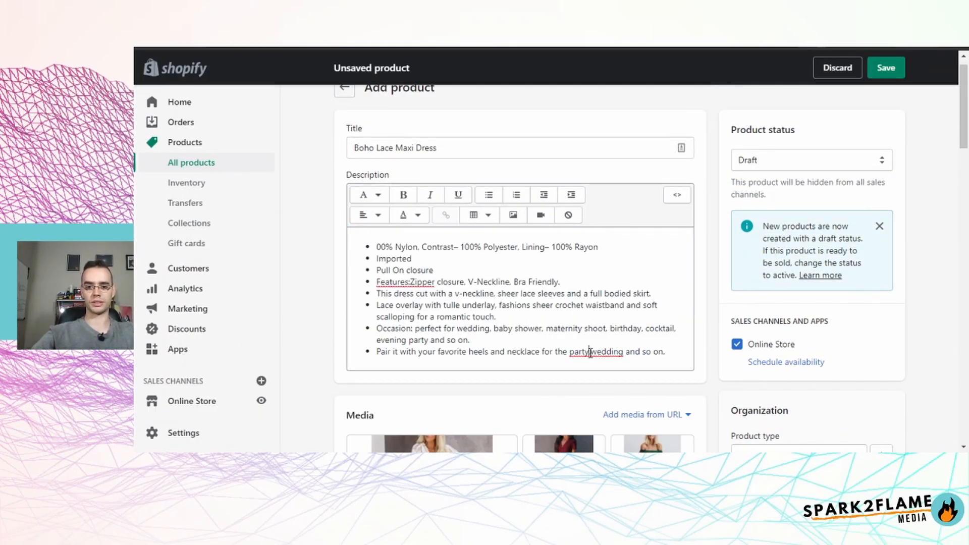
Correct the punctuation and spacing in the description to read "party, wedding" and "Features: Zipper closure"
left_click(591, 351)
type(".")
left_click(413, 281)
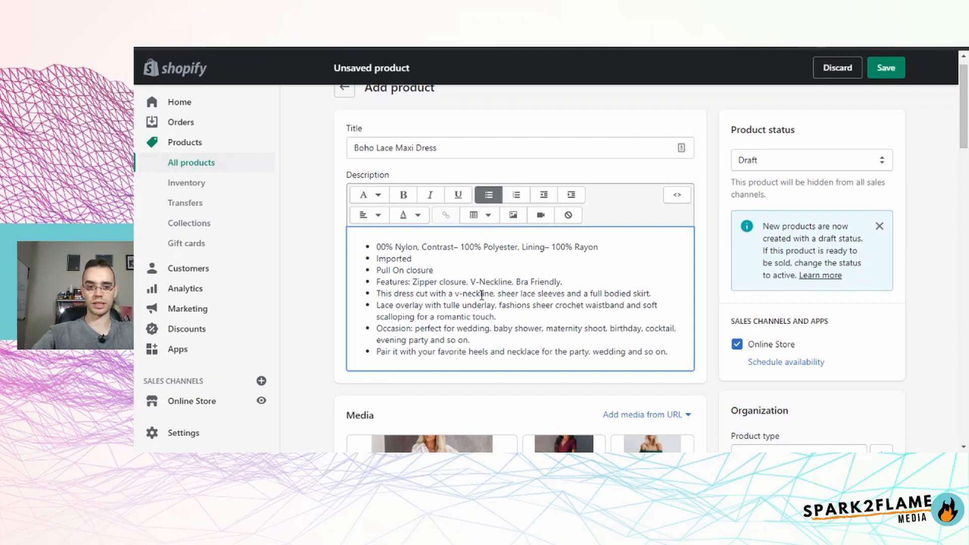
Set the product's price to 89.97, the compare-at price to 109.97 and the cost per item to 44.99
scroll(357, 336, "down", 8)
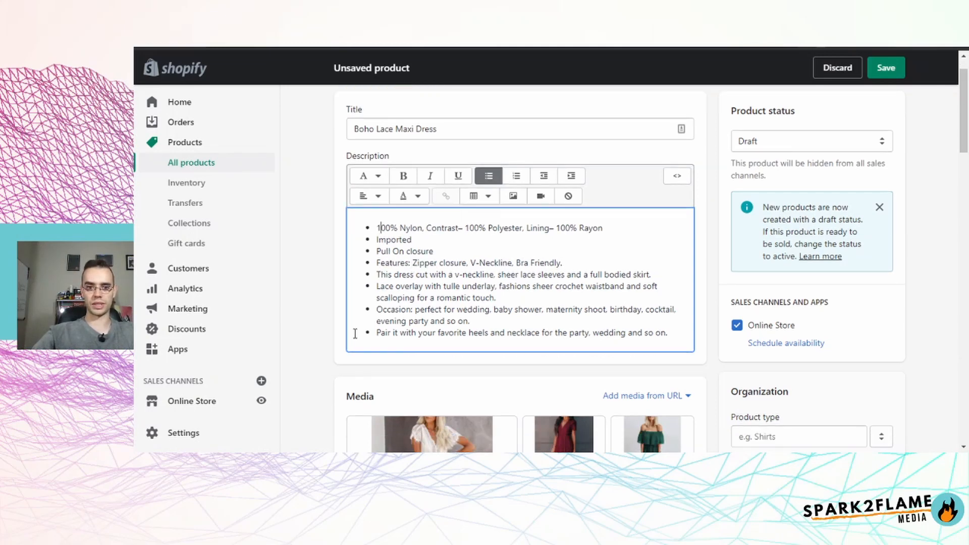
left_click(397, 276)
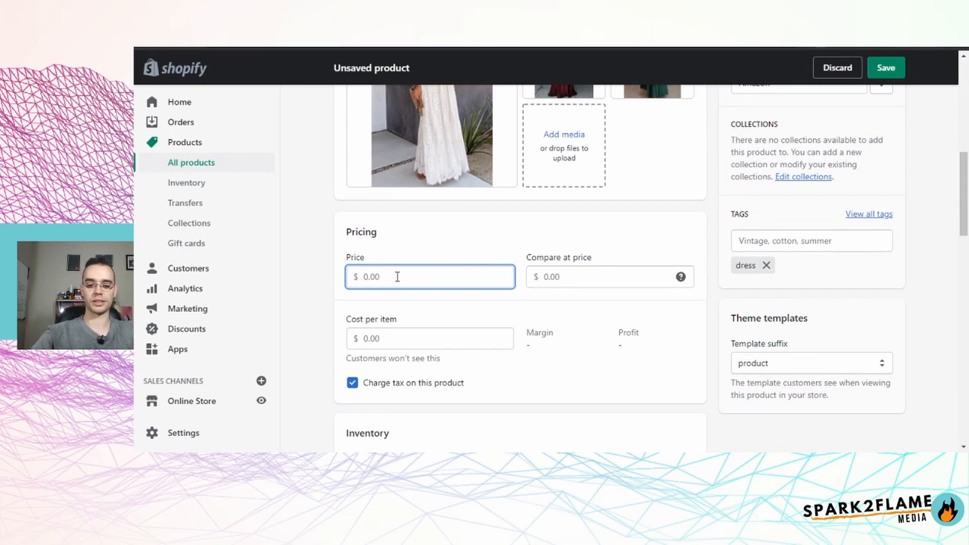
type("89.97")
left_click(580, 273)
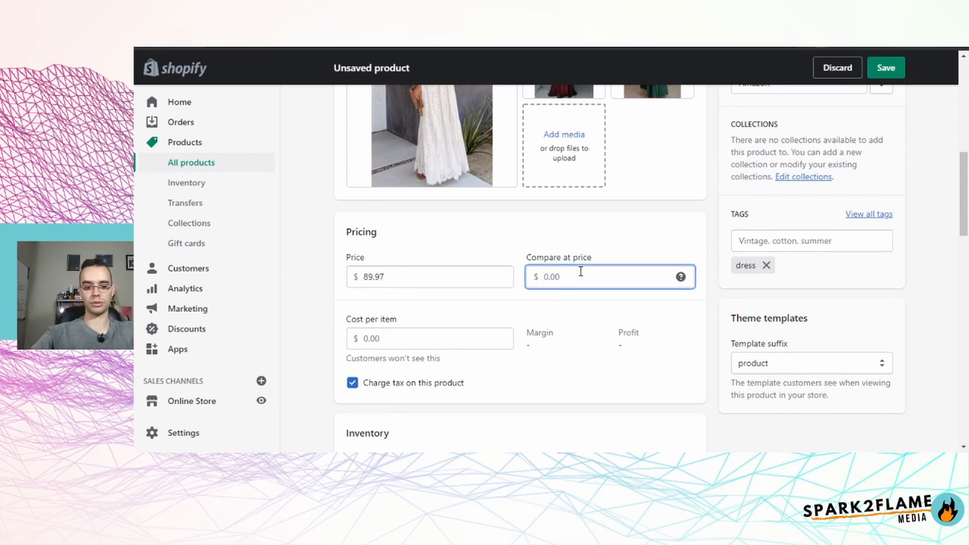
type("109.9")
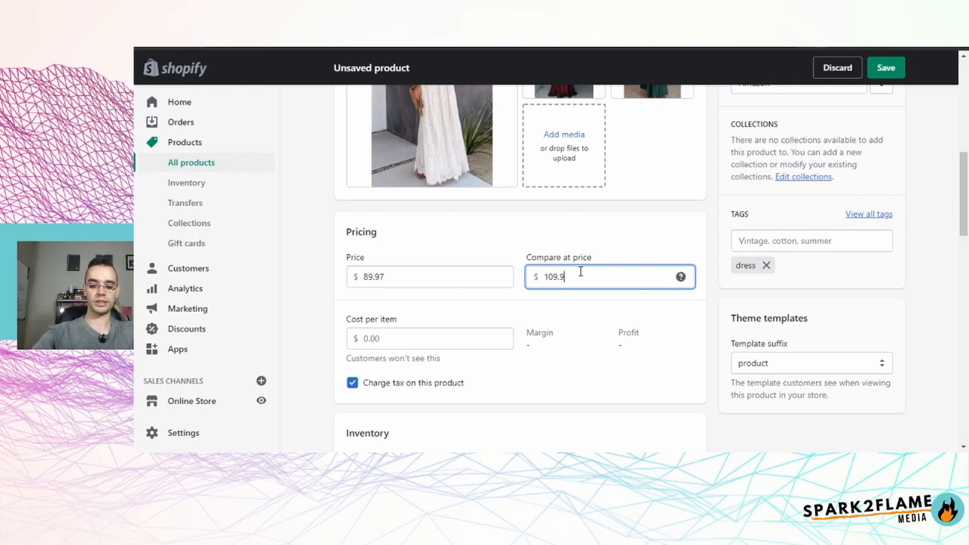
type("7")
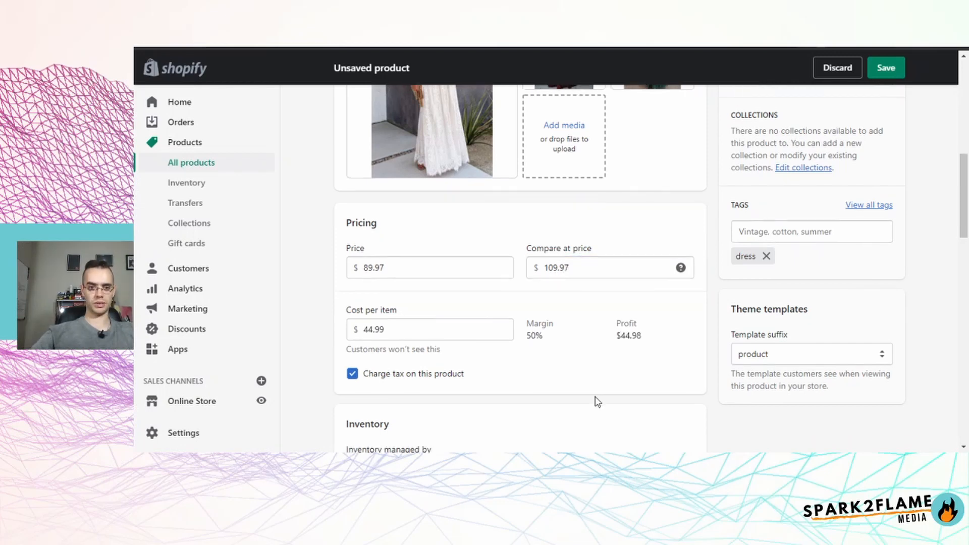
Define three variant options for the product, named Red Dress, Green Dress and White Dress
scroll(597, 400, "down", 8)
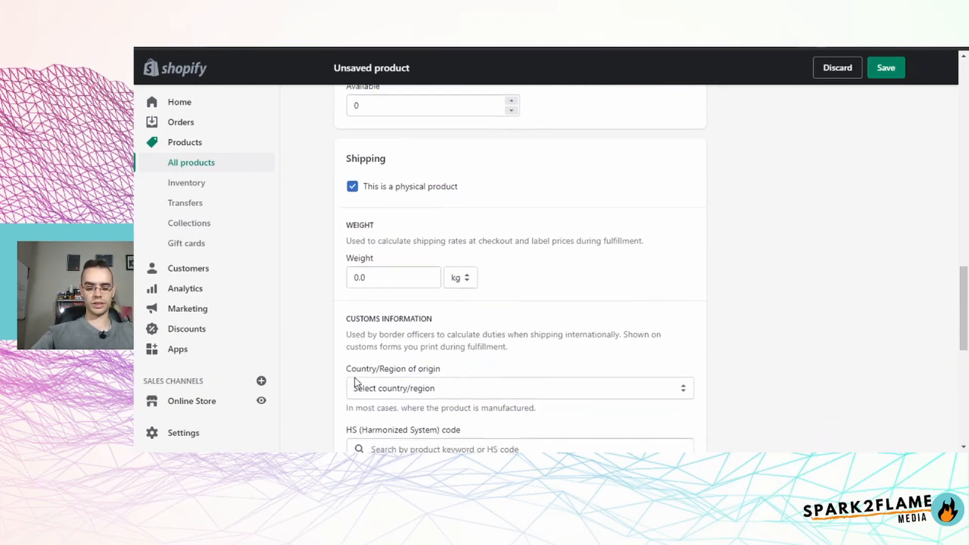
scroll(357, 382, "down", 5)
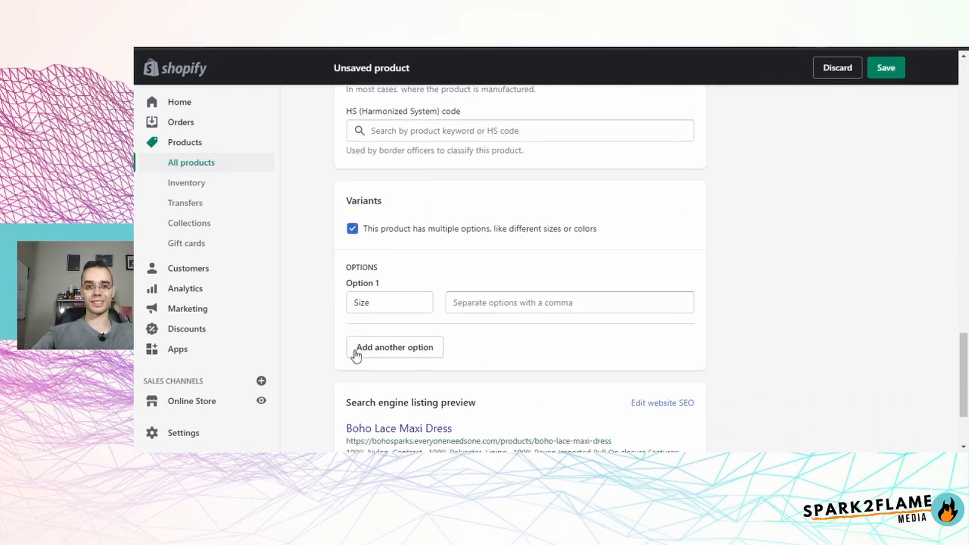
left_click(392, 347)
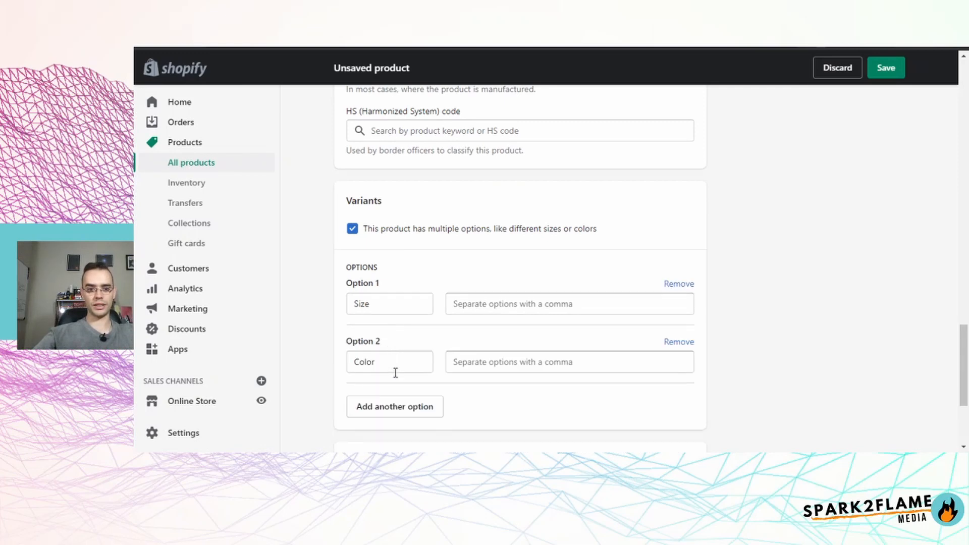
scroll(395, 373, "down", 1)
left_click(383, 241)
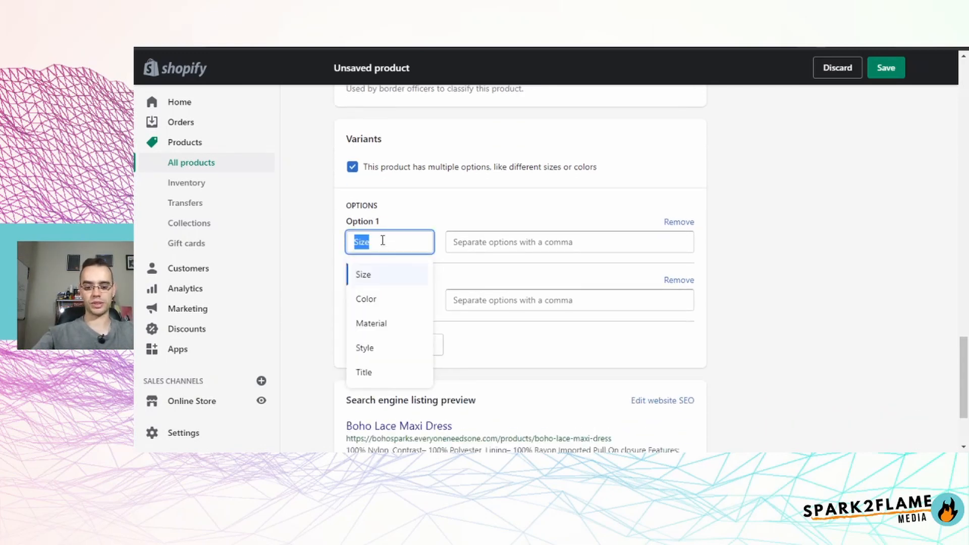
type("Red Dress")
left_click(413, 301)
type("Green Dress")
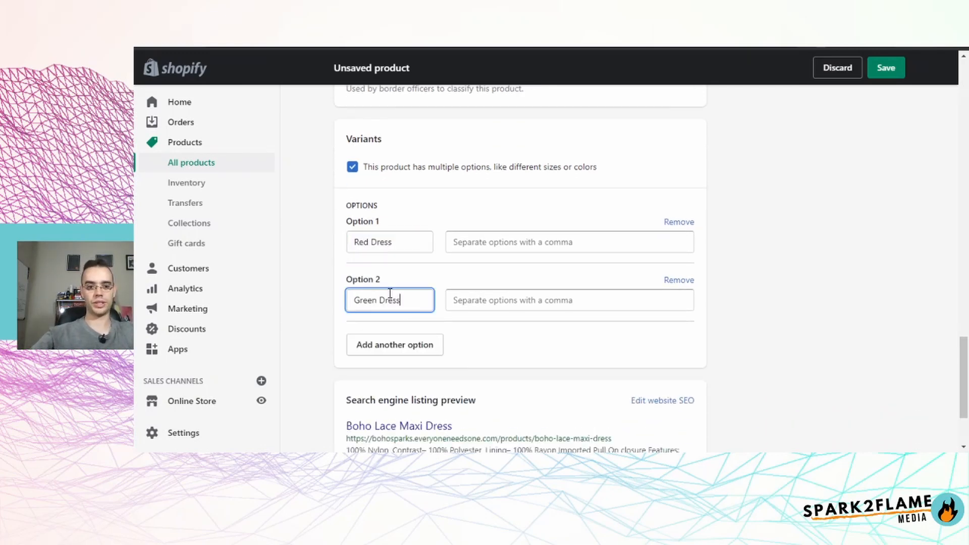
left_click(419, 345)
type("White Dress")
left_click(502, 402)
scroll(439, 284, "up", 1)
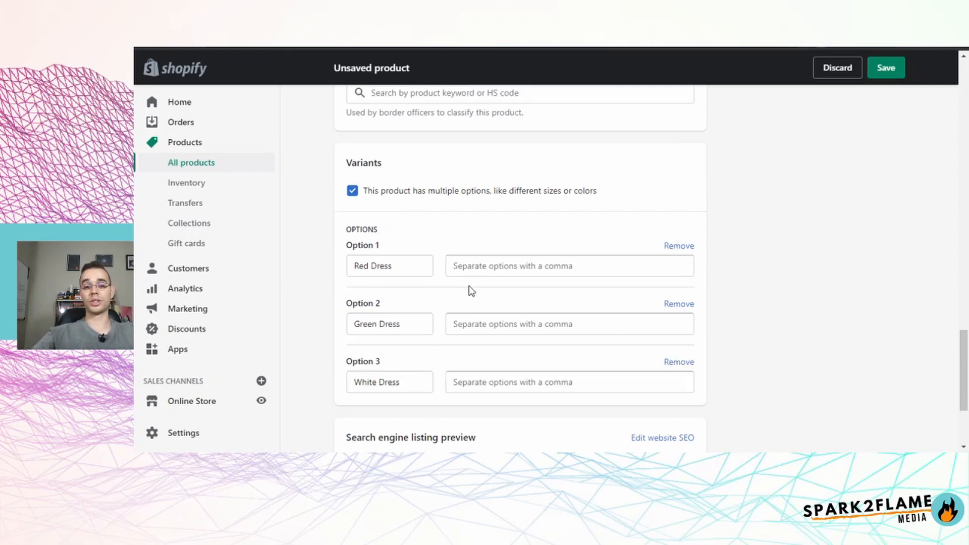
left_click(419, 265)
type("- Small")
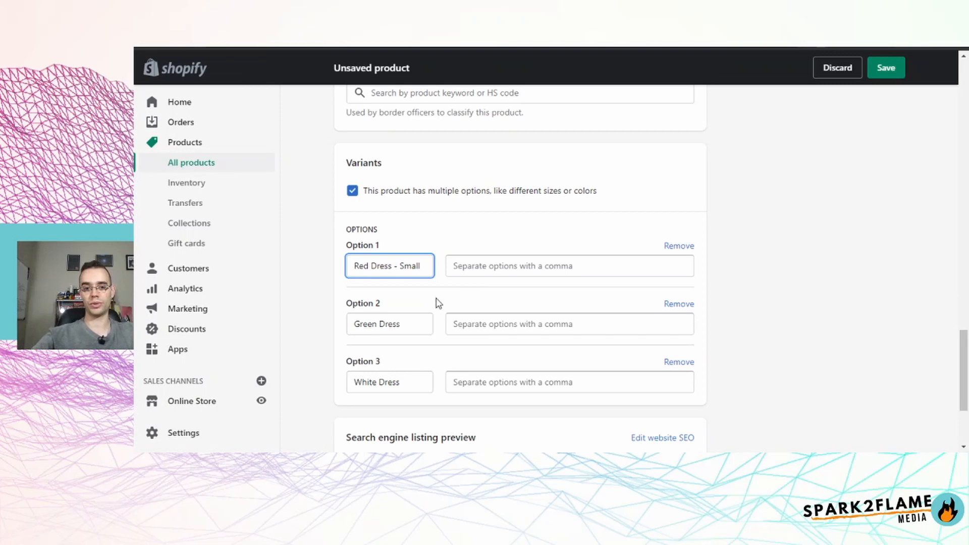
triple_click(423, 323)
type("Red")
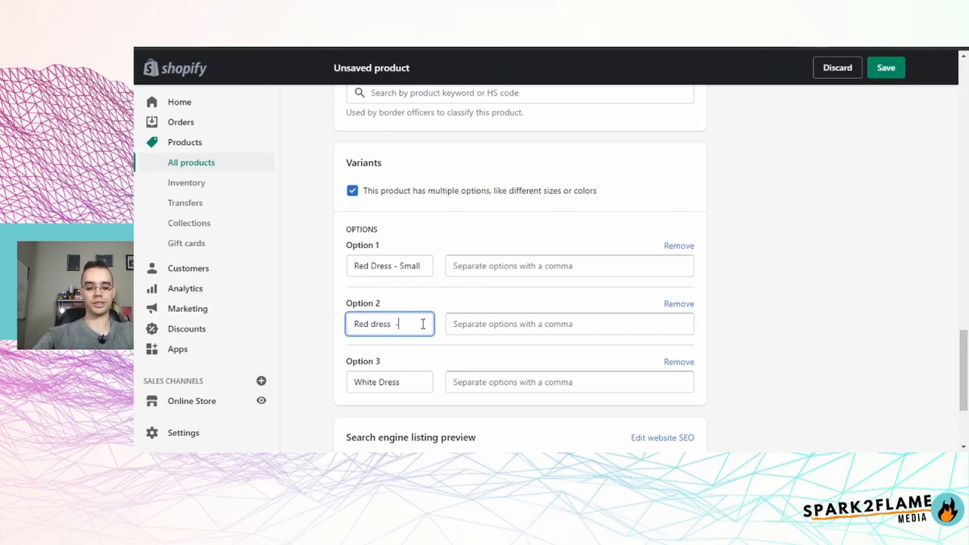
type(" dress  - mediu")
key("ctrl+z")
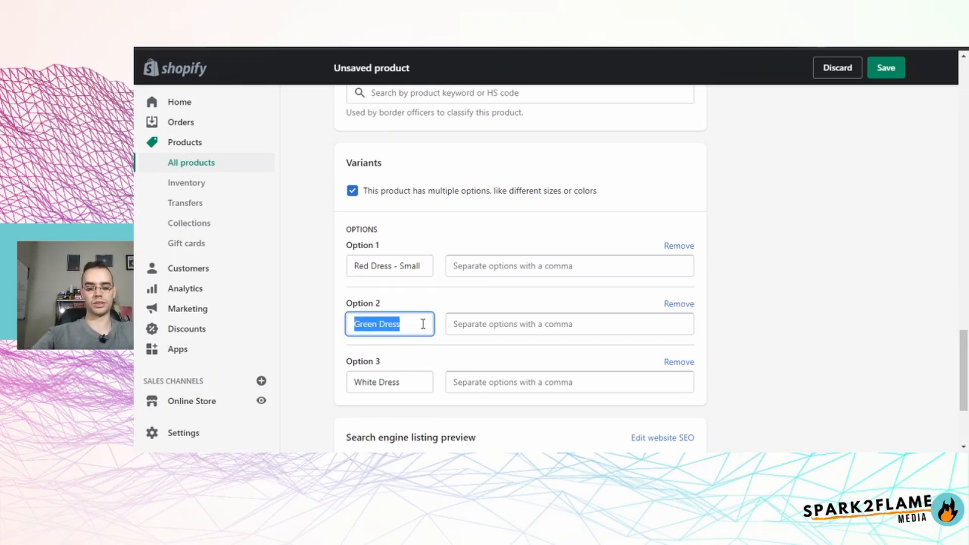
left_click(474, 339)
left_click(413, 266)
key("ctrl+z")
Set the product status to Active and save the Boho Lace Maxi Dress
scroll(820, 228, "up", 15)
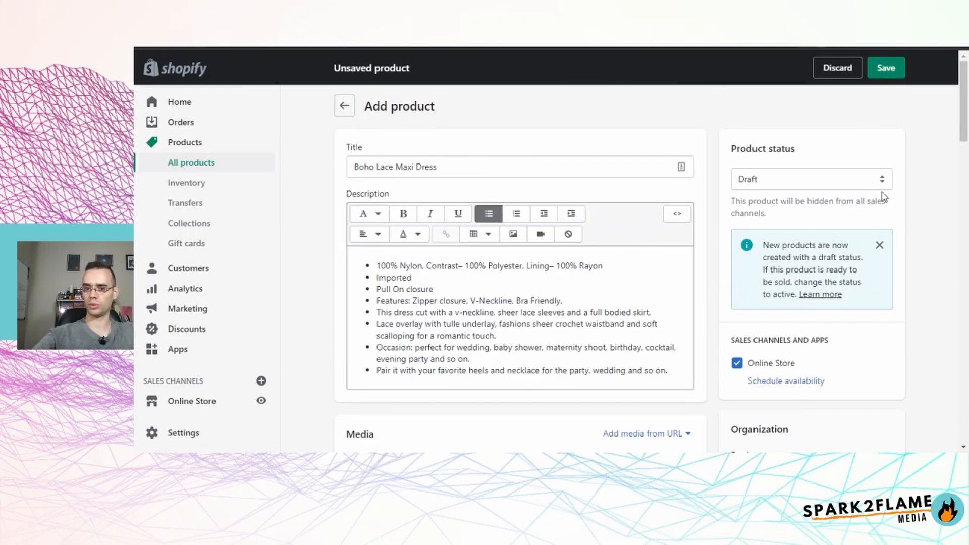
left_click(880, 181)
left_click(807, 195)
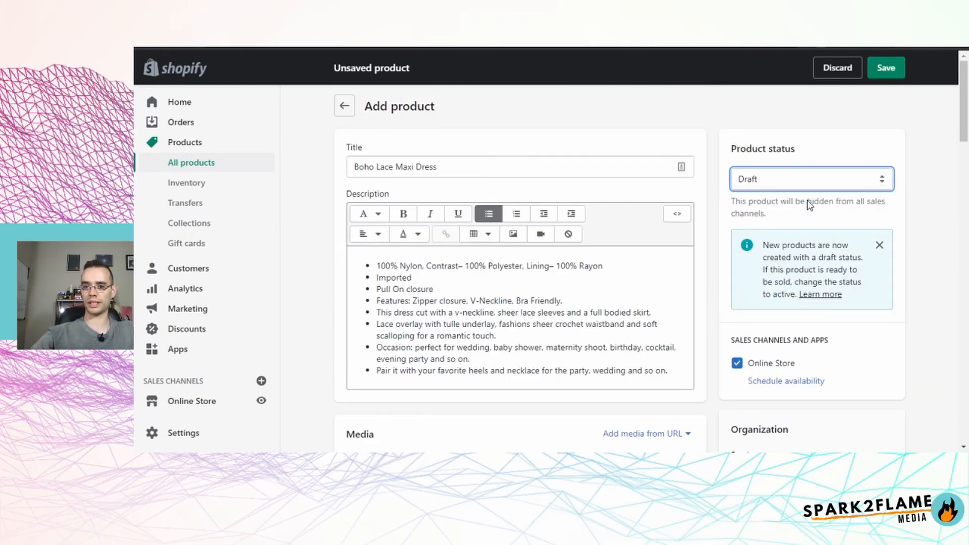
left_click(886, 67)
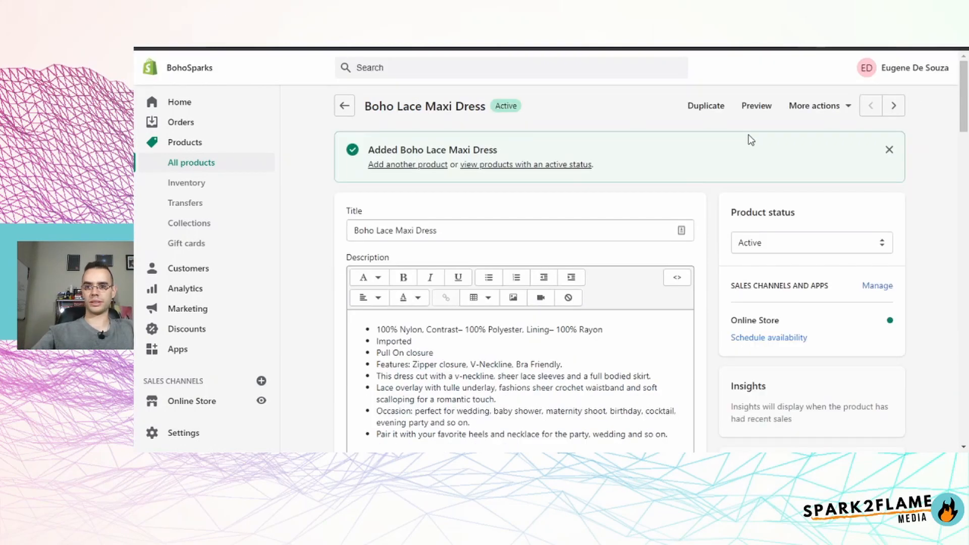
Preview the dress in the storefront and check the size choices for Red, Green and White Dress and the description
left_click(756, 107)
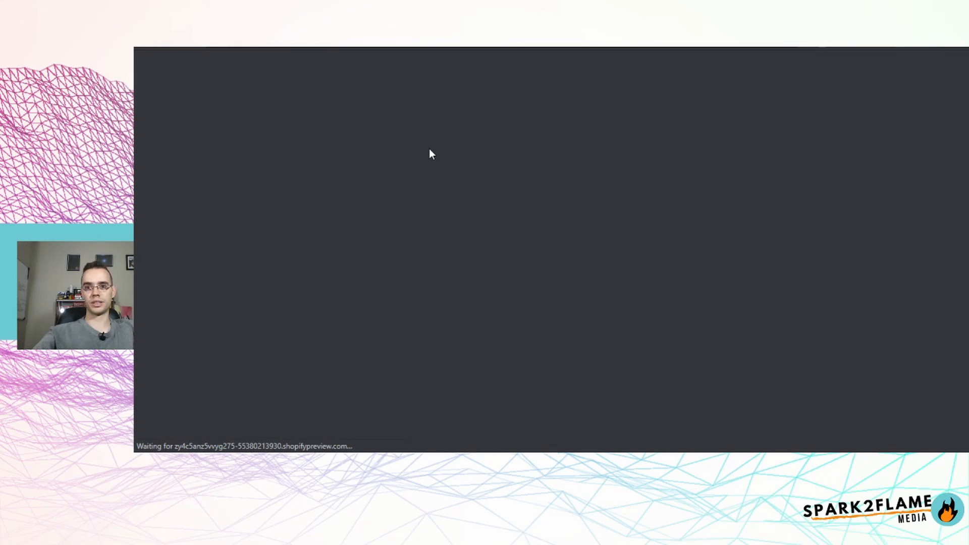
scroll(428, 151, "down", 2)
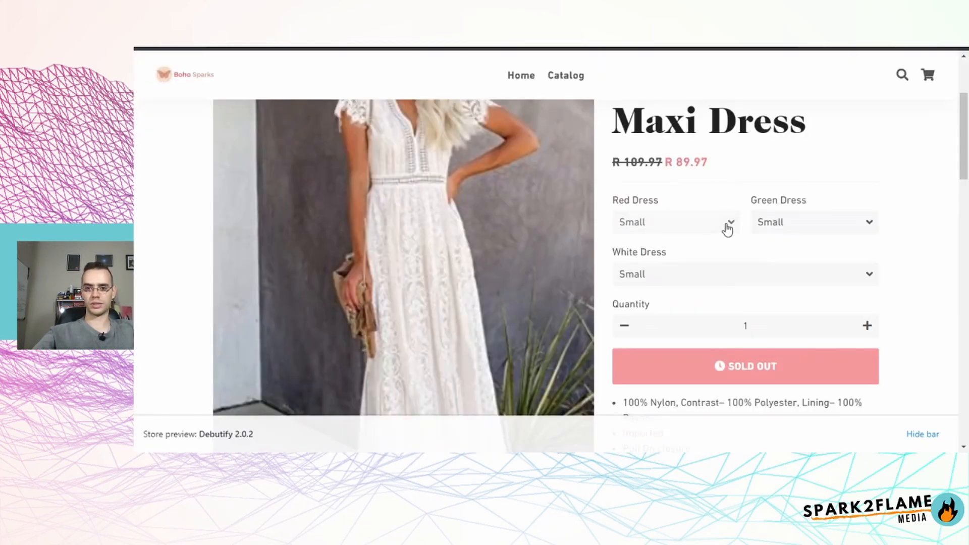
left_click(727, 225)
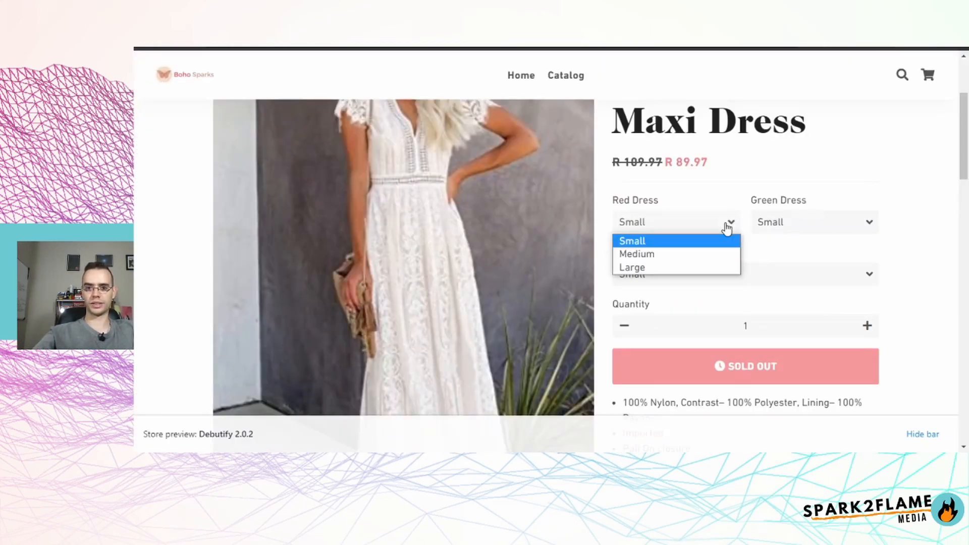
left_click(861, 224)
left_click(917, 291)
left_click(818, 274)
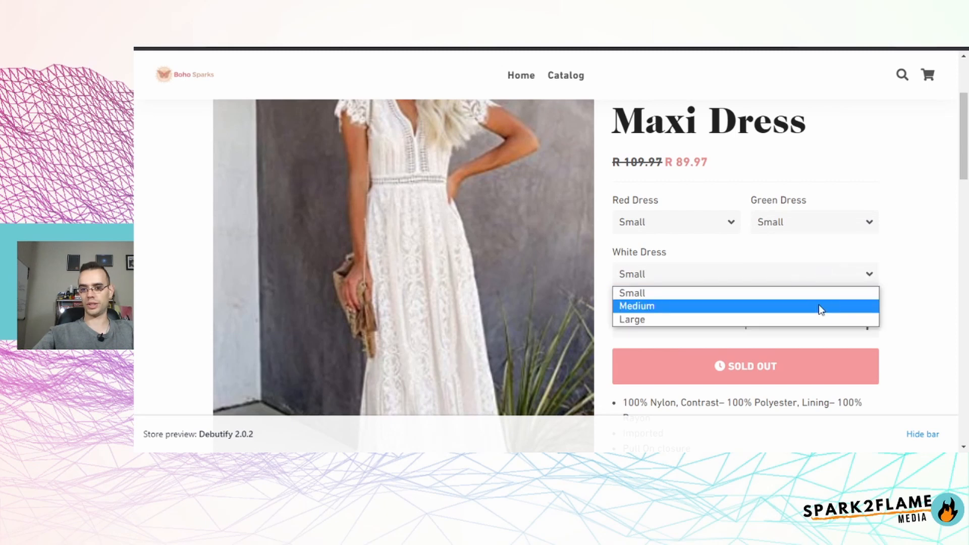
left_click(920, 293)
scroll(894, 328, "down", 4)
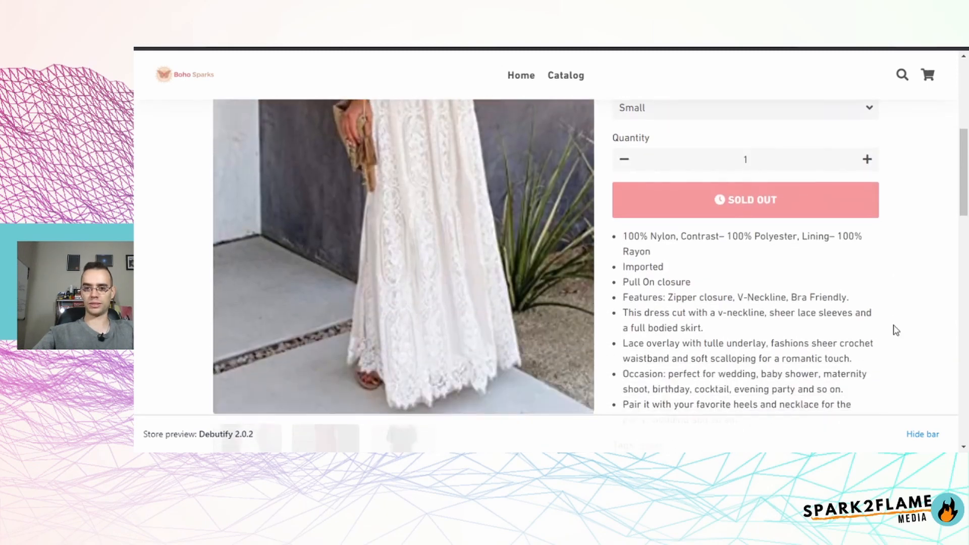
Return to the product in the Shopify admin and assign the red dress photo to the first variant
left_click(293, 21)
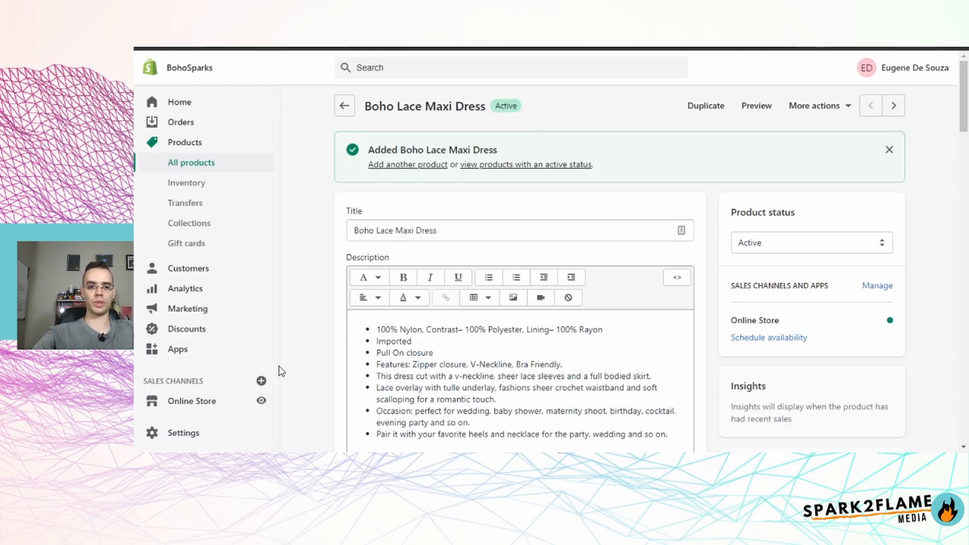
scroll(316, 427, "down", 20)
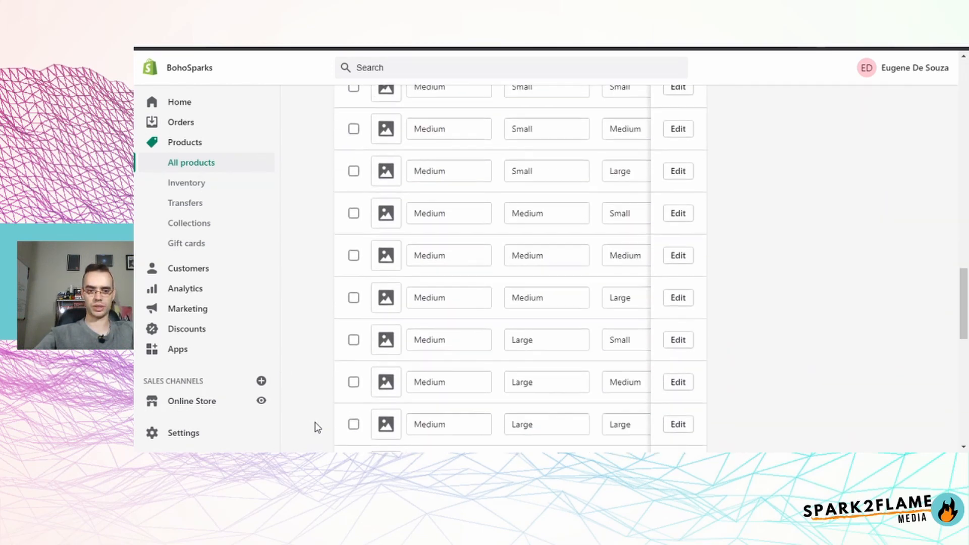
scroll(317, 428, "up", 18)
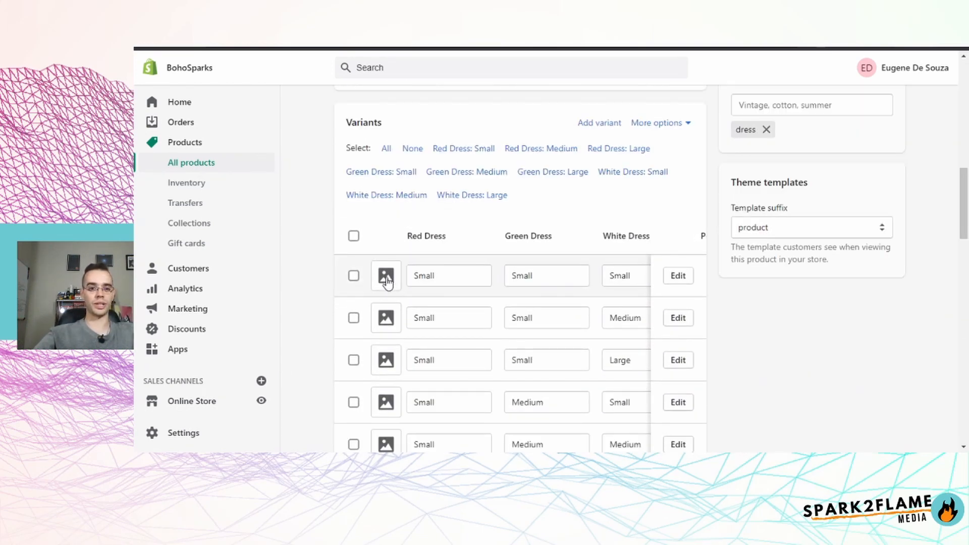
left_click(386, 281)
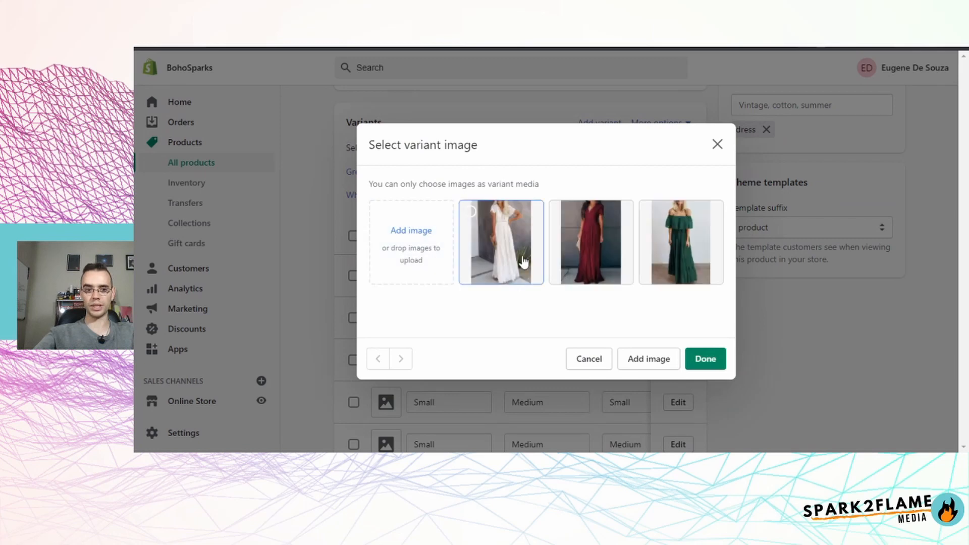
left_click(580, 250)
left_click(705, 359)
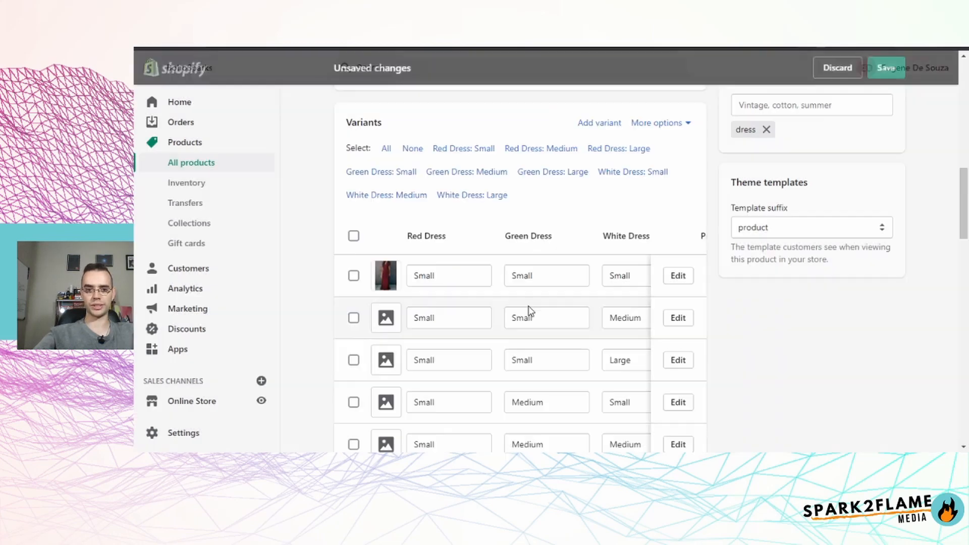
Set the stock quantities of the first three variants to 4, 9 and 5, and save the product
scroll(530, 310, "down", 10)
scroll(533, 344, "down", 12)
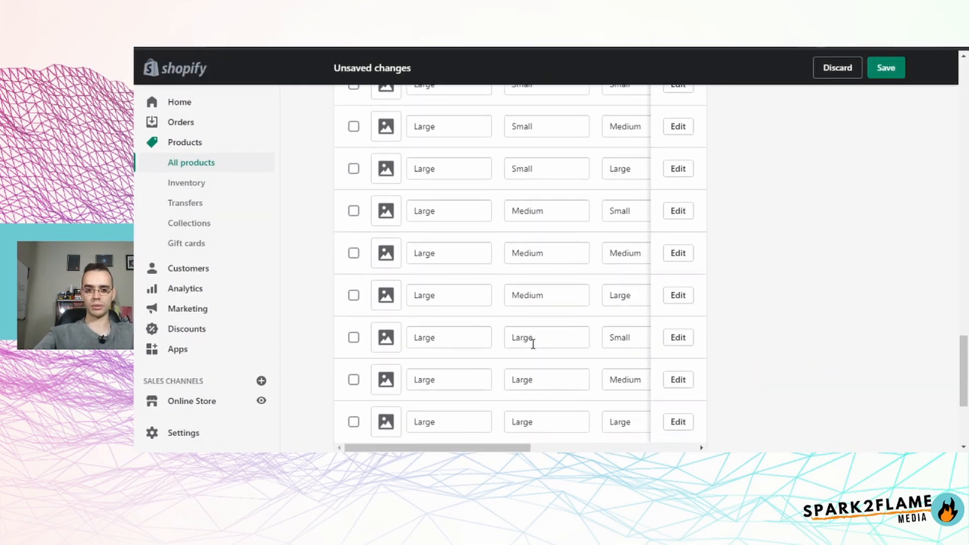
left_click_drag(527, 248, 676, 248)
scroll(515, 215, "up", 15)
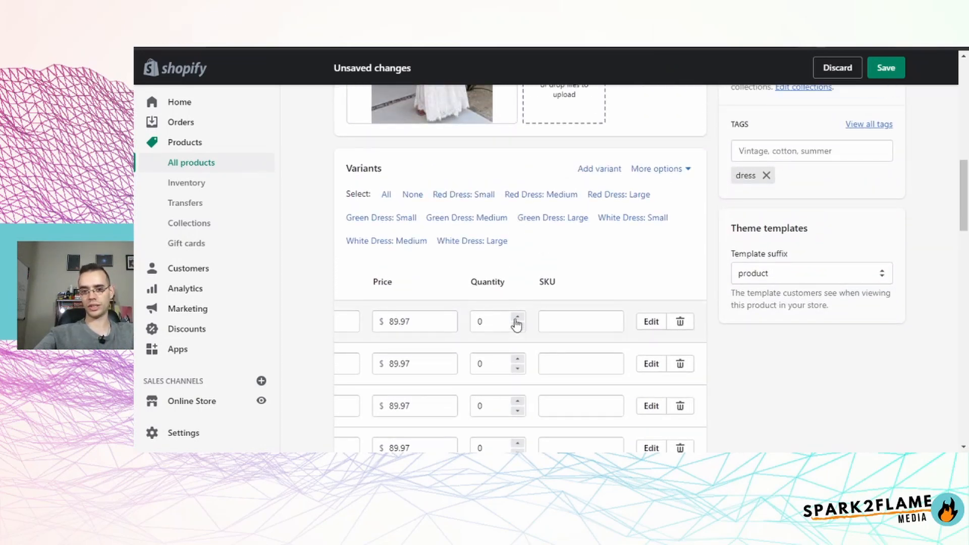
double_click(497, 328)
type("4")
double_click(497, 363)
type("9")
double_click(497, 406)
type("5")
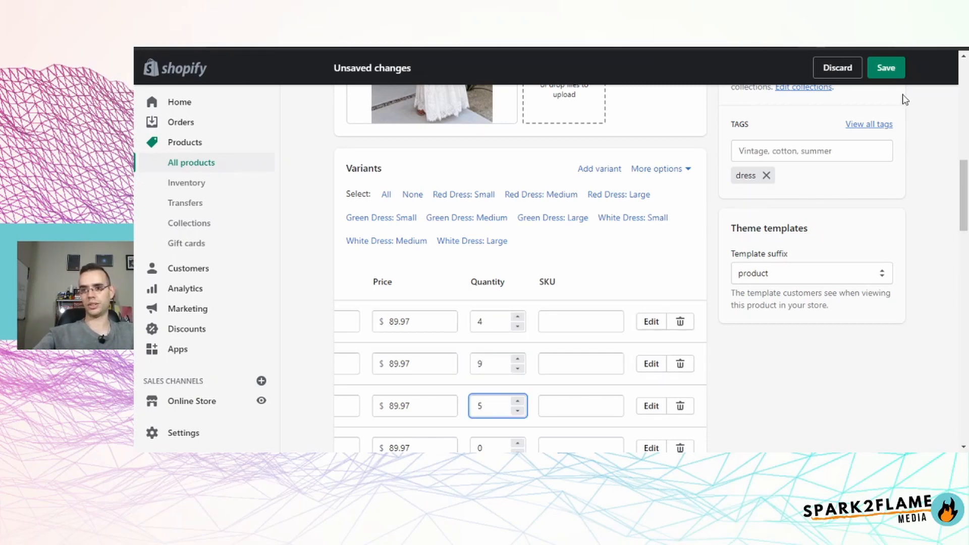
left_click(886, 67)
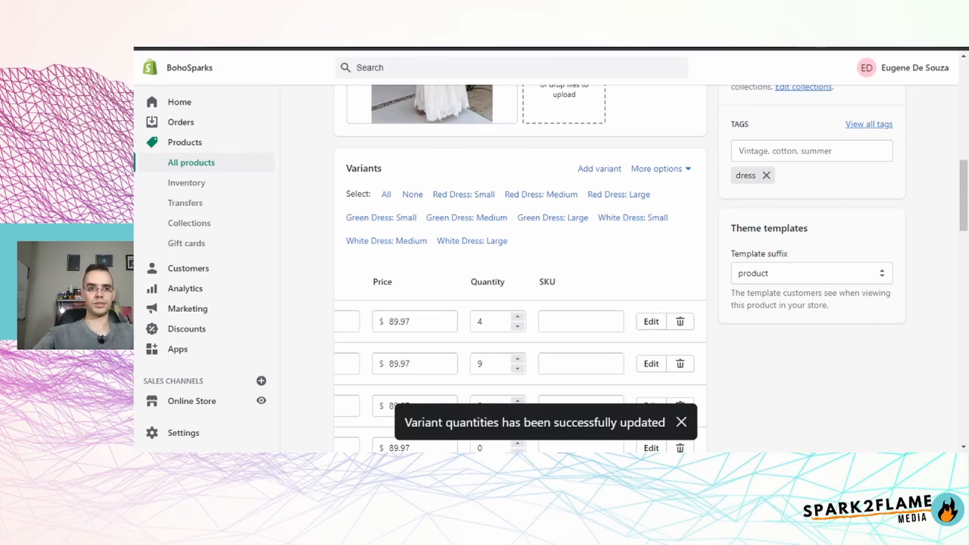
Reload the storefront preview of the dress to check its availability with the updated stock
key("ctrl+Tab")
key("F5")
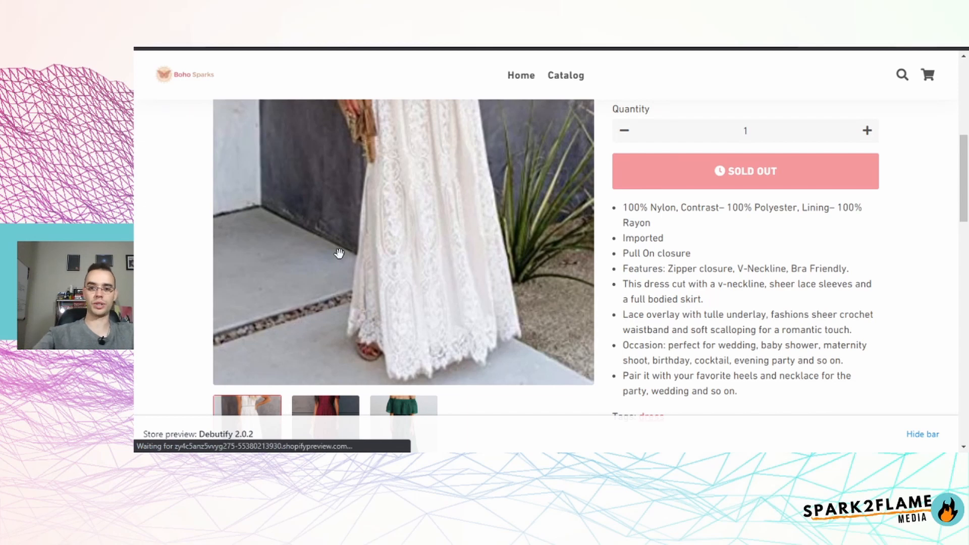
scroll(865, 299, "down", 4)
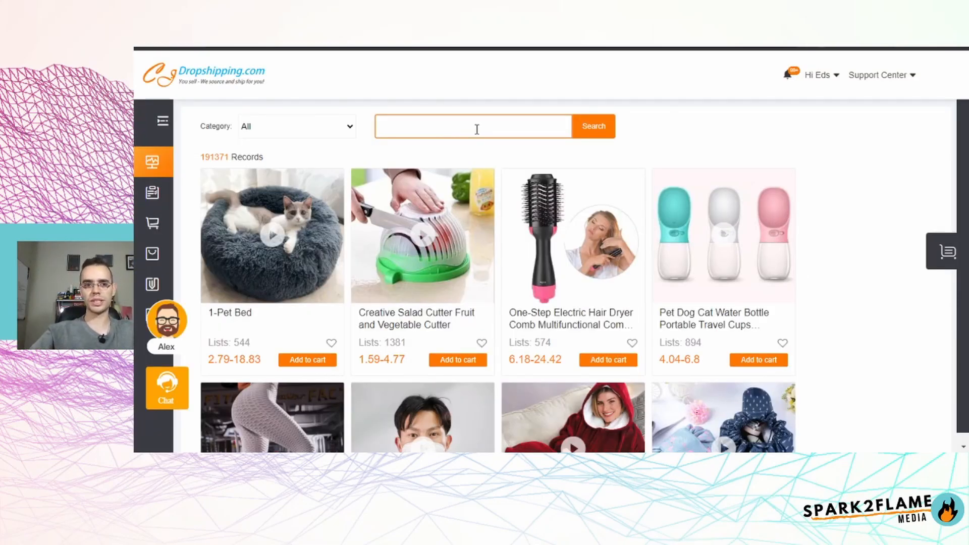
Search the CJ Dropshipping product catalogue for boho jewelry
type("boho")
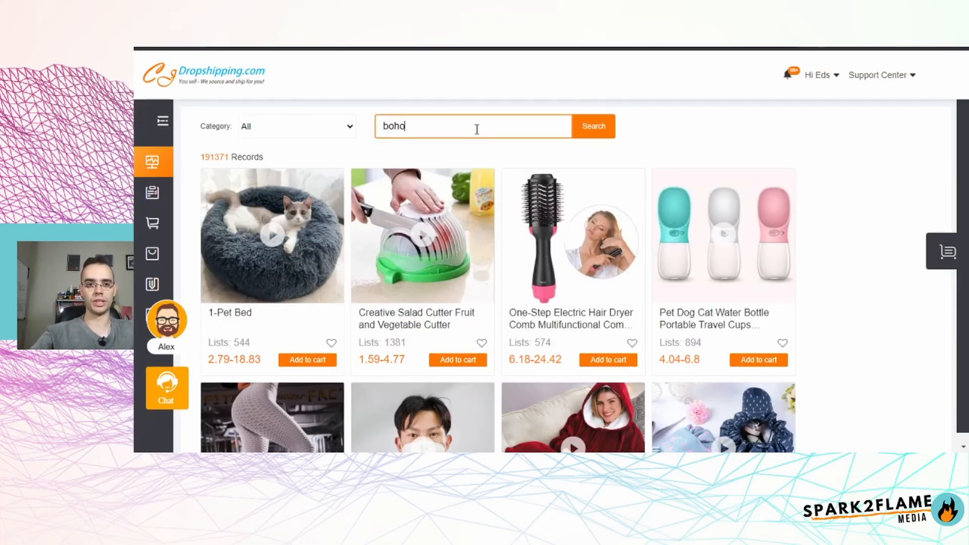
type(" jewelry")
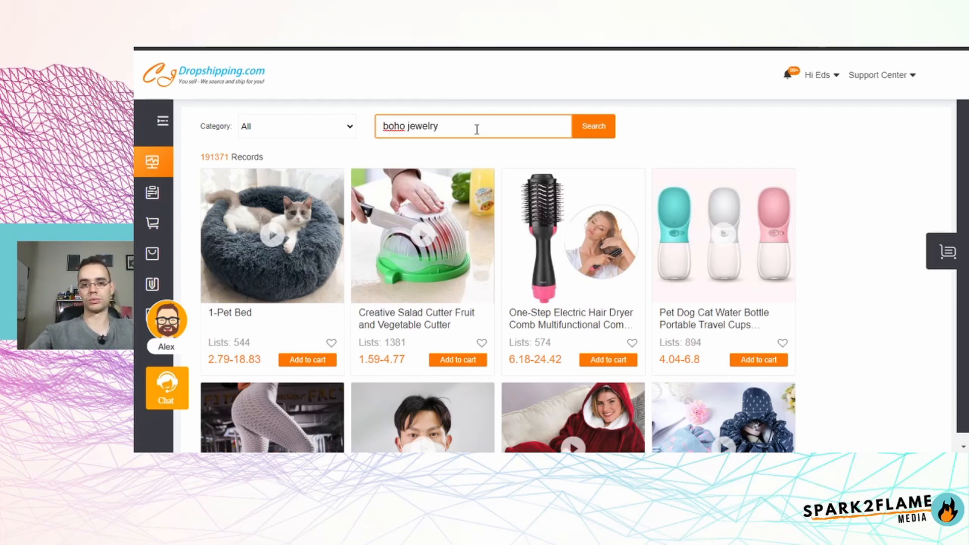
key("Return")
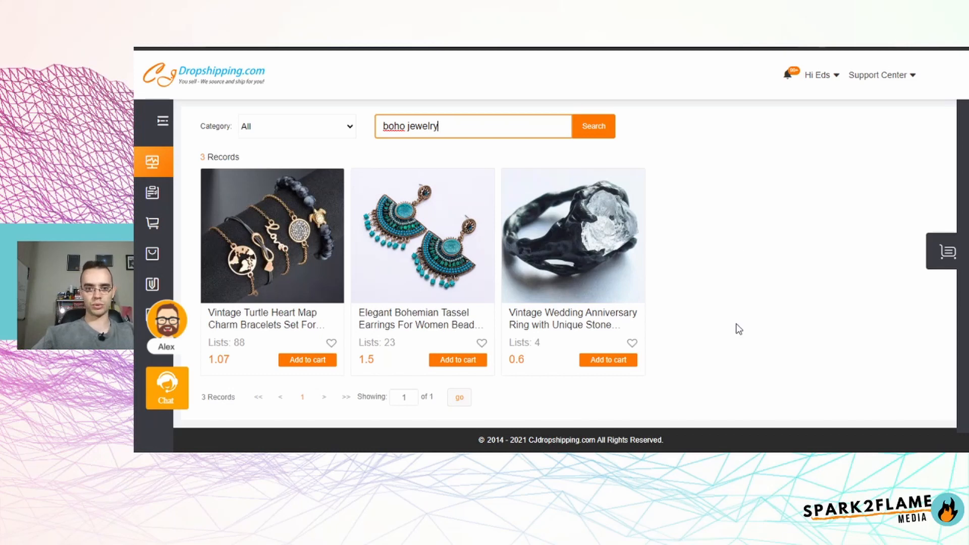
Open the Elegant Bohemian Tassel Earrings and review their price, colours, shipping and inventory details
left_click(433, 284)
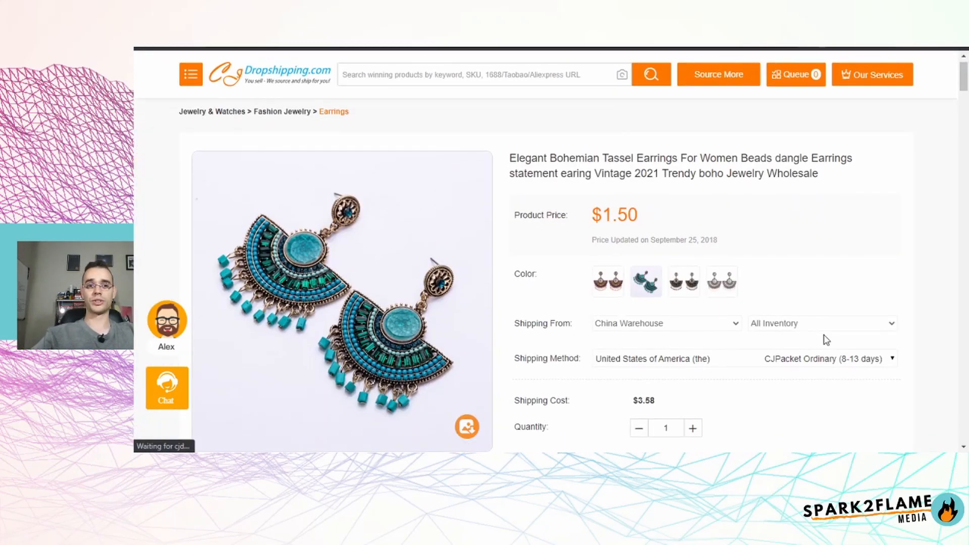
scroll(822, 339, "down", 2)
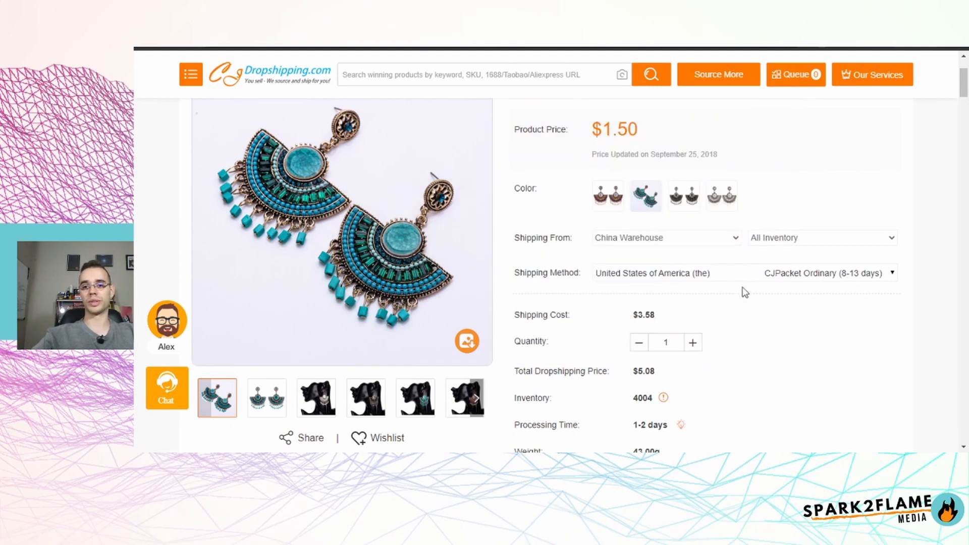
scroll(786, 348, "down", 1)
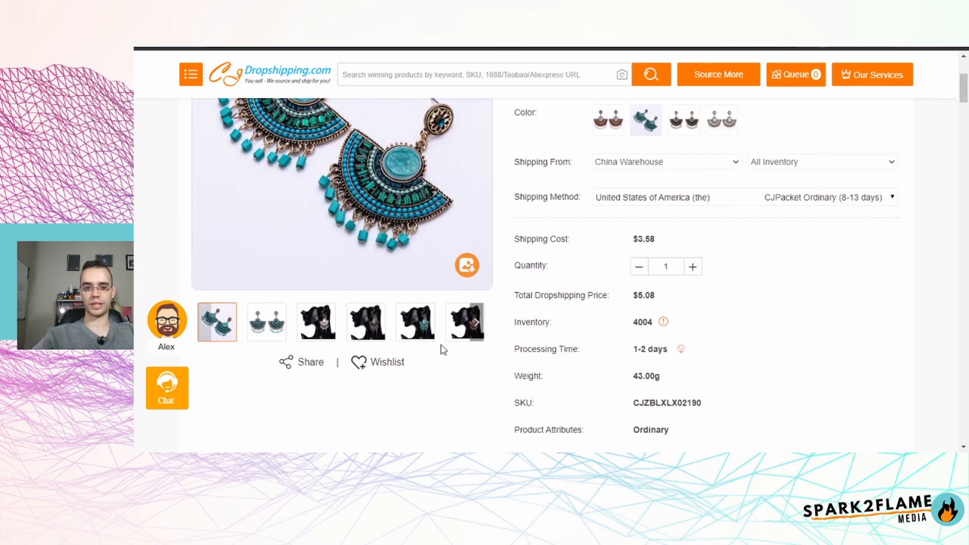
scroll(713, 328, "down", 5)
scroll(713, 328, "up", 6)
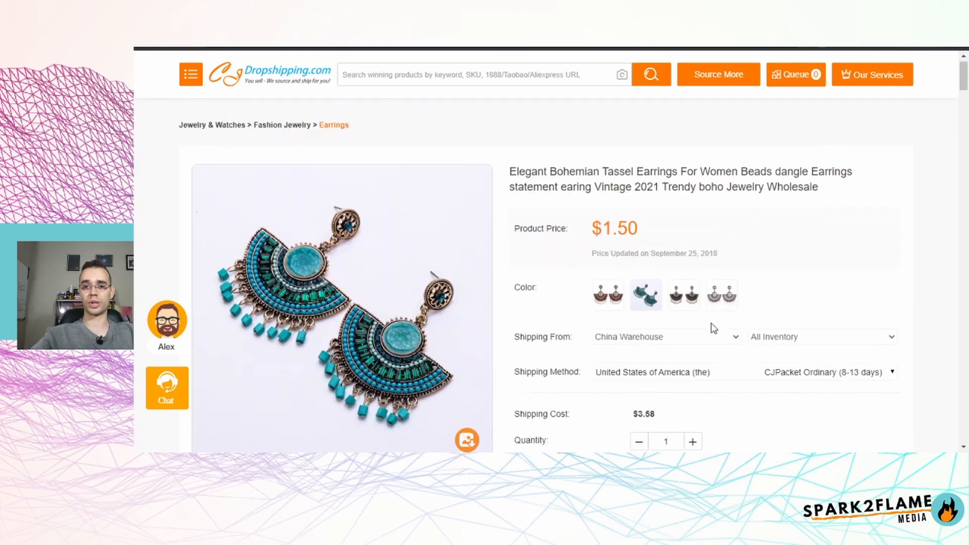
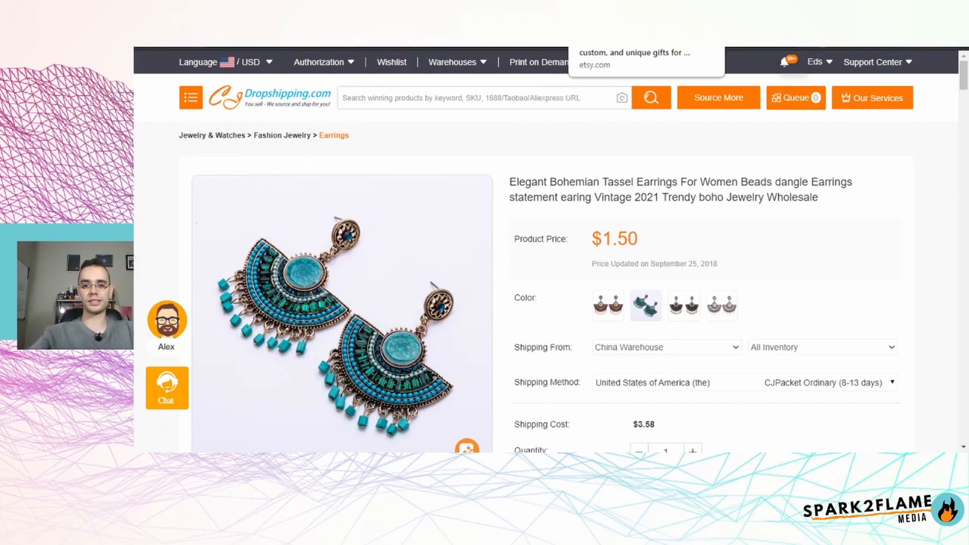
Switch to Etsy, search for boho decor and browse the listings found
left_click(611, 20)
left_click(290, 75)
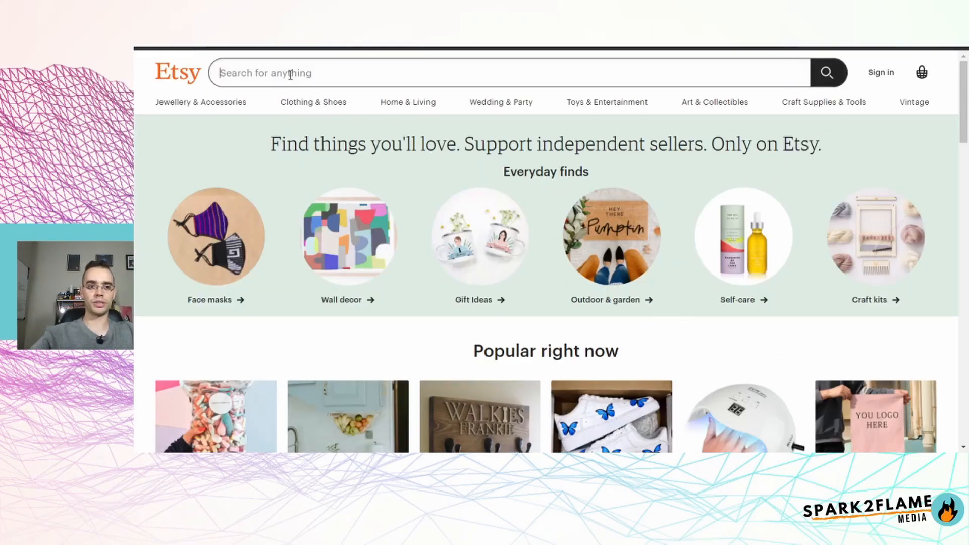
type("boho dec")
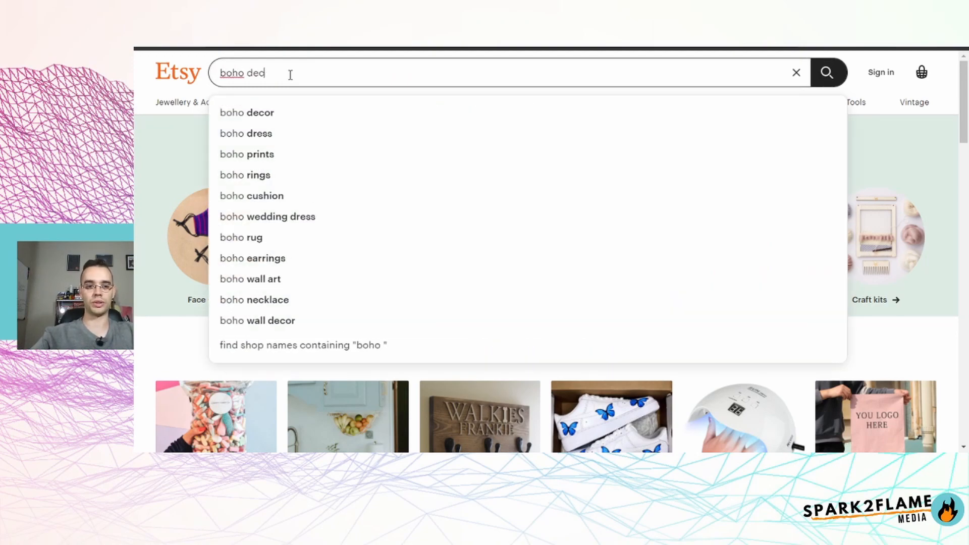
type("or")
key("Return")
scroll(412, 283, "down", 8)
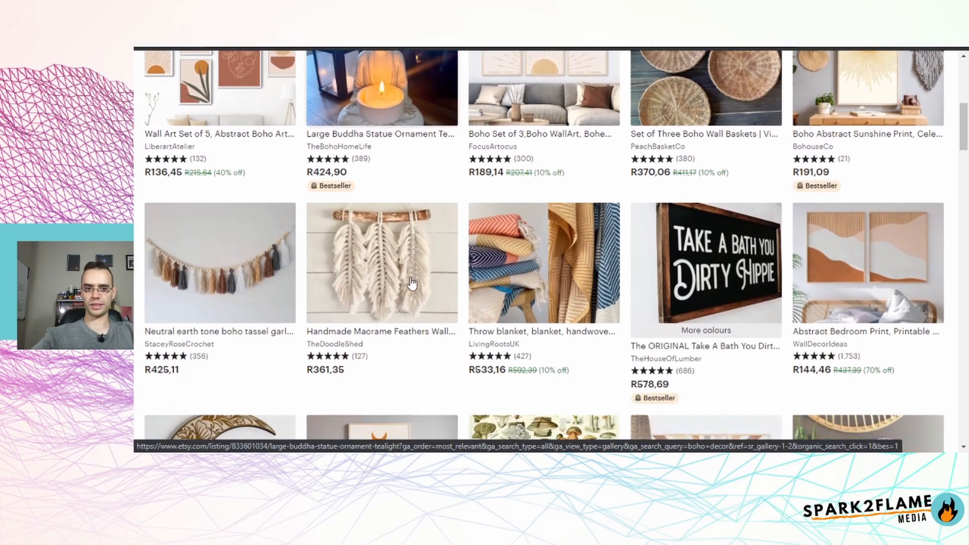
scroll(411, 283, "down", 5)
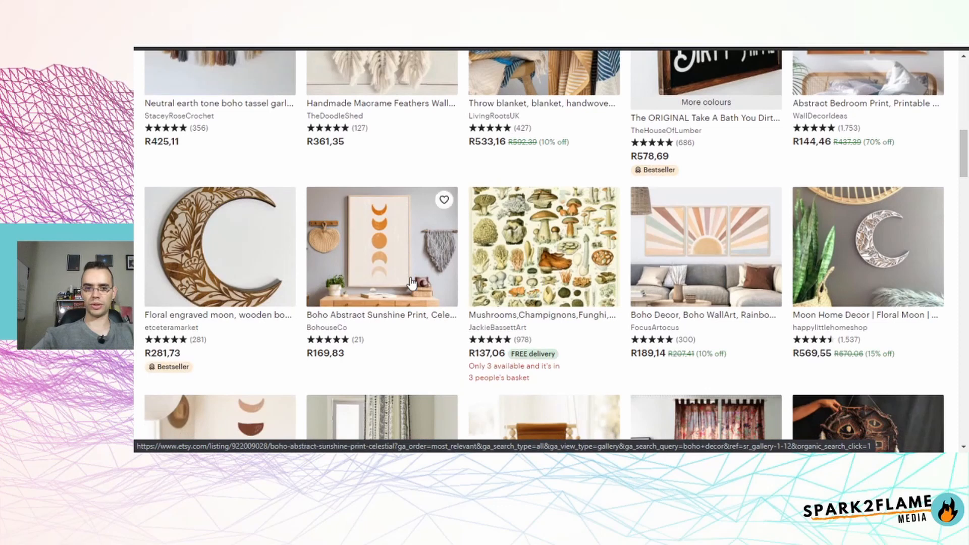
Open the Moon Home Decor floral crescent moon listing by happylittlehomeshop and check its price
left_click(872, 252)
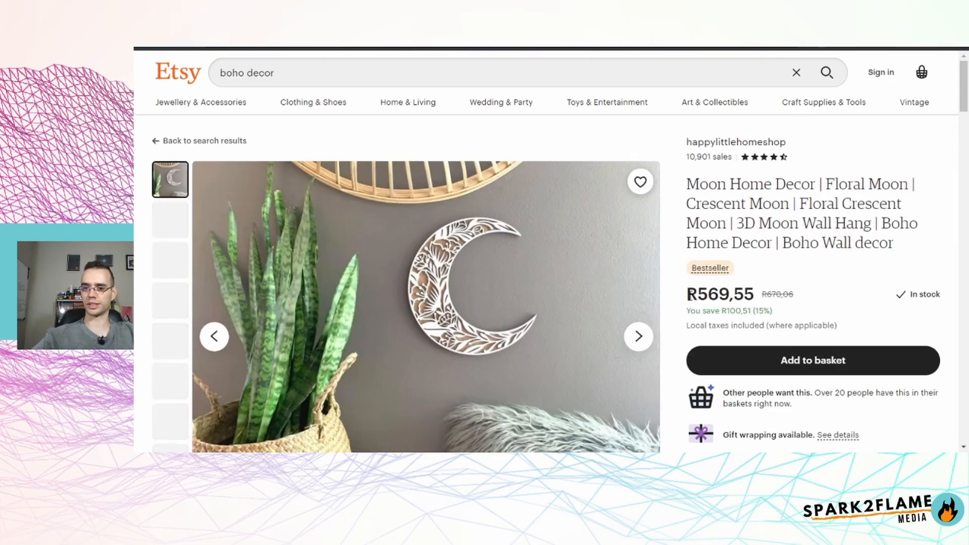
left_click_drag(773, 297, 837, 318)
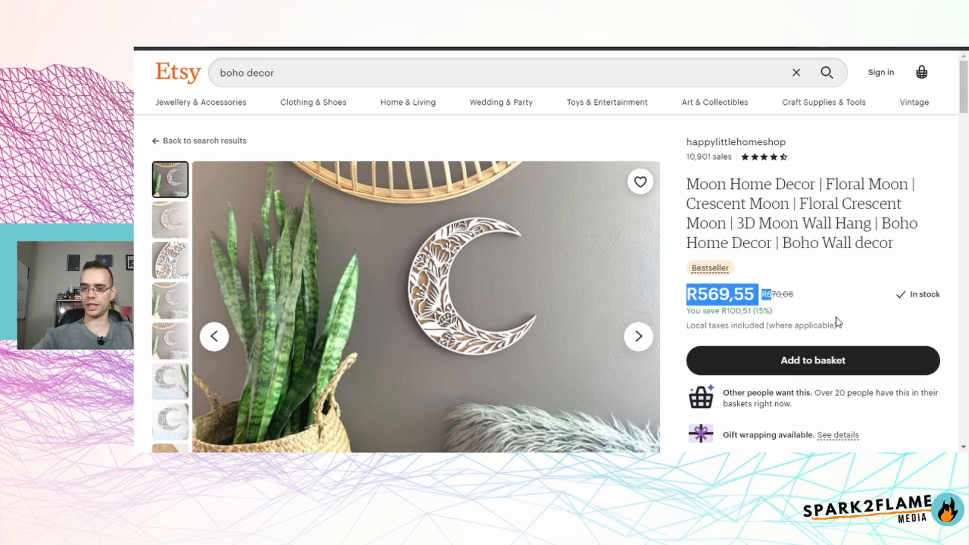
left_click(808, 237)
scroll(807, 237, "down", 2)
scroll(646, 273, "up", 1)
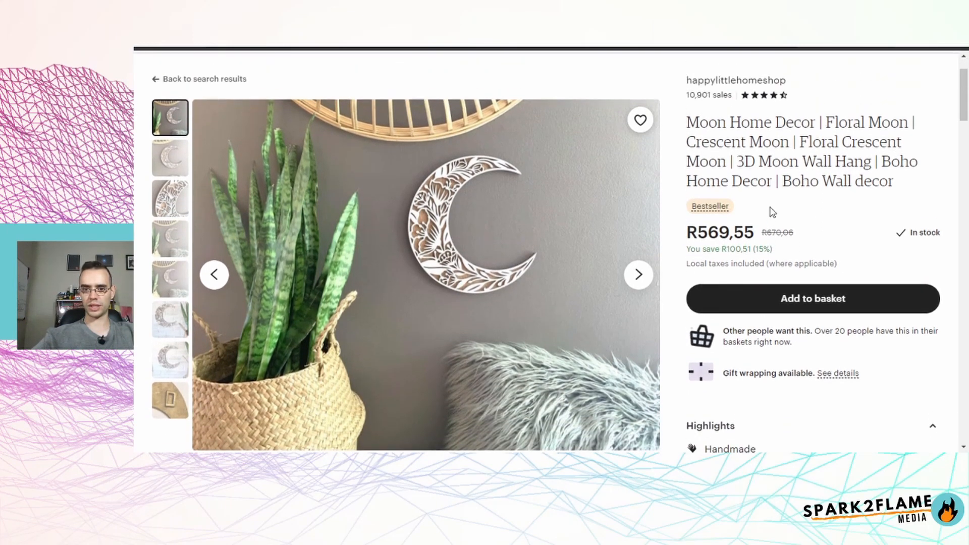
Browse through the crescent moon listing's product photos up to the sixth image
left_click(638, 275)
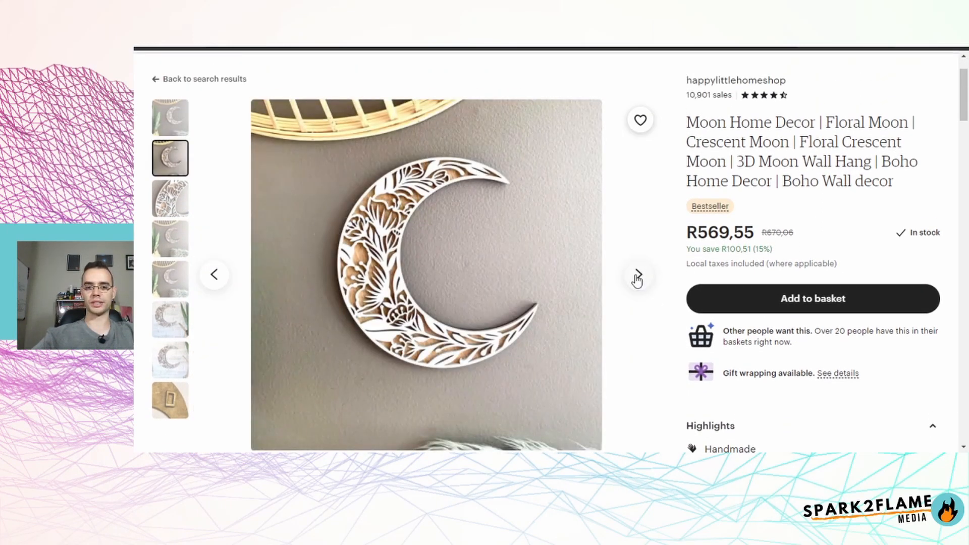
left_click(637, 275)
left_click(638, 275)
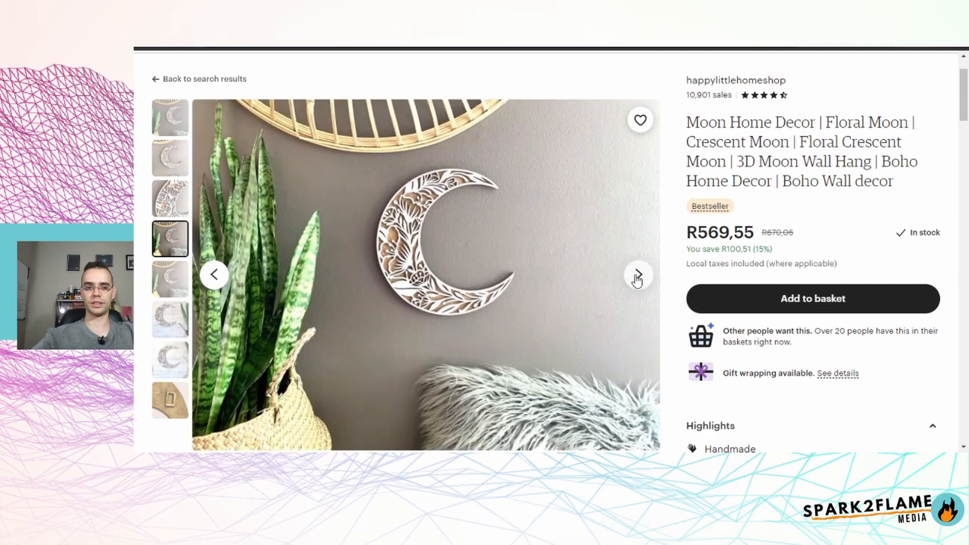
left_click(638, 275)
left_click(638, 275)
scroll(704, 256, "down", 2)
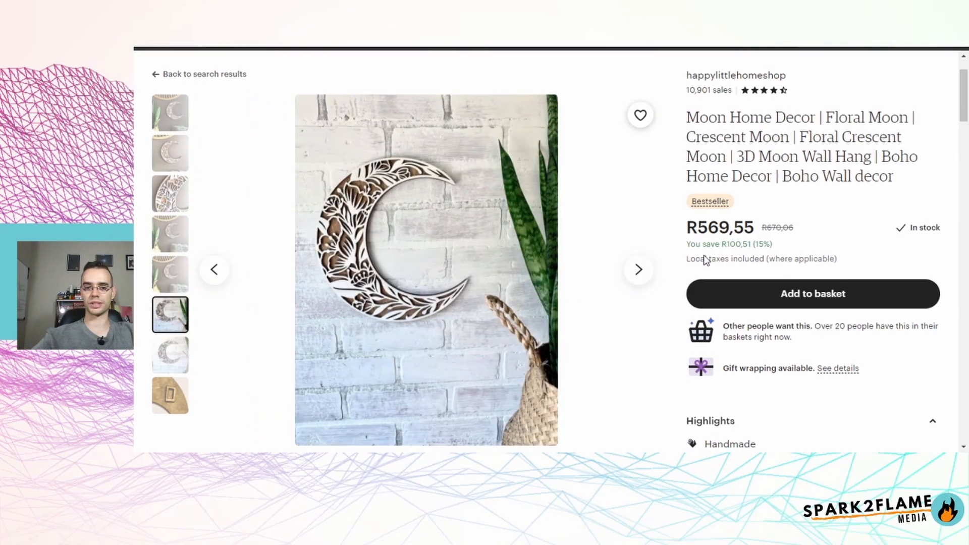
Read the crescent moon listing's reviews, item highlights, description and delivery policies
scroll(705, 259, "down", 5)
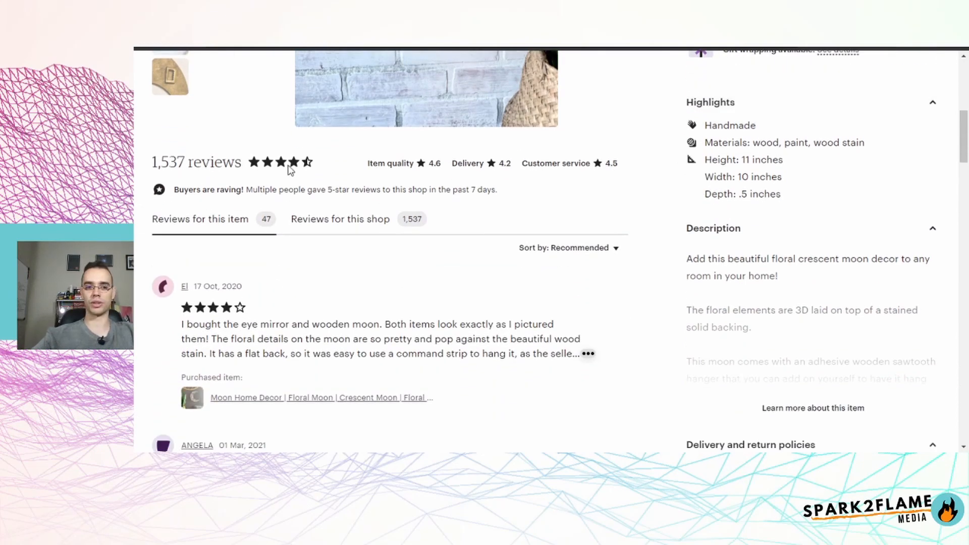
scroll(372, 302, "down", 3)
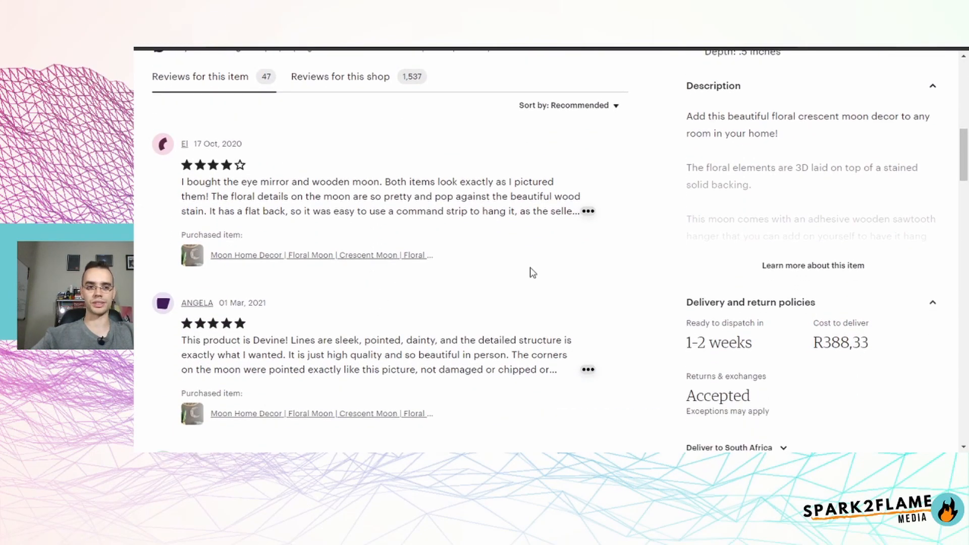
scroll(511, 356, "down", 6)
scroll(511, 356, "up", 2)
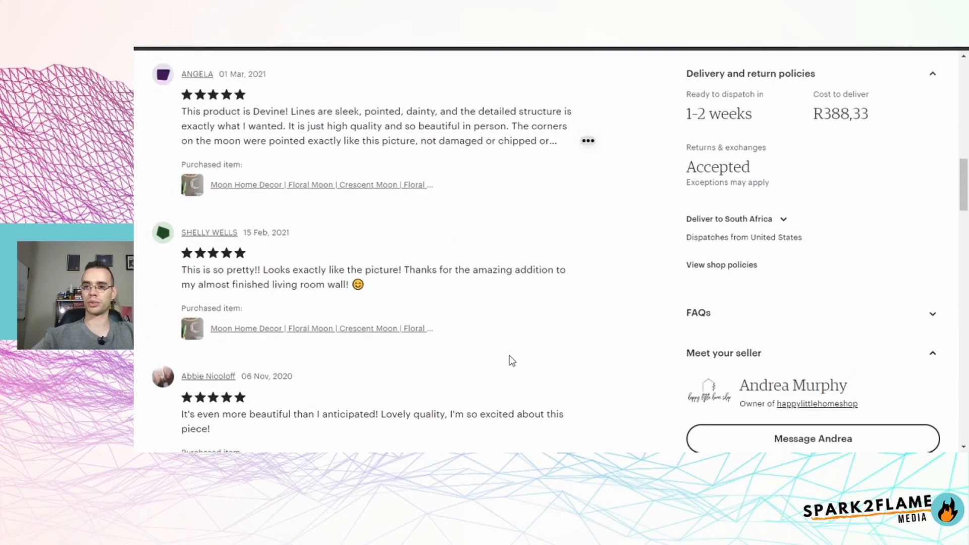
scroll(599, 290, "up", 15)
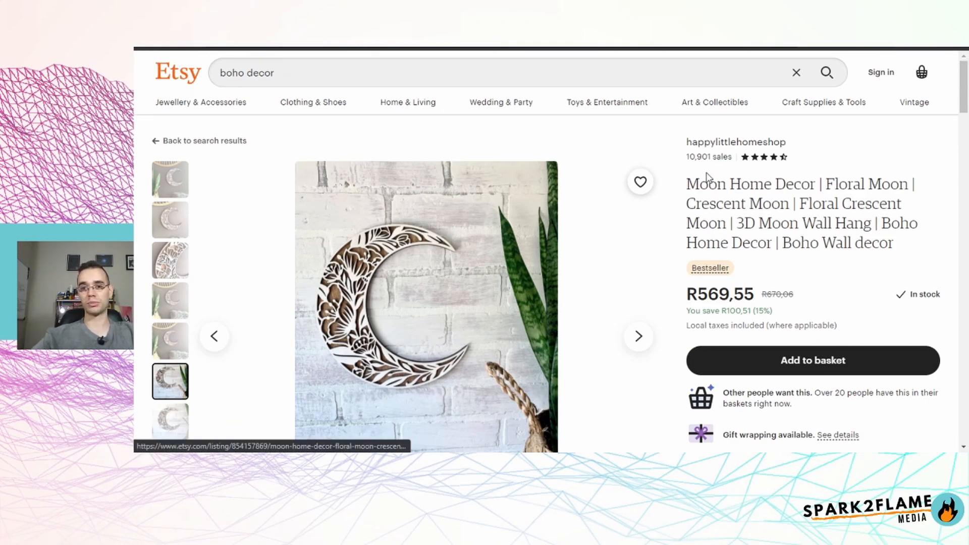
Examine the shop's sales count and the crescent moon listing's price and keyword-based title
left_click_drag(688, 158, 722, 158)
left_click(790, 232)
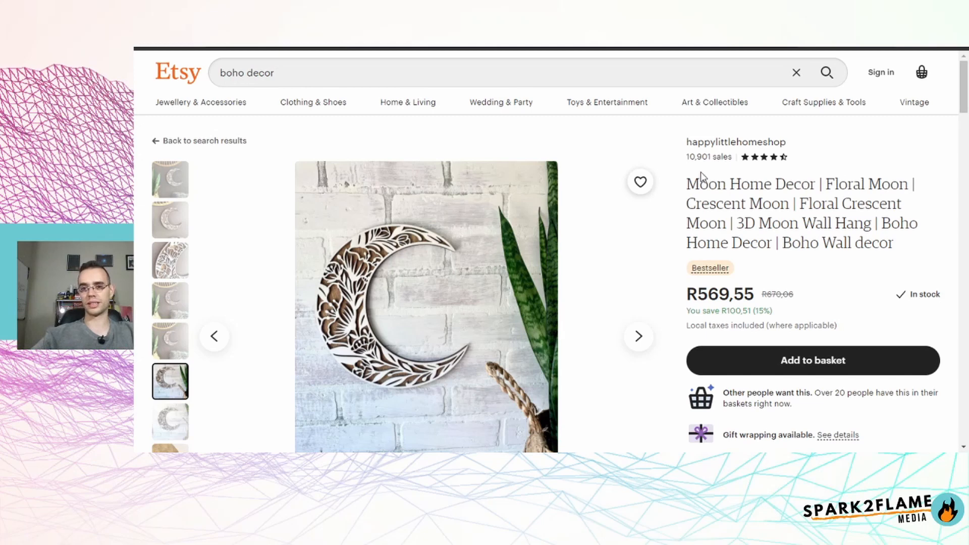
left_click_drag(687, 298, 762, 299)
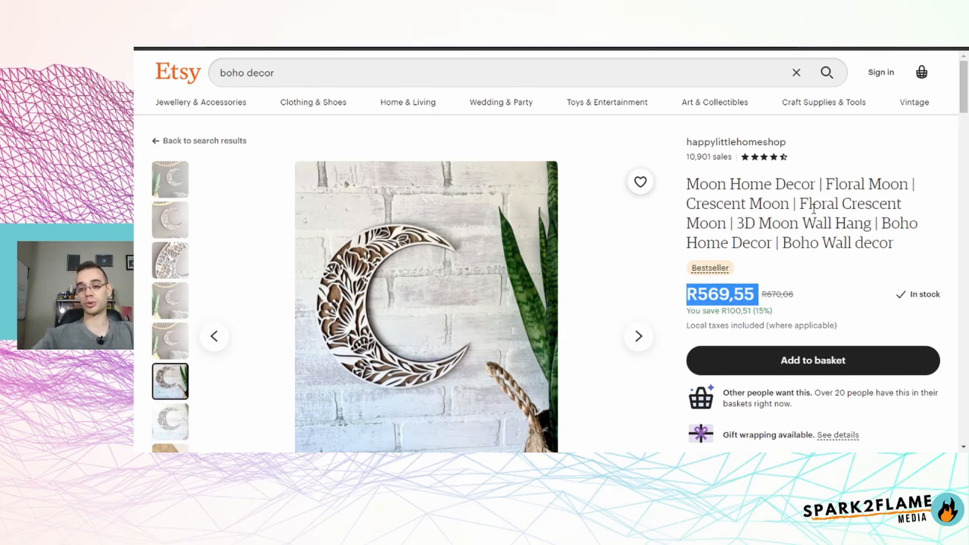
left_click(814, 208)
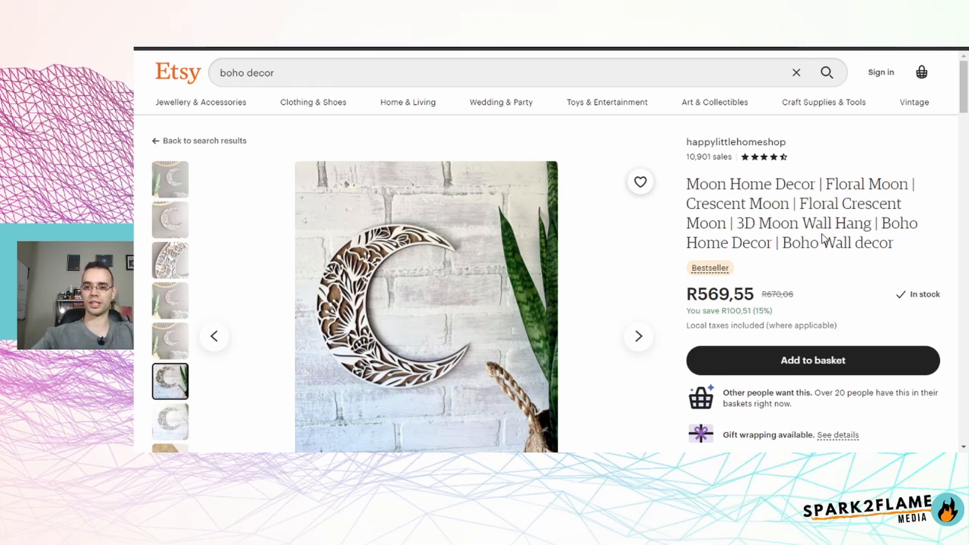
left_click_drag(687, 185, 840, 243)
left_click(858, 242)
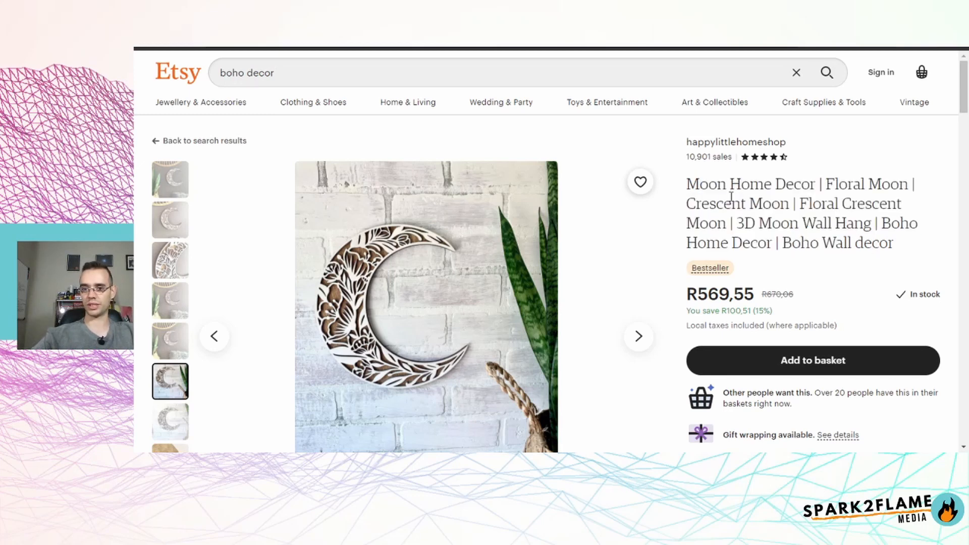
left_click_drag(724, 186, 813, 222)
left_click(828, 222)
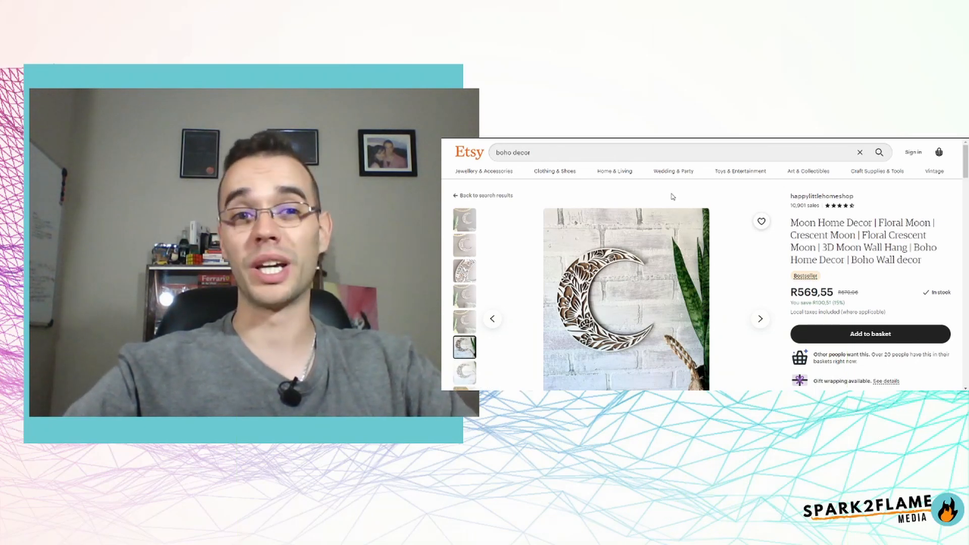
Return to the Shopify admin, open the Debutify theme for customization and locate the home page's Featured products section
left_click(505, 132)
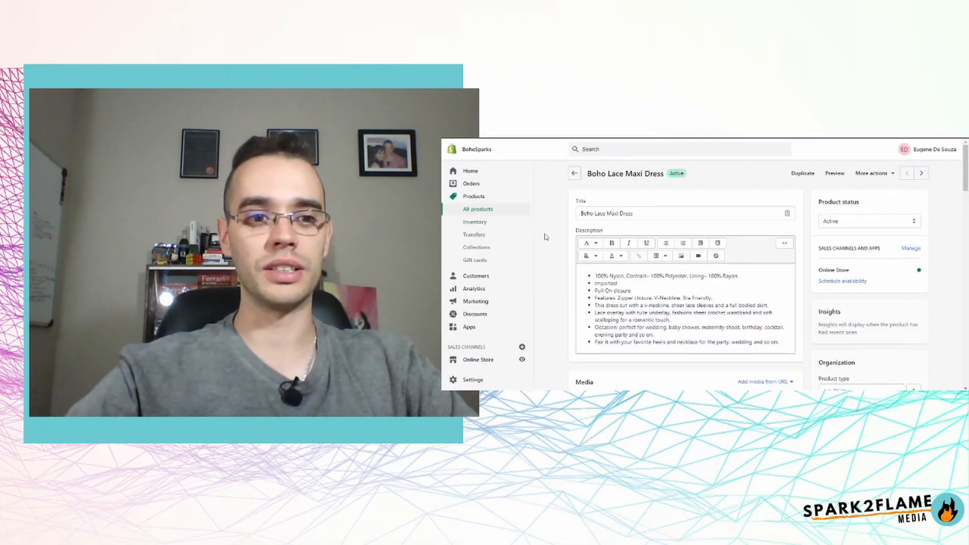
left_click(478, 359)
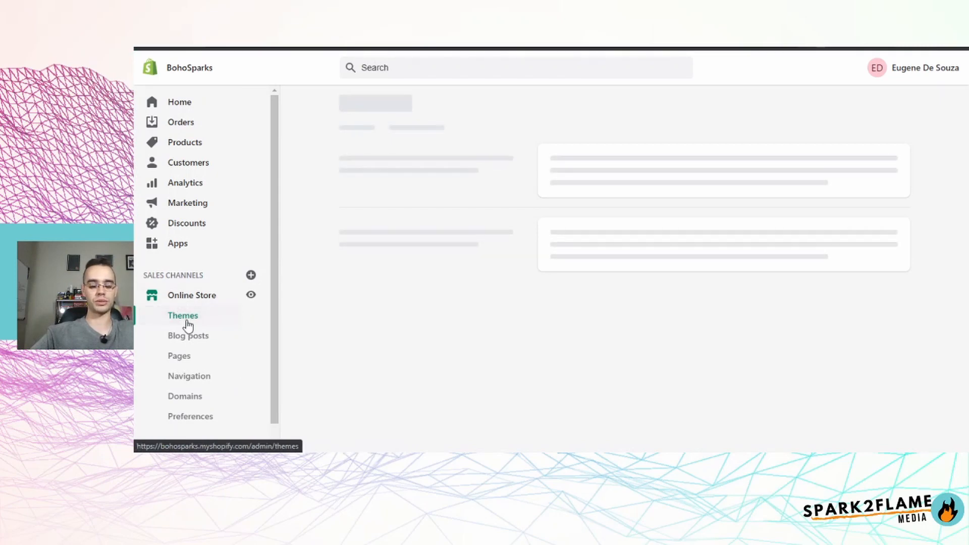
left_click(864, 247)
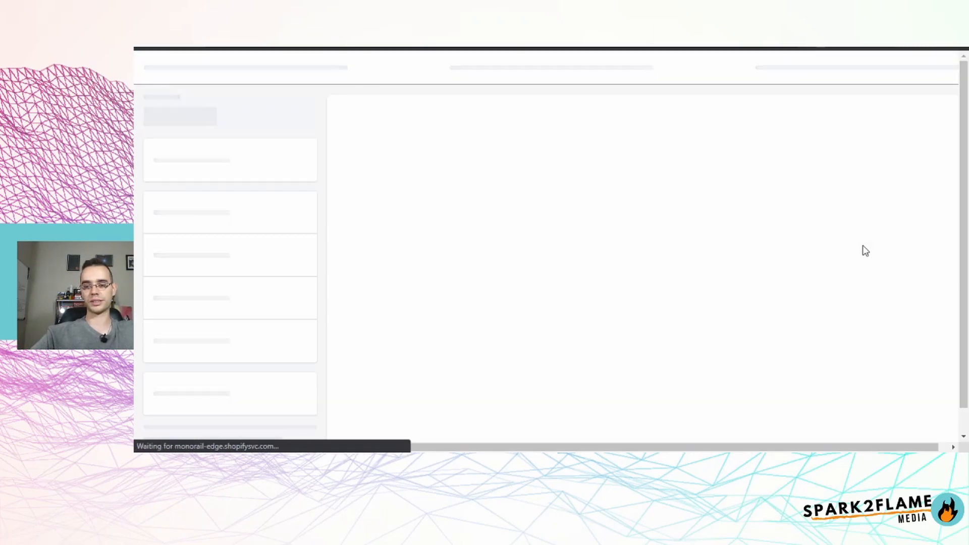
scroll(429, 307, "down", 10)
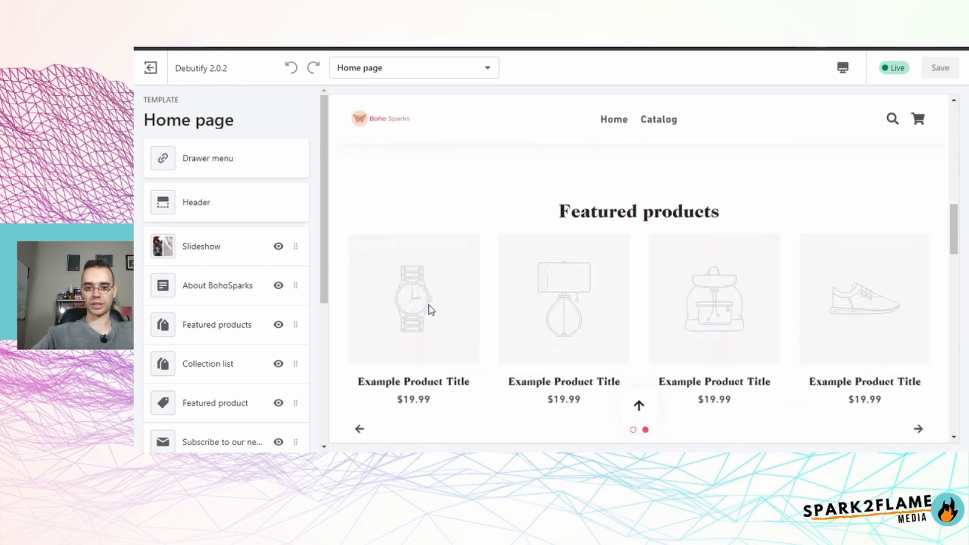
scroll(429, 307, "down", 2)
scroll(430, 306, "up", 2)
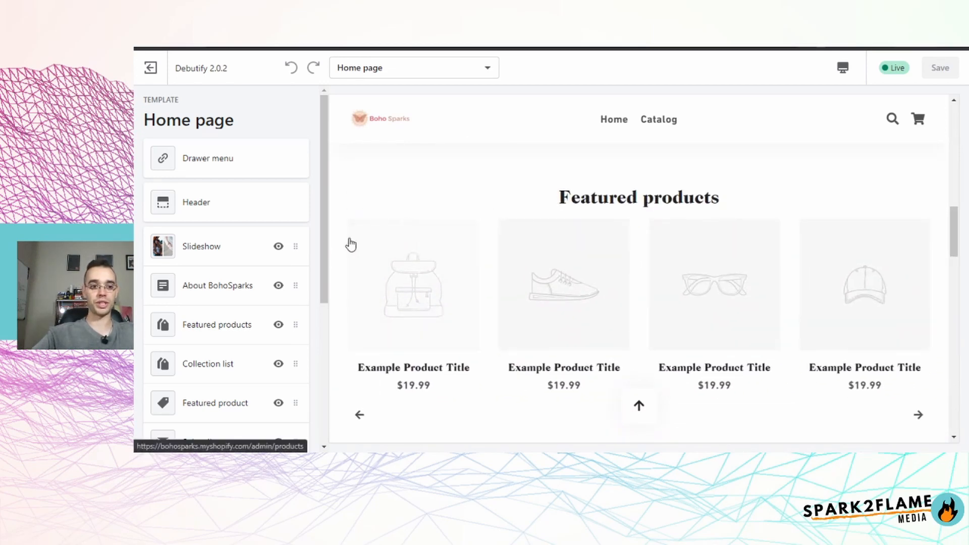
Retitle the Featured products section "Fan Favourites" with the subheading "Thousands of Women Love These!" and hide the section
left_click(203, 338)
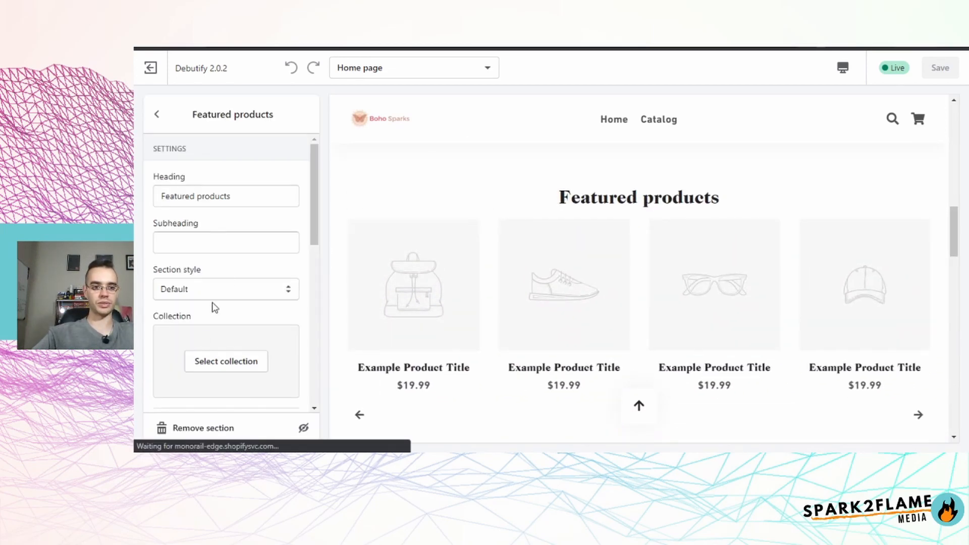
left_click(237, 196)
key("ctrl+a")
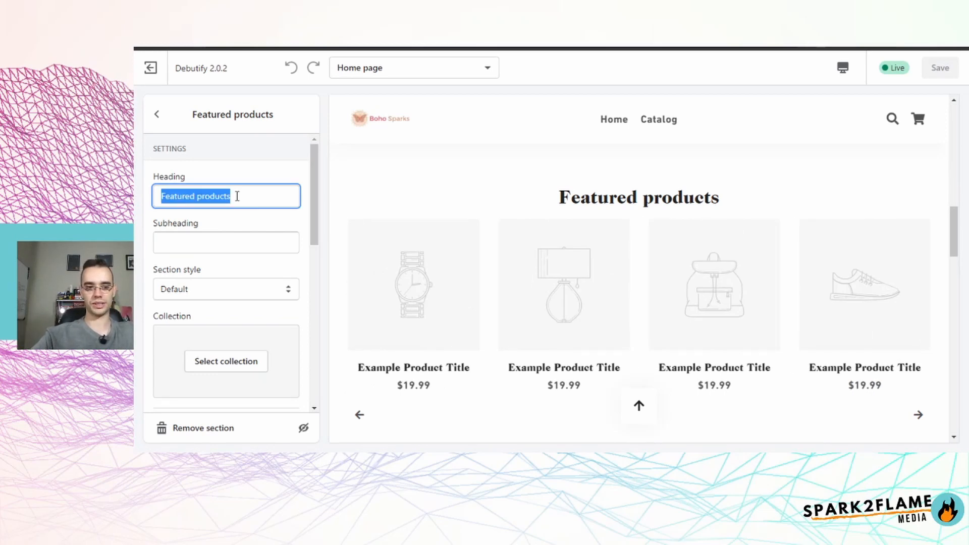
type("Fan Favour")
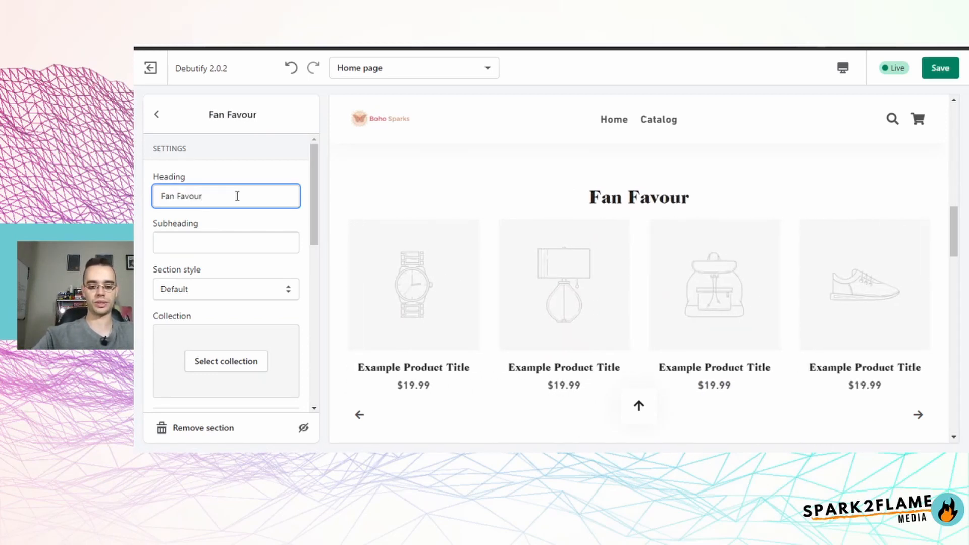
type("ites")
key("Tab")
type("Thousands of Women Love These!")
key("Tab")
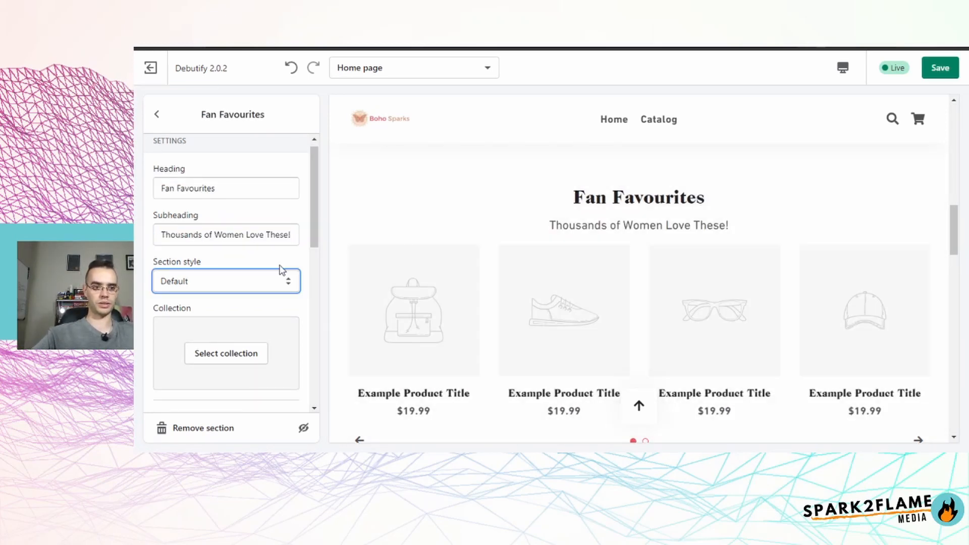
scroll(281, 270, "down", 3)
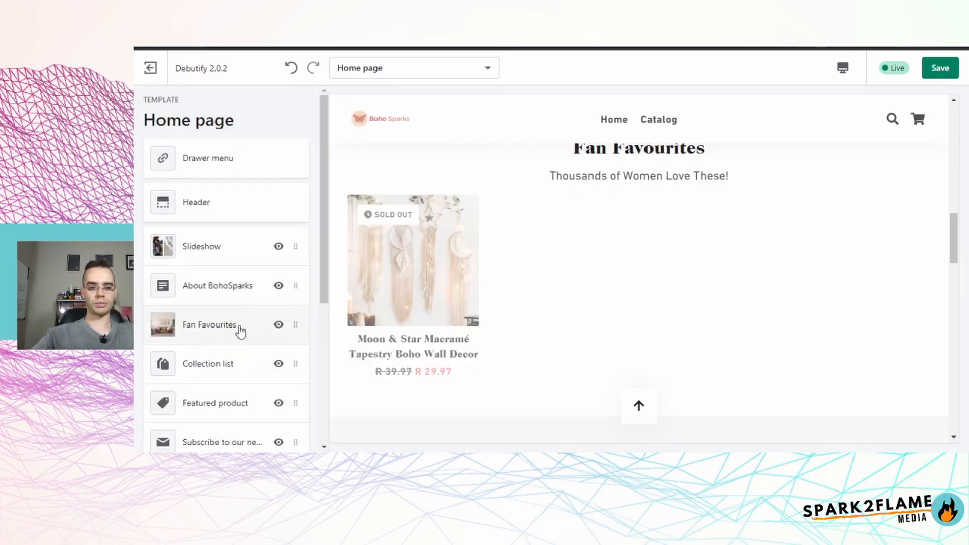
left_click(278, 325)
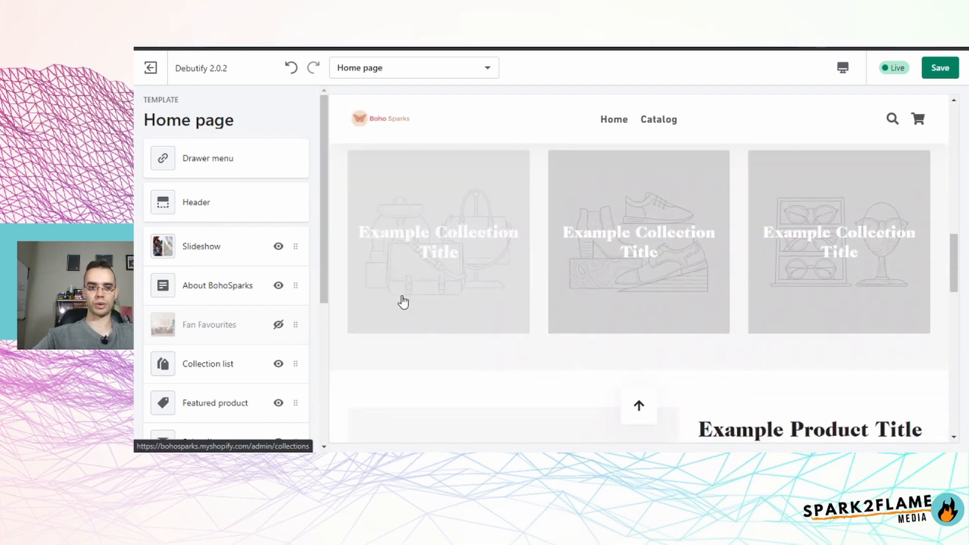
Assign the Boho Decor collection to the first block of the home page's Collection list section
scroll(277, 318, "down", 1)
left_click(281, 311)
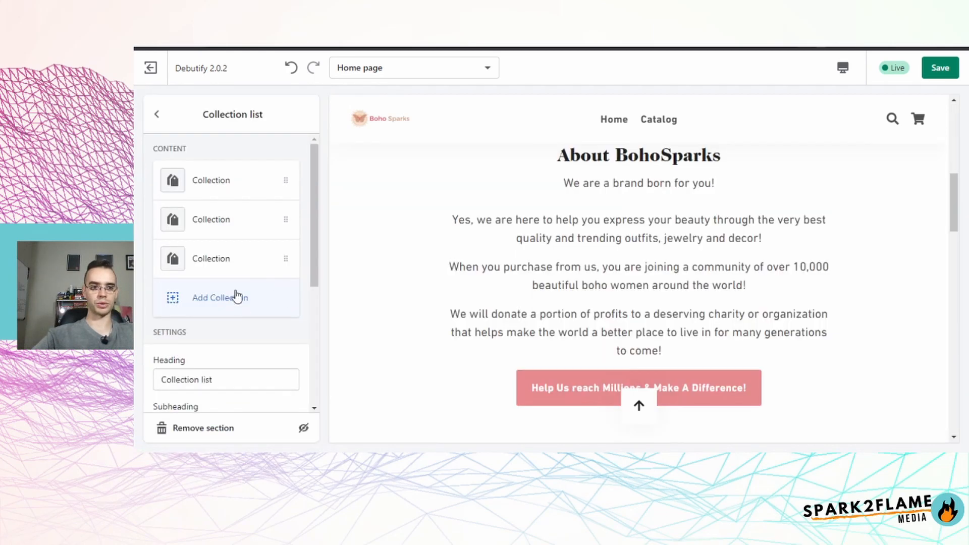
left_click(215, 183)
left_click(223, 221)
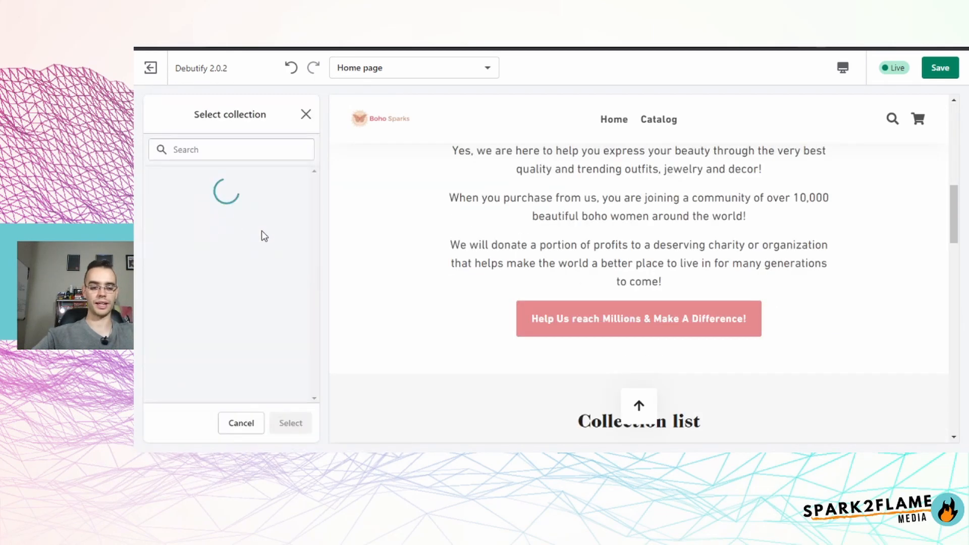
left_click(297, 222)
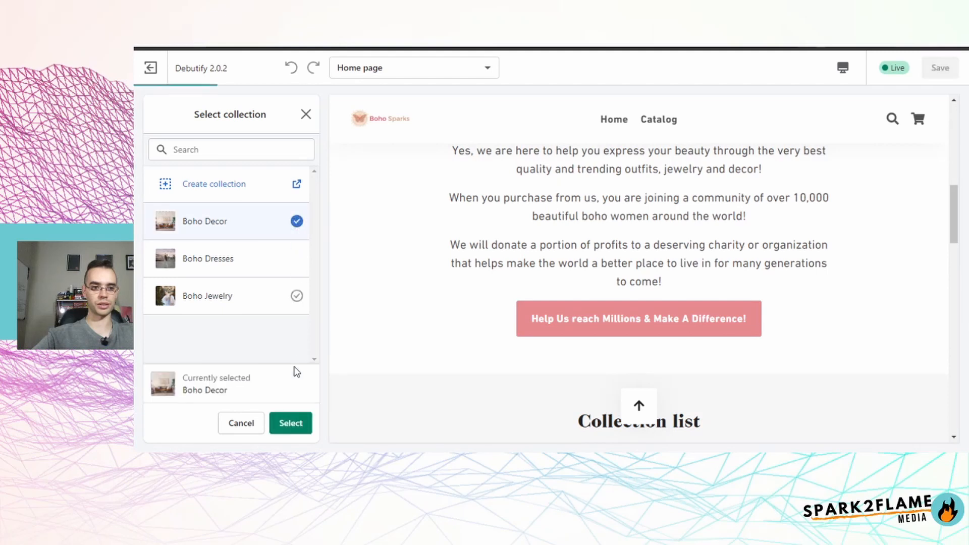
left_click(289, 423)
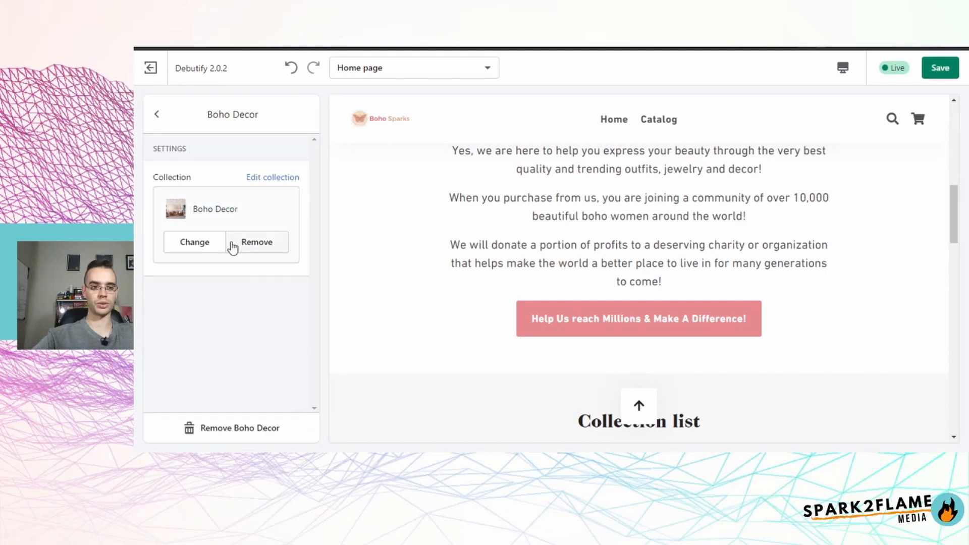
Assign the Boho Dresses collection to the second block of the Collection list section
left_click(216, 222)
left_click(223, 222)
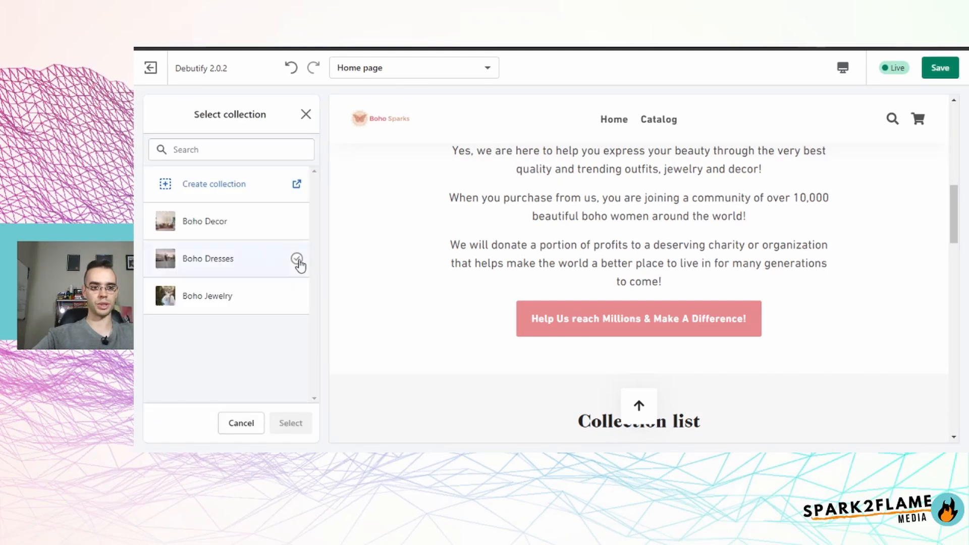
left_click(296, 259)
left_click(288, 423)
Assign the Boho Jewelry collection to the third block of the Collection list section
left_click(256, 262)
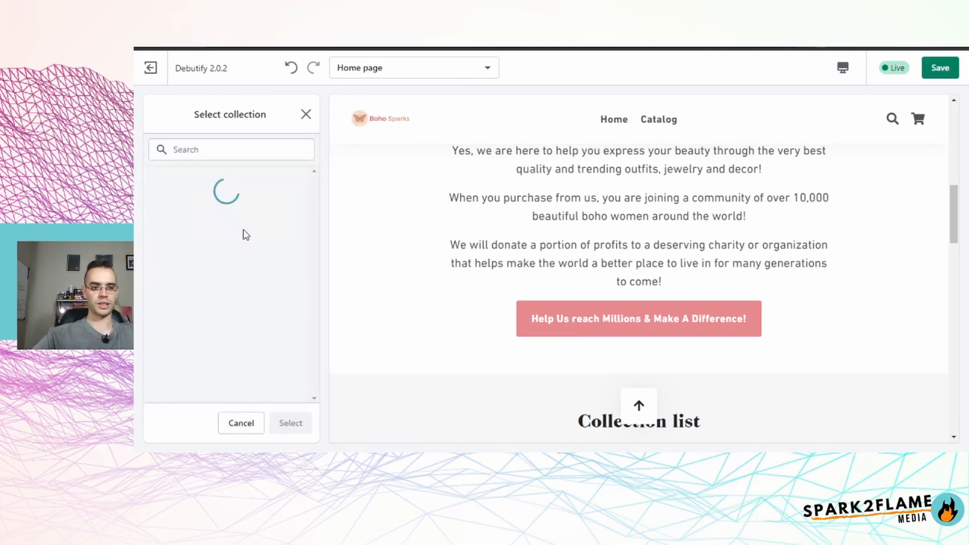
left_click(237, 297)
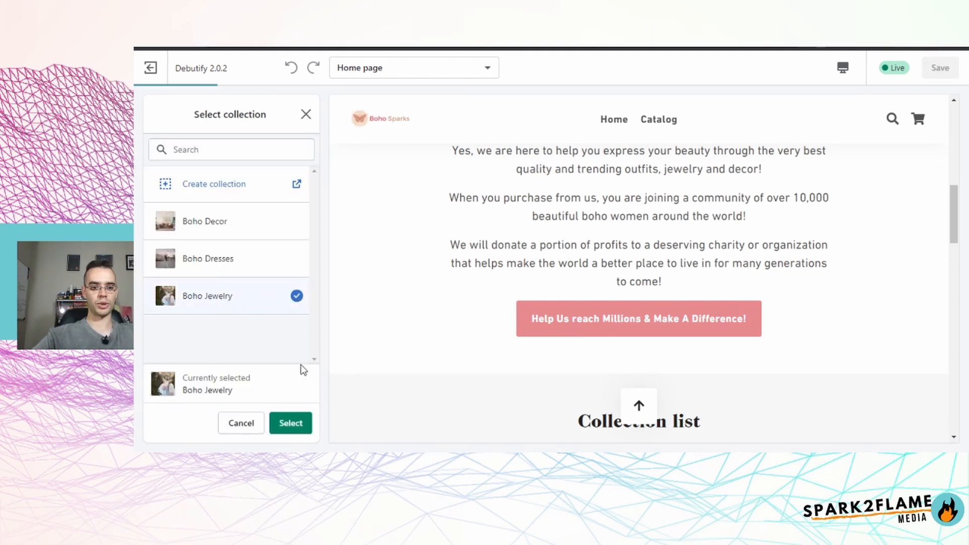
left_click(290, 423)
left_click(419, 355)
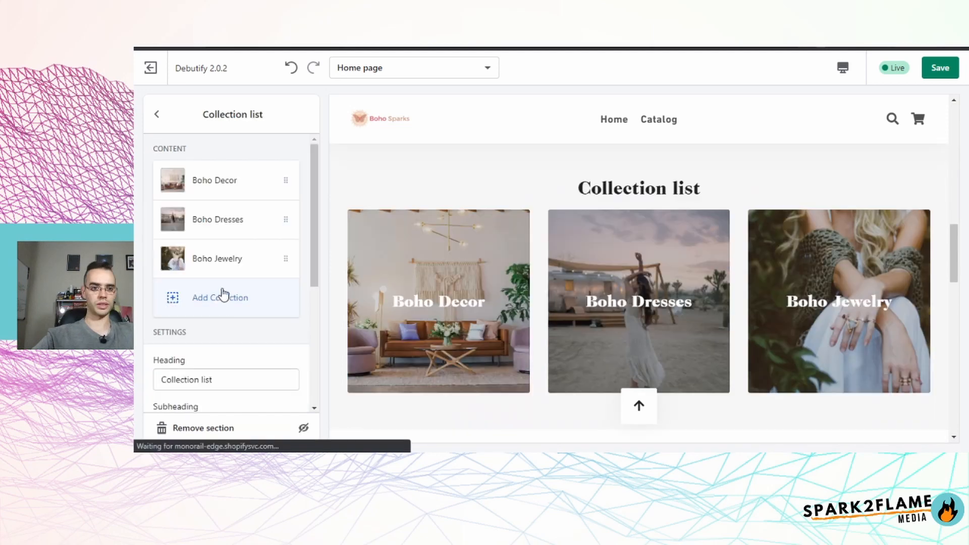
Set the Collection list section's heading to "Fan Favorite Collections" and its subheading to "Thousands of Women Love These!"
scroll(238, 343, "down", 1)
triple_click(213, 337)
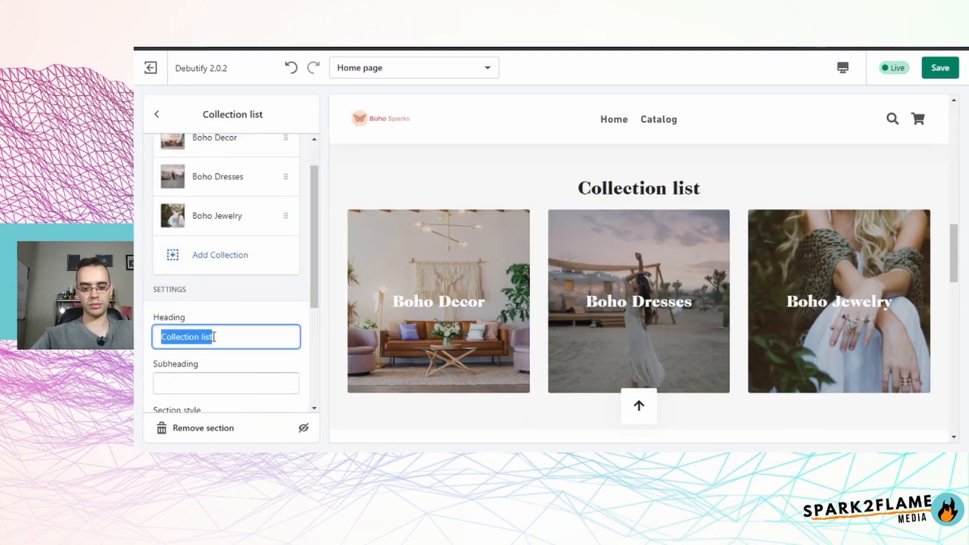
type("Fan Favorite")
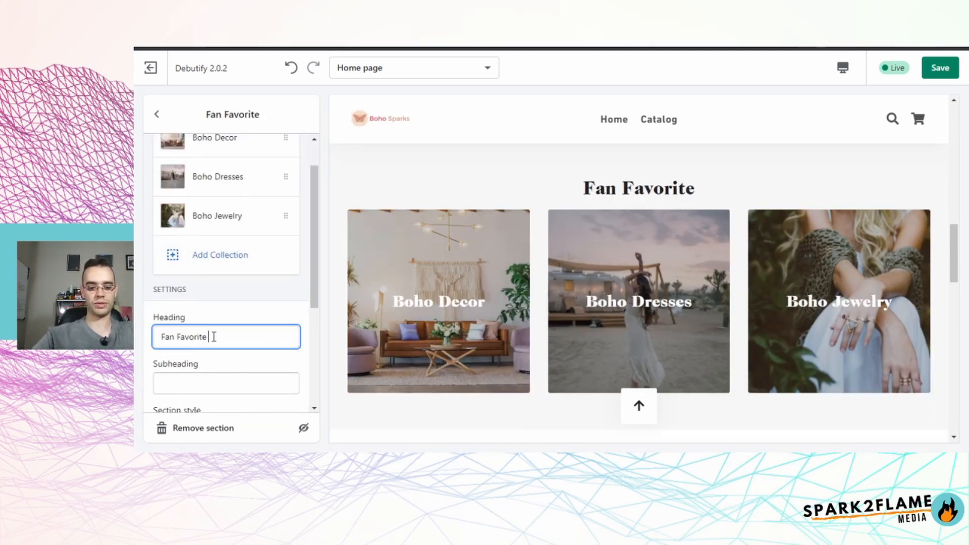
type(" Collections!")
key("BackSpace")
left_click(224, 383)
type("Thousands of Women Lo")
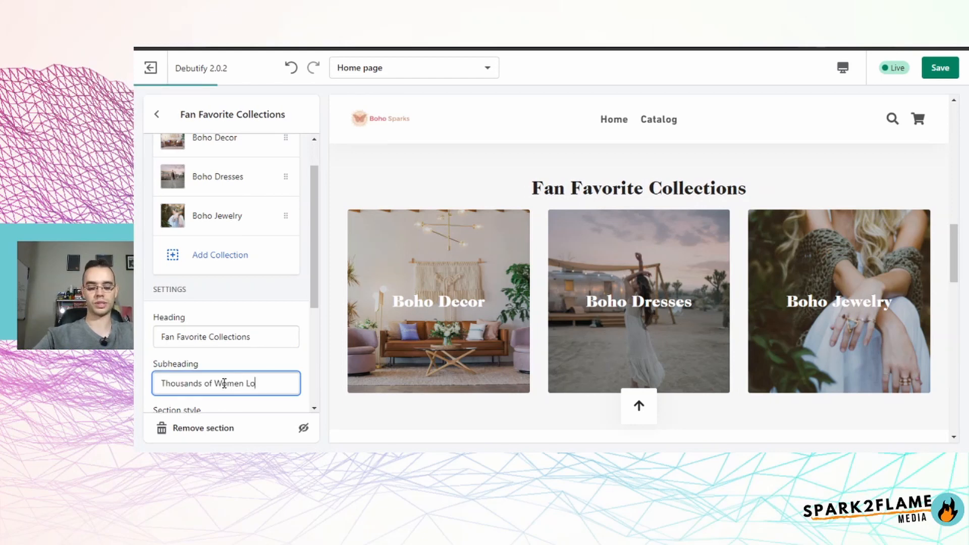
type("ve These!")
Enable the 'View all' button in the footer of the Fan Favorite Collections section
scroll(241, 356, "down", 4)
left_click(160, 350)
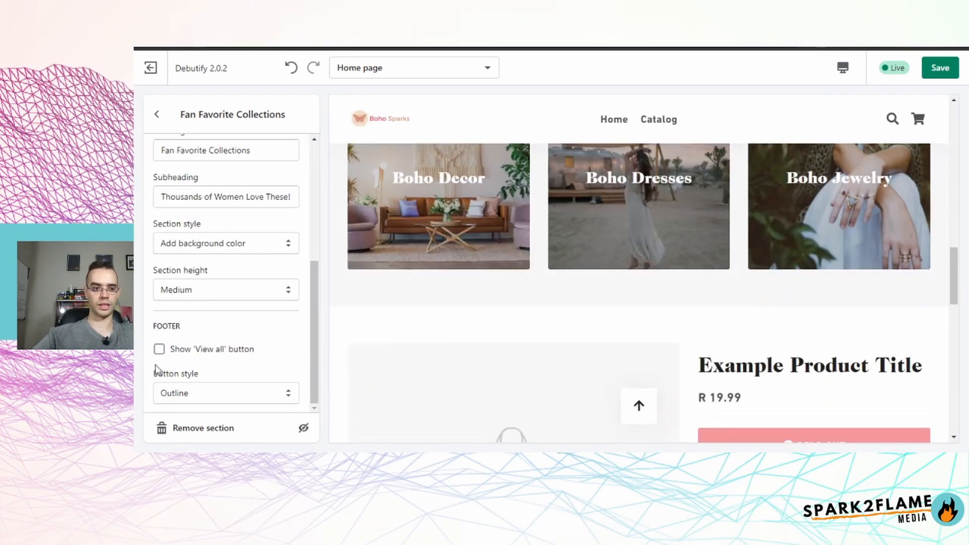
left_click(159, 349)
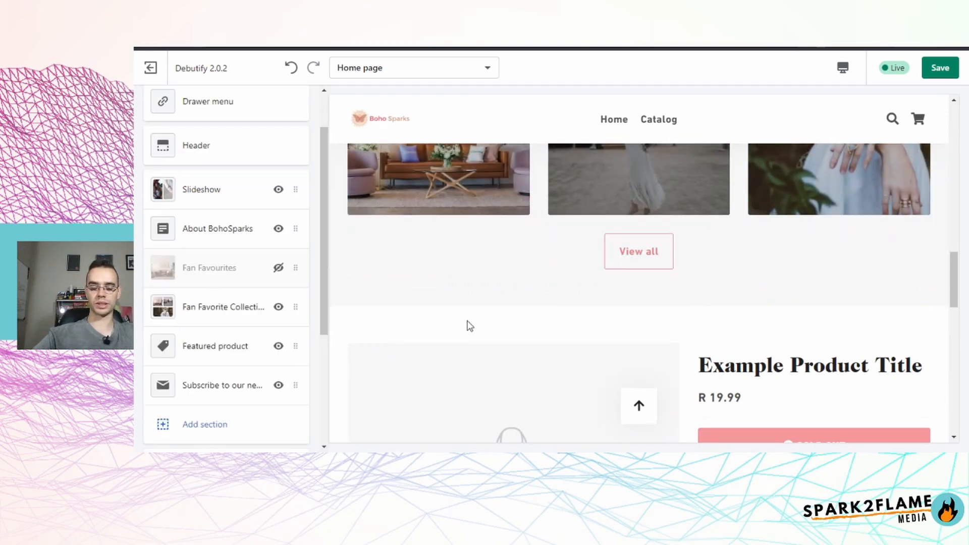
Search the products for "dress" and choose Boho Floral Summer Maxi Dress for the Featured product section
scroll(467, 325, "down", 3)
scroll(217, 300, "down", 1)
left_click(210, 302)
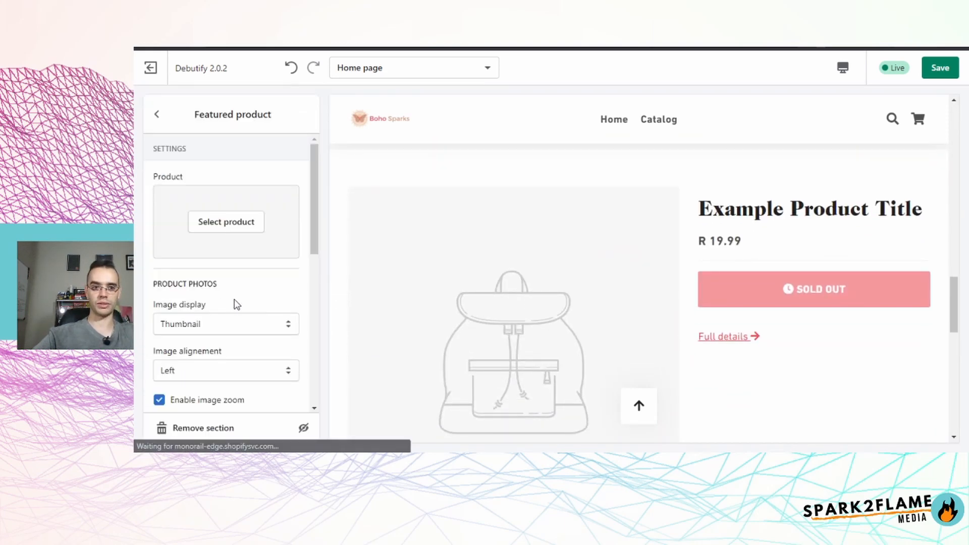
left_click(222, 223)
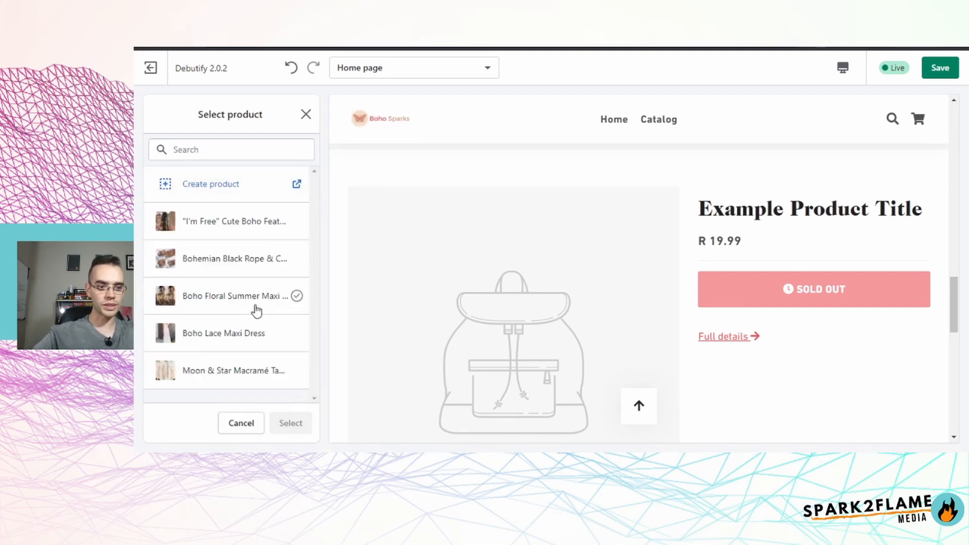
left_click(211, 149)
type("dress")
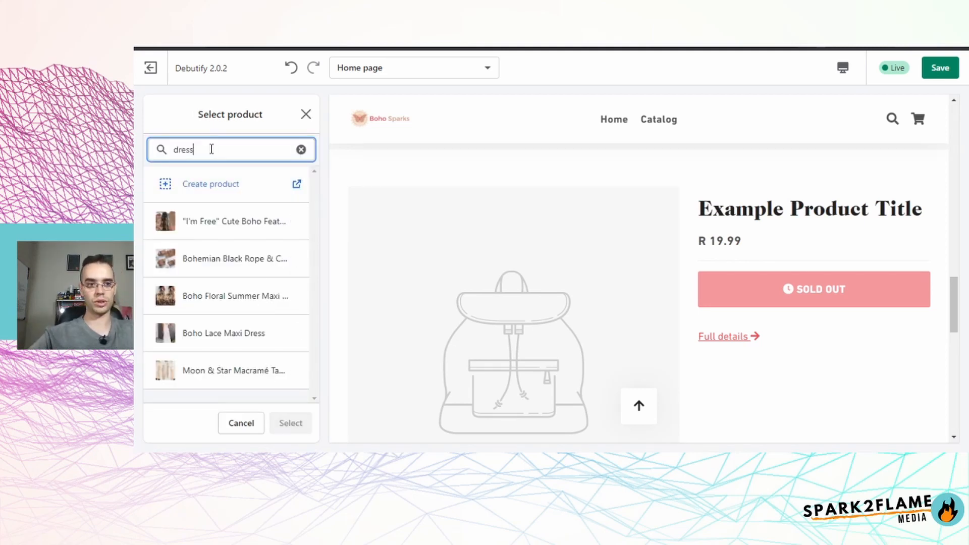
left_click(232, 225)
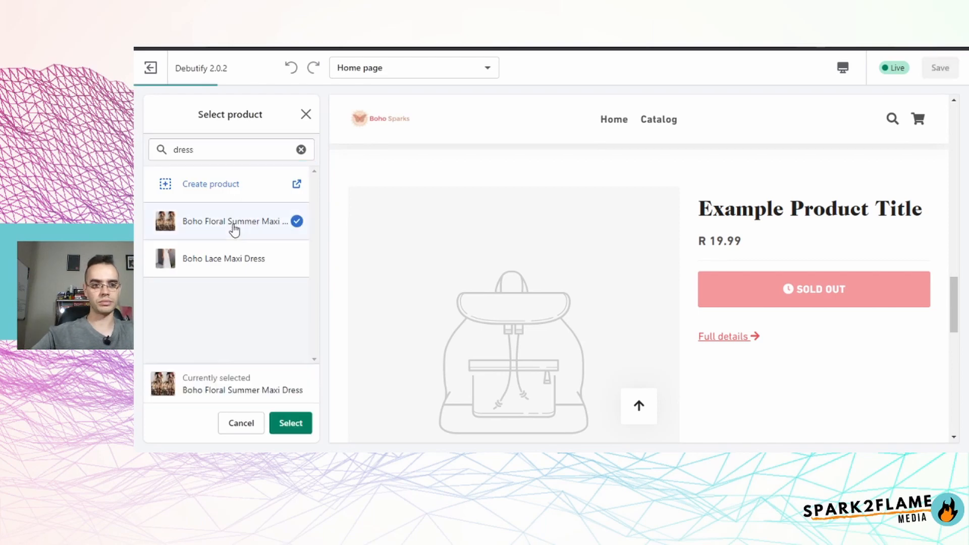
left_click(294, 425)
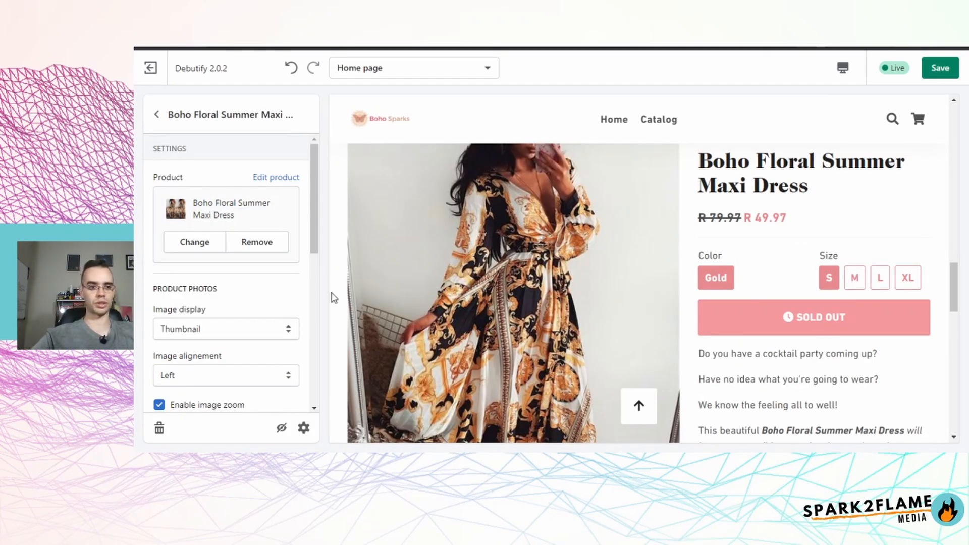
Enable the big product title, quantity picker and dynamic checkout button for the featured maxi dress
scroll(266, 314, "down", 5)
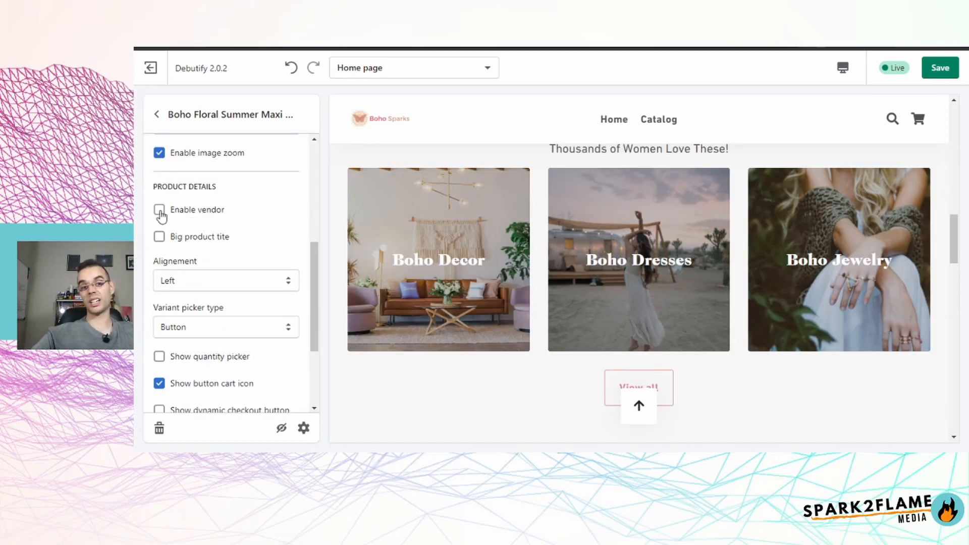
left_click(159, 240)
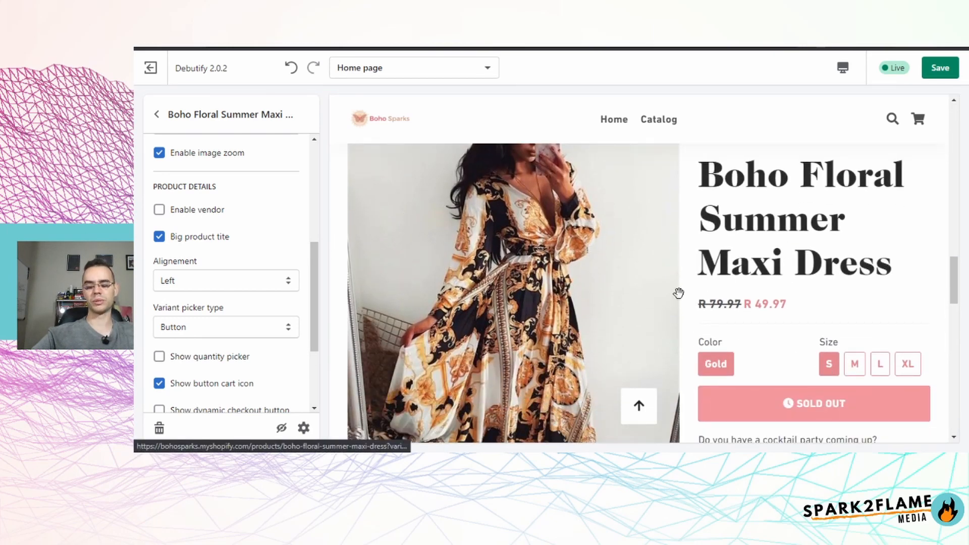
scroll(231, 329, "down", 2)
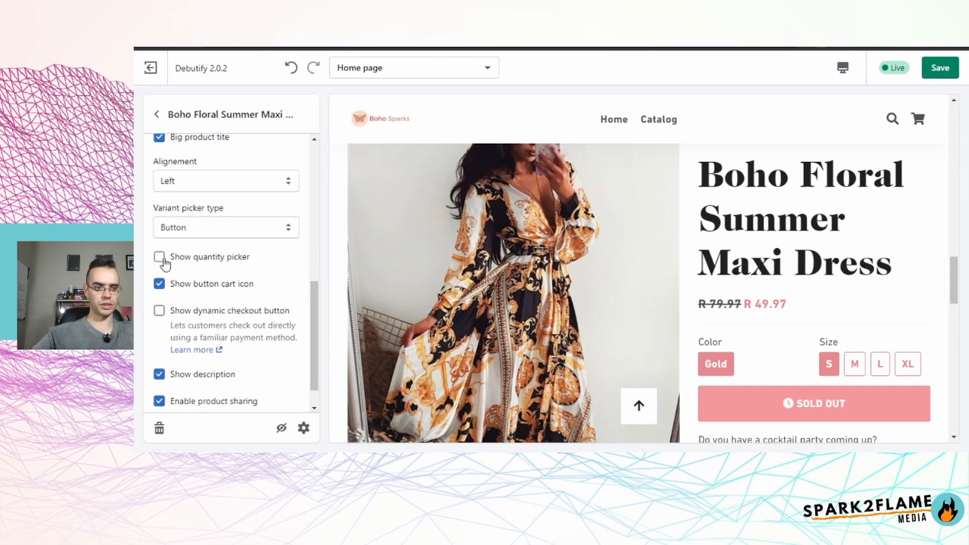
left_click(160, 258)
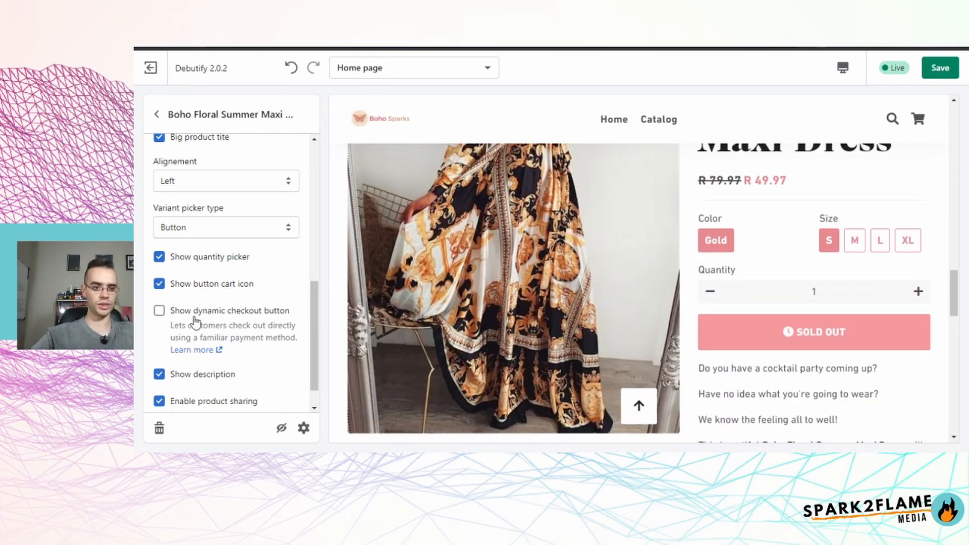
left_click(159, 312)
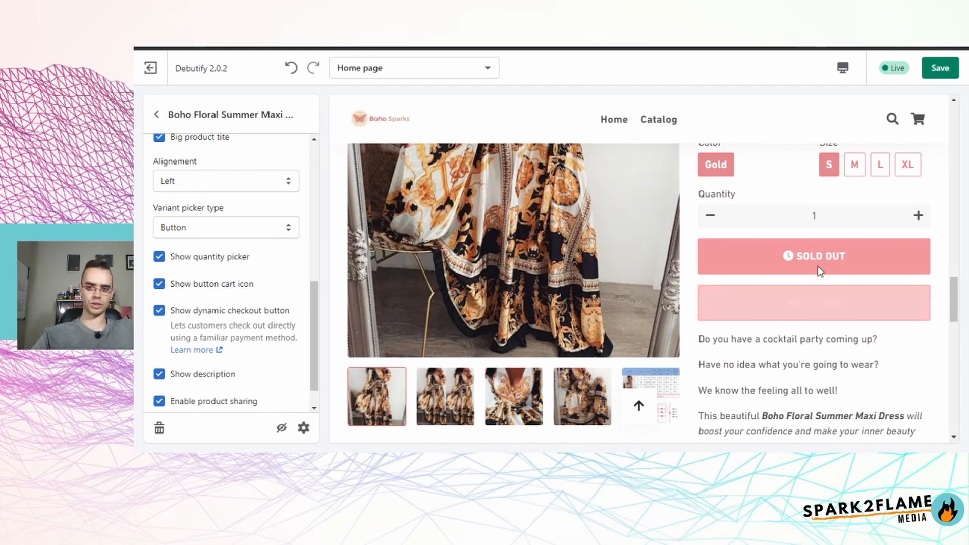
scroll(159, 398, "down", 1)
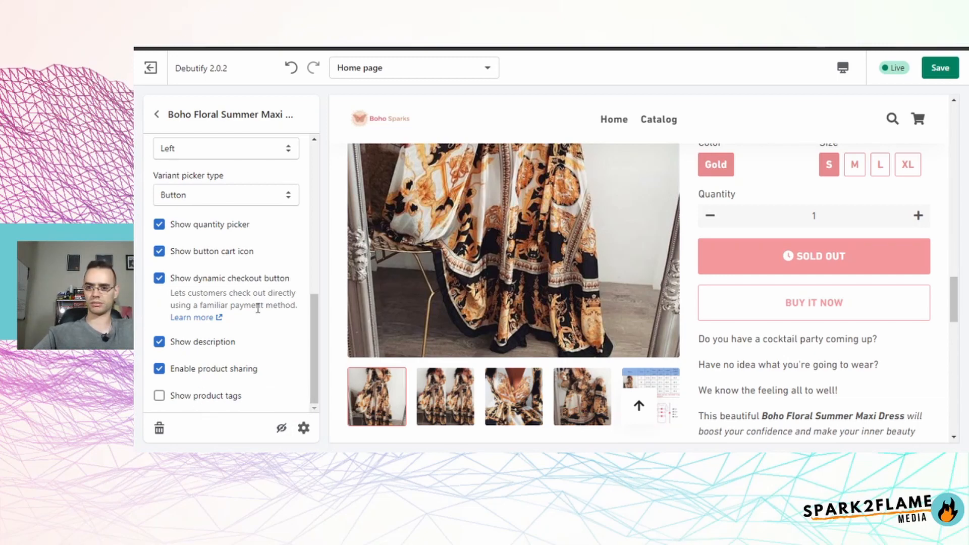
Return to the home page's section list and save the theme changes
scroll(231, 272, "up", 10)
left_click(156, 115)
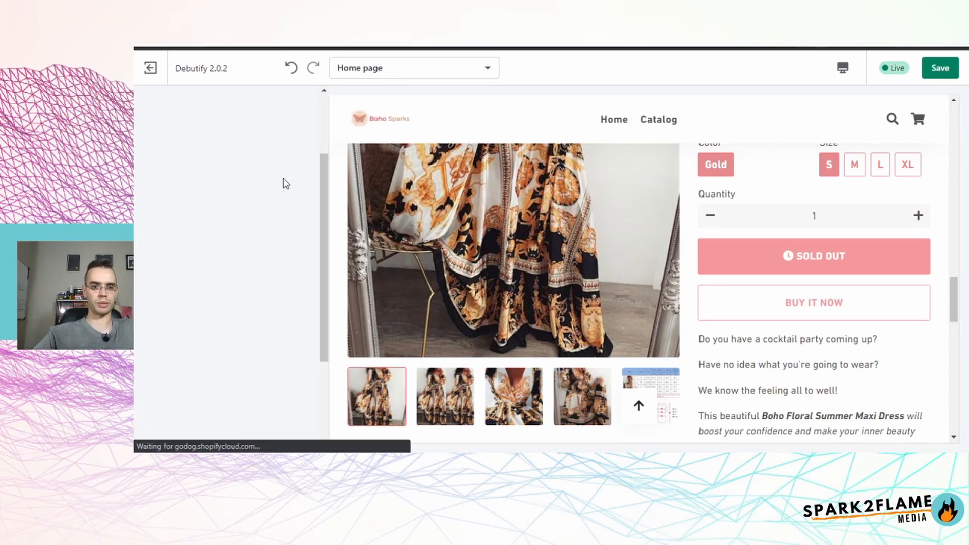
scroll(510, 260, "up", 10)
scroll(511, 260, "up", 5)
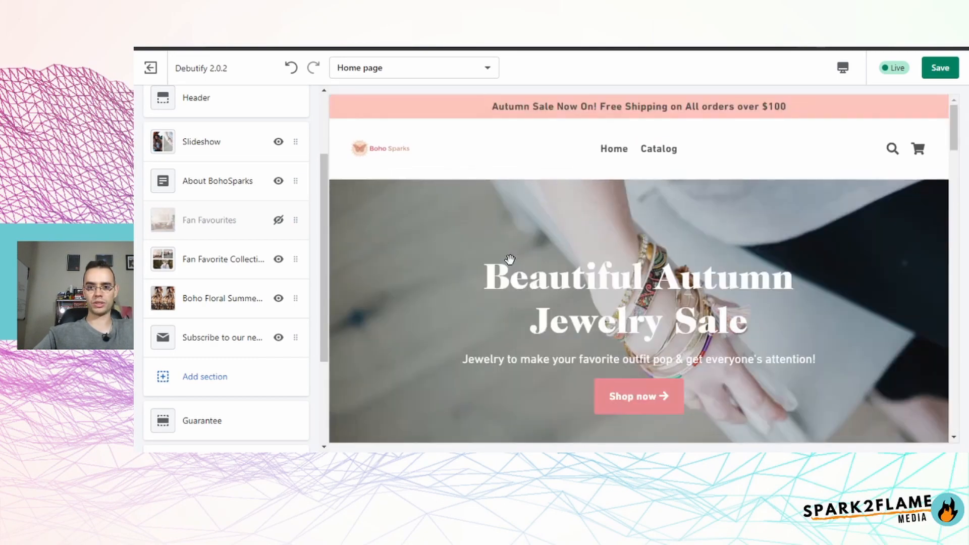
left_click(940, 68)
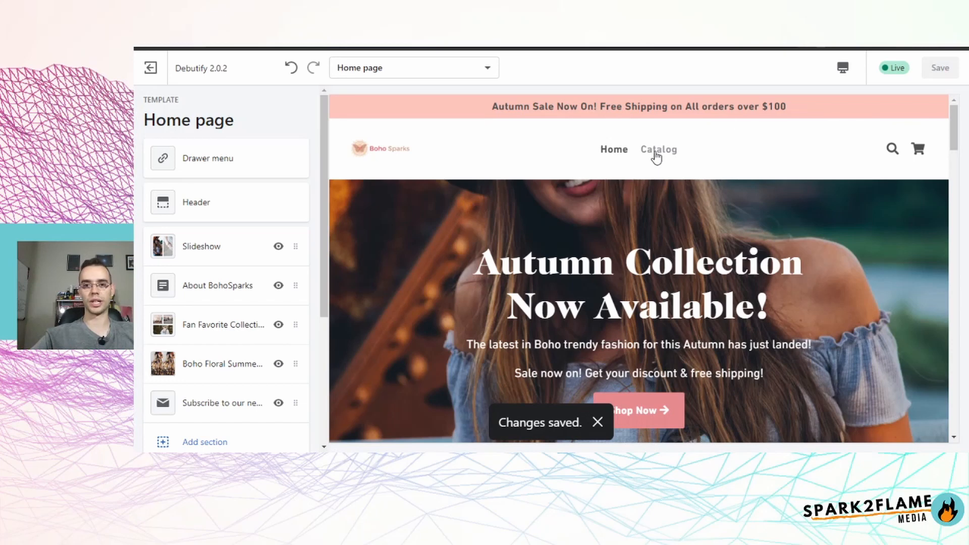
Leave the theme editor and open the online store's Navigation settings
left_click(150, 67)
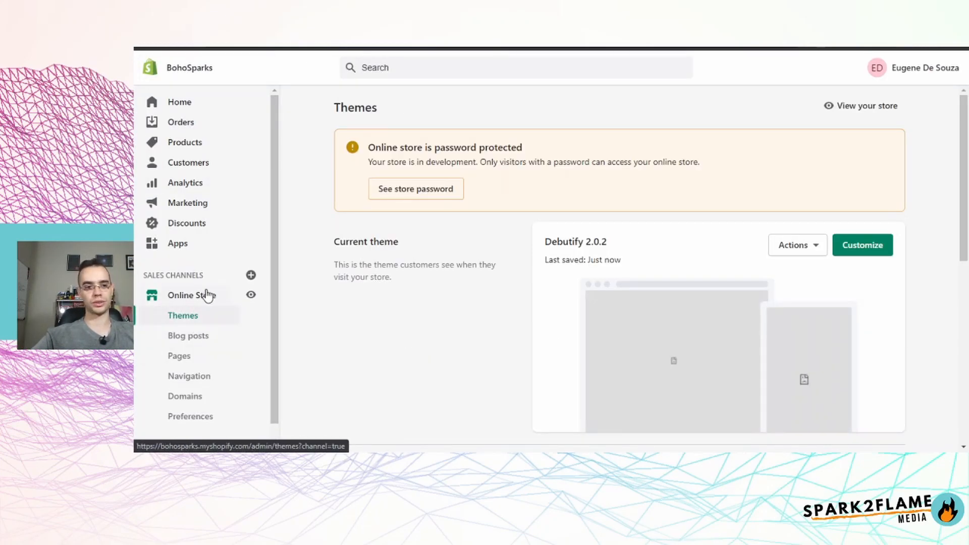
left_click(184, 379)
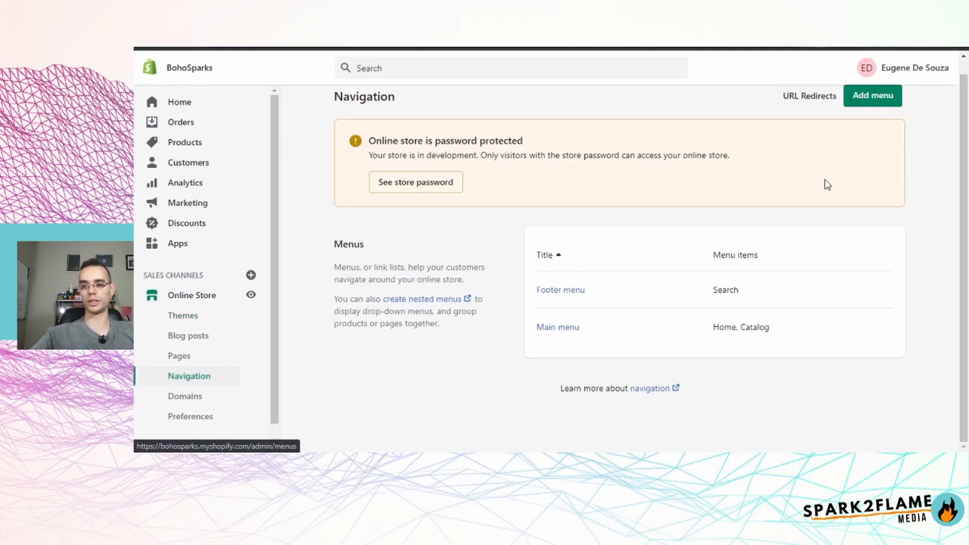
In the Main menu, rename the Catalog item to Collections, link it to All Collections, and save the menu
left_click(559, 328)
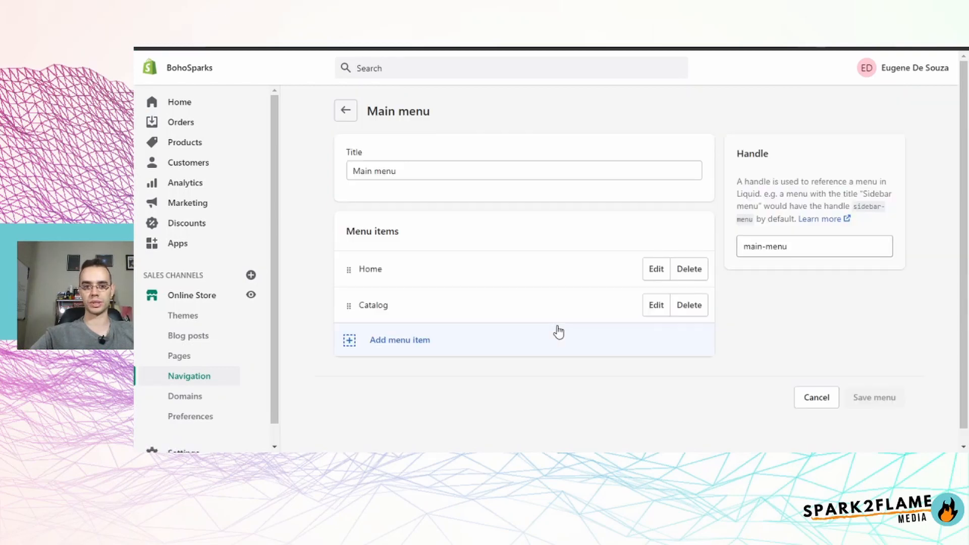
left_click(656, 308)
left_click(405, 251)
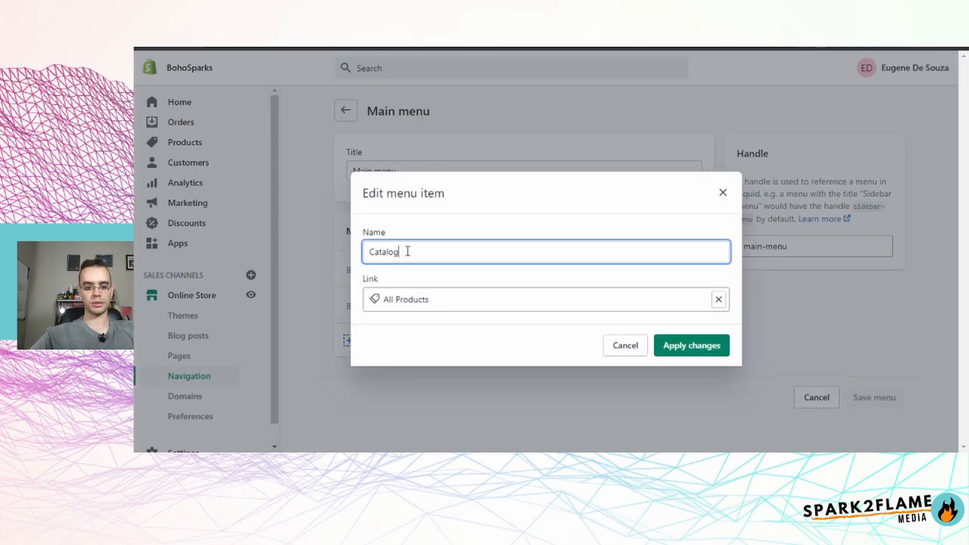
double_click(404, 251)
type("Collections")
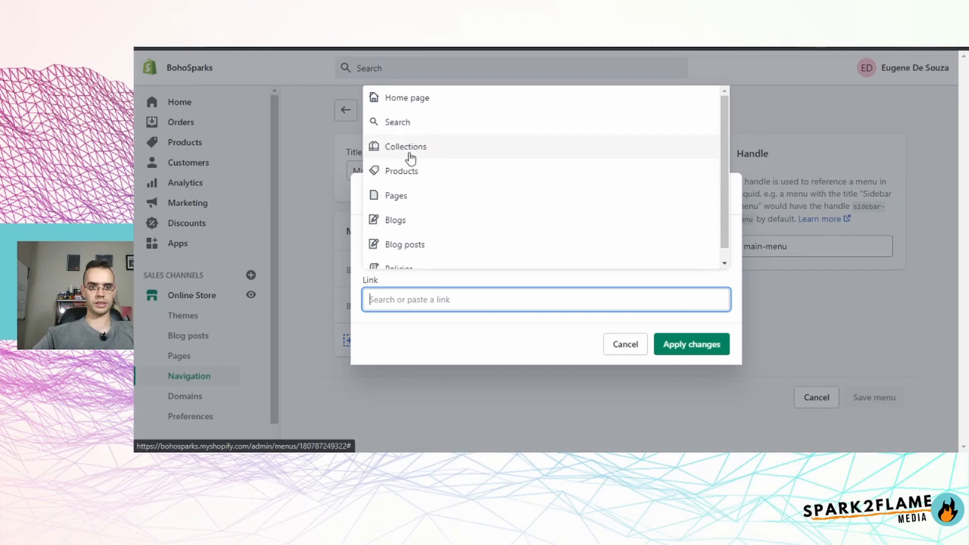
left_click(410, 151)
left_click(411, 169)
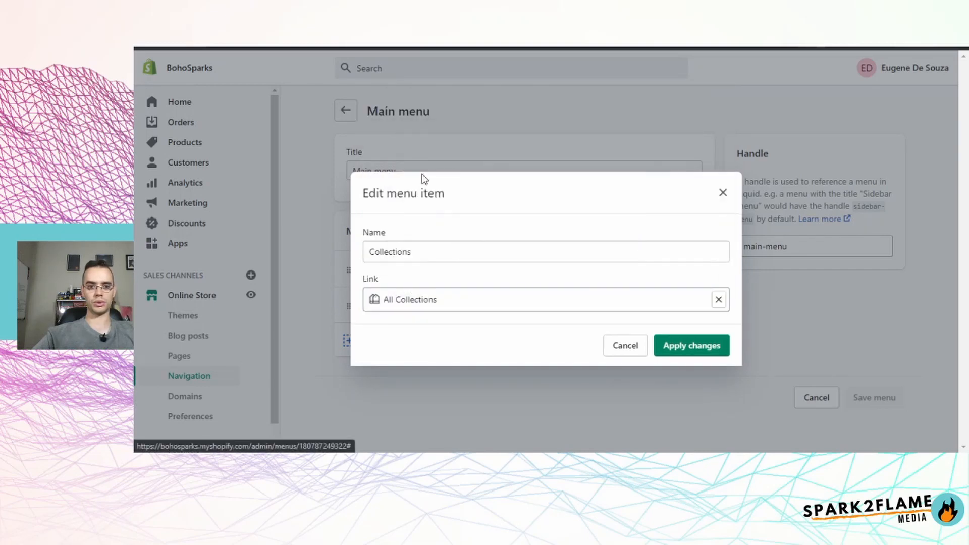
left_click(670, 348)
left_click(878, 398)
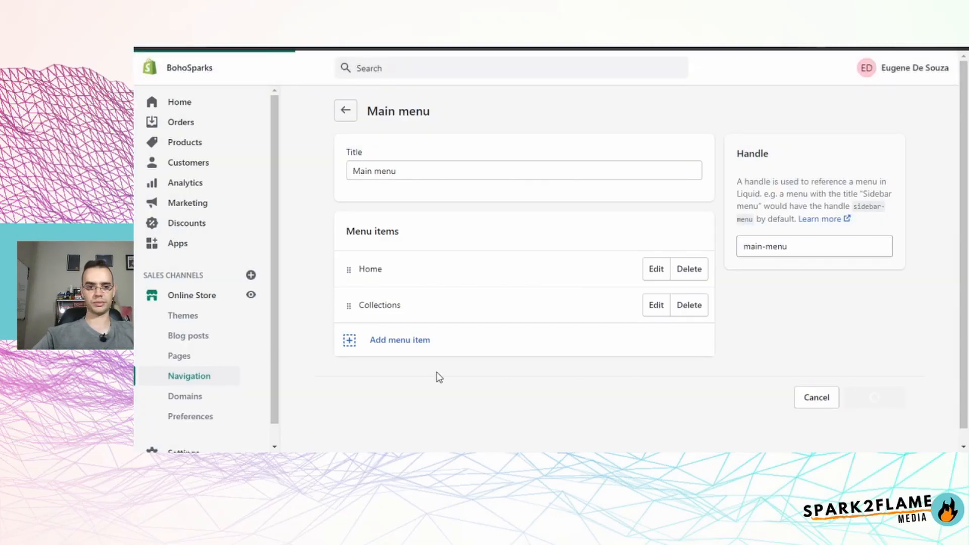
Add a menu item named About Us to the main menu and link it to a store page
left_click(428, 340)
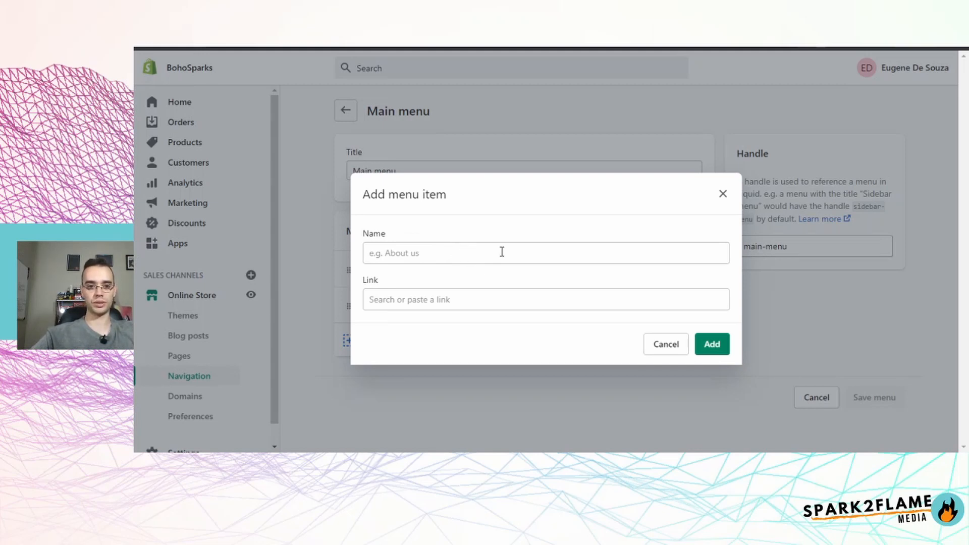
left_click(455, 299)
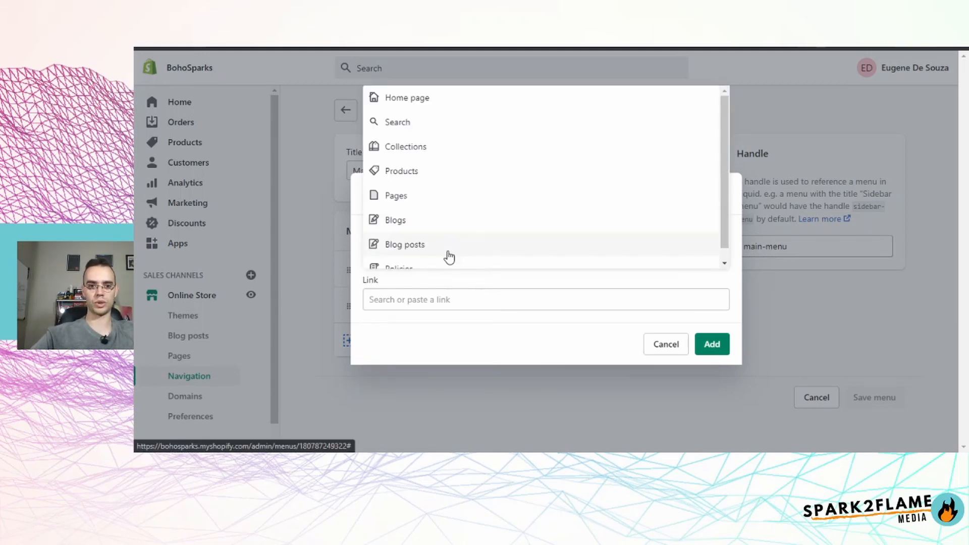
left_click(405, 202)
left_click(397, 127)
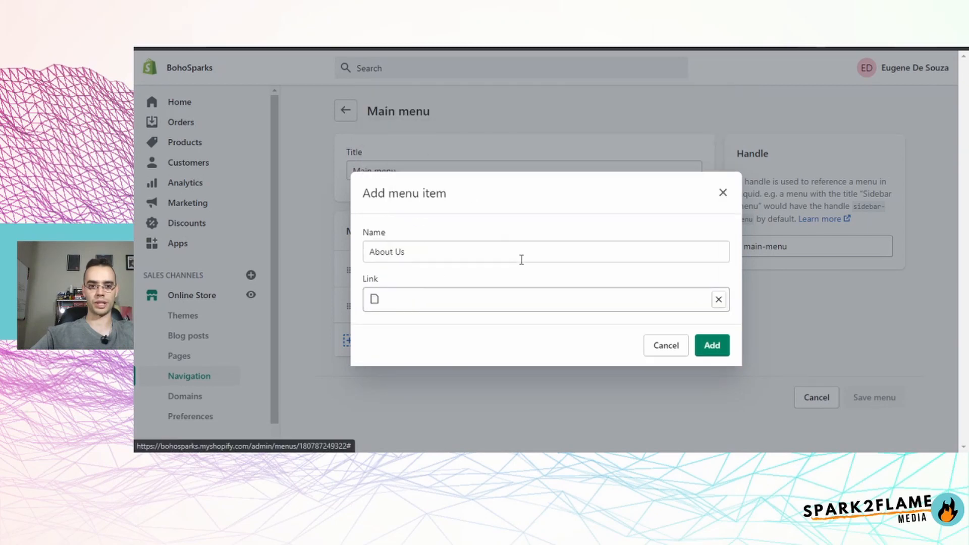
left_click(712, 343)
Add a menu item named Dresses to the main menu and link it to the Boho Dresses collection
left_click(398, 376)
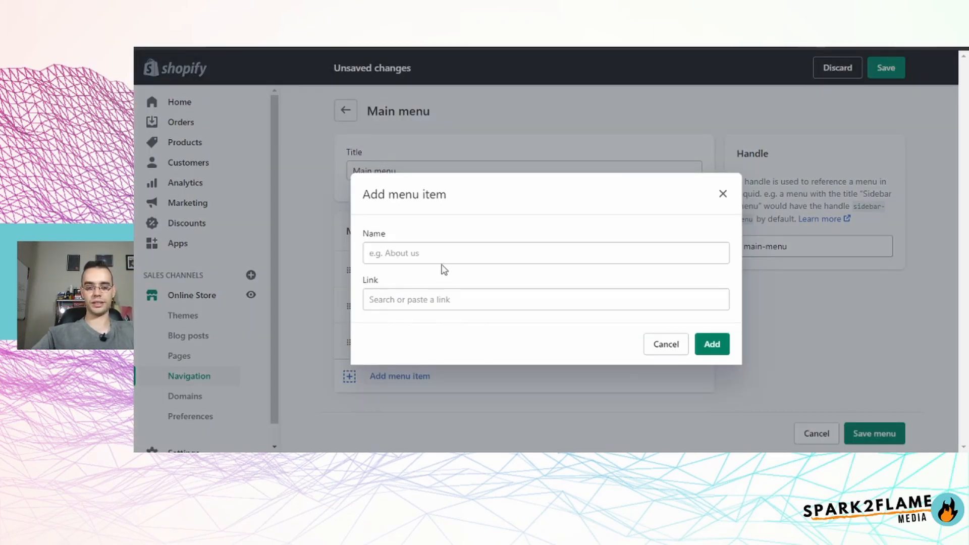
left_click(408, 253)
left_click(414, 300)
left_click(404, 149)
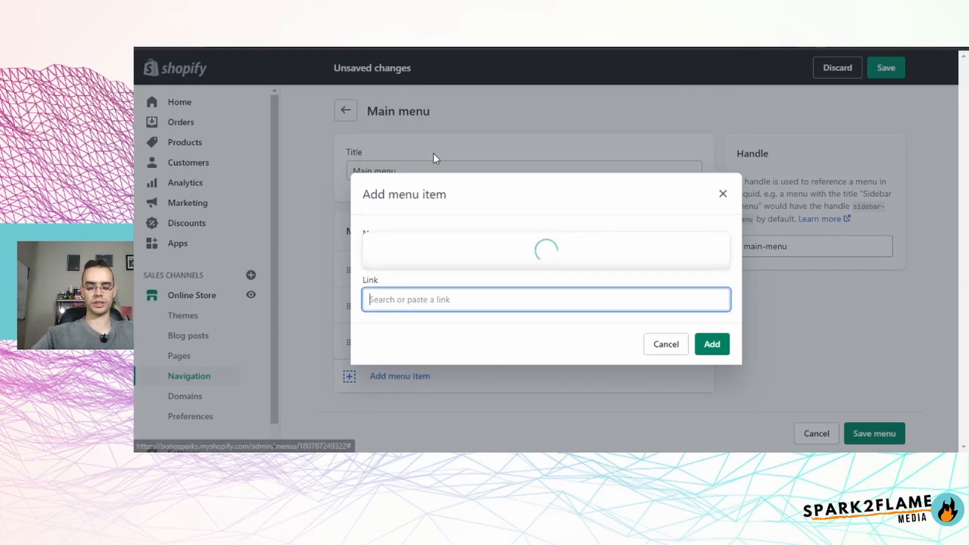
left_click(434, 226)
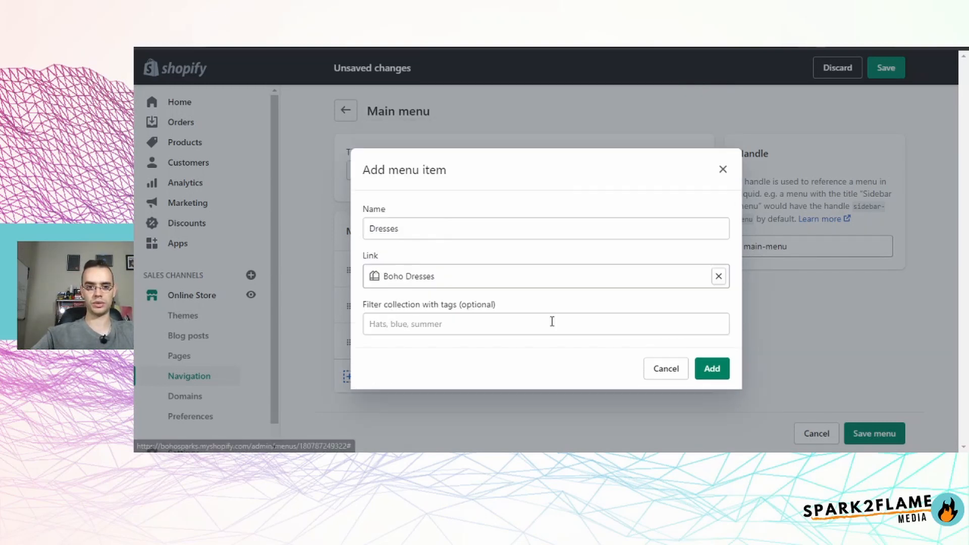
left_click(699, 368)
Add Jewelry and Decor items to the main menu between Dresses and About Us, and save the menu
left_click(363, 412)
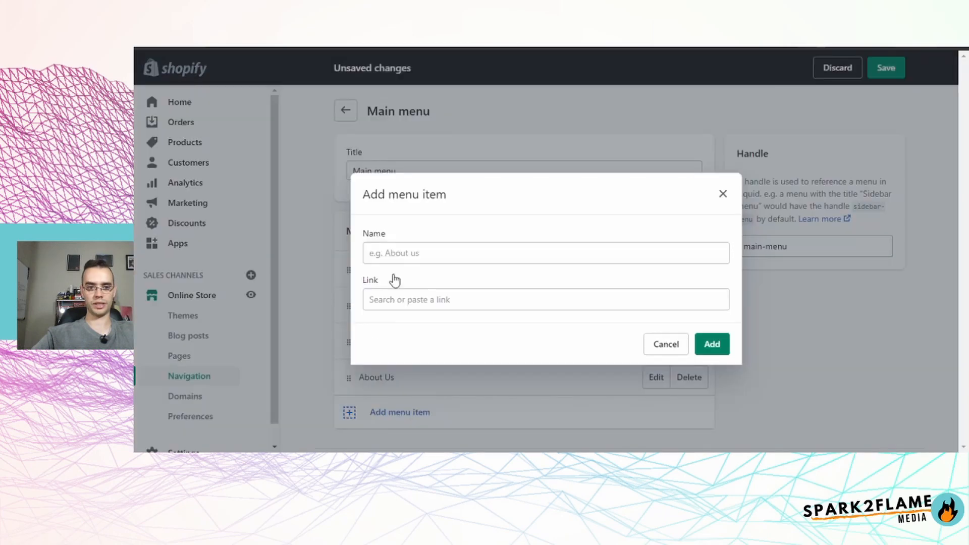
left_click(391, 254)
scroll(404, 252, "down", 1)
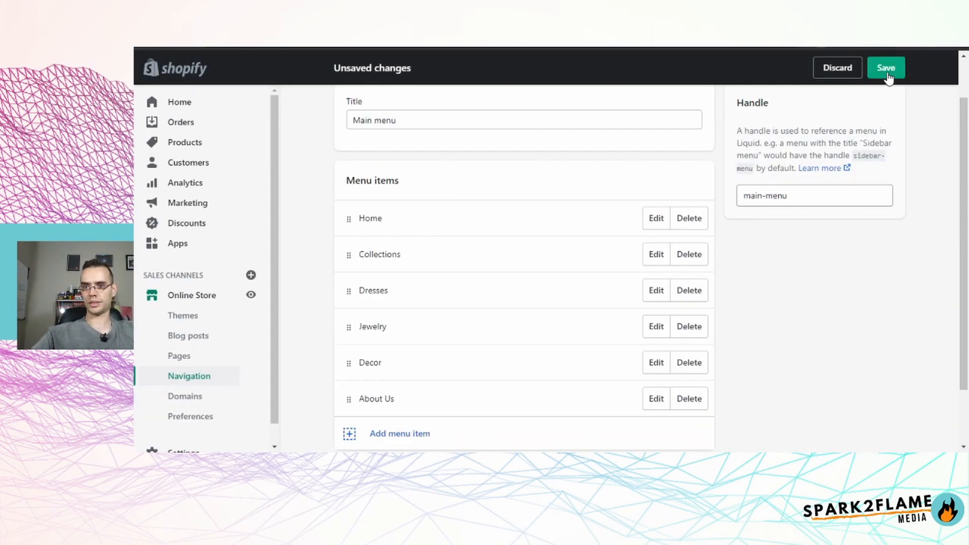
left_click(887, 69)
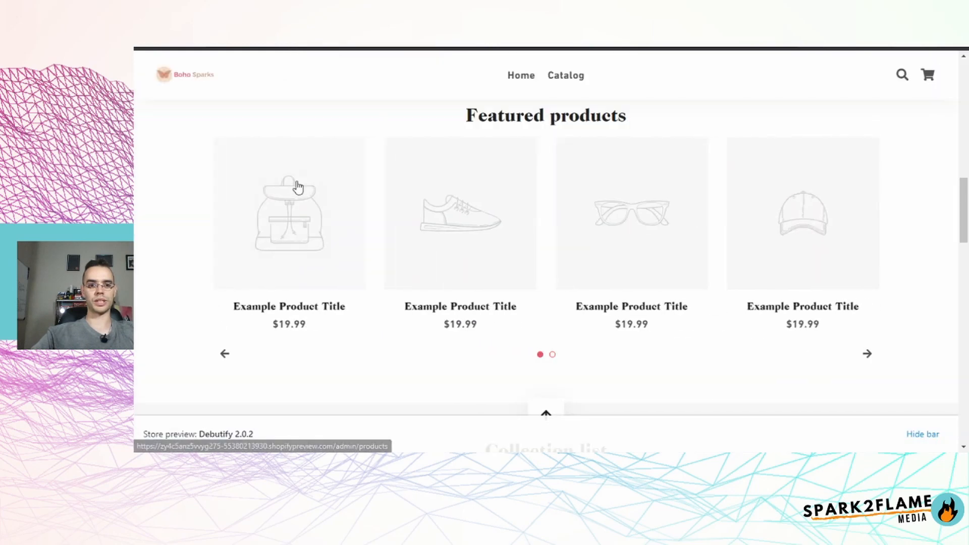
Reload the Debutify store preview and check the header navigation and the home page content
scroll(295, 183, "up", 10)
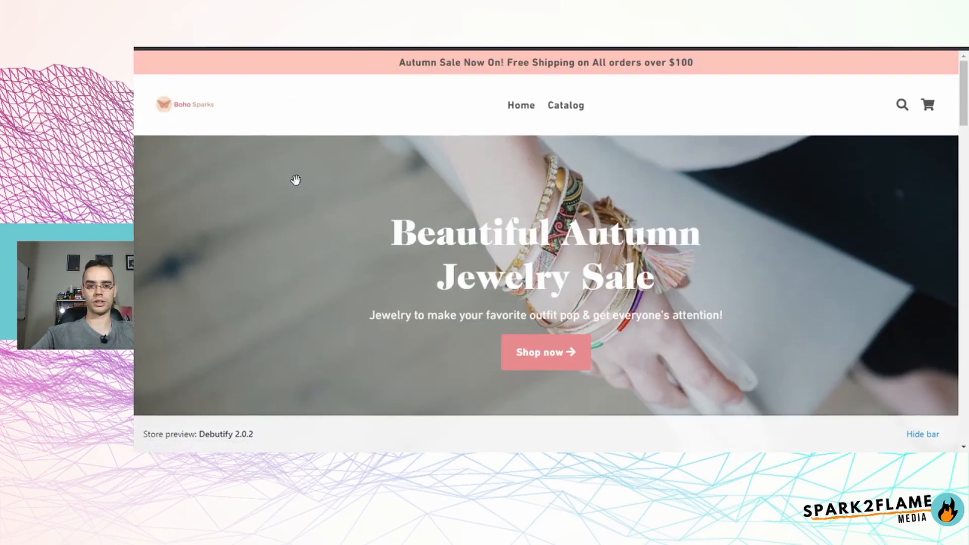
key("F5")
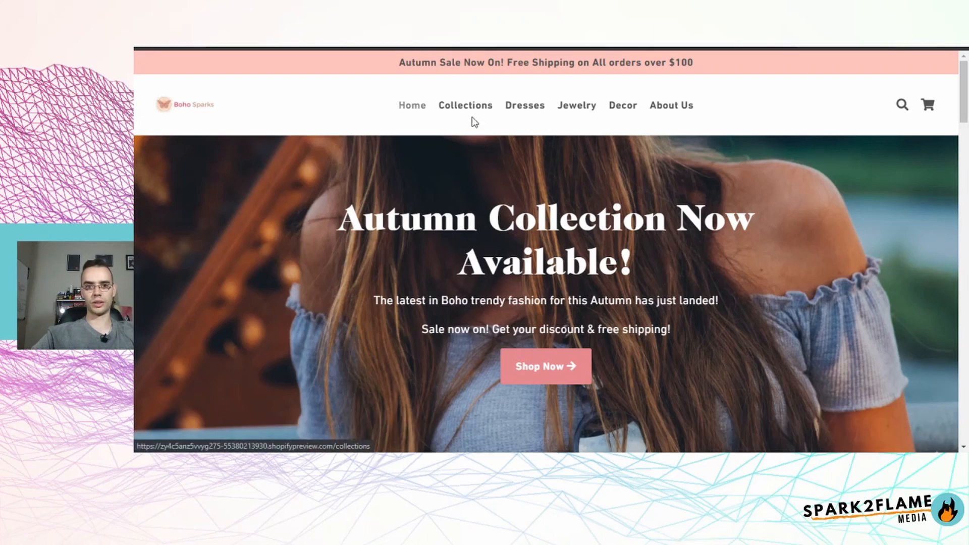
scroll(662, 258, "down", 15)
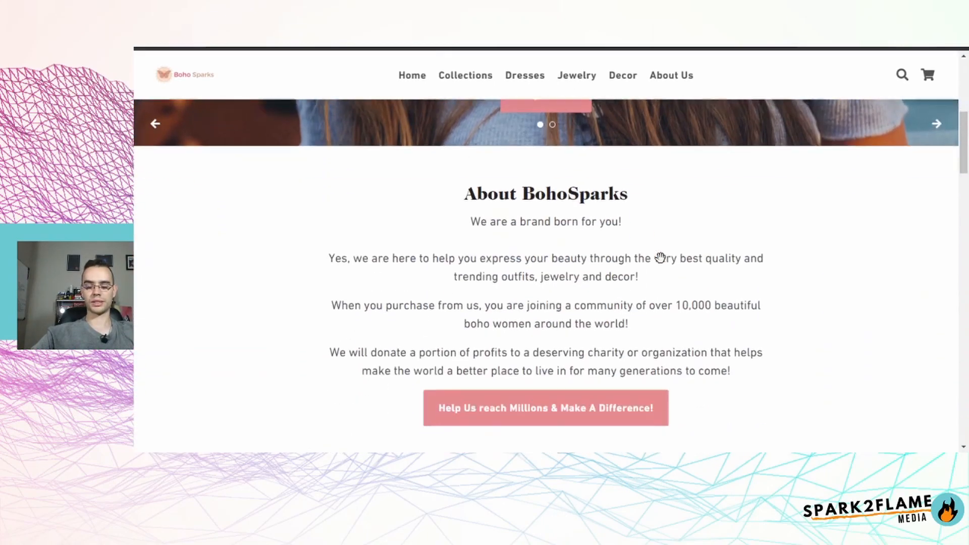